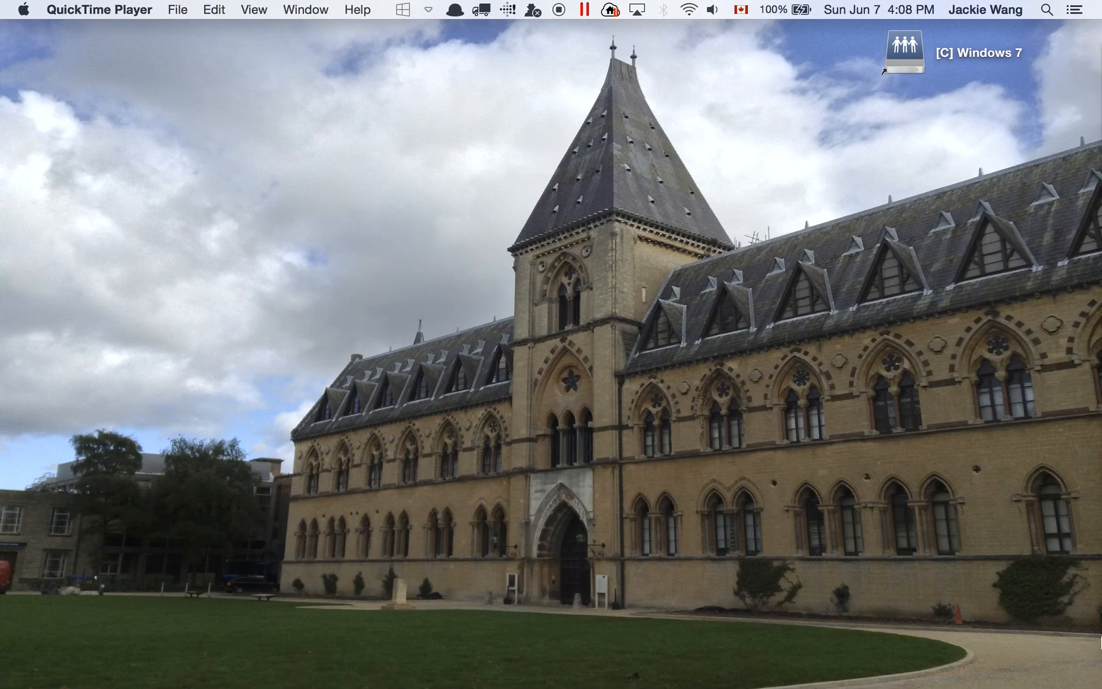
Switch to Firefox and open the Visio link under Getting Started on the EECS3311 course page
mouse_move(1101, 483)
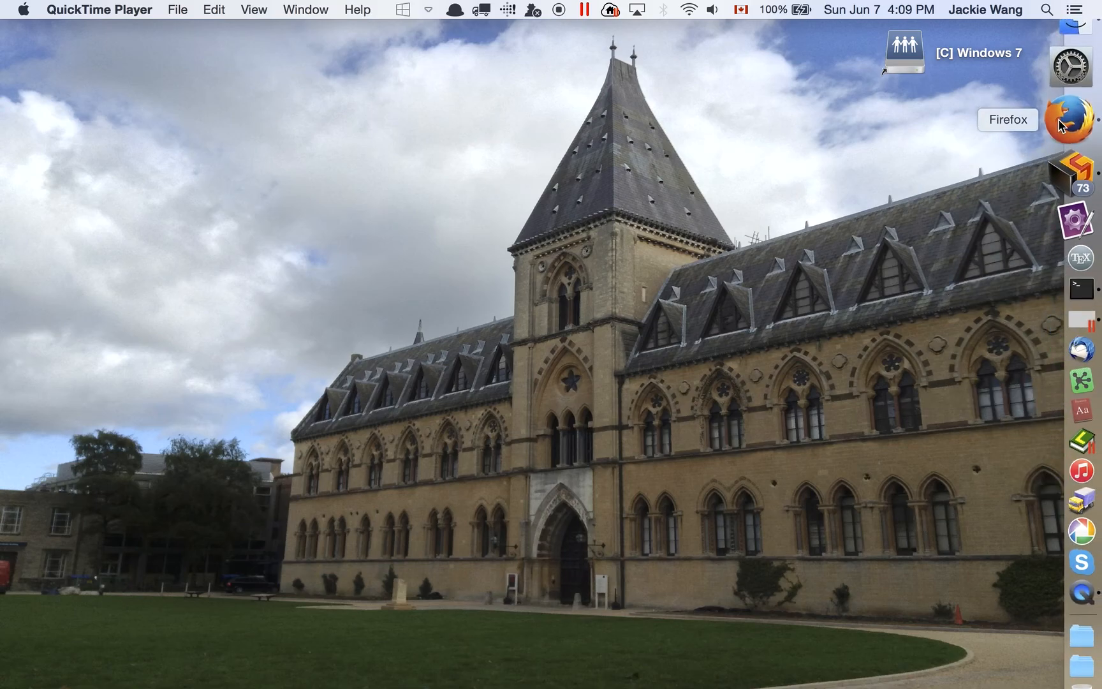
click(1058, 119)
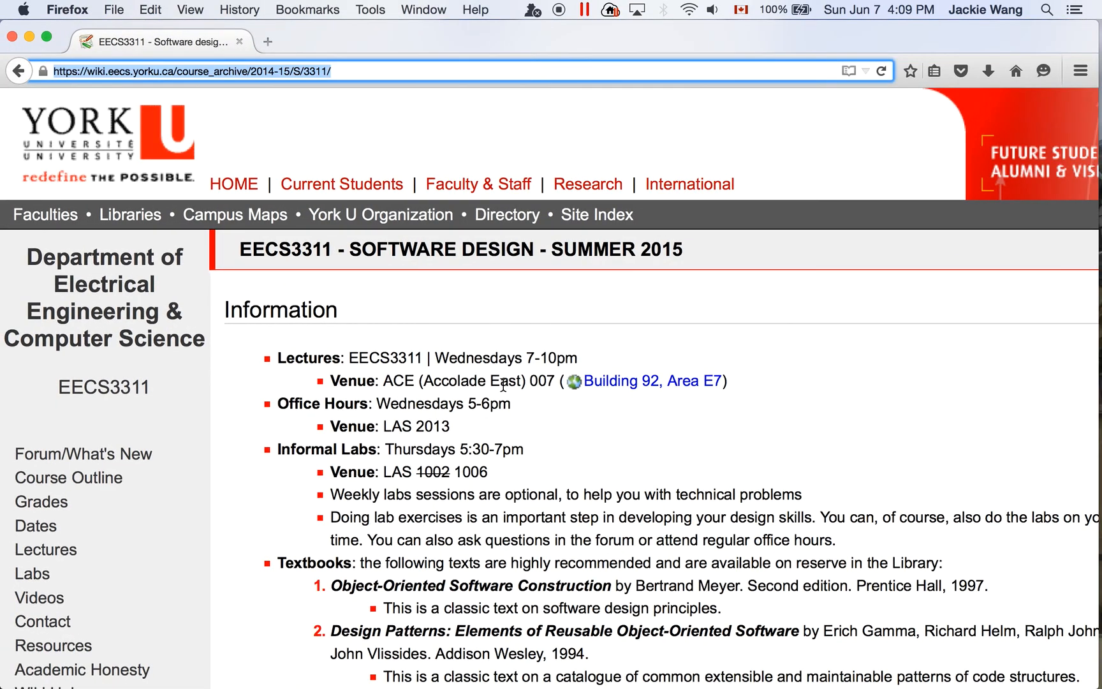
scroll(503, 383, down, 5)
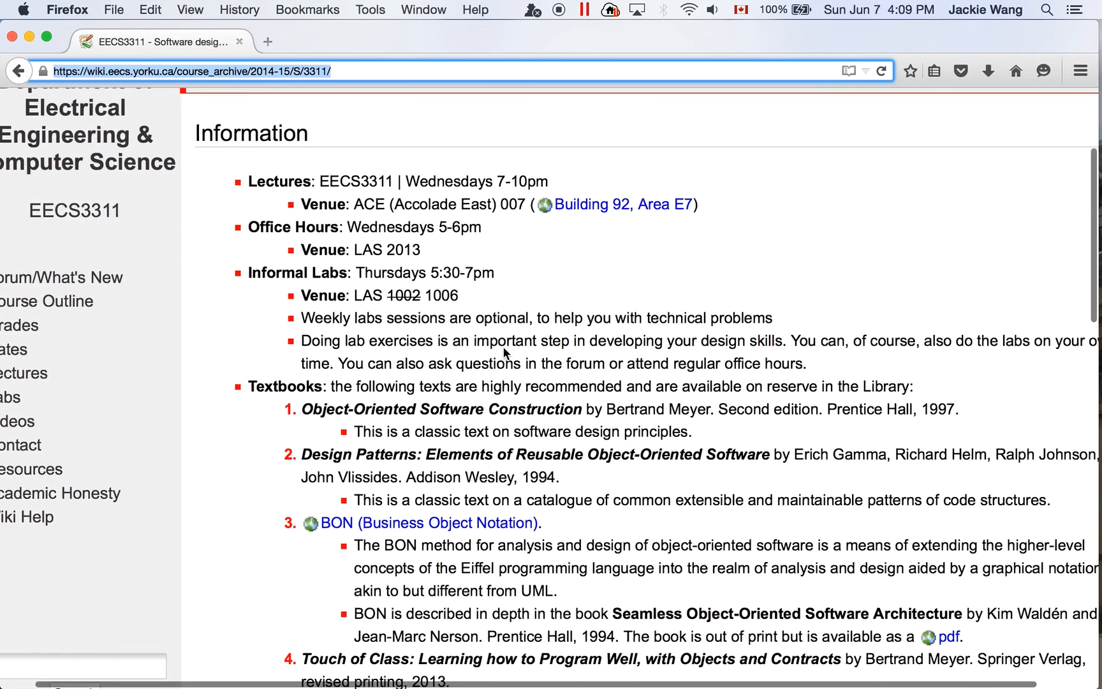
scroll(485, 329, up, 2)
click(347, 72)
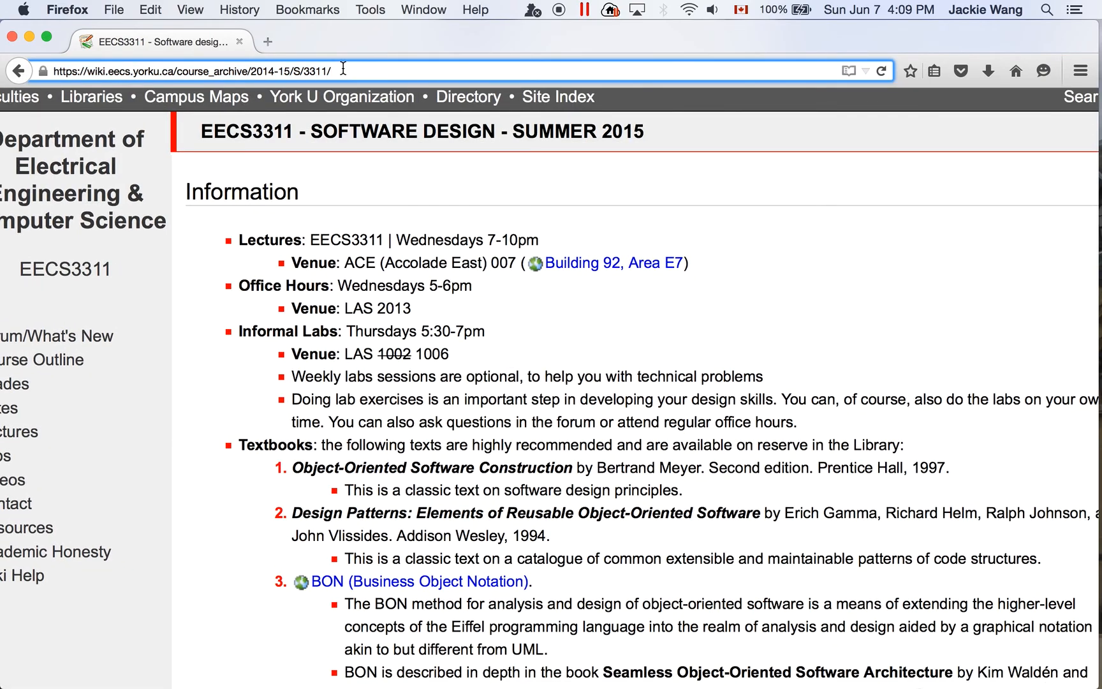
scroll(480, 421, down, 15)
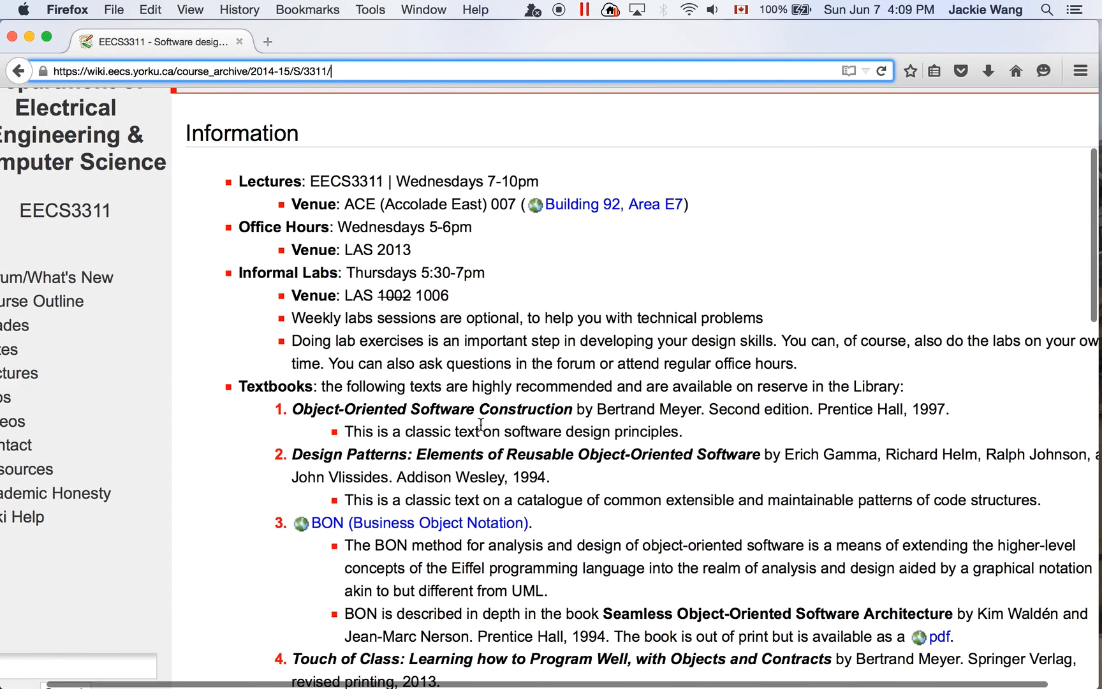
scroll(479, 416, down, 4)
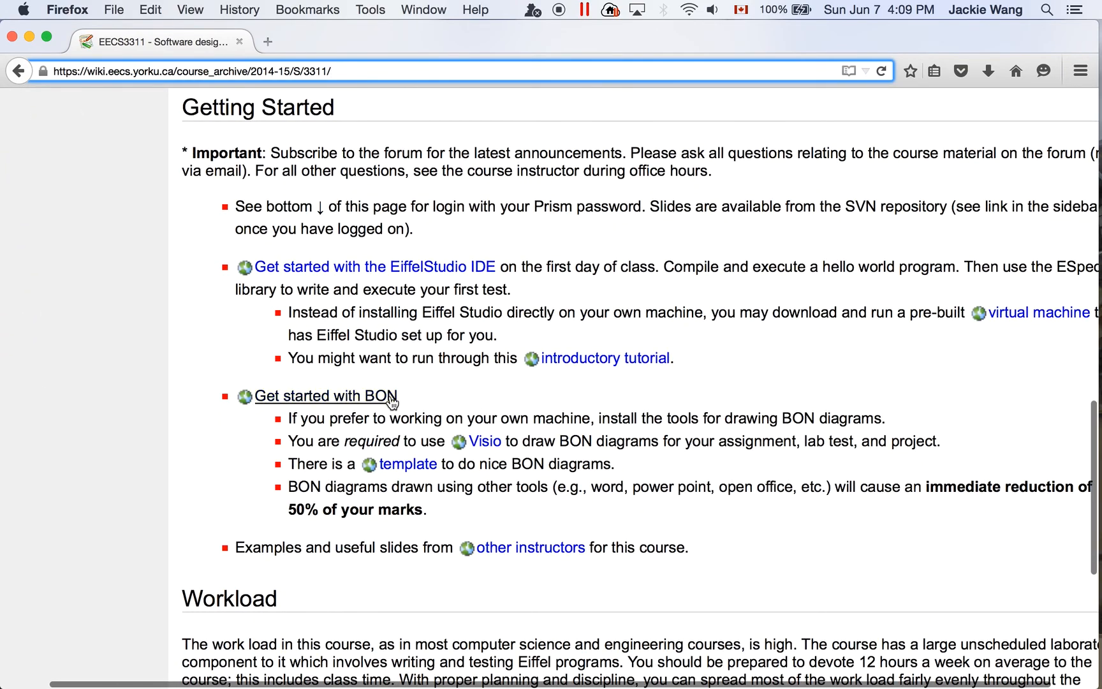
scroll(434, 408, down, 3)
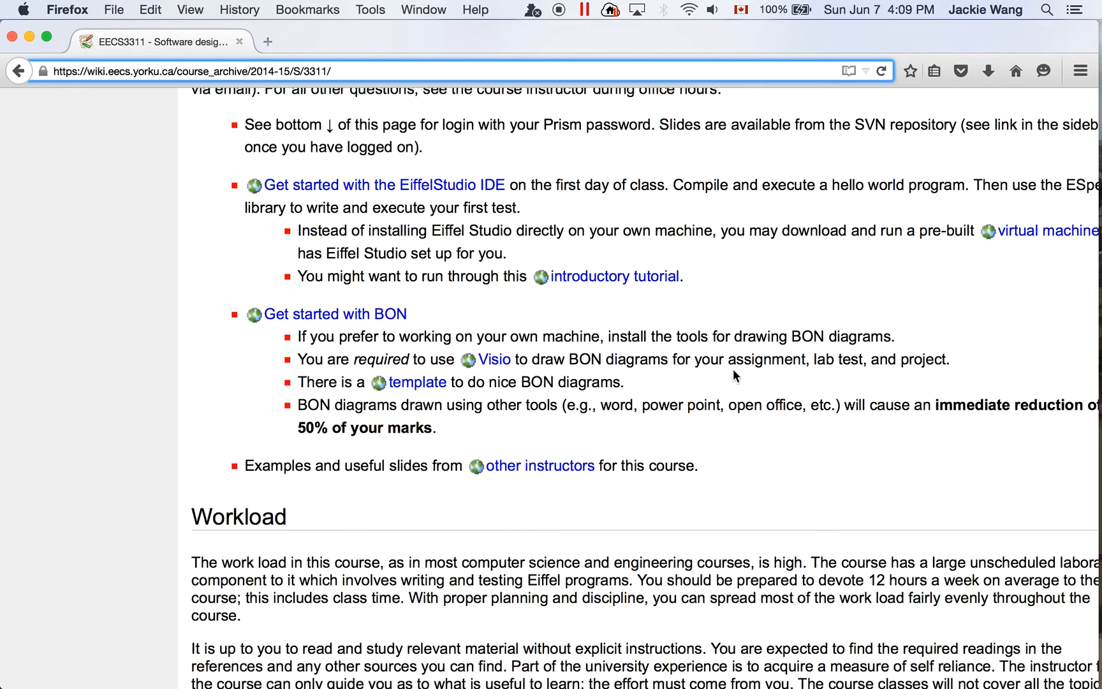
click(491, 366)
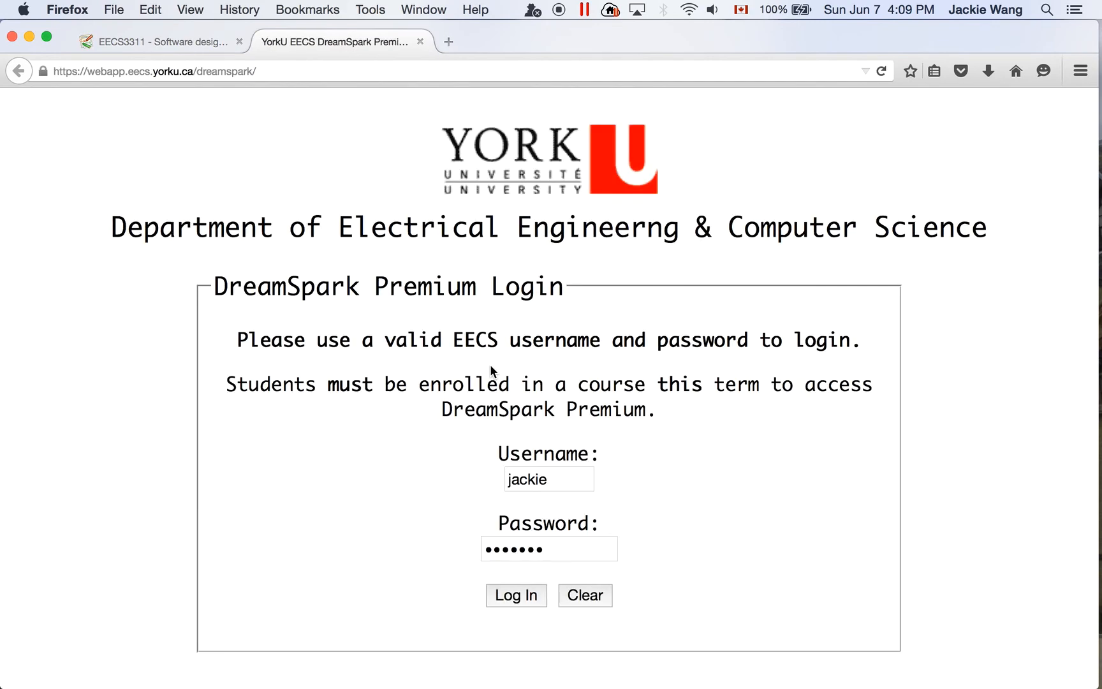
Log in to DreamSpark Premium with the prefilled credentials and search the product store for visio
click(243, 72)
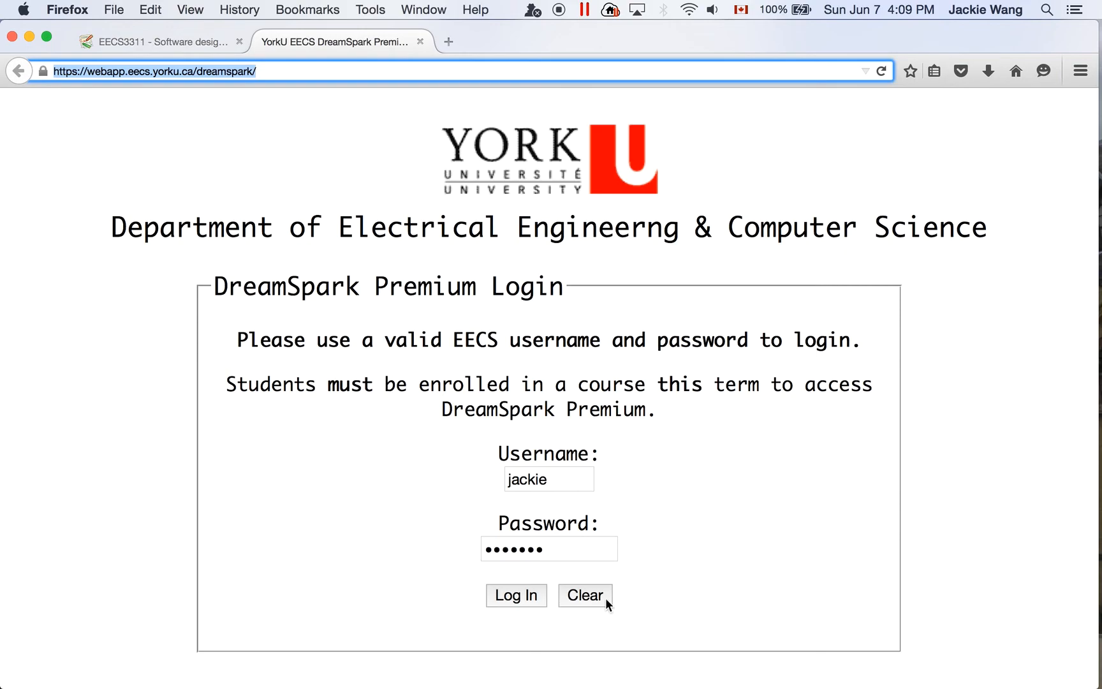
click(538, 594)
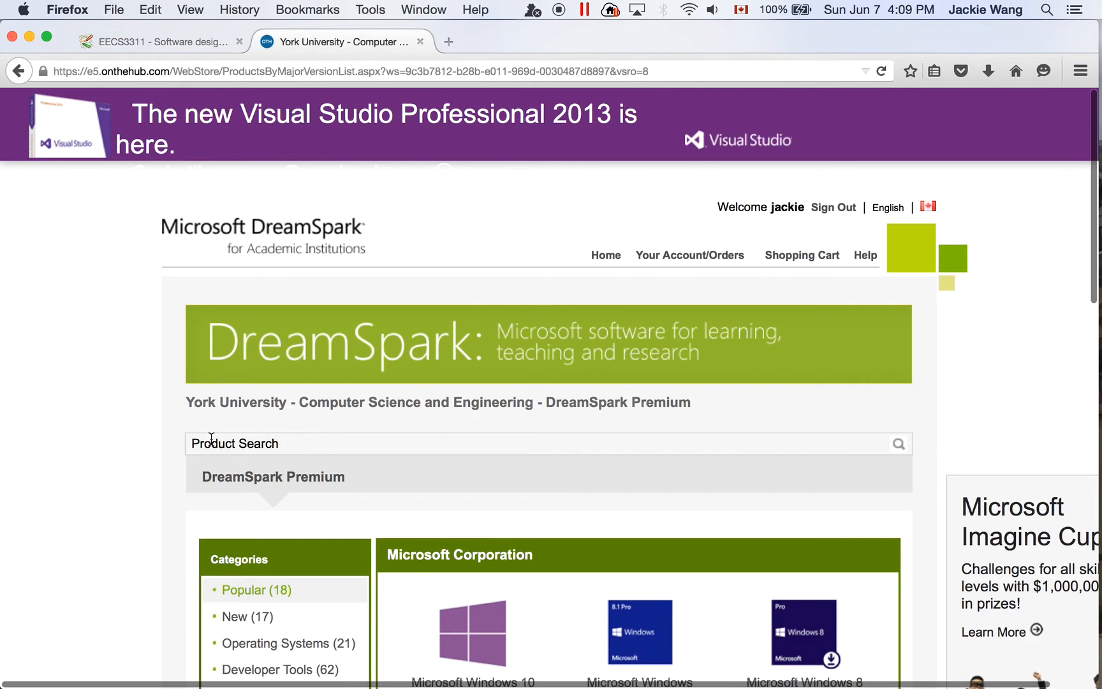
click(277, 442)
text(visio)
key(Return)
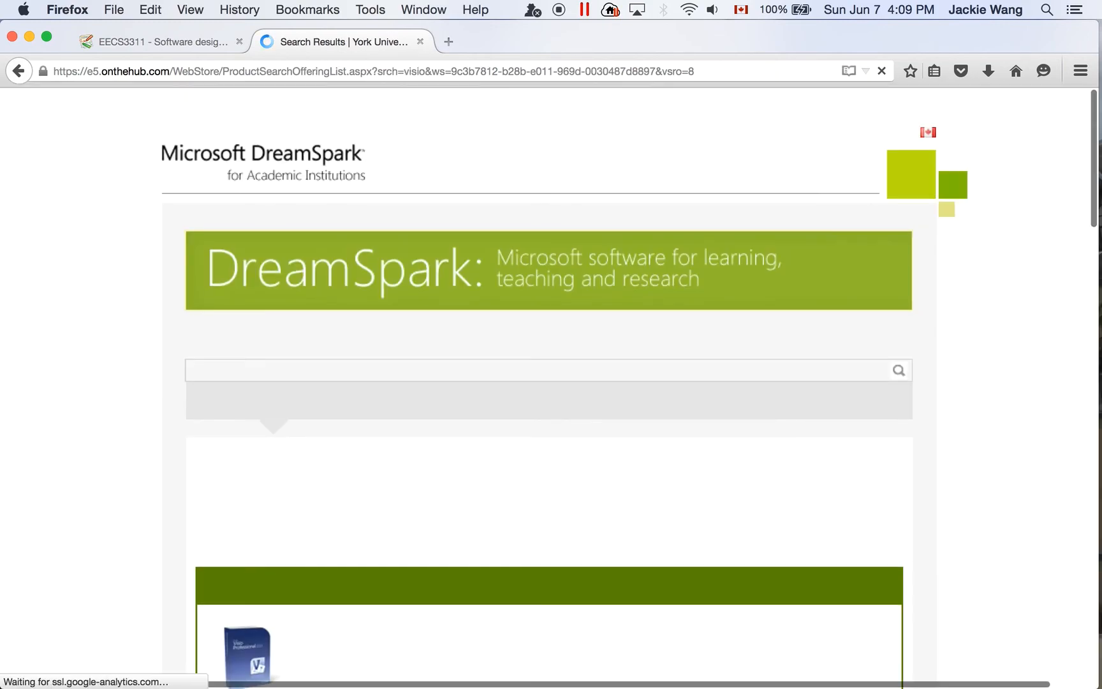
Try to add Microsoft Visio Professional 2013 32/64-bit (English) - DreamSpark to the cart, and close the store page
scroll(4, 568, down, 3)
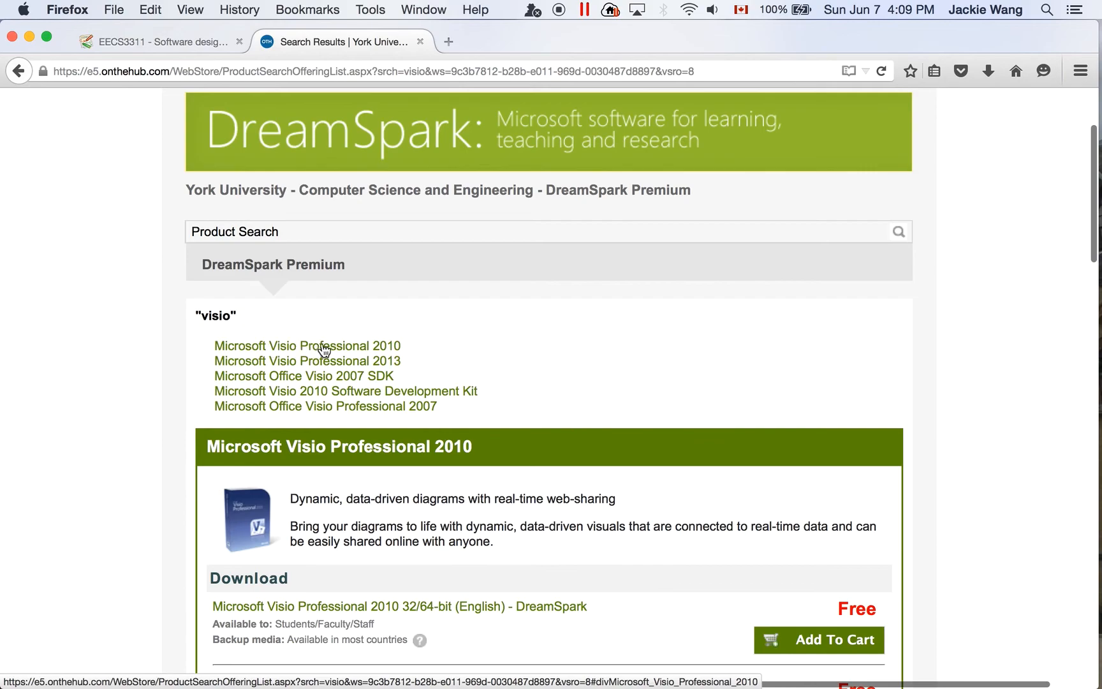
click(398, 368)
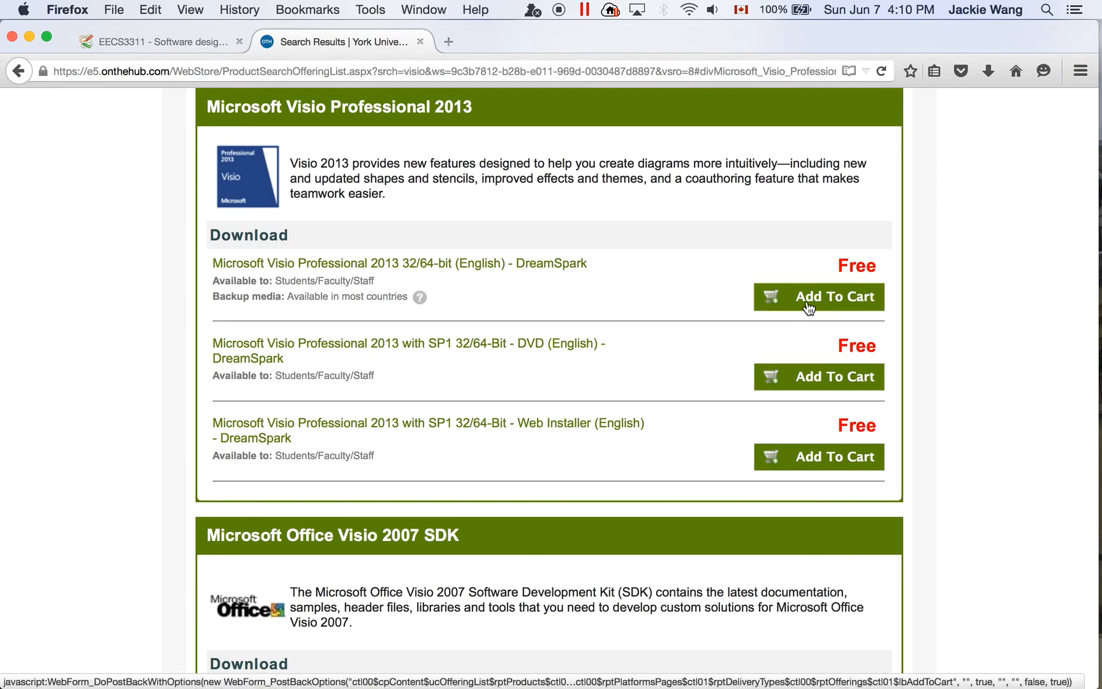
double_click(840, 265)
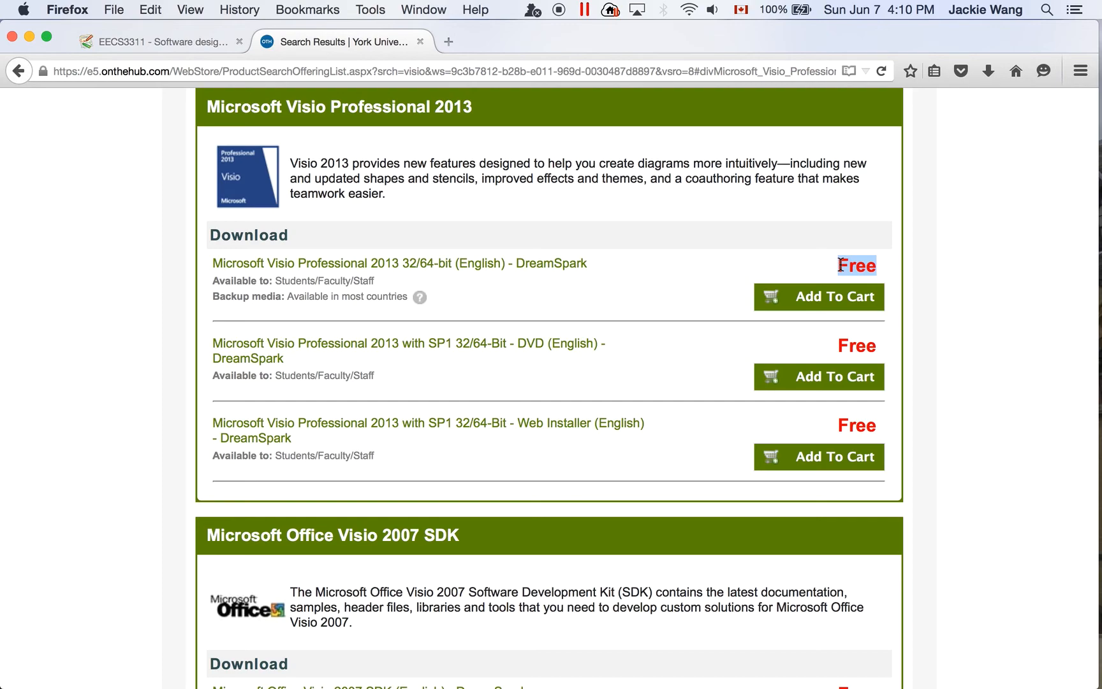
click(824, 297)
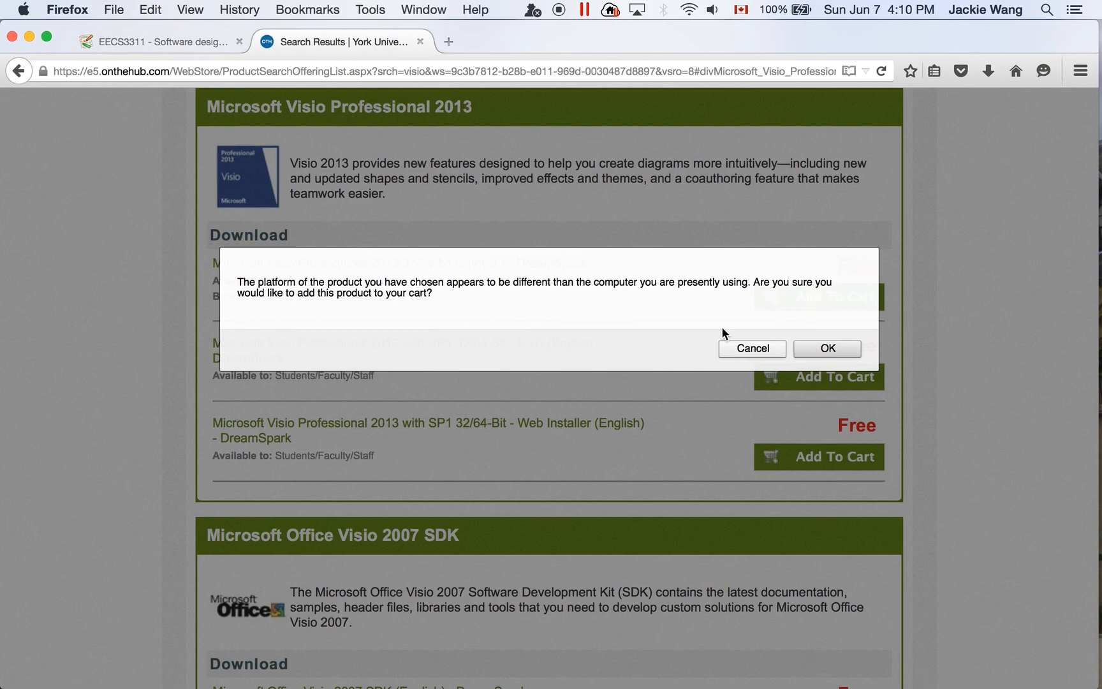
click(768, 349)
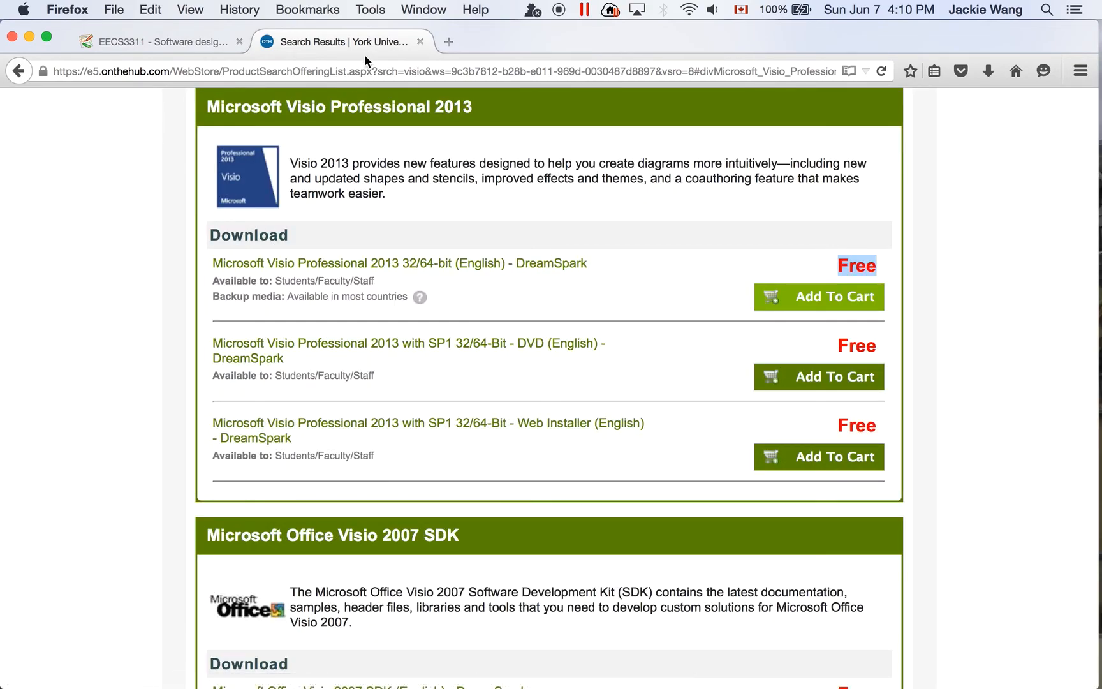
click(421, 41)
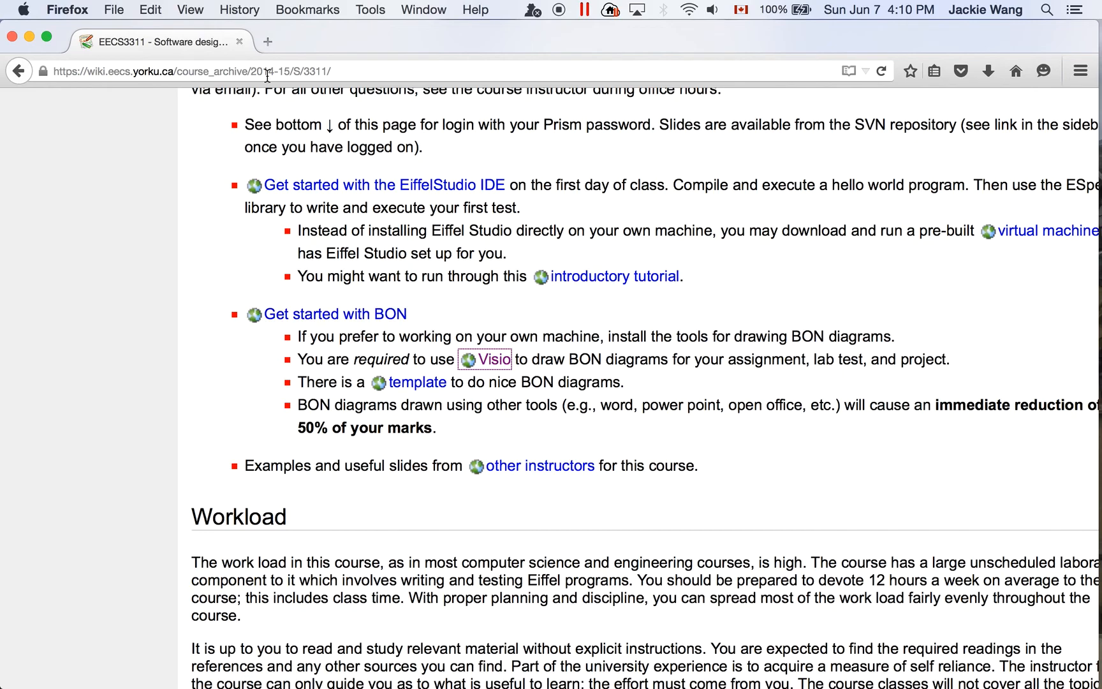
Download the BON diagram template from the course page's Getting Started section, saving it as bonsai-1.4.zip on the Desktop
scroll(273, 224, up, 5)
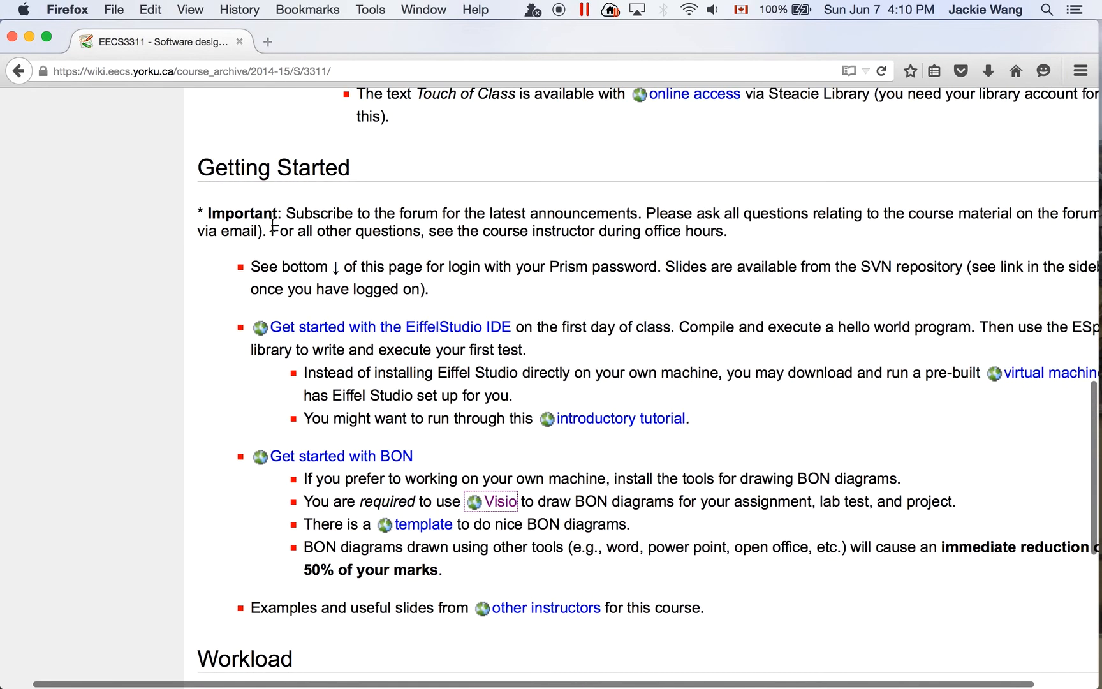
double_click(292, 171)
scroll(345, 287, down, 4)
scroll(345, 289, down, 5)
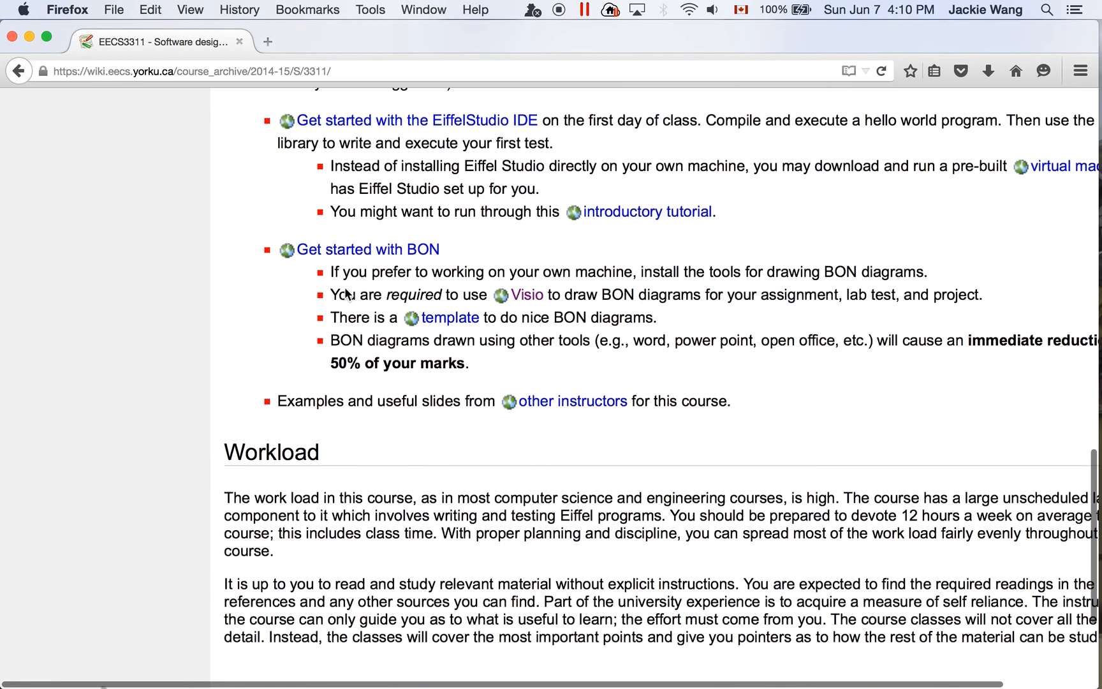
triple_click(322, 315)
click(286, 330)
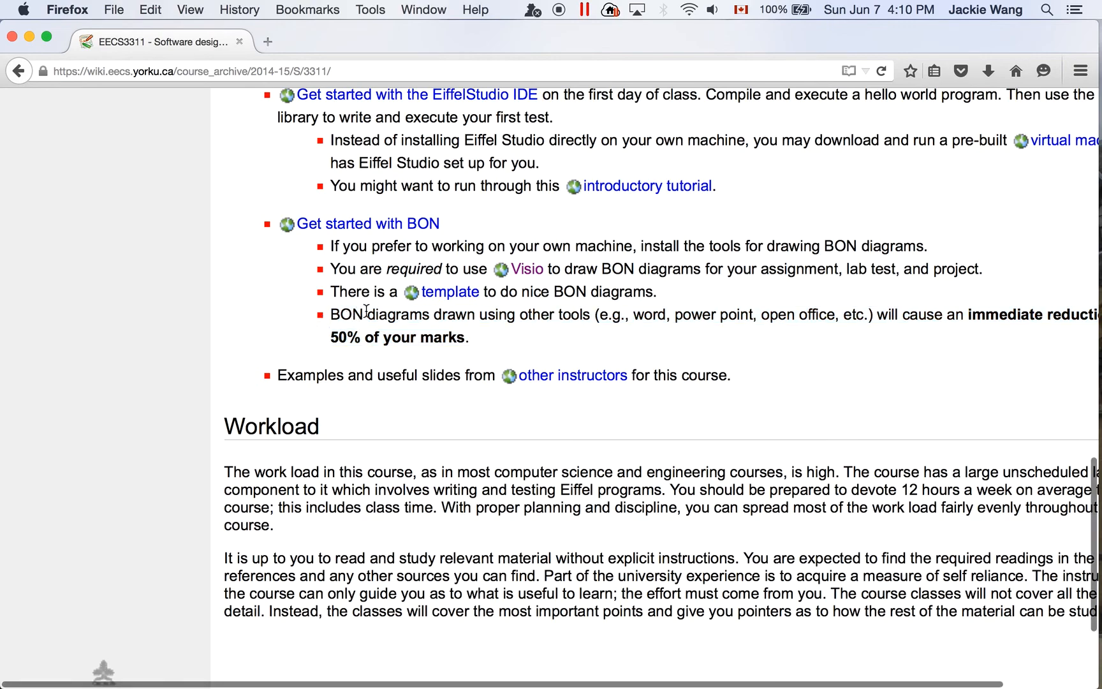
click(437, 301)
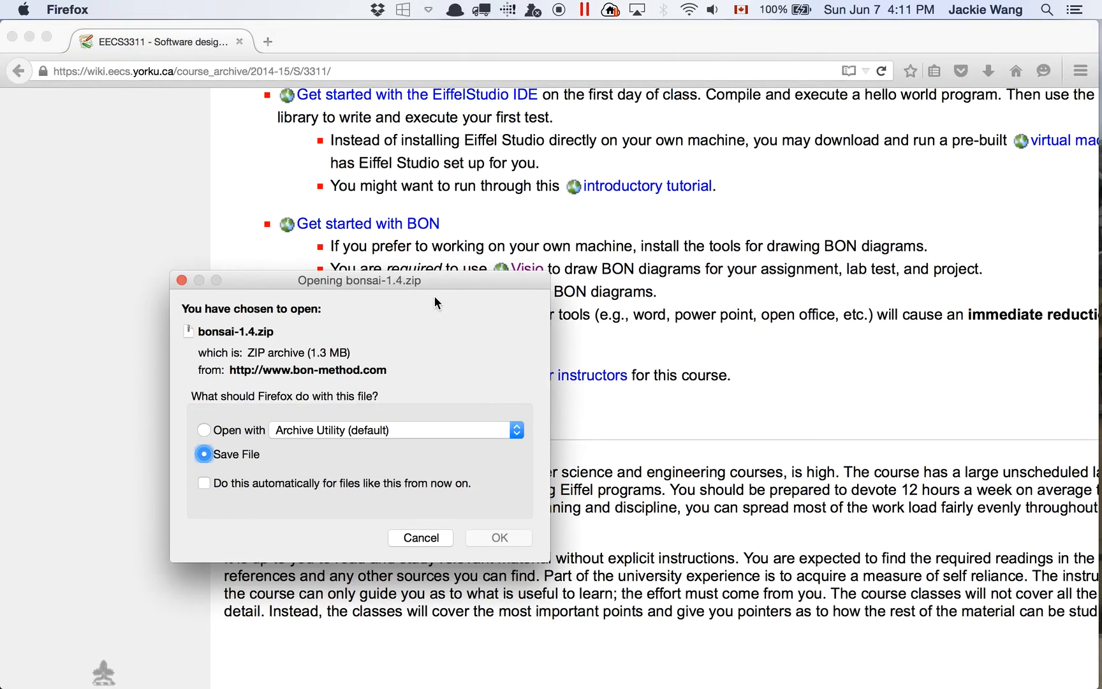
click(522, 544)
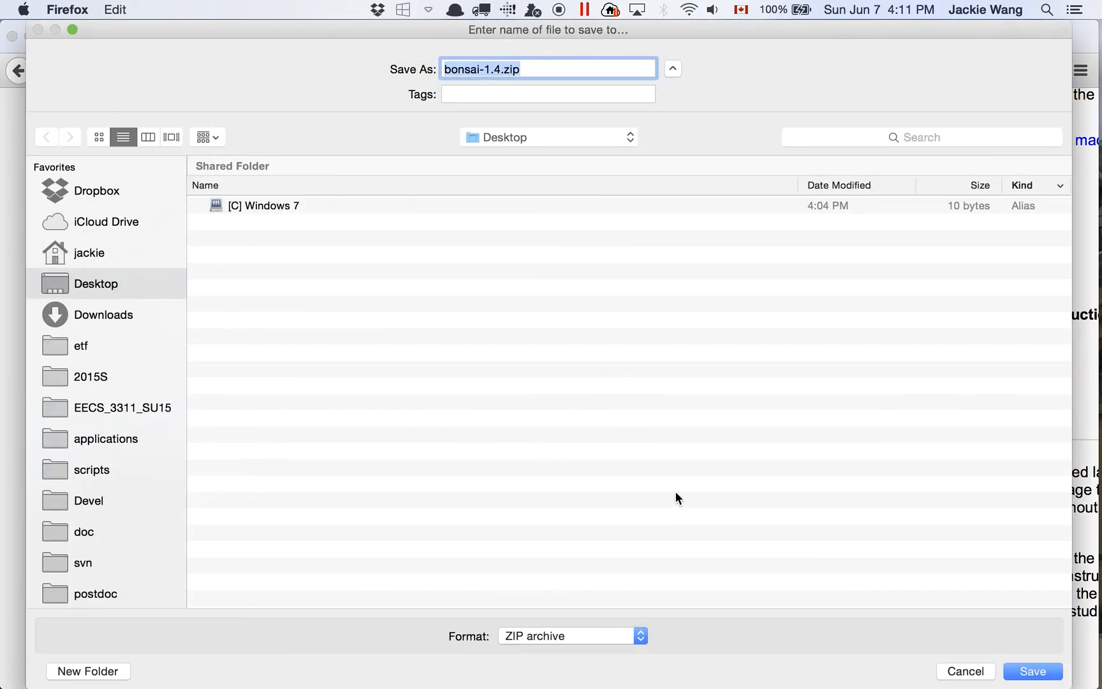
click(1029, 675)
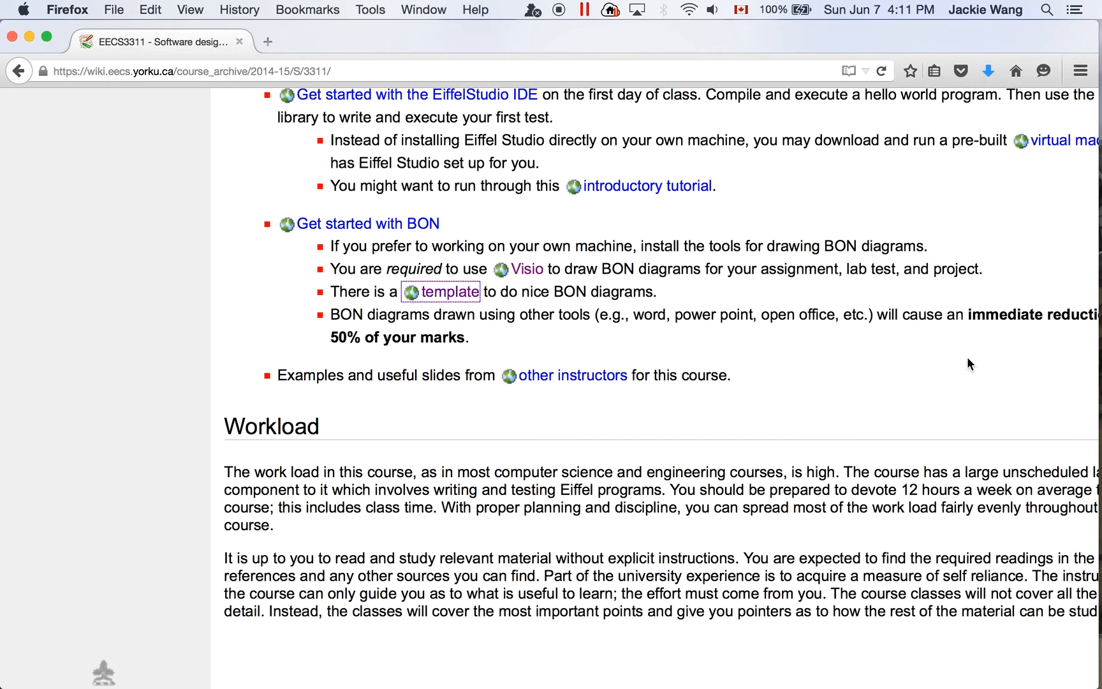
Extract bonsai-1.4.zip on the desktop and open the extracted bonsai-1.4 folder
click(865, 379)
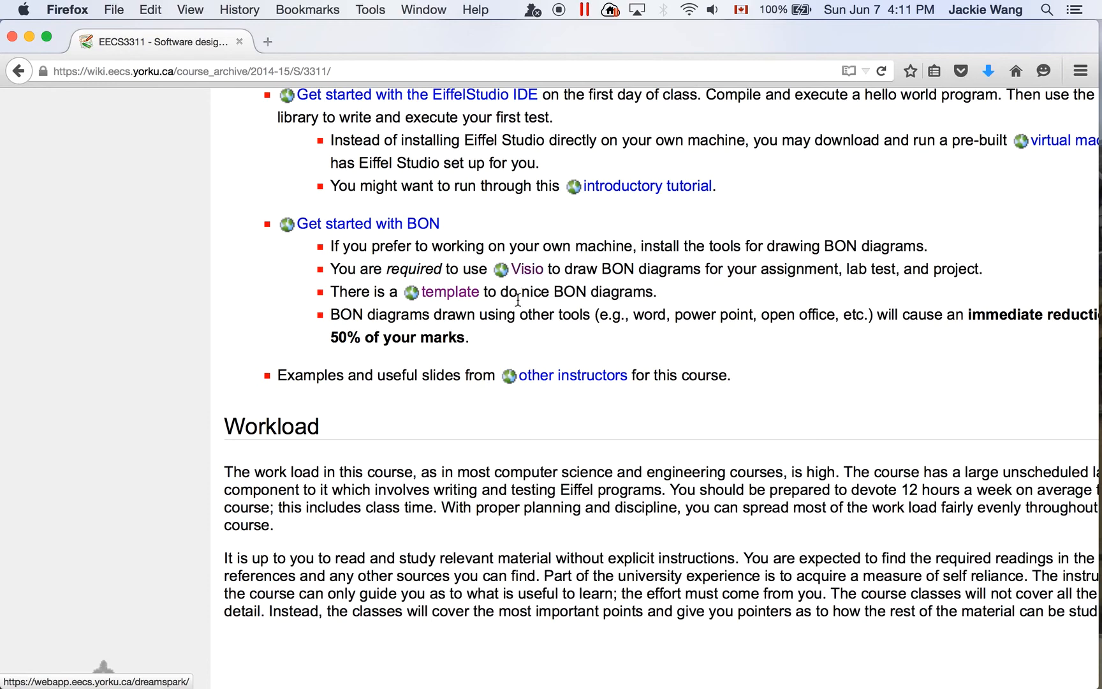
click(440, 294)
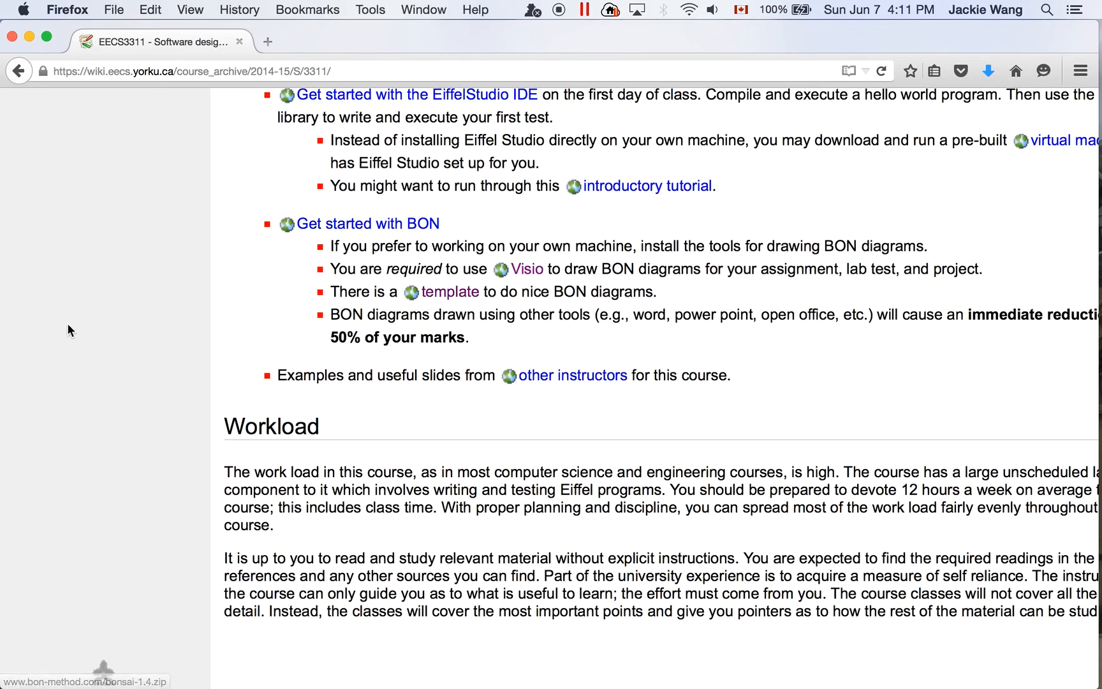
key(super+m)
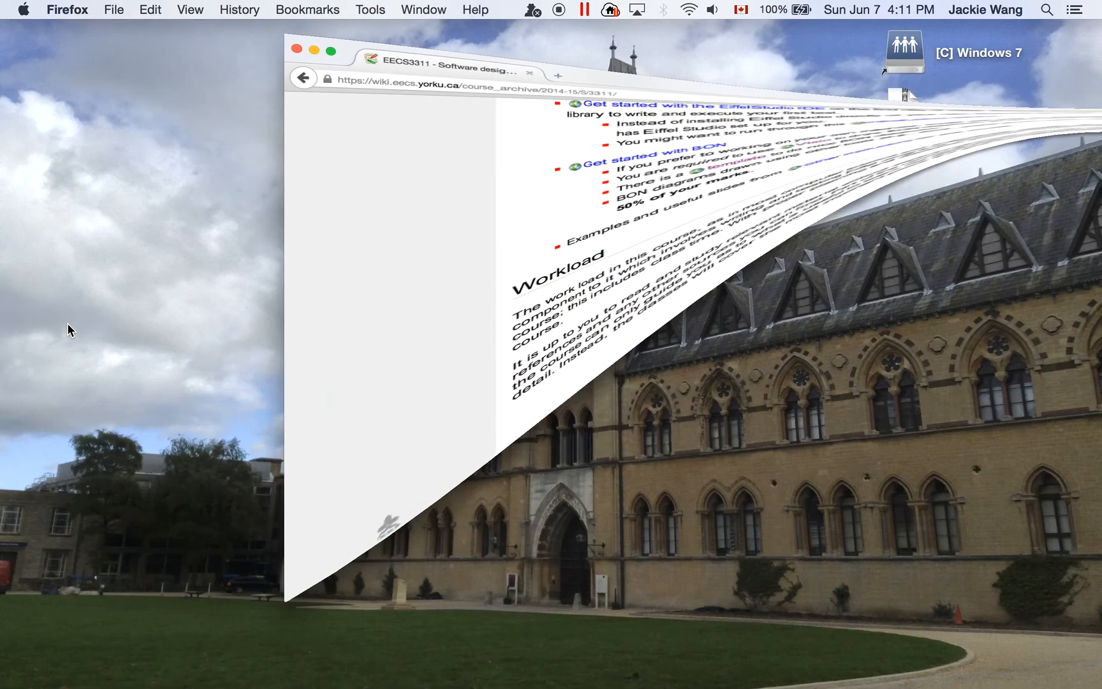
click(851, 152)
double_click(910, 111)
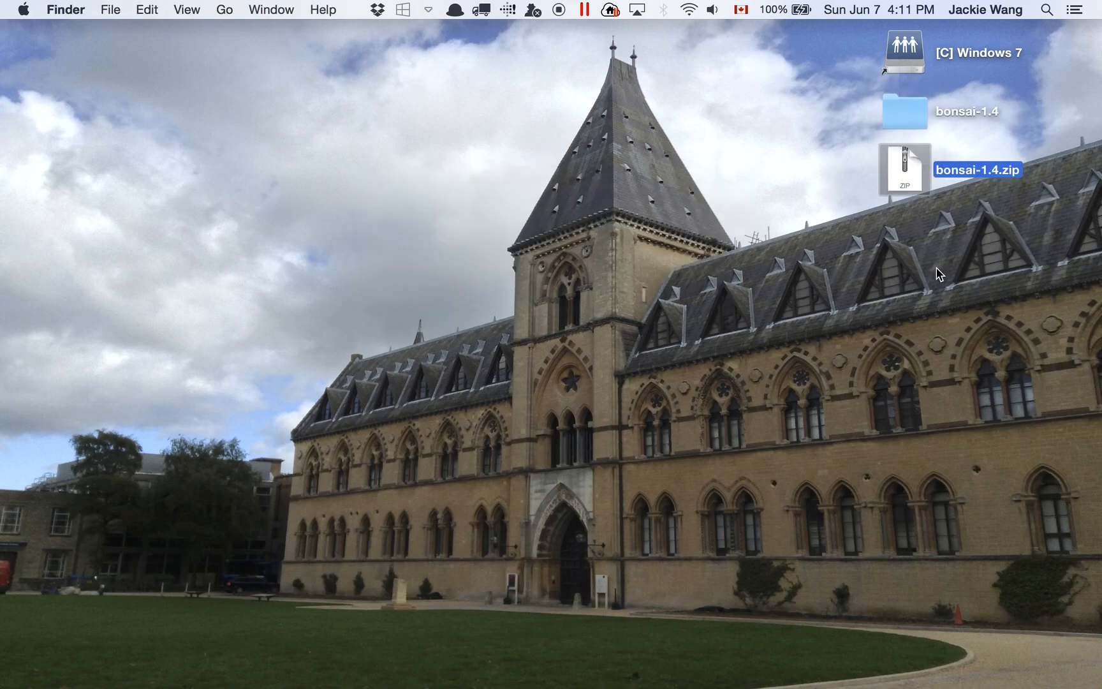
click(910, 109)
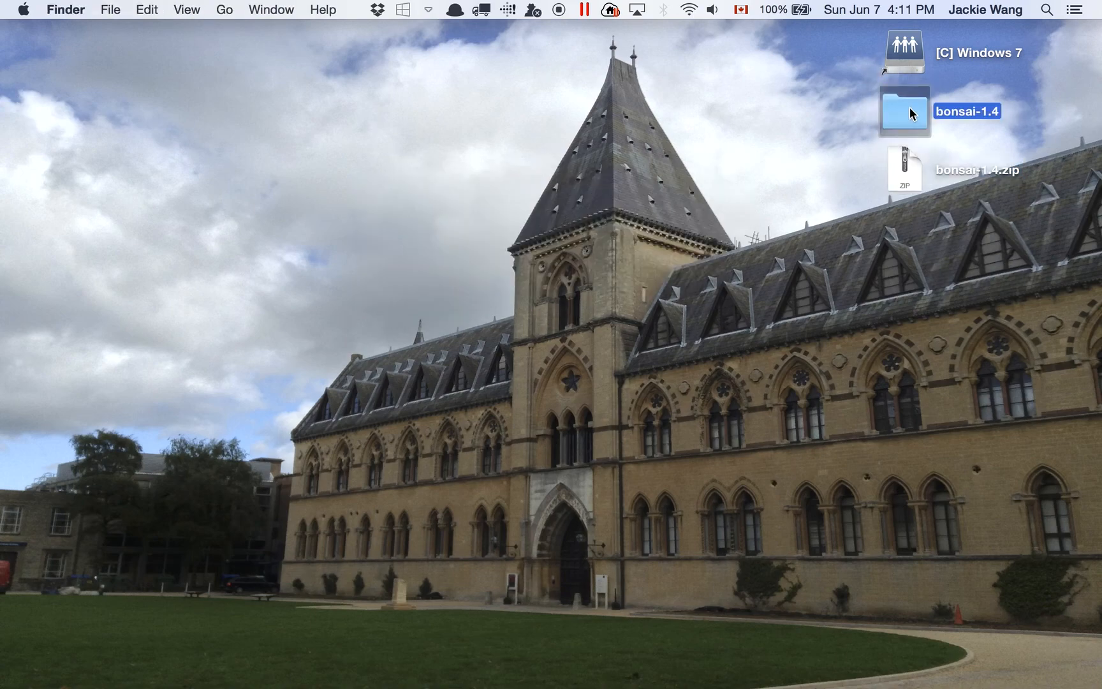
double_click(910, 109)
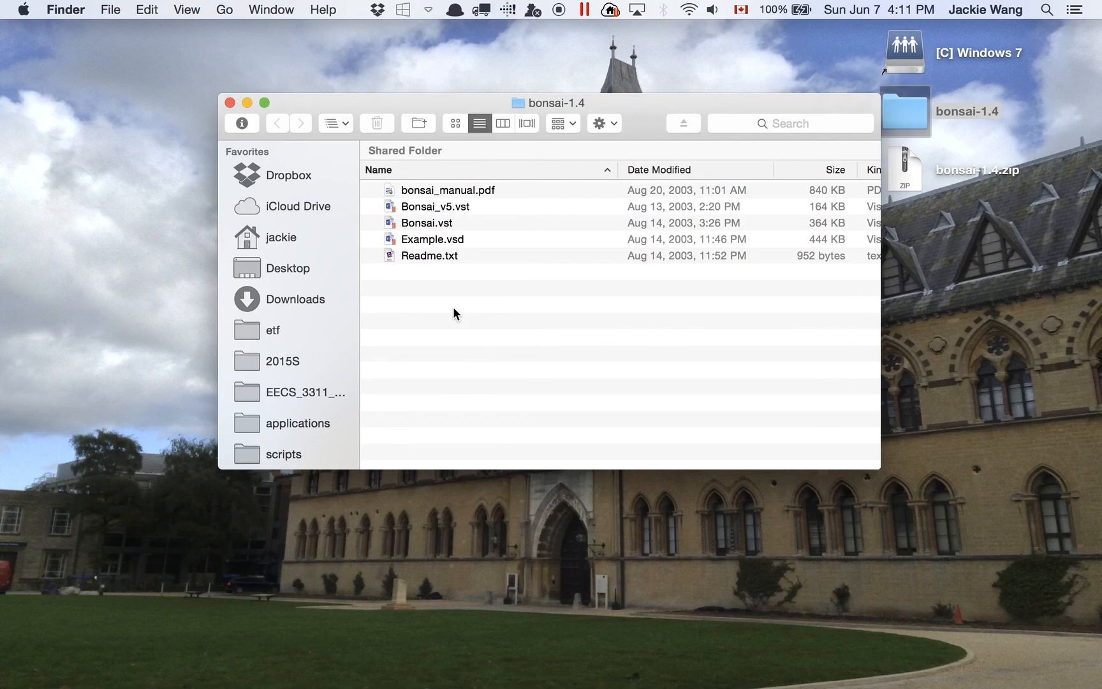
Examine the example drawing, the manual and the two Visio template files in the bonsai-1.4 folder, and close its window
click(437, 241)
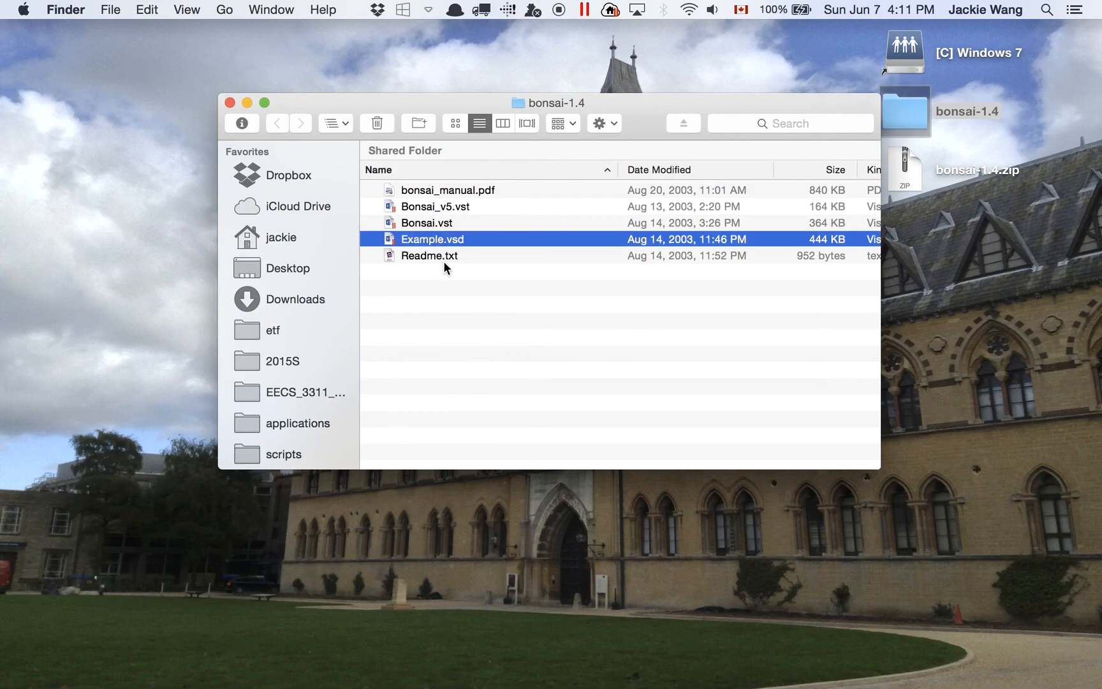
click(458, 190)
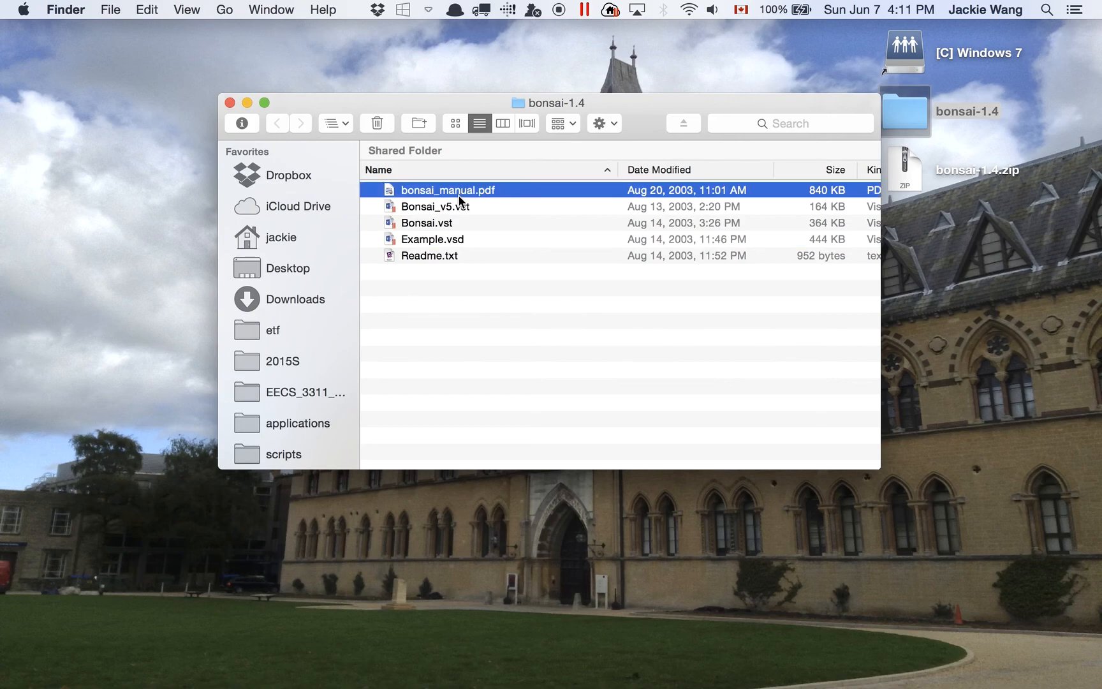
click(453, 222)
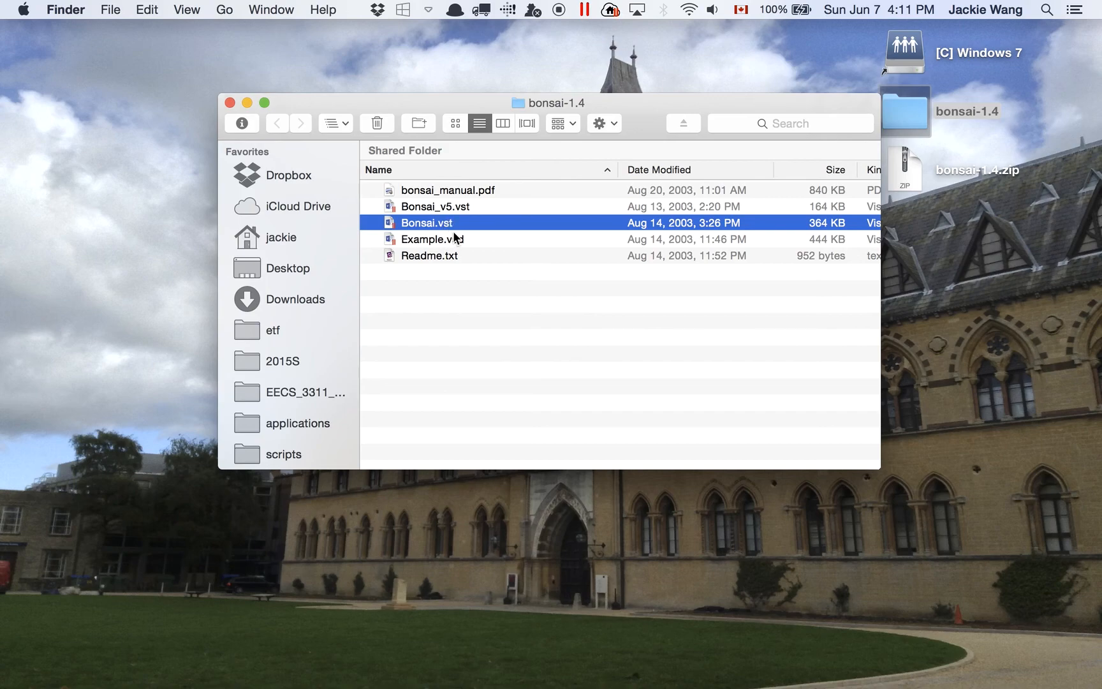
click(450, 208)
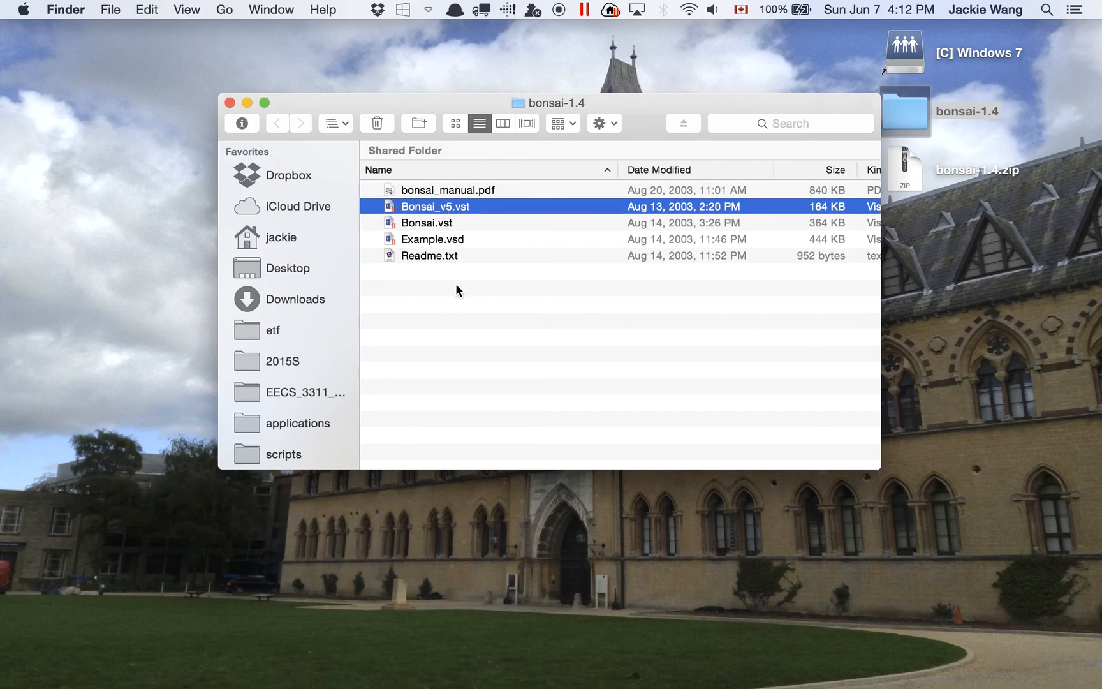
click(467, 316)
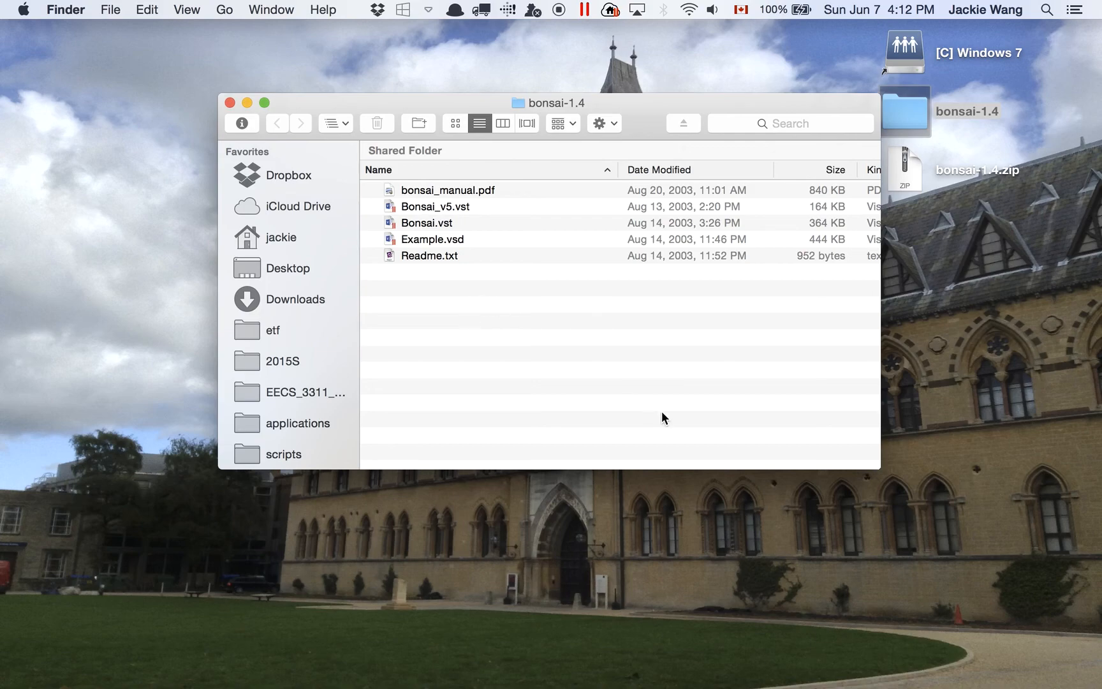
key(super+w)
mouse_move(1099, 397)
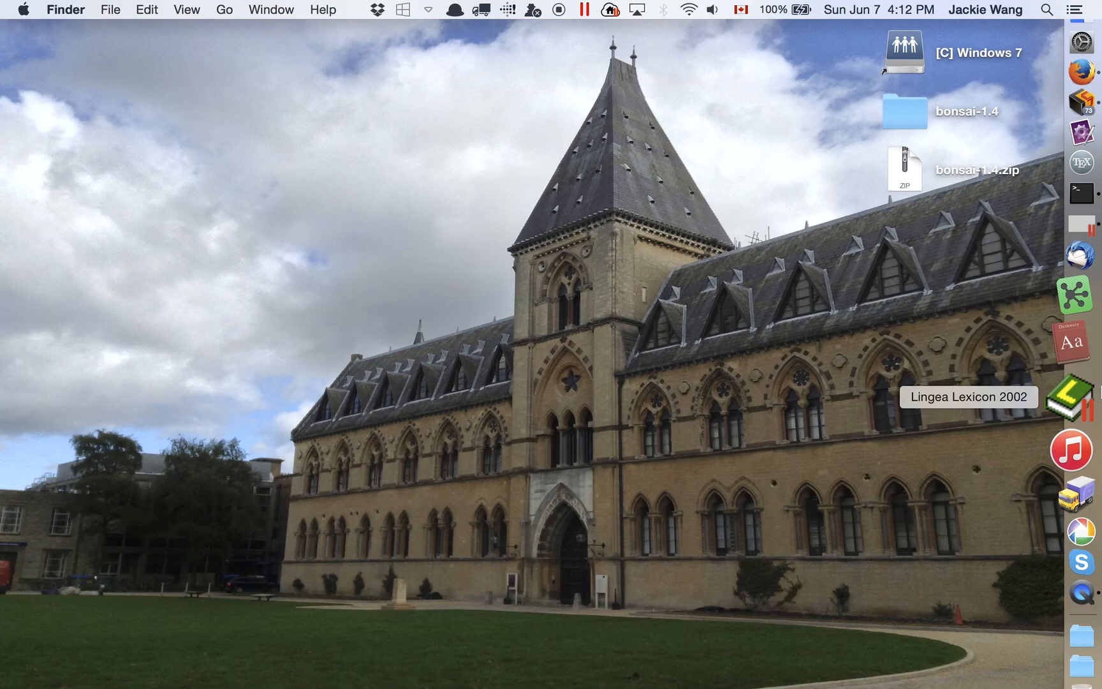
Switch to Terminal and launch EiffelStudio in the background with the command estudio15.01 &
click(1072, 242)
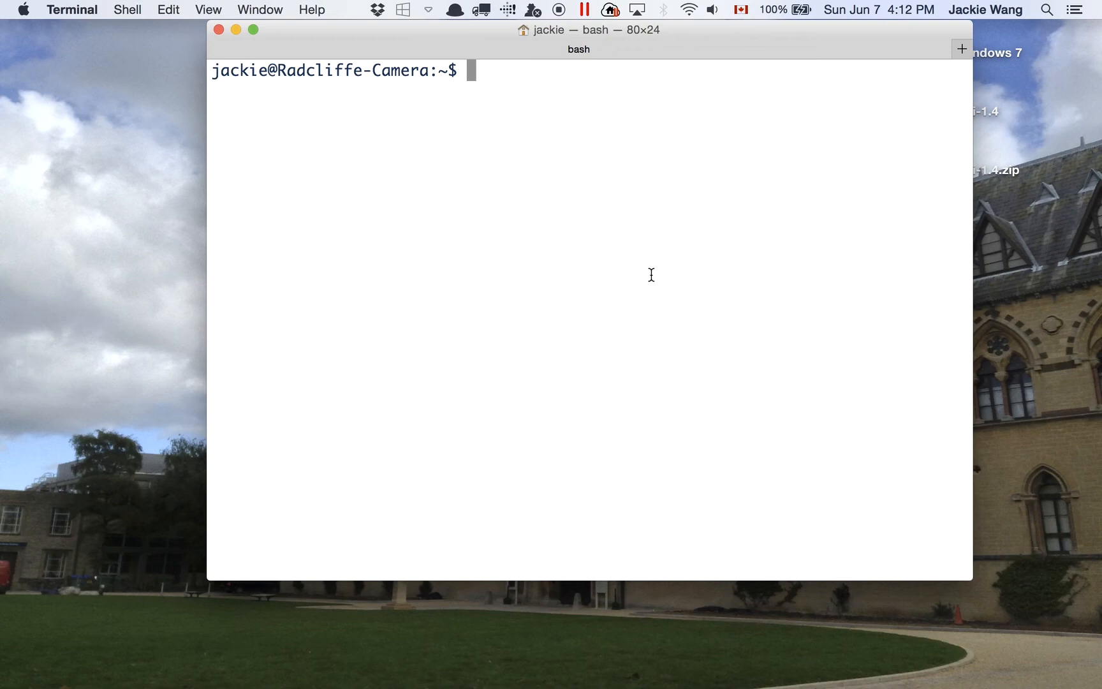
text(estudio15.01 &)
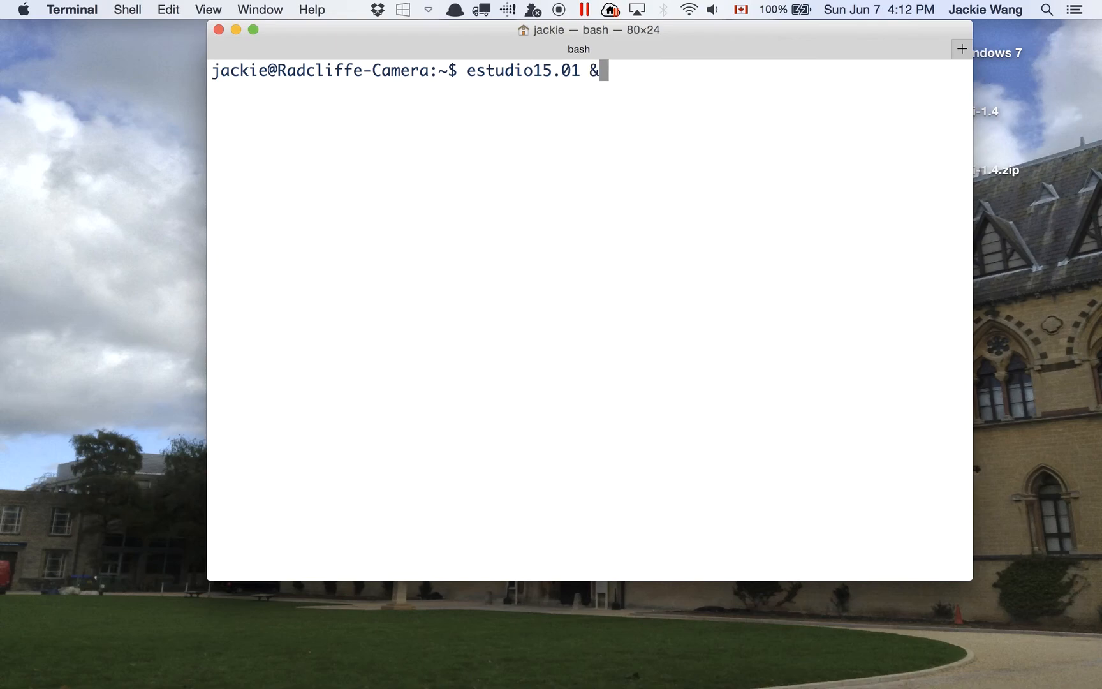
key(Return)
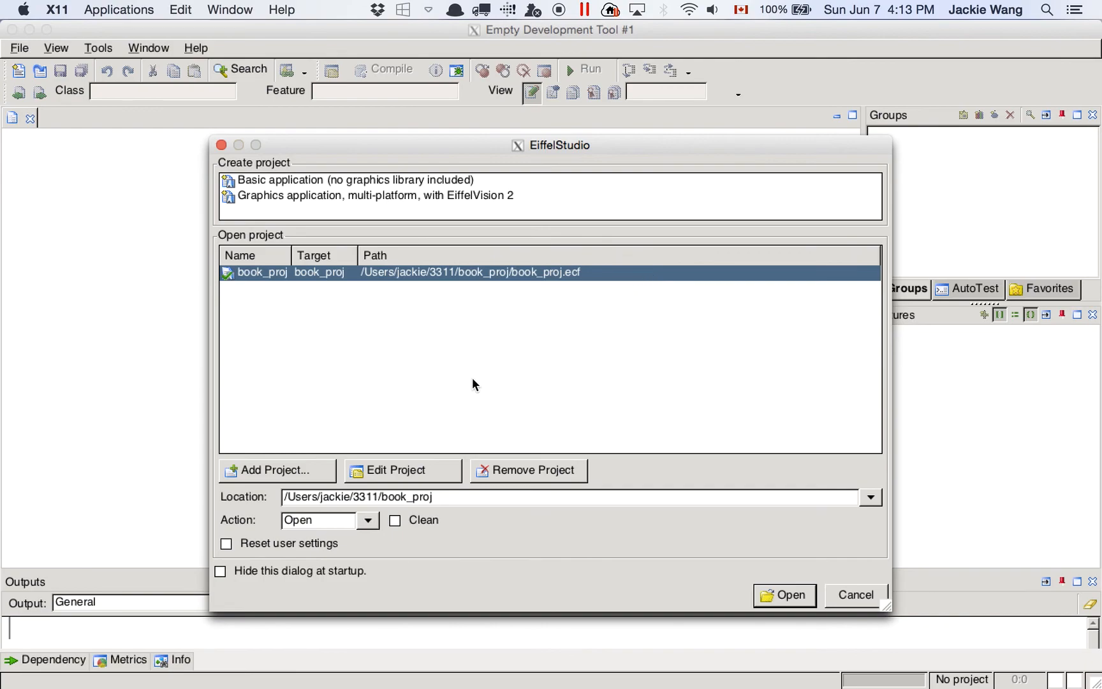
Remove book_proj from the project list, add bank_proj.ecf from the 3311/bank_proj folder, and open it with the Compile action
click(495, 472)
click(314, 470)
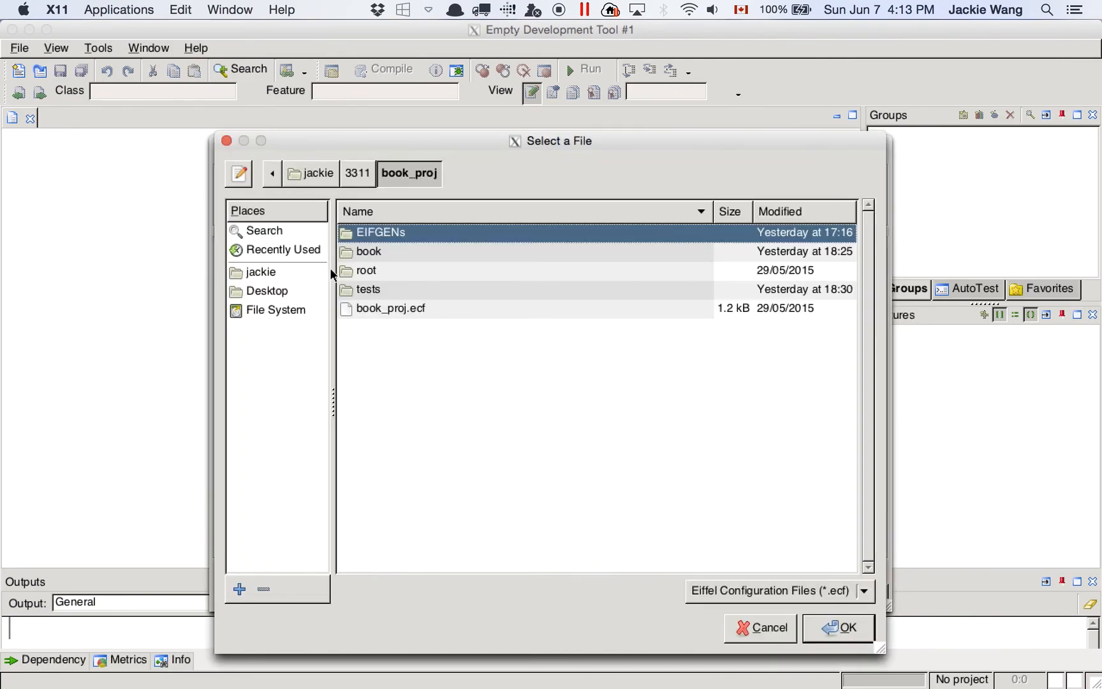
click(359, 175)
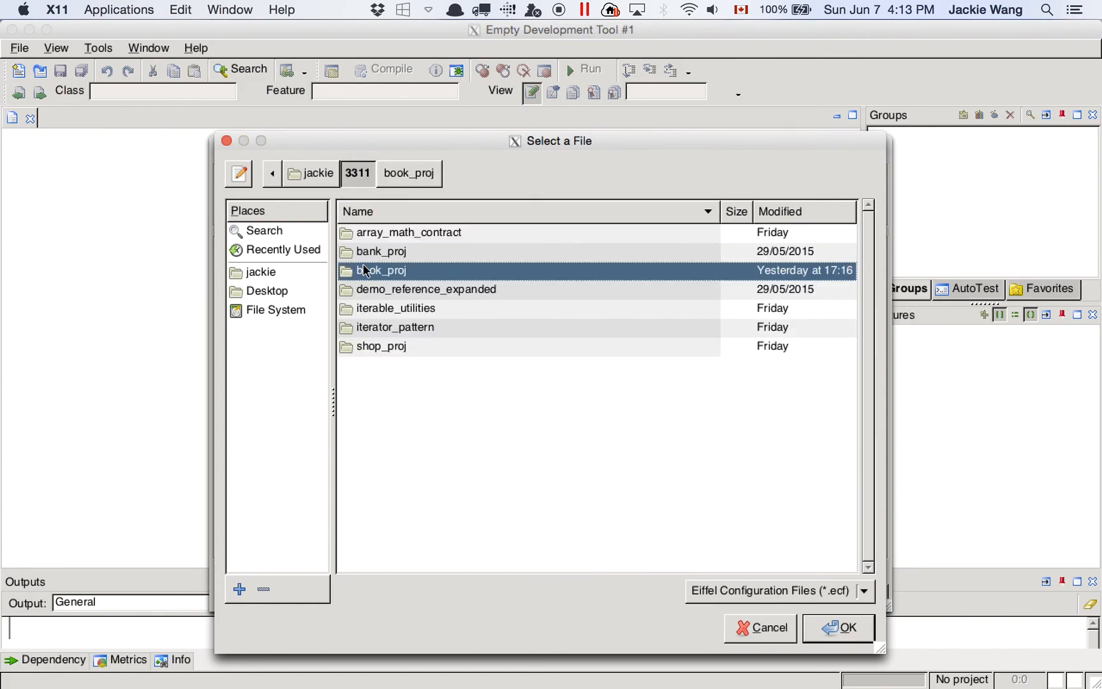
double_click(392, 251)
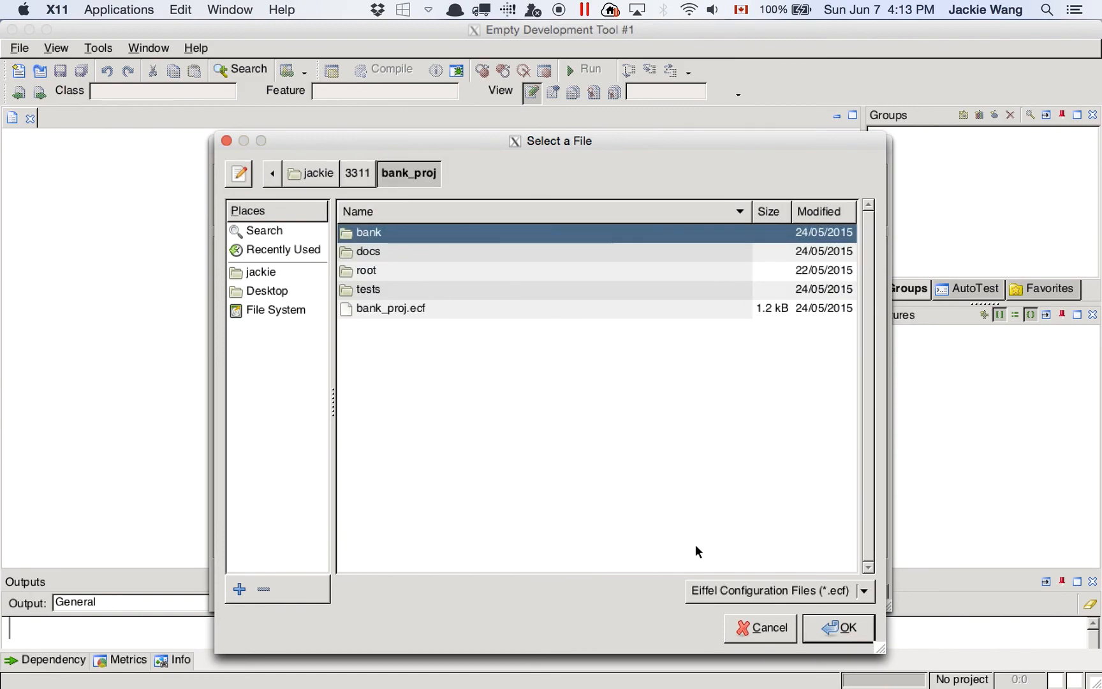
click(390, 311)
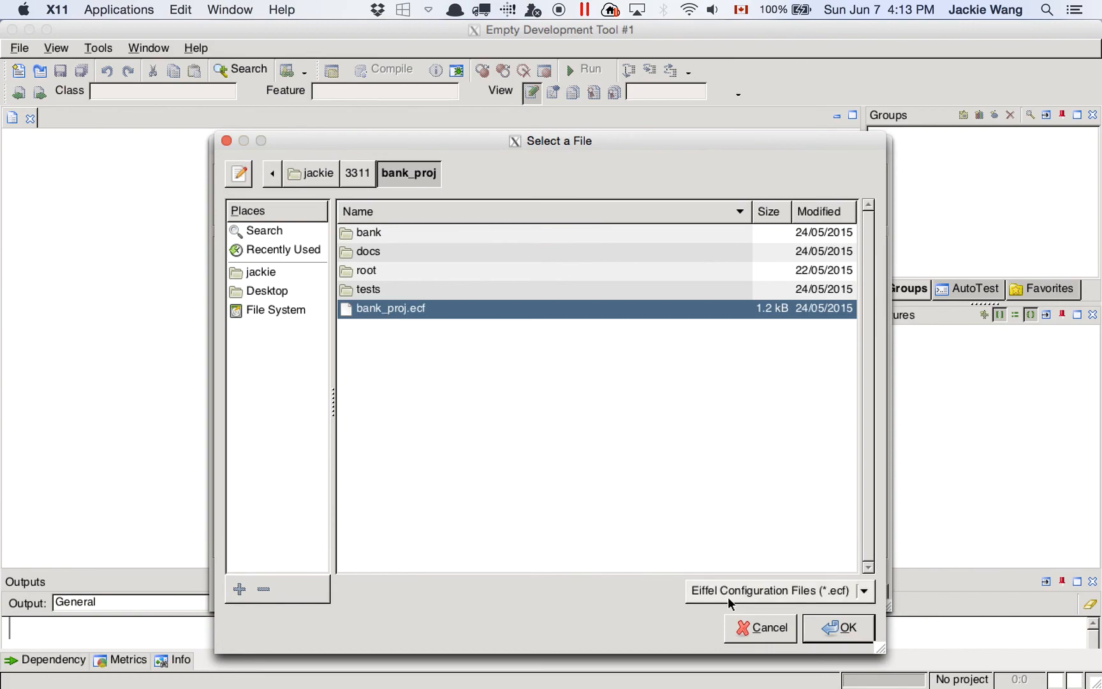
click(823, 624)
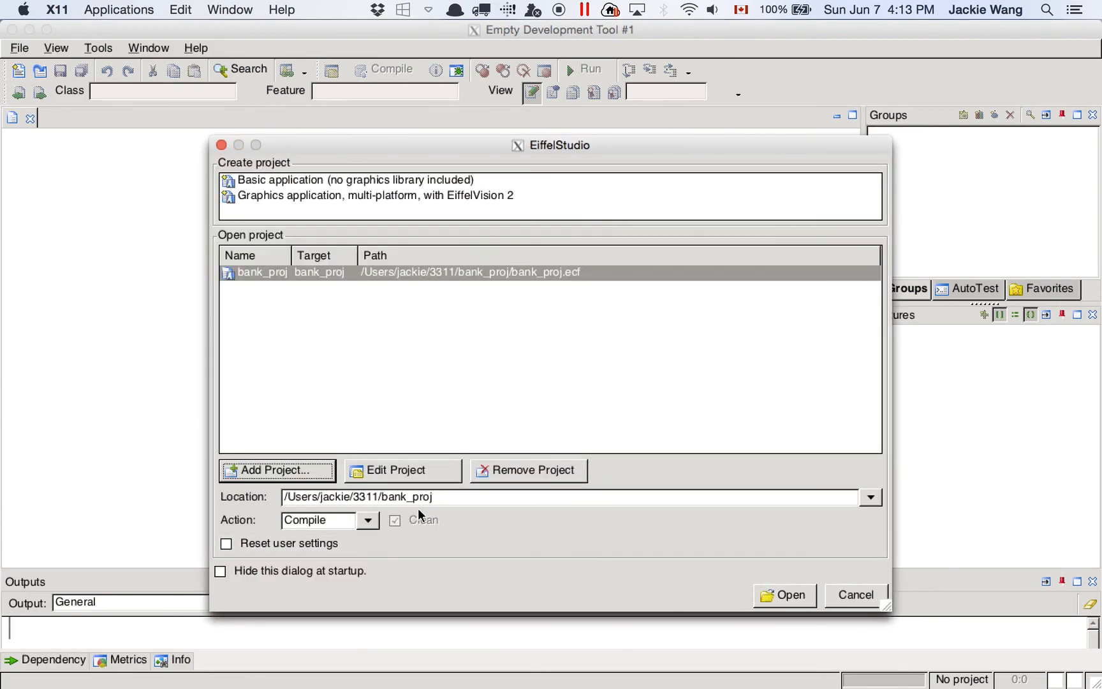
click(359, 499)
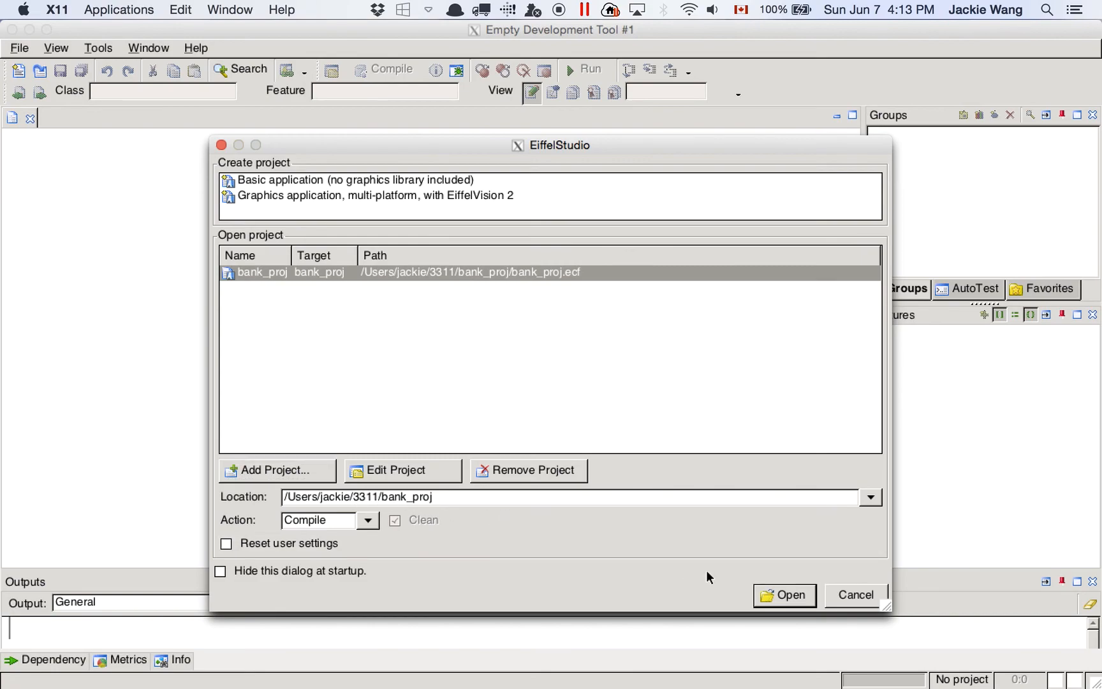
click(781, 595)
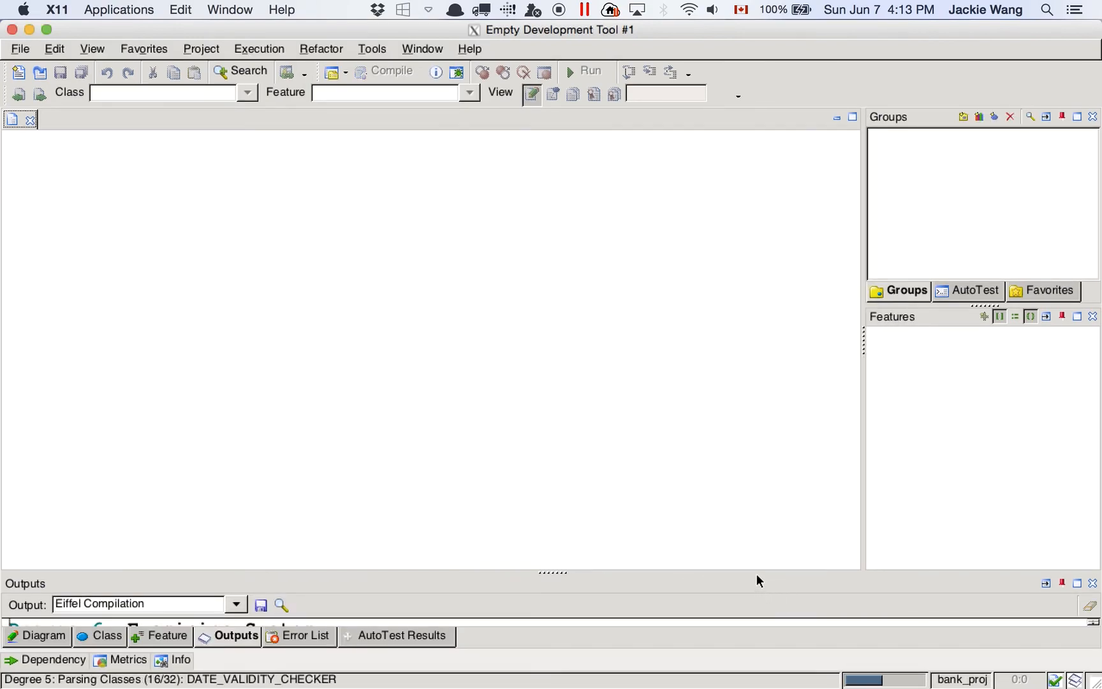
Enlarge the compilation output area, widen the Groups tree, and display the summaries of the bank and root clusters
drag(755, 573, 770, 446)
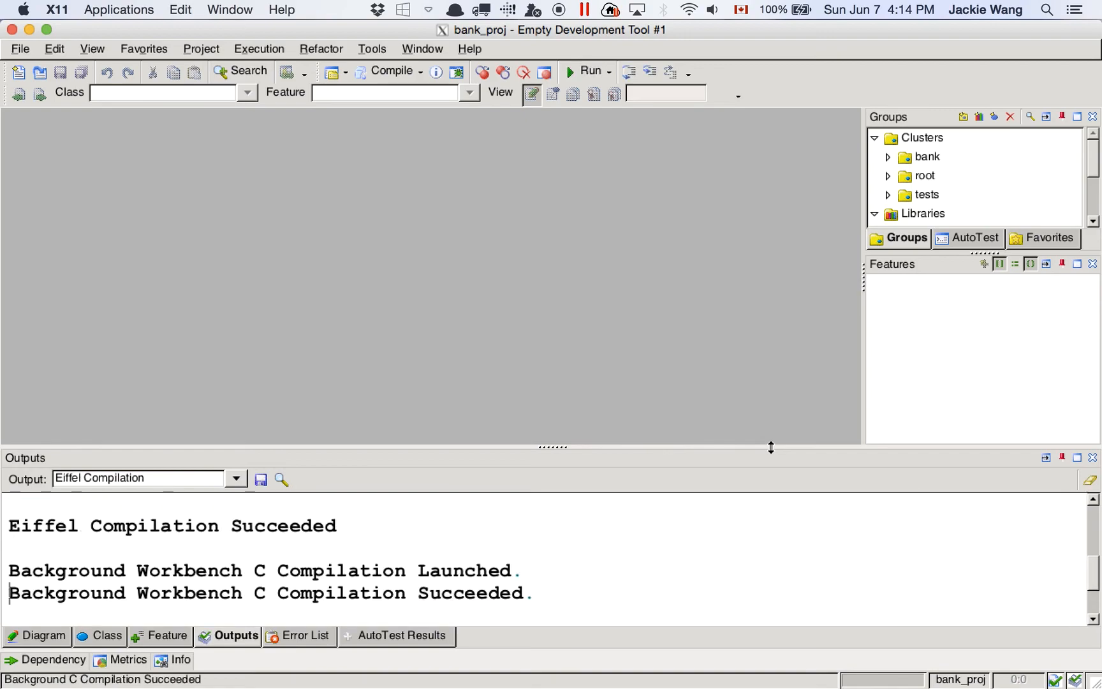
drag(861, 276, 775, 291)
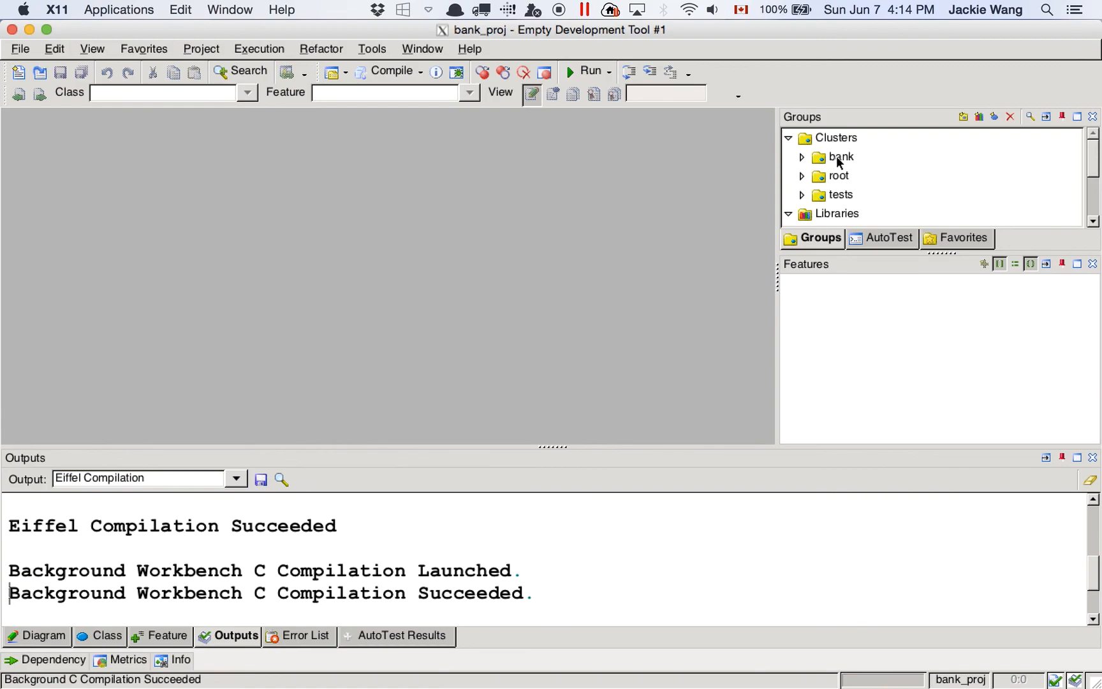
click(822, 158)
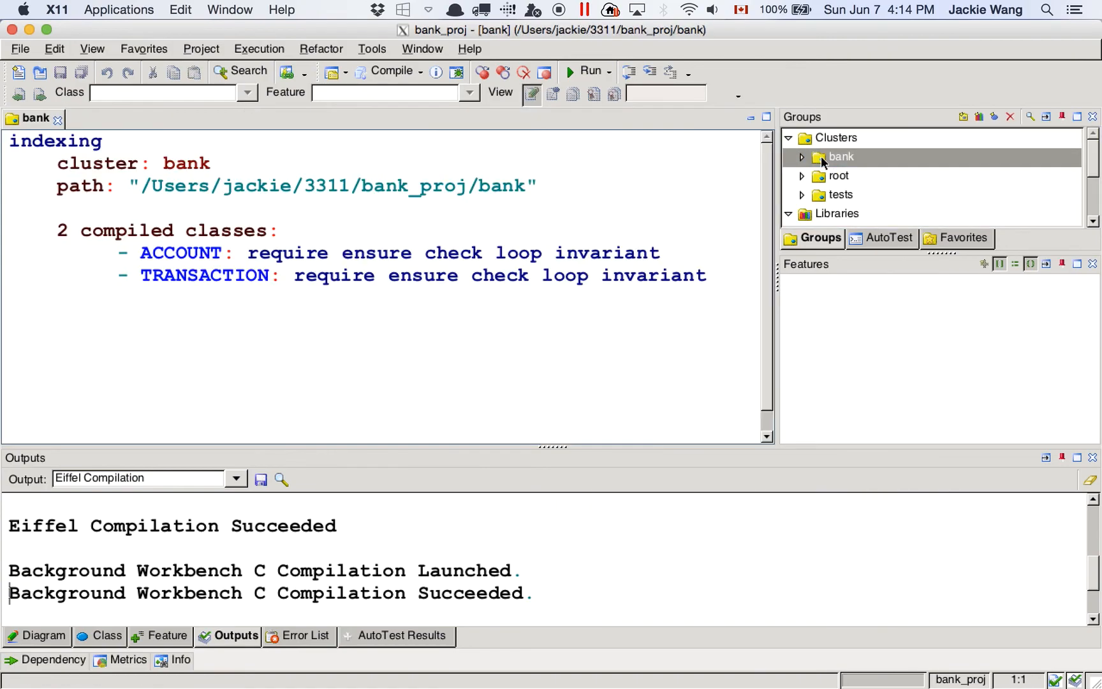
click(822, 181)
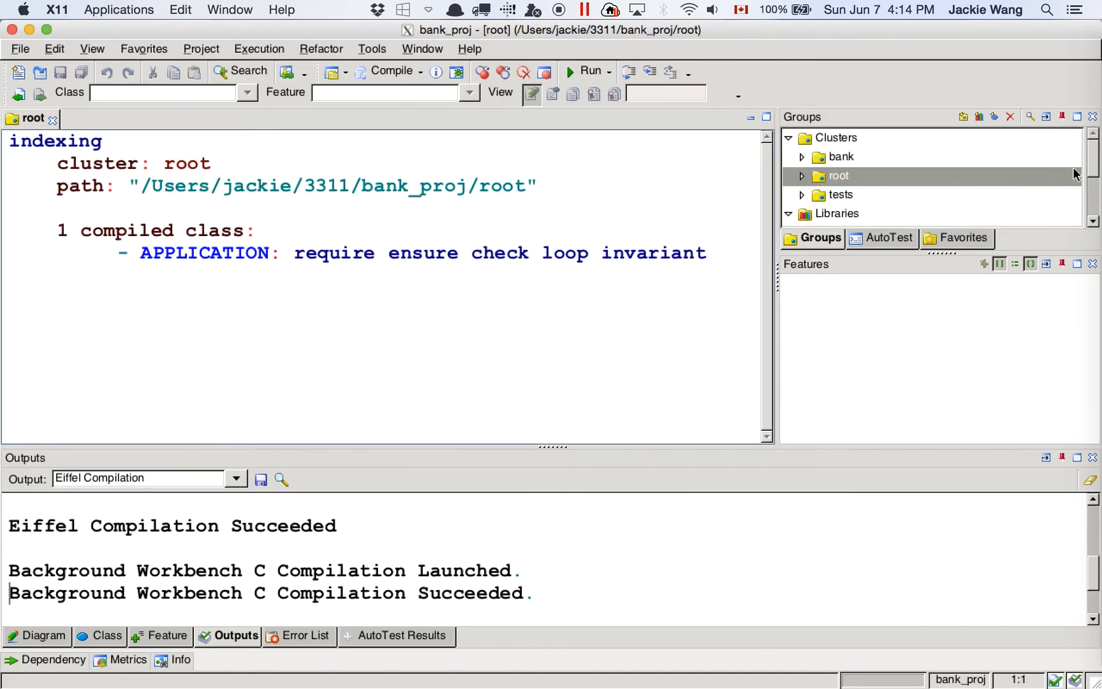
mouse_move(1074, 171)
right_click(1070, 142)
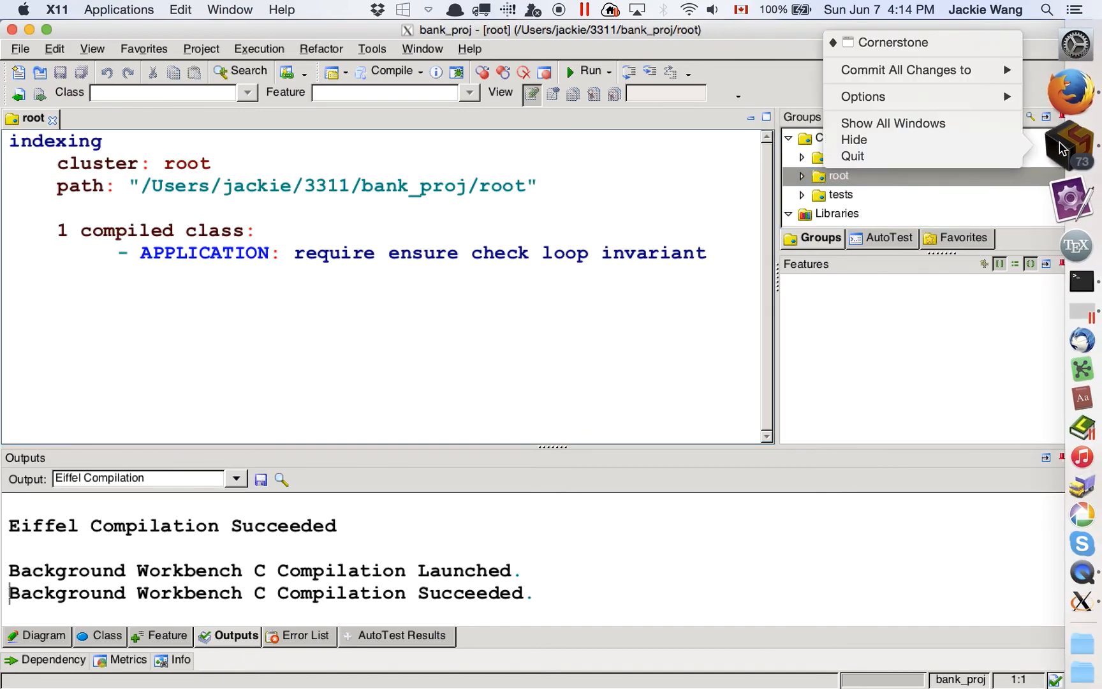
click(1019, 156)
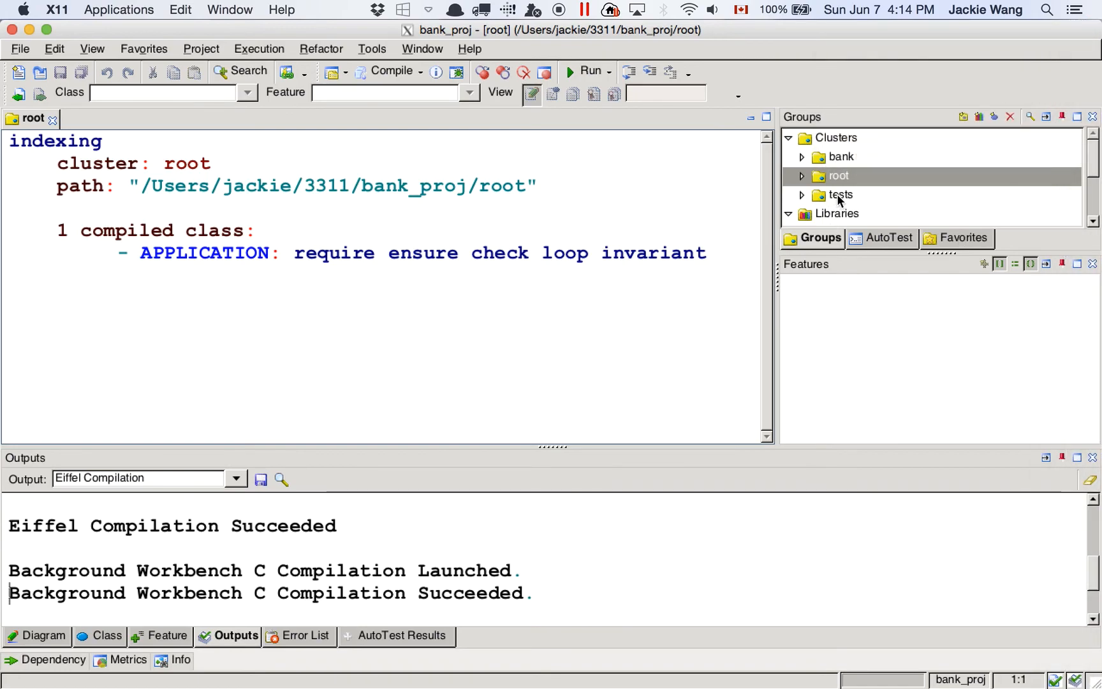
Make the compilation output area taller and give the Groups tree more height
click(359, 573)
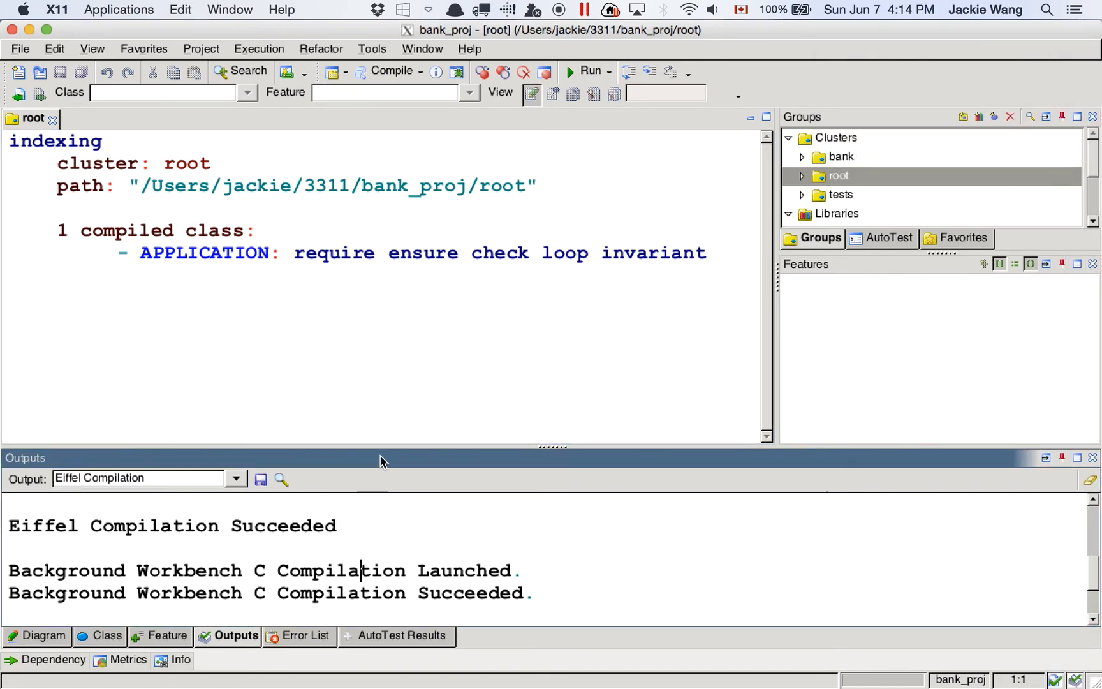
drag(379, 446, 374, 336)
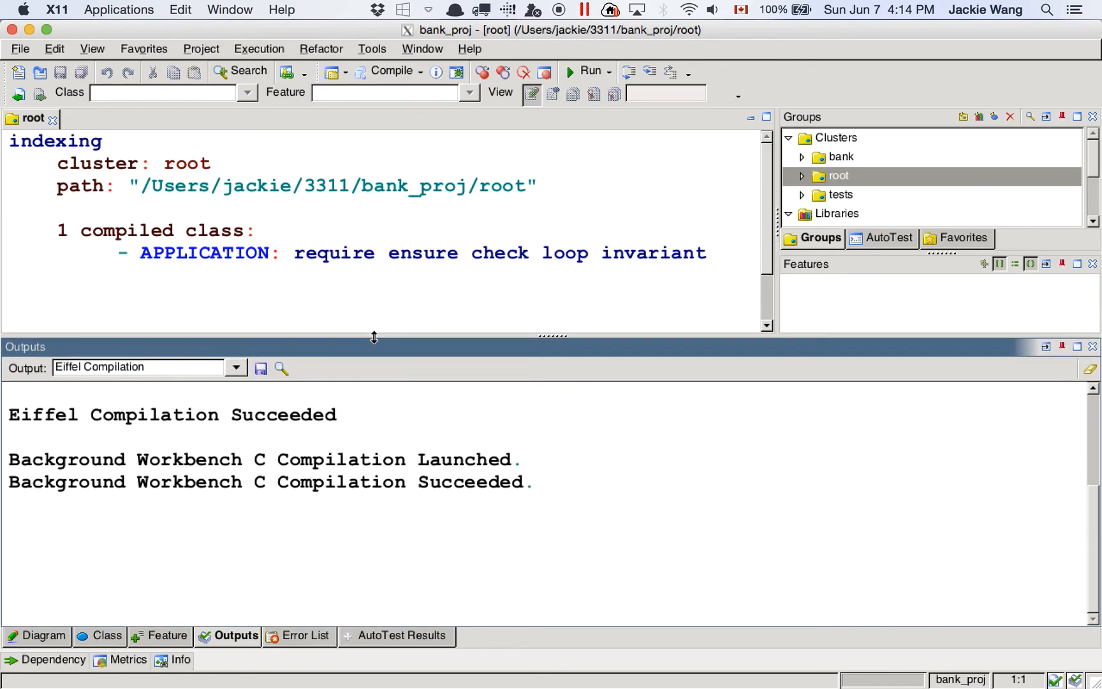
drag(794, 209, 794, 296)
Expand the bank, root and tests clusters in the Groups tree to list their classes
click(801, 157)
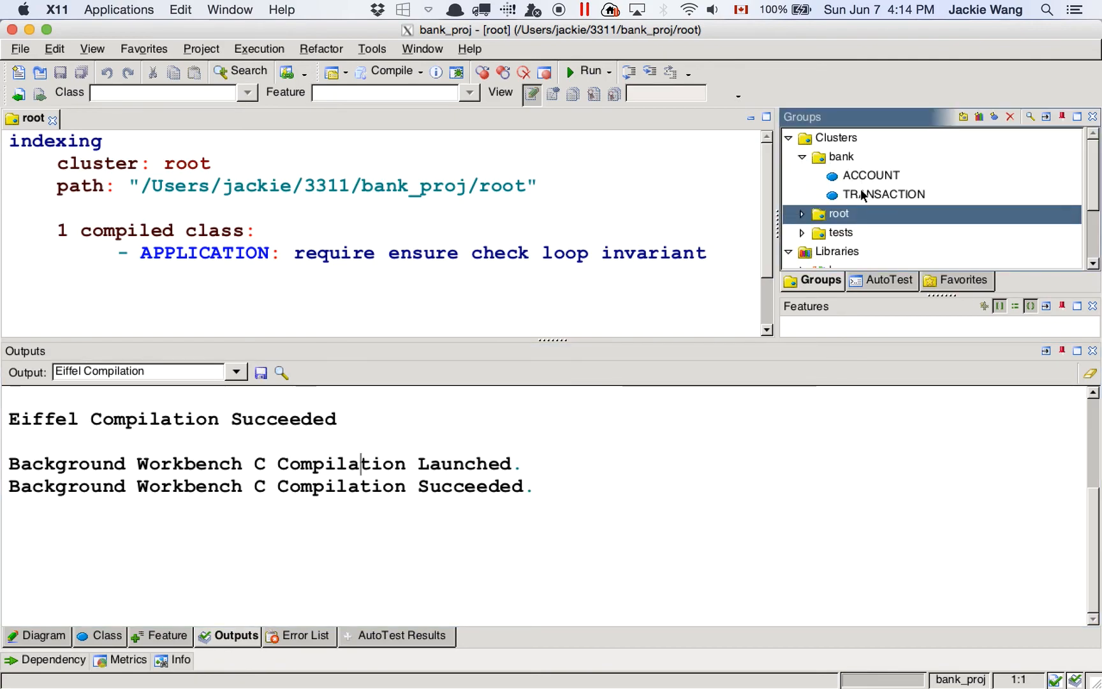
click(802, 214)
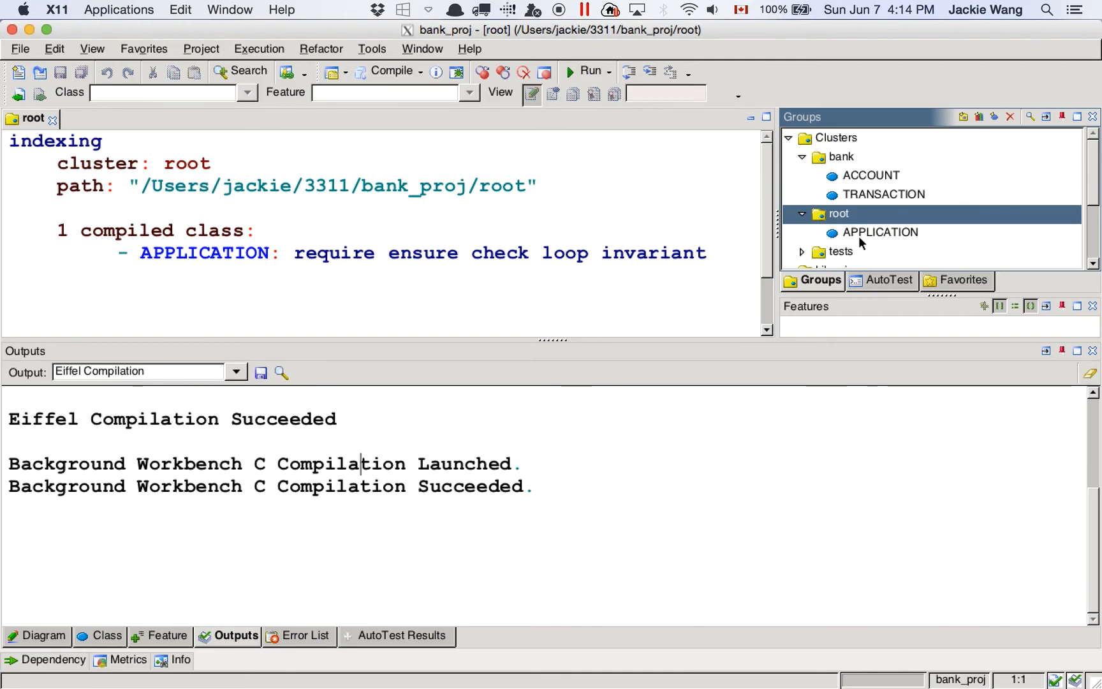
scroll(859, 239, down, 1)
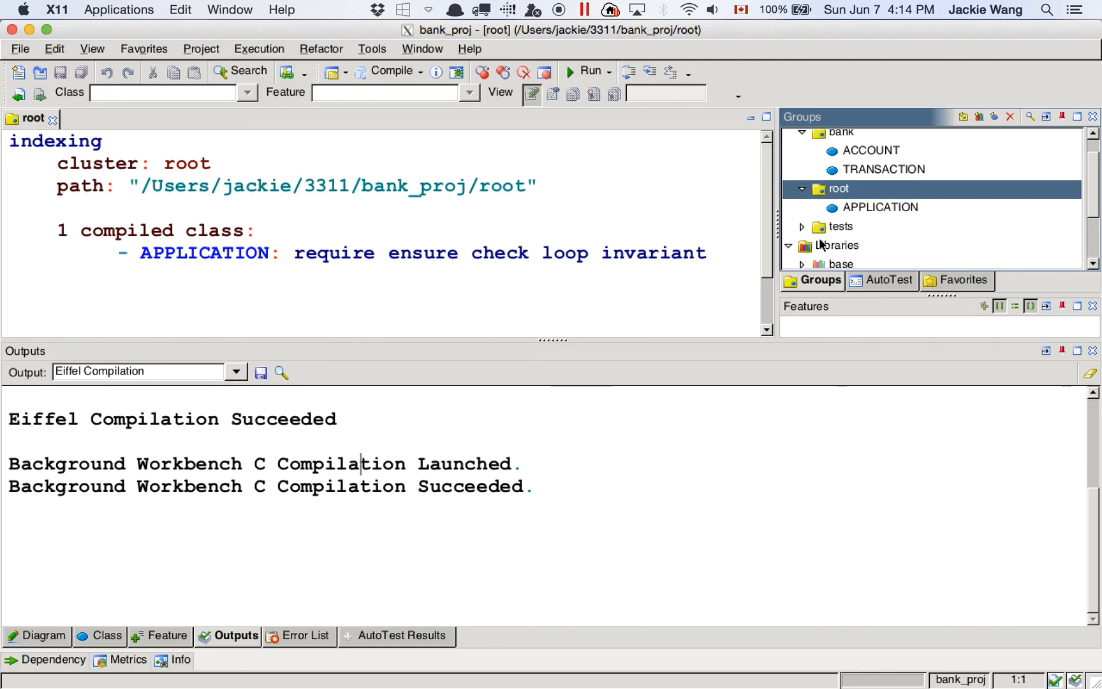
click(802, 227)
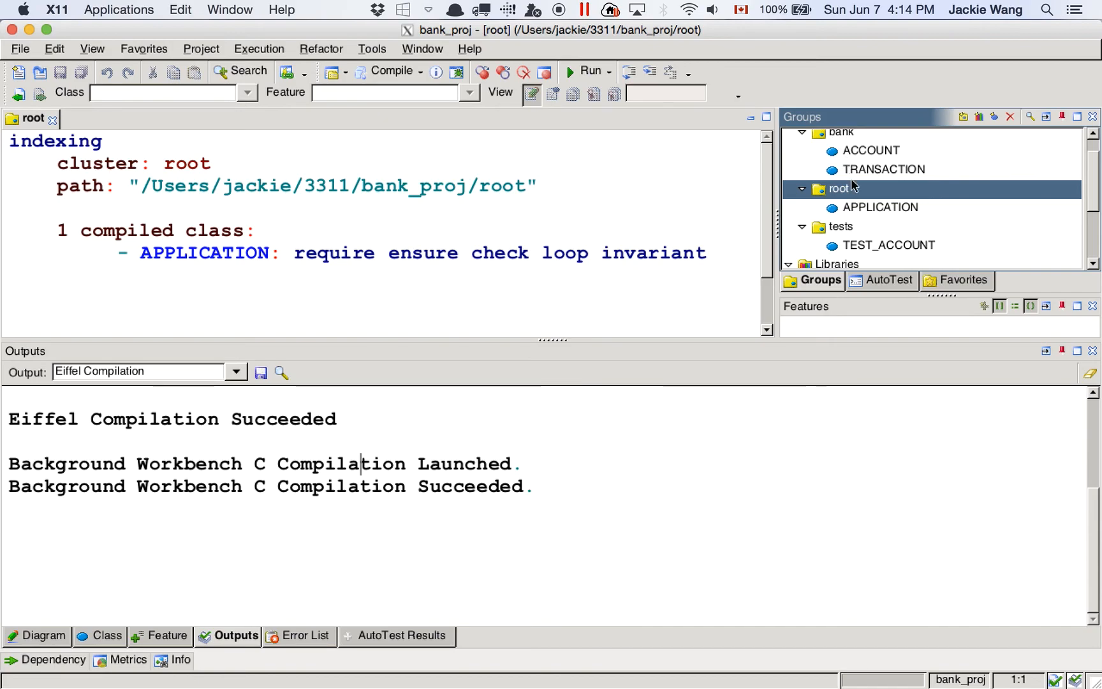
scroll(848, 178, up, 1)
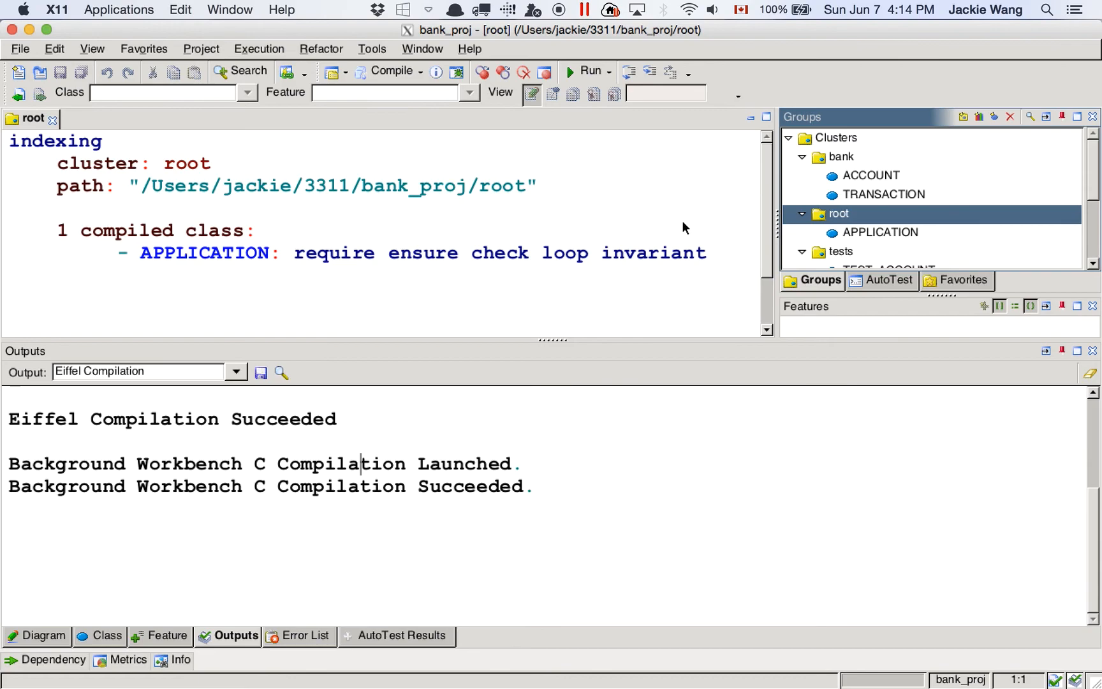
Display the BON diagram of the root cluster and add the bank cluster to it
click(34, 637)
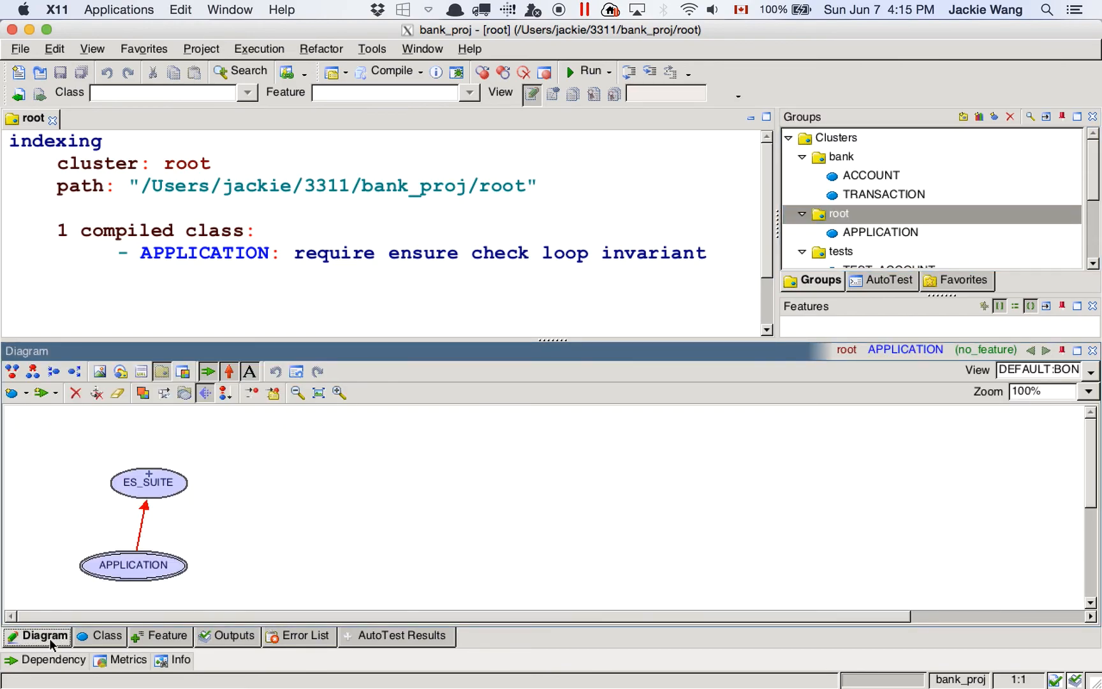
click(126, 376)
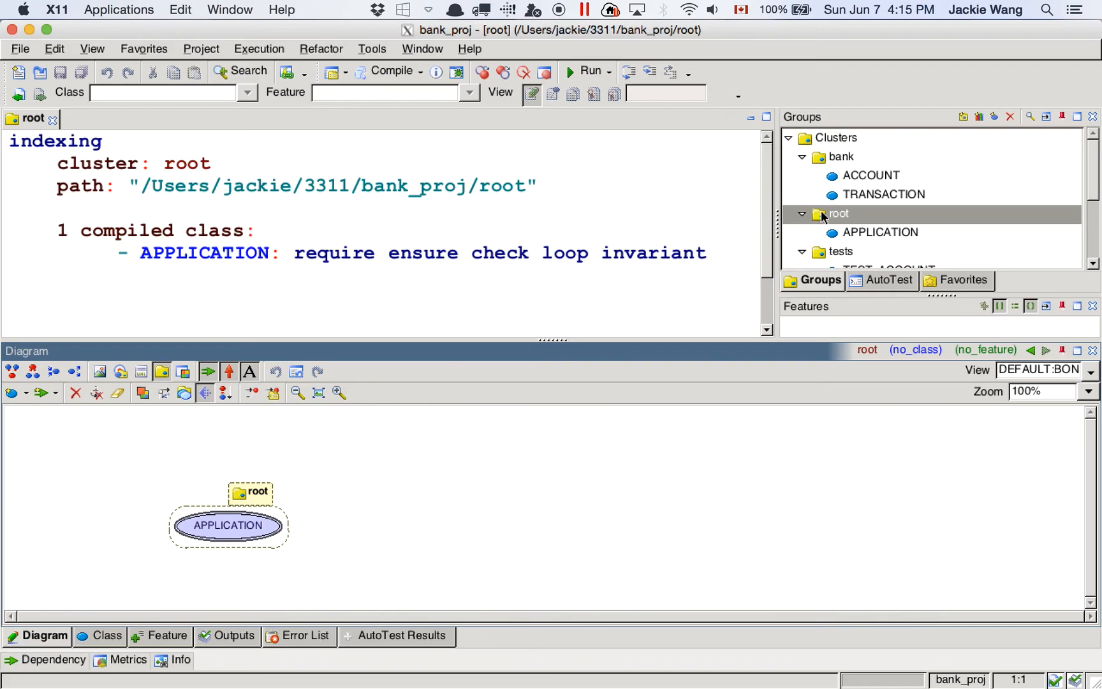
click(831, 160)
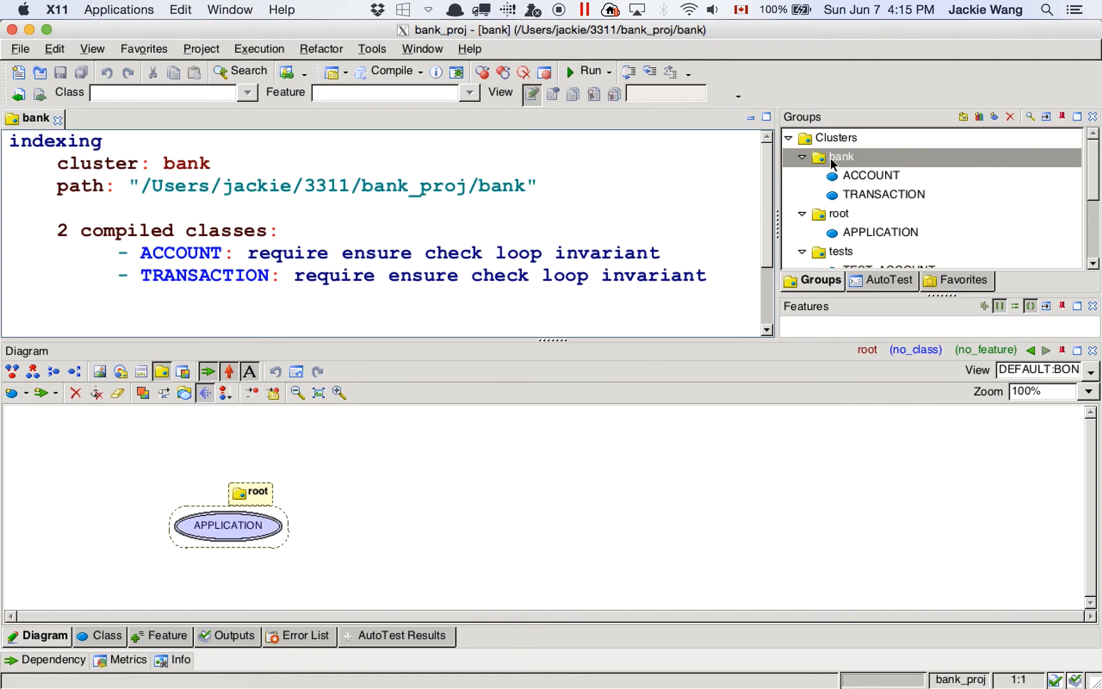
right_click(832, 164)
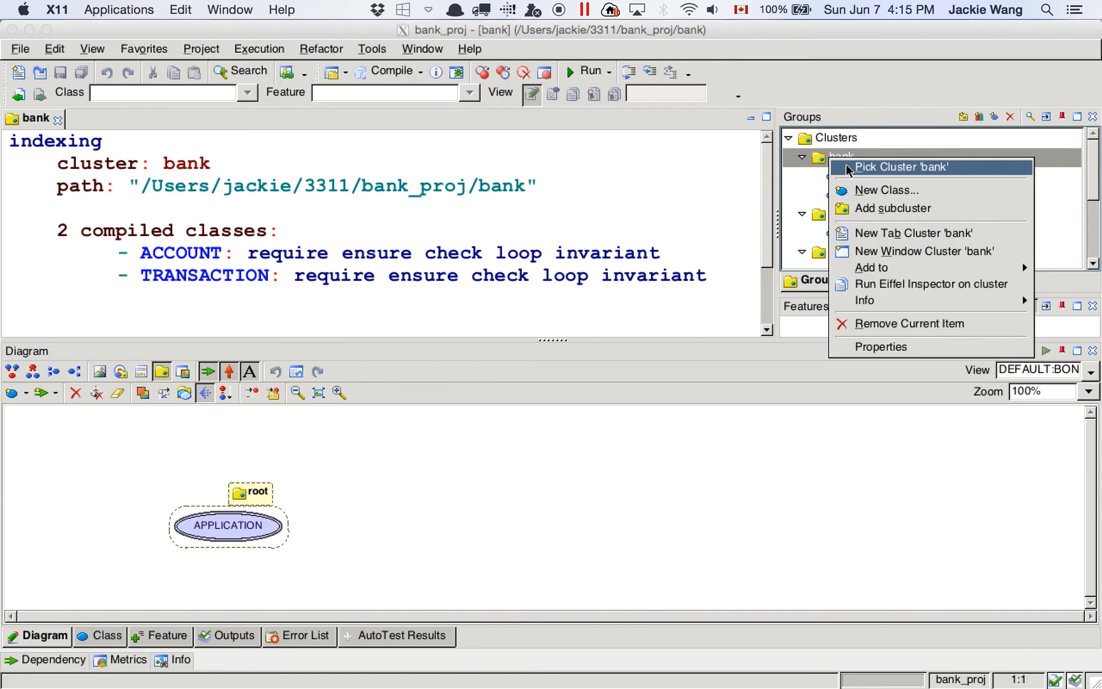
click(846, 166)
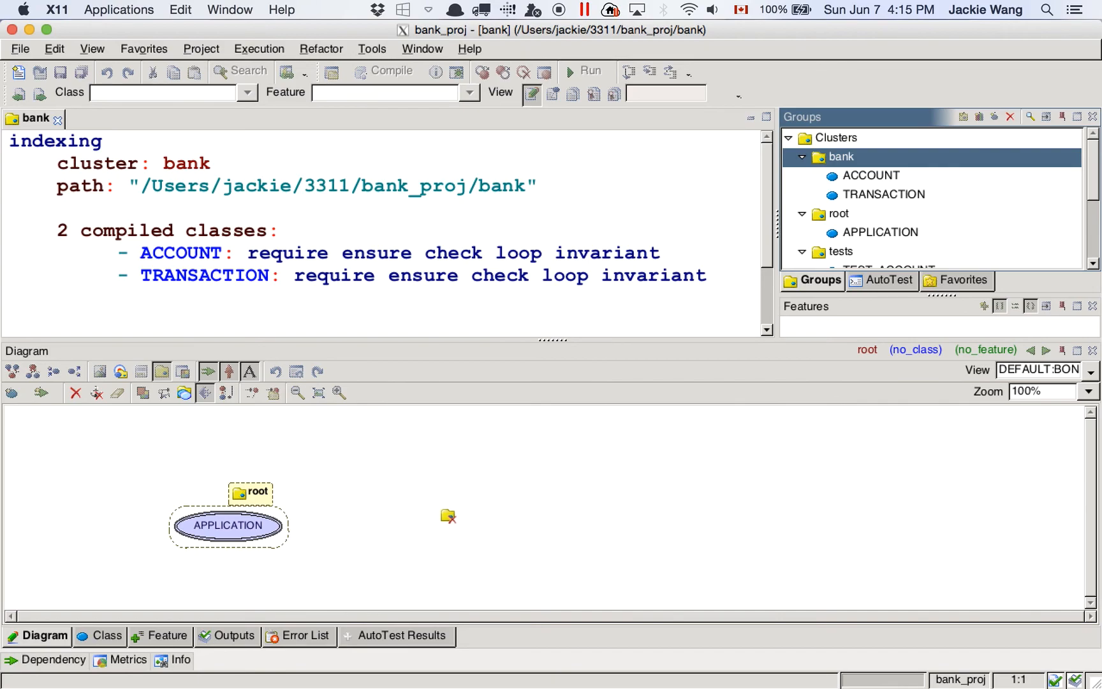
right_click(448, 516)
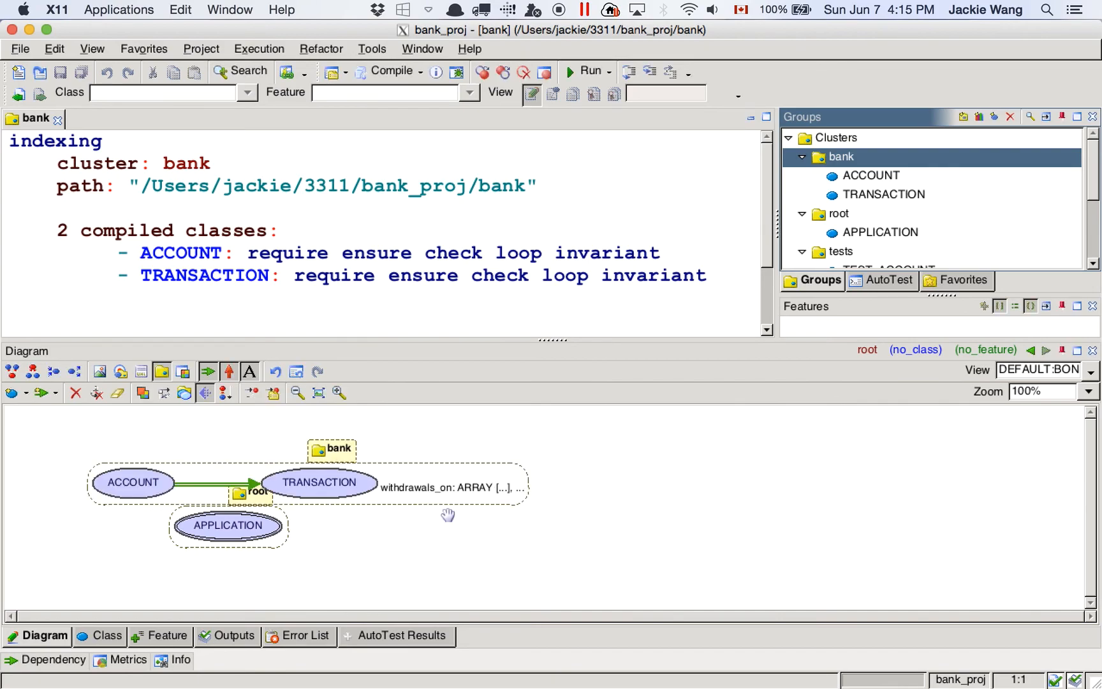
Arrange the diagram with the bank label above ACCOUNT and the root and bank clusters side by side without overlap
drag(322, 447, 149, 432)
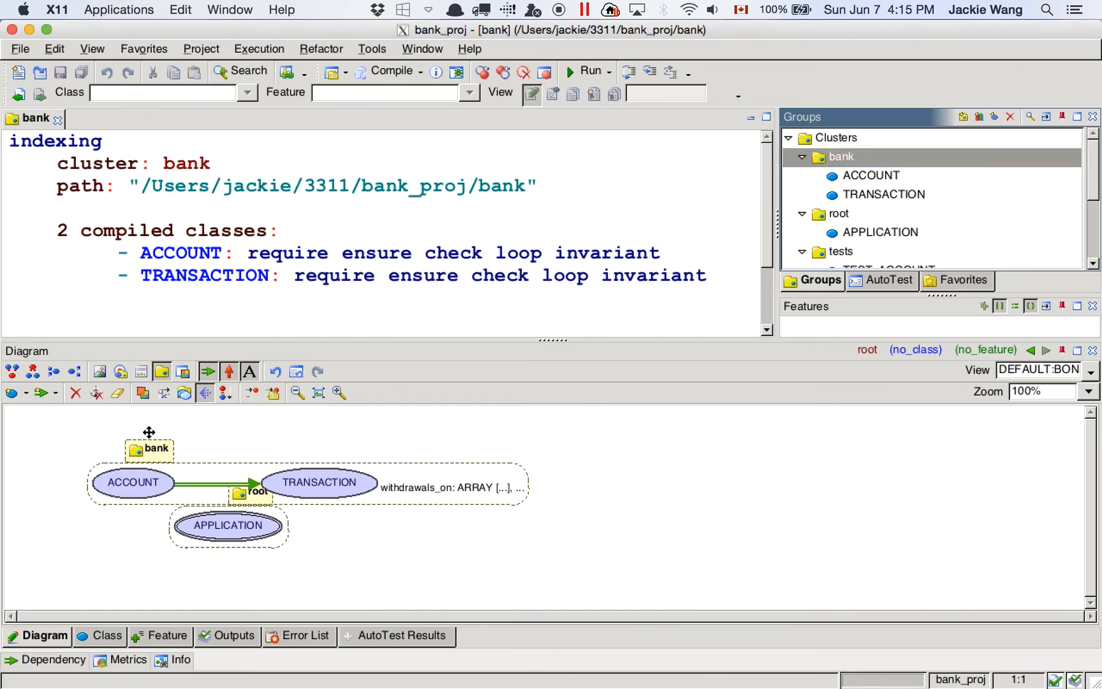
drag(284, 466, 418, 450)
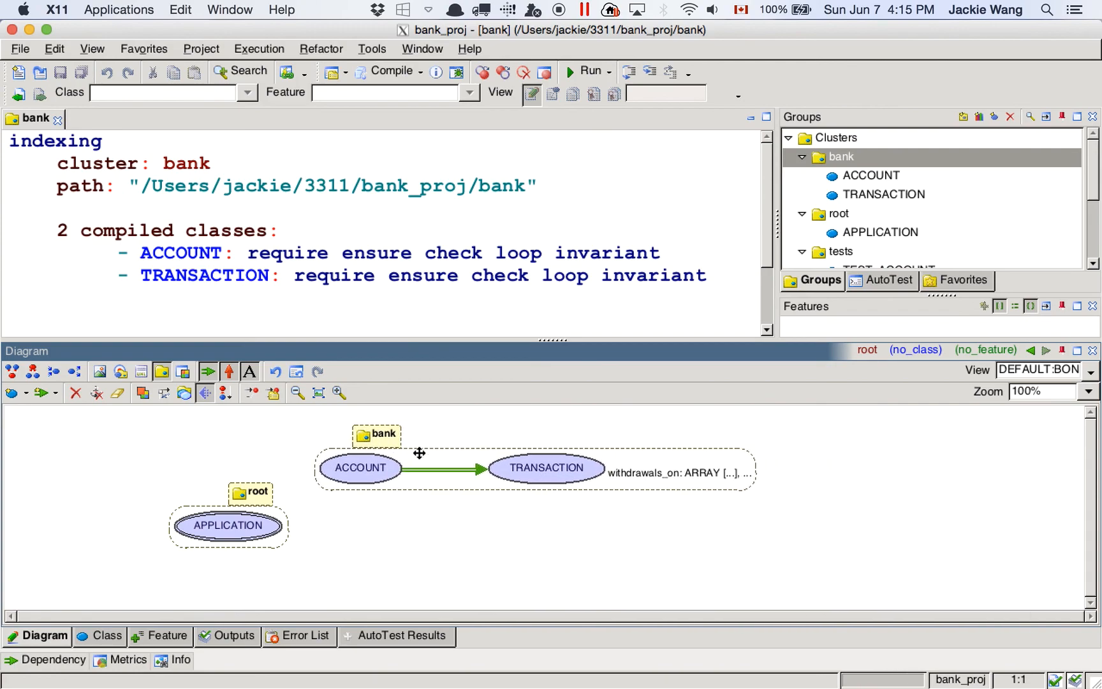
drag(211, 515, 137, 441)
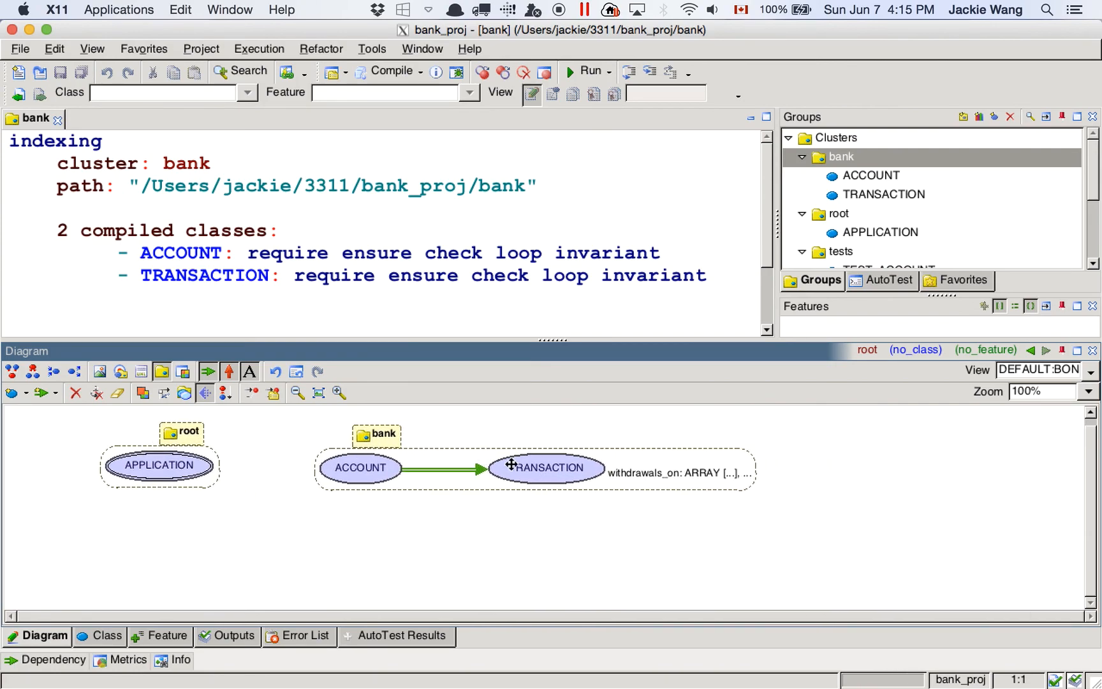
Add the tests cluster to the BON diagram and place it below the bank cluster without overlap
click(841, 253)
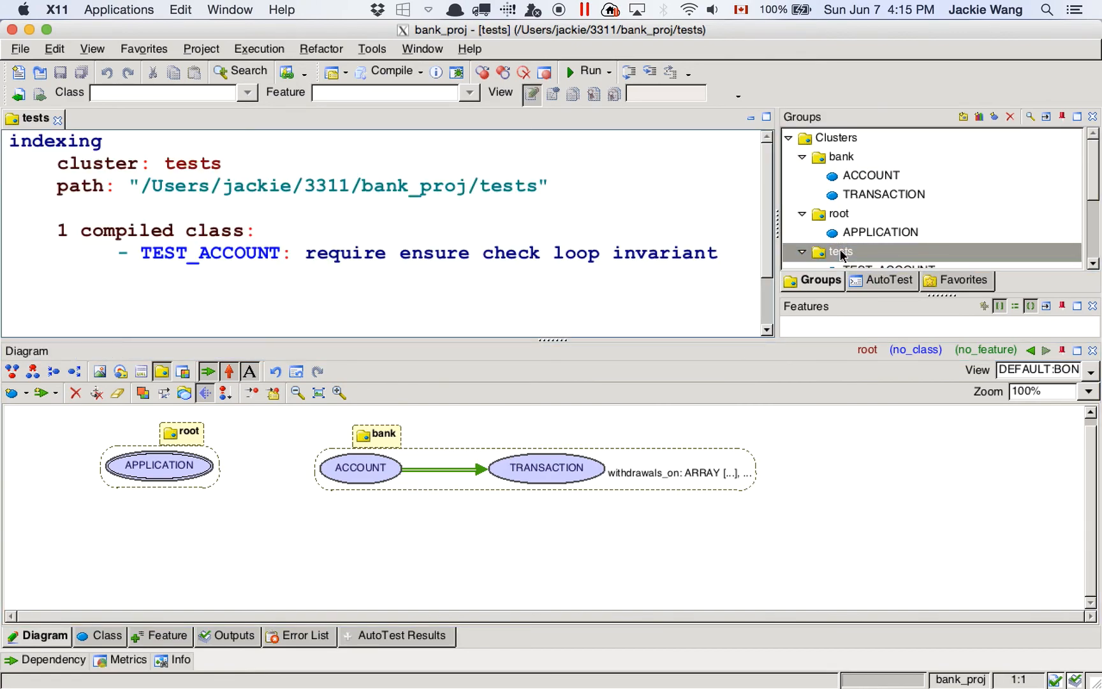
scroll(841, 253, down, 1)
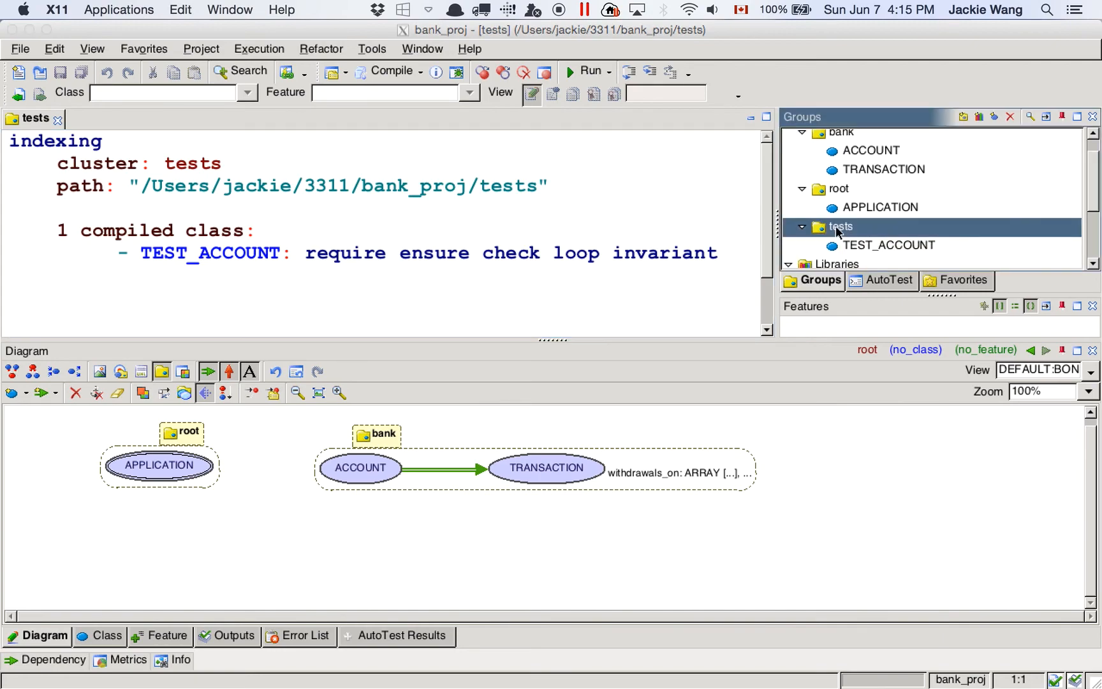
right_click(837, 231)
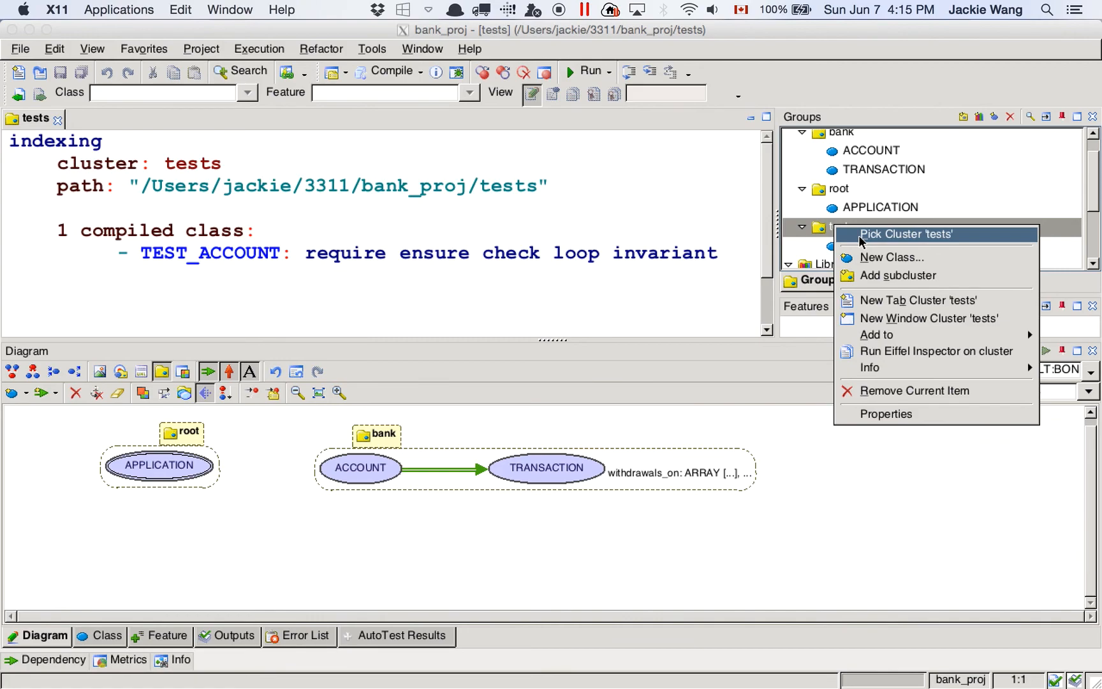
click(859, 236)
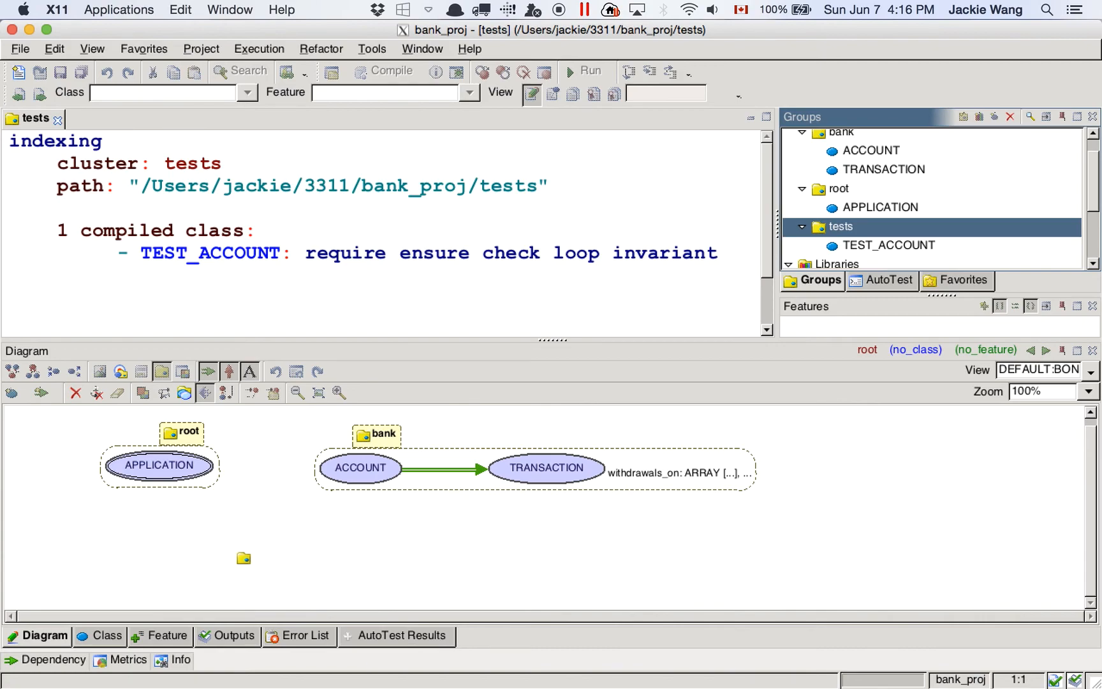
right_click(244, 558)
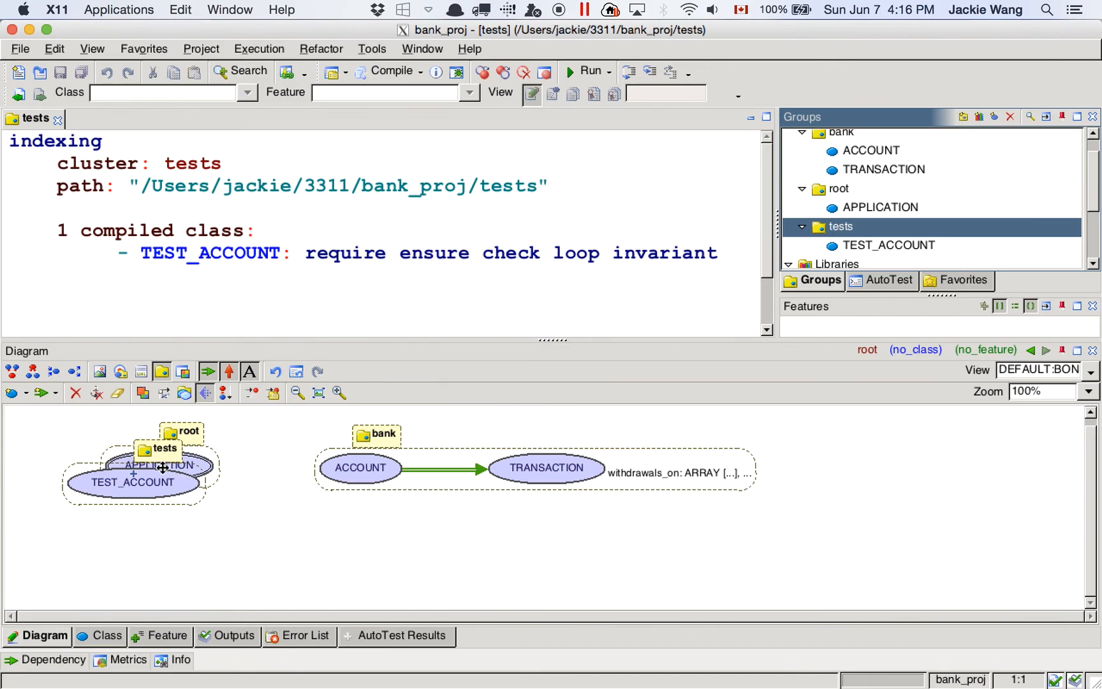
drag(88, 459, 401, 540)
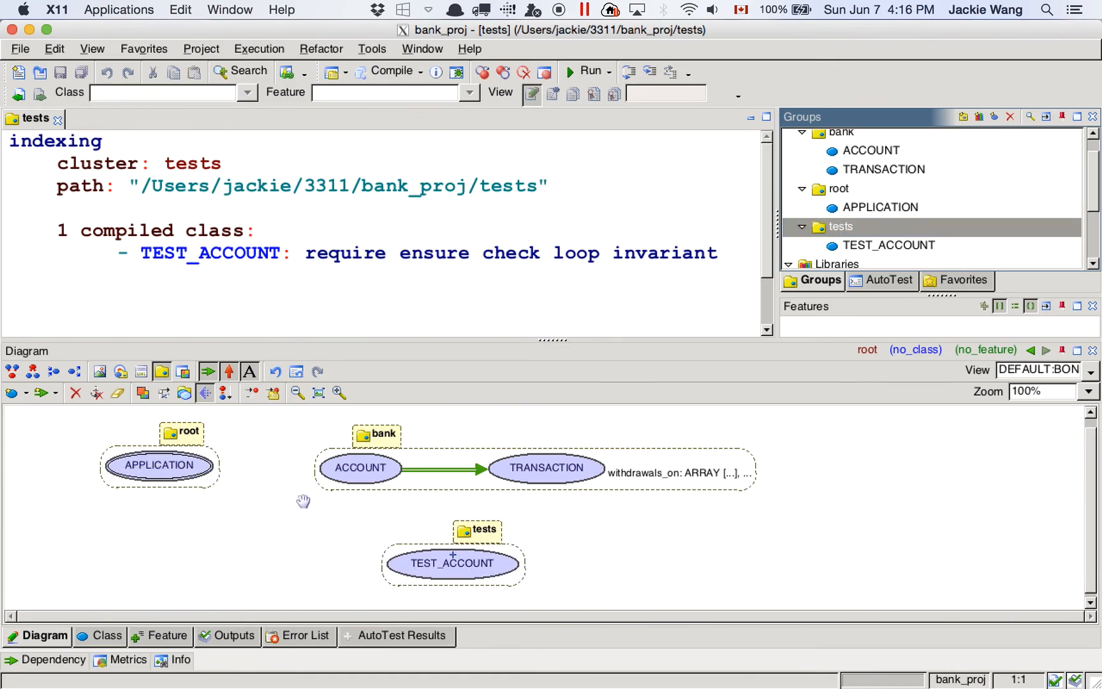
Toggle the diagram's client links and inheritance links off and back on, and move the tests cluster below the gap between root and bank
click(207, 372)
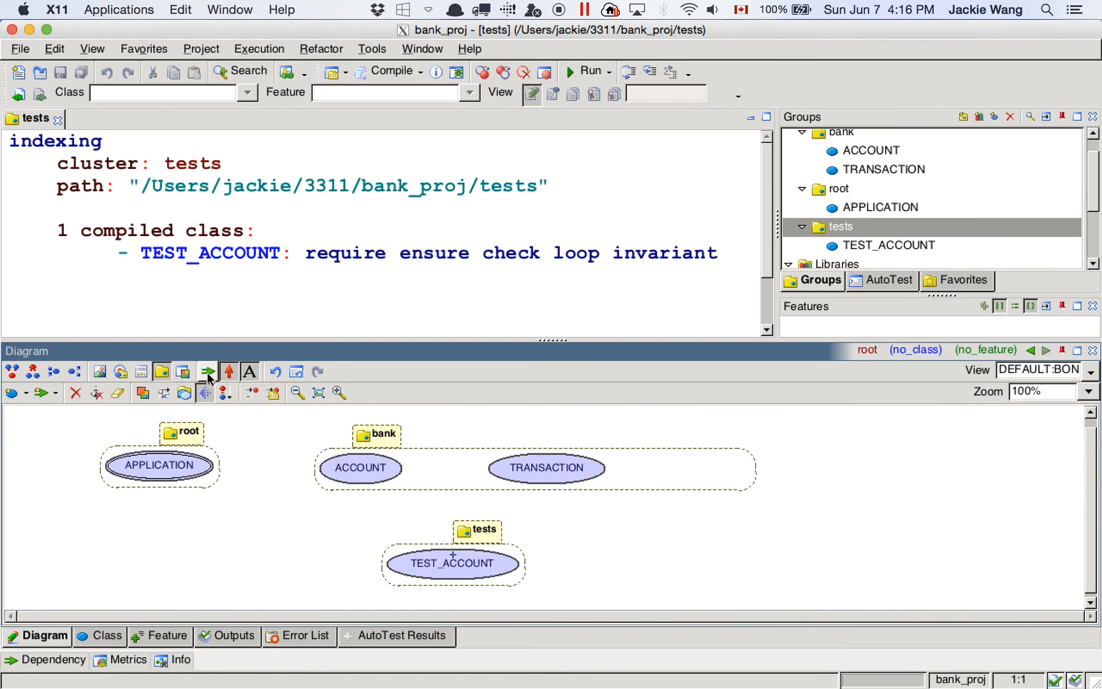
click(209, 377)
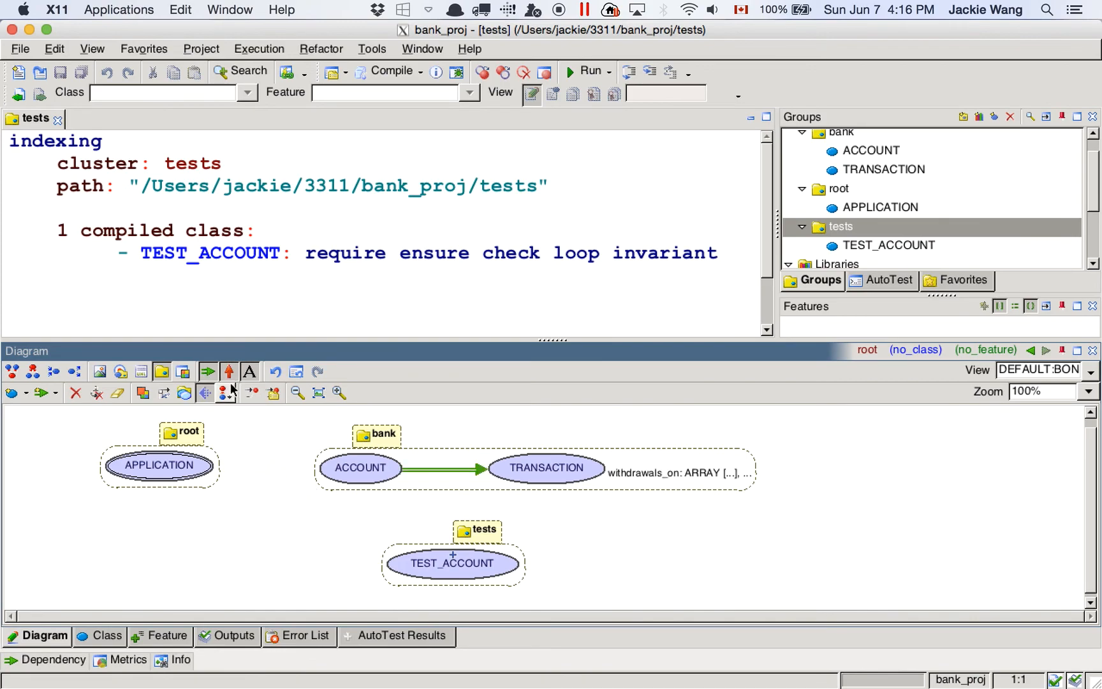
click(230, 373)
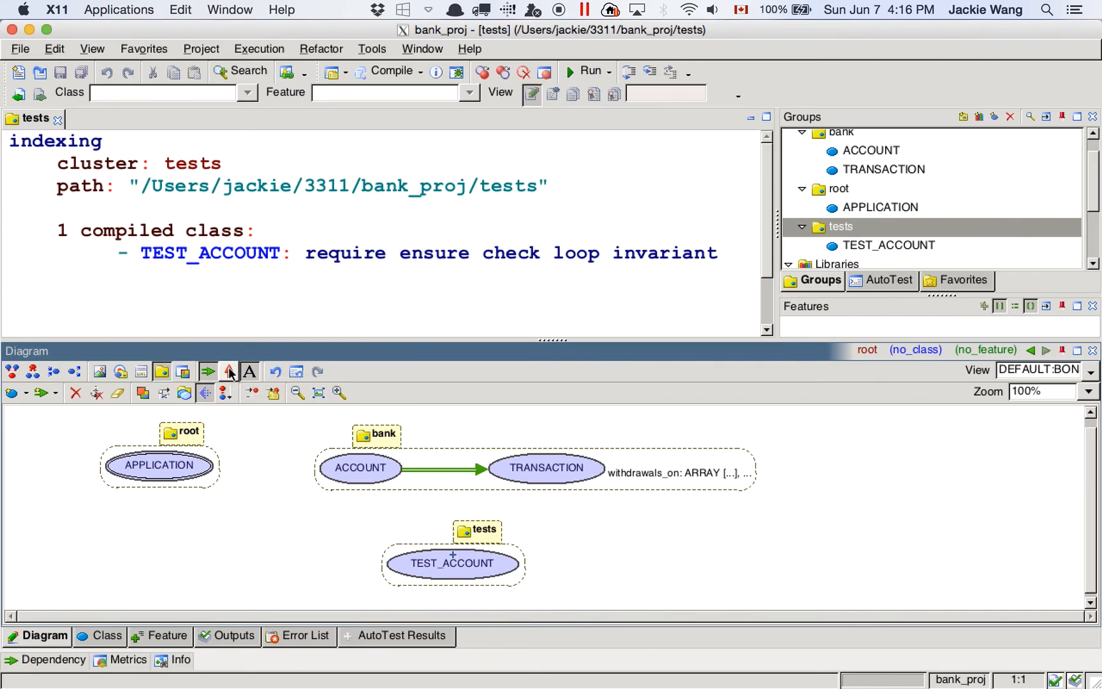
click(229, 372)
drag(429, 547, 264, 540)
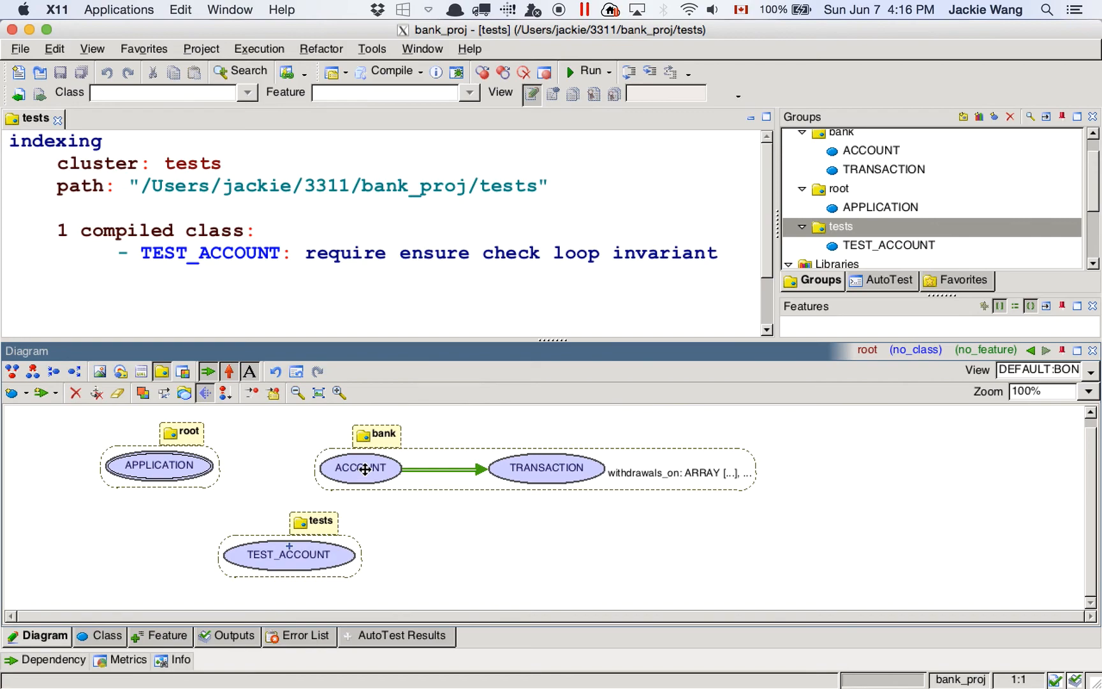
Open the ACCOUNT class in an enlarged editor area and read its code down to the withdraw_on_date feature
click(872, 151)
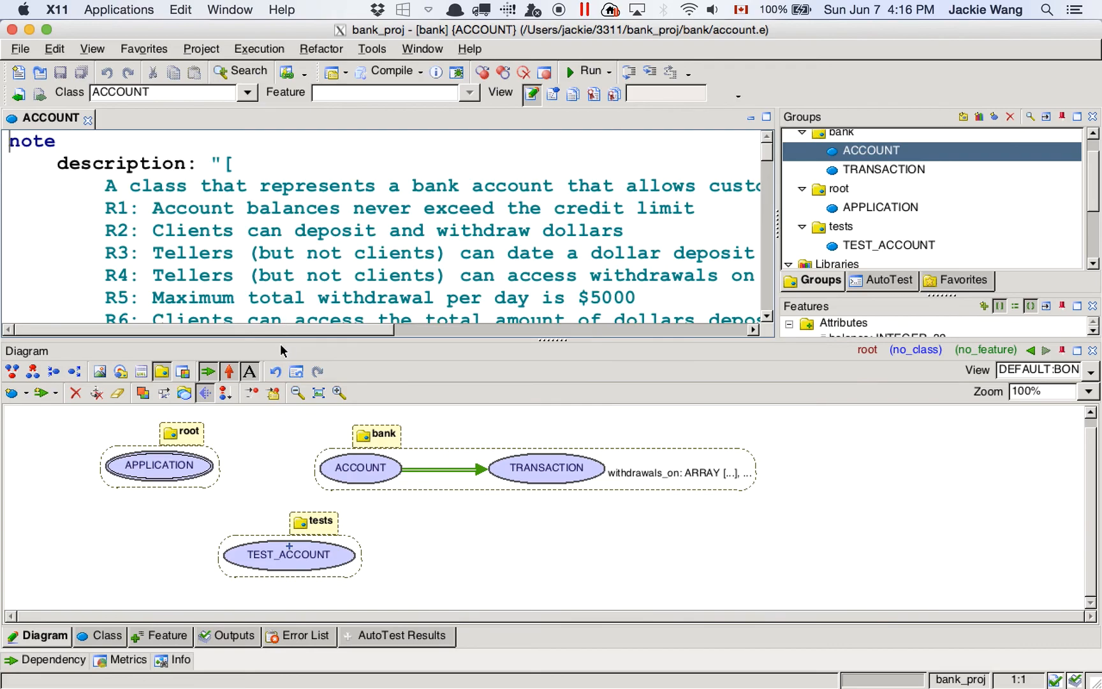
drag(280, 342, 284, 447)
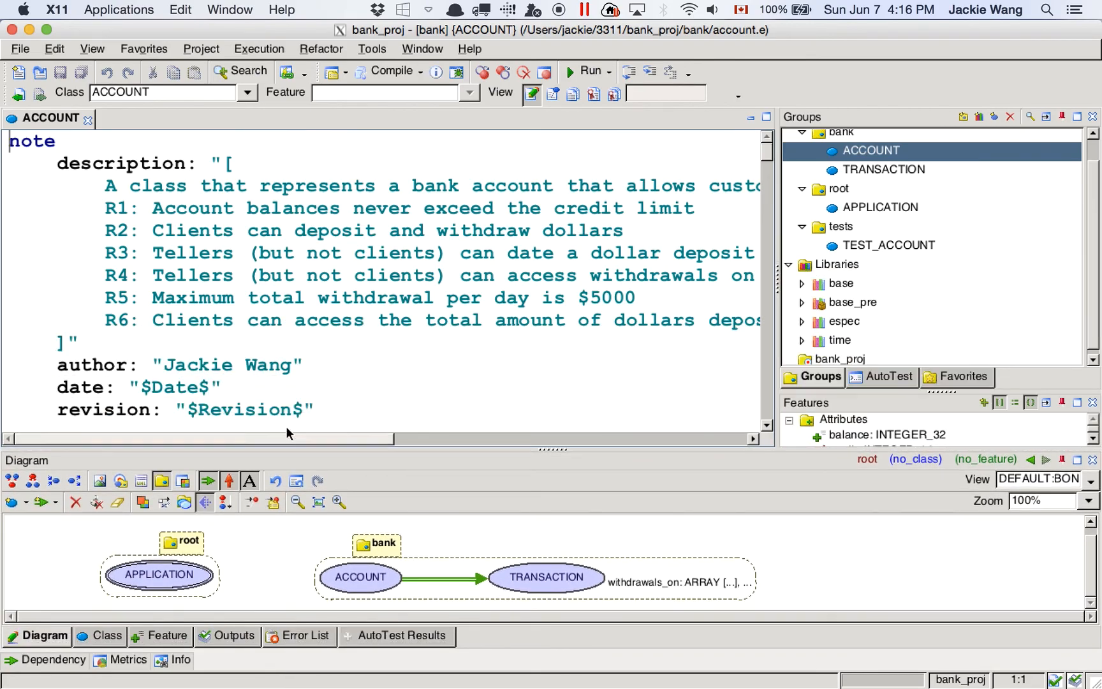
click(296, 409)
scroll(298, 408, down, 4)
scroll(300, 407, down, 8)
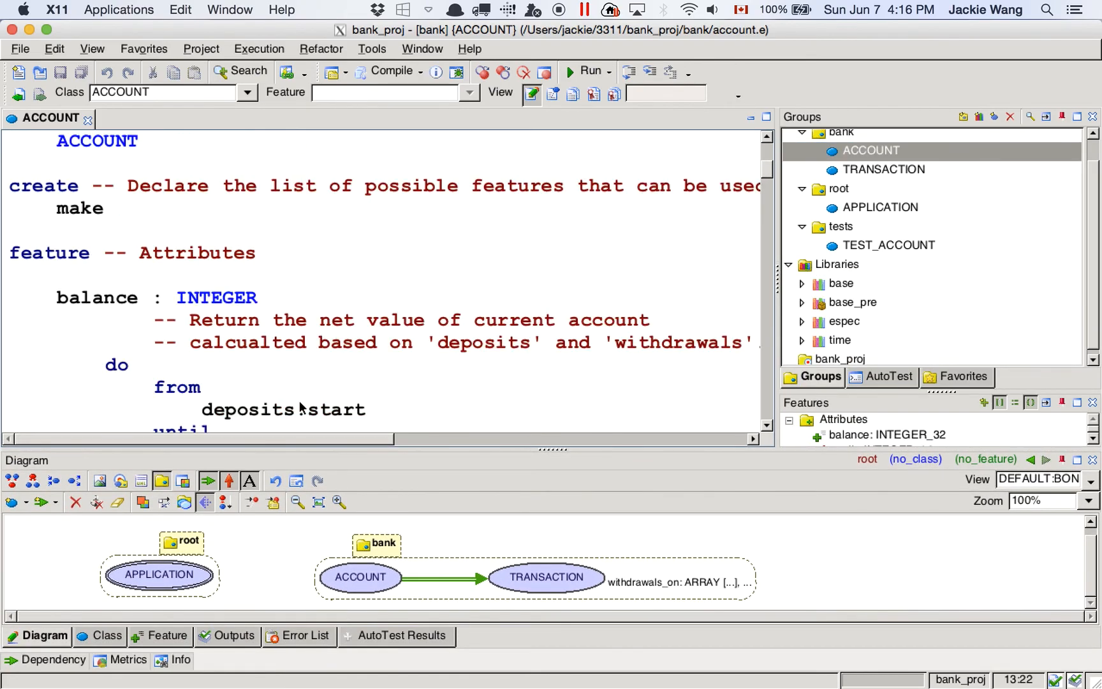
scroll(303, 409, down, 9)
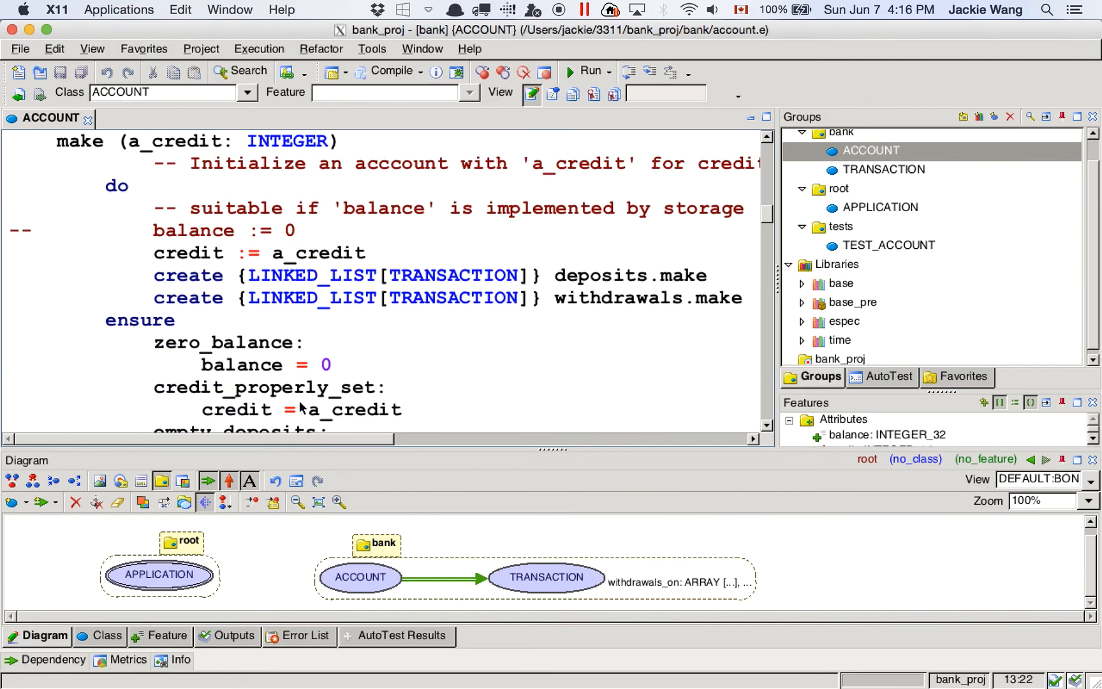
scroll(301, 408, down, 7)
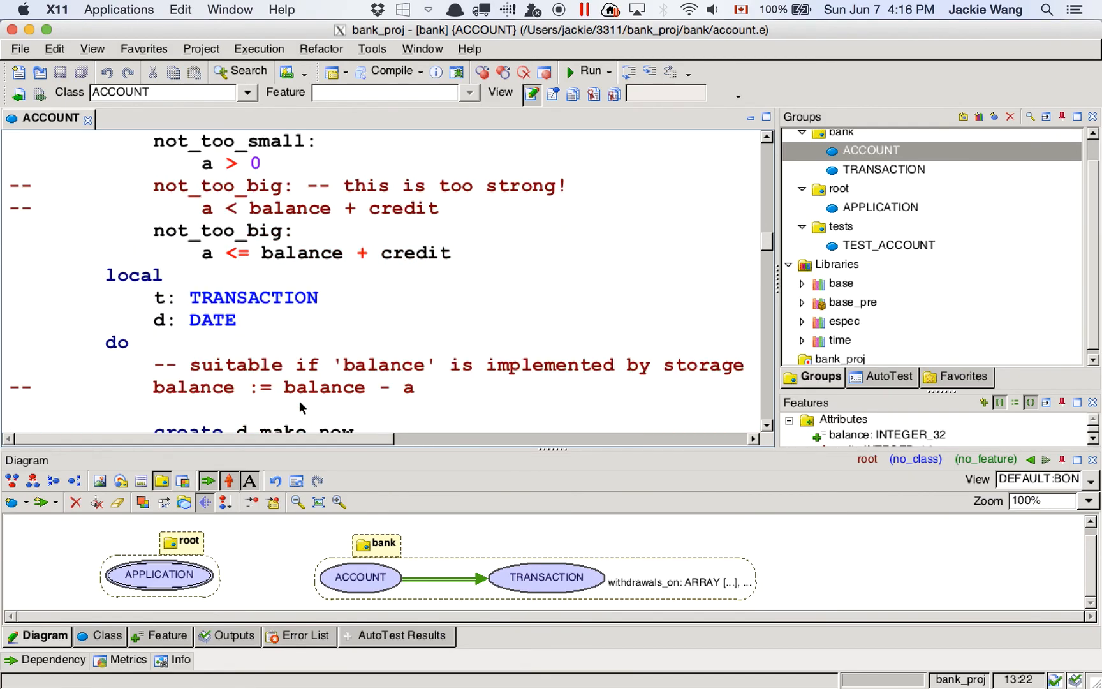
scroll(303, 408, down, 6)
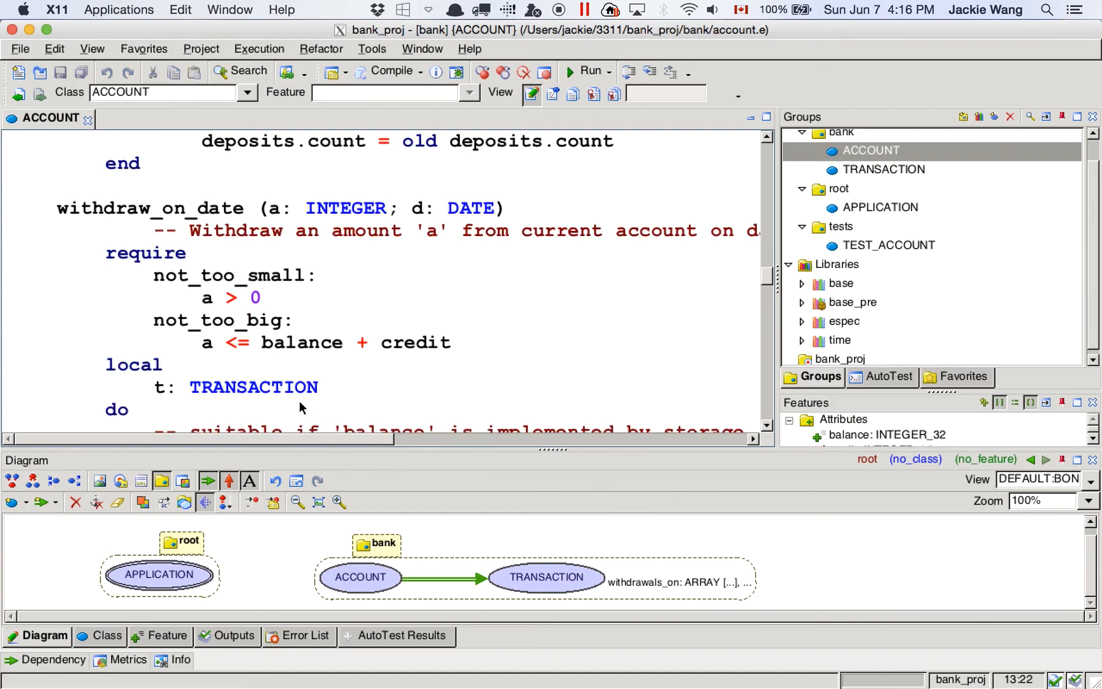
click(401, 442)
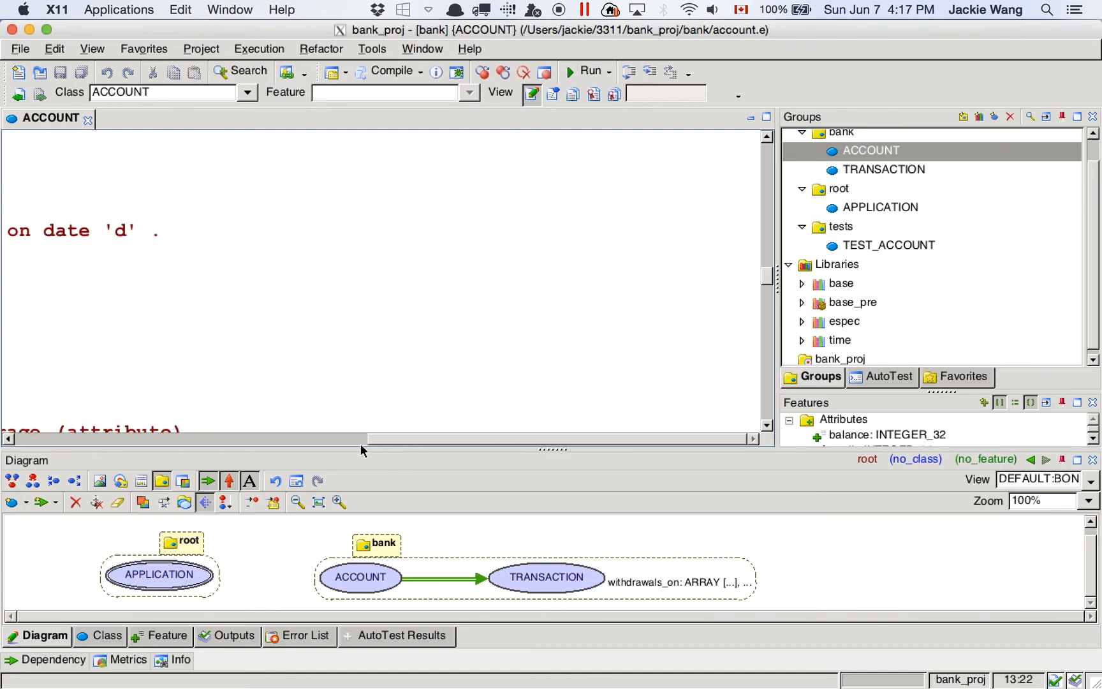
click(327, 438)
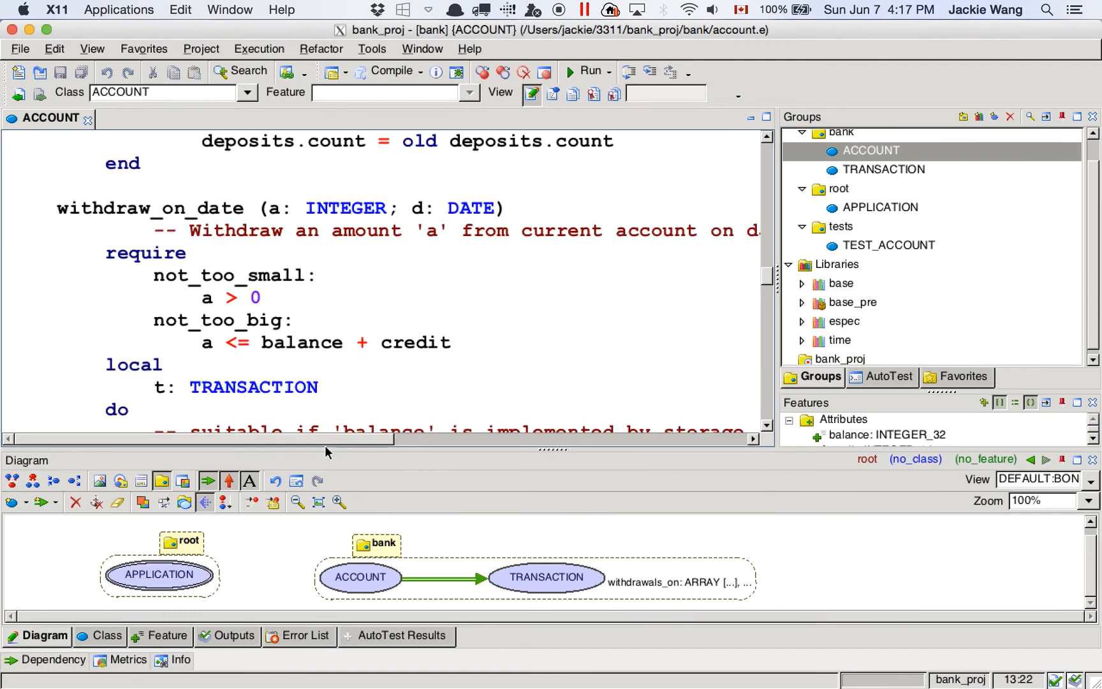
Give the diagram area more height, widen the bank cluster and move TRANSACTION further right to lengthen its link from ACCOUNT
drag(325, 451, 316, 342)
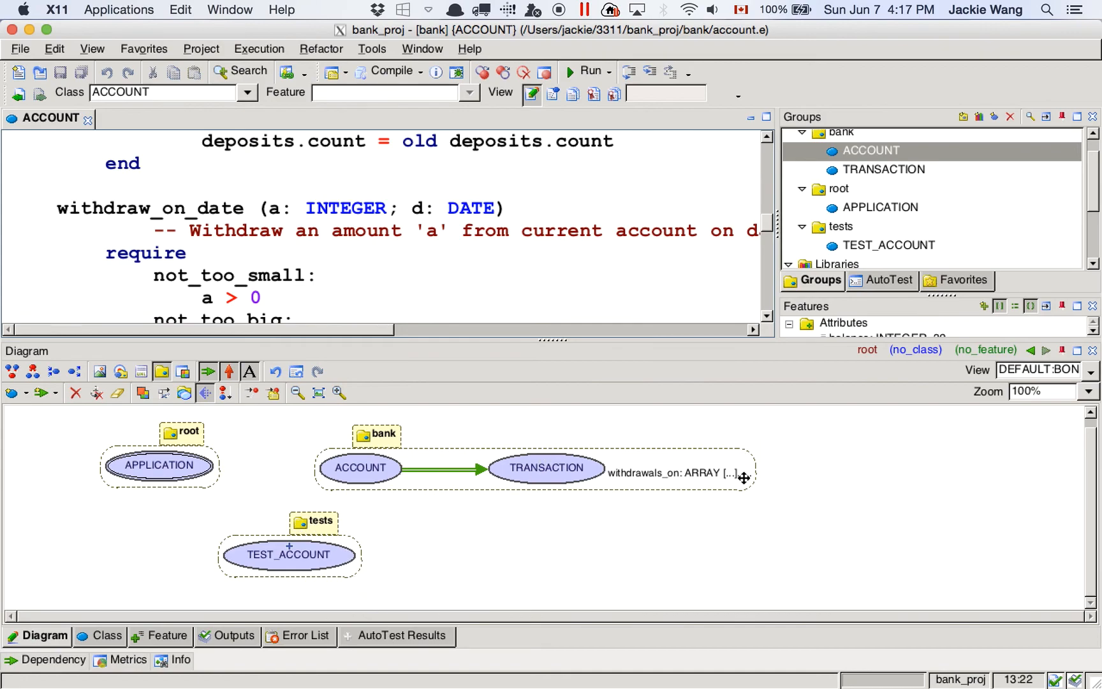
drag(745, 490, 1017, 486)
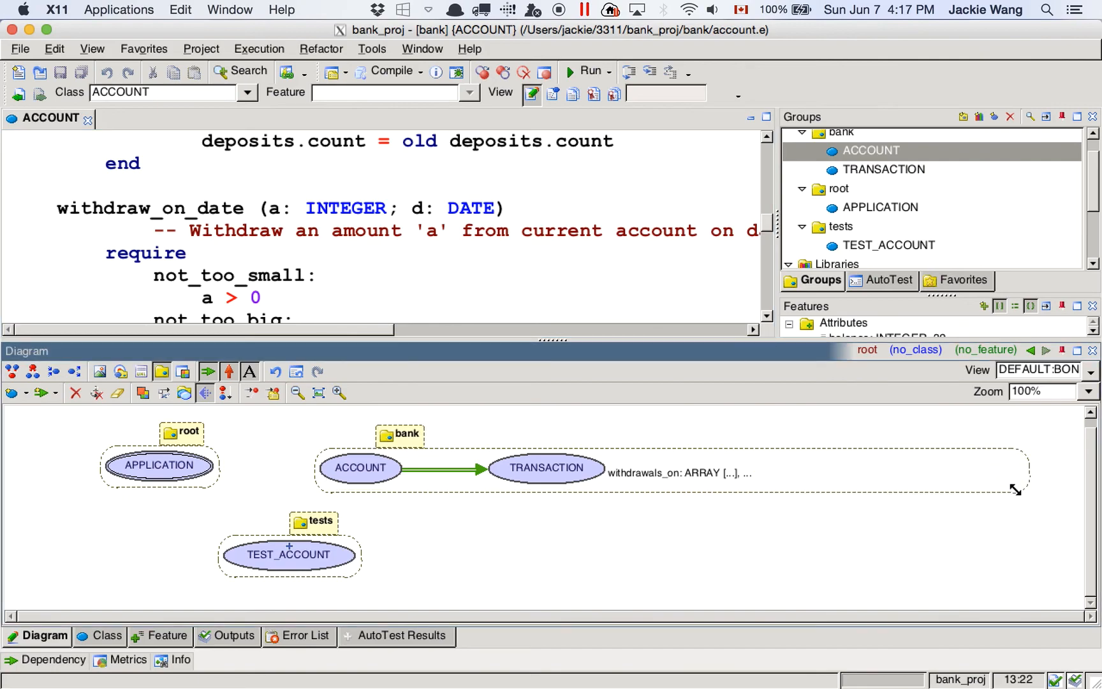
drag(546, 487, 892, 475)
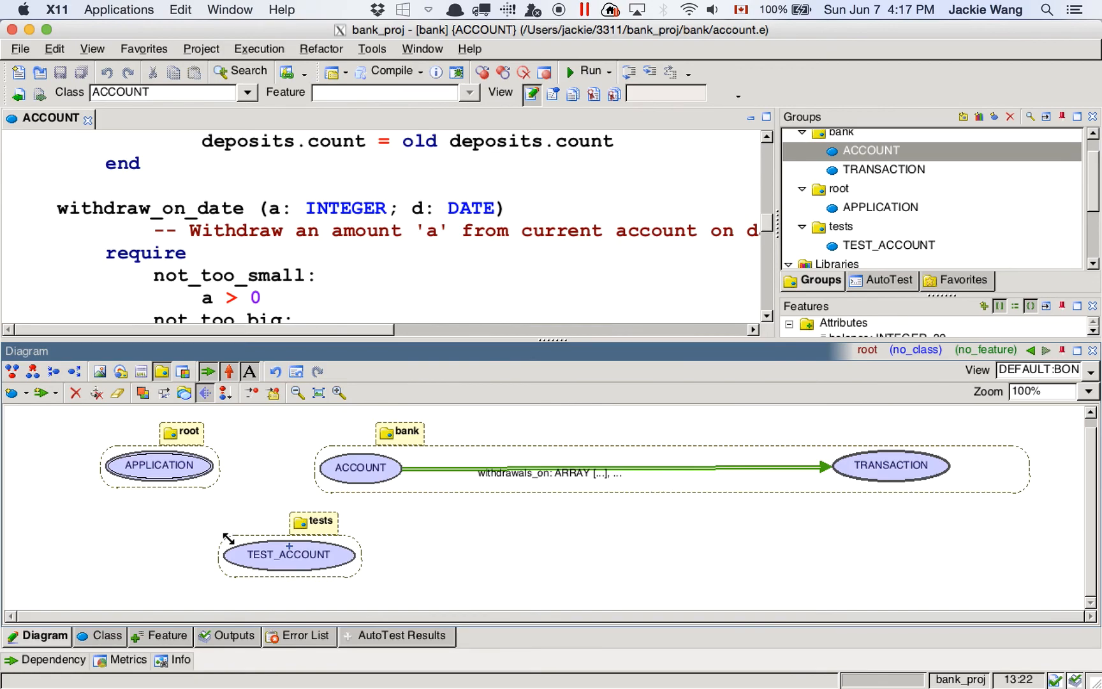
Minimize the EiffelStudio and Terminal windows to clear the desktop
click(30, 30)
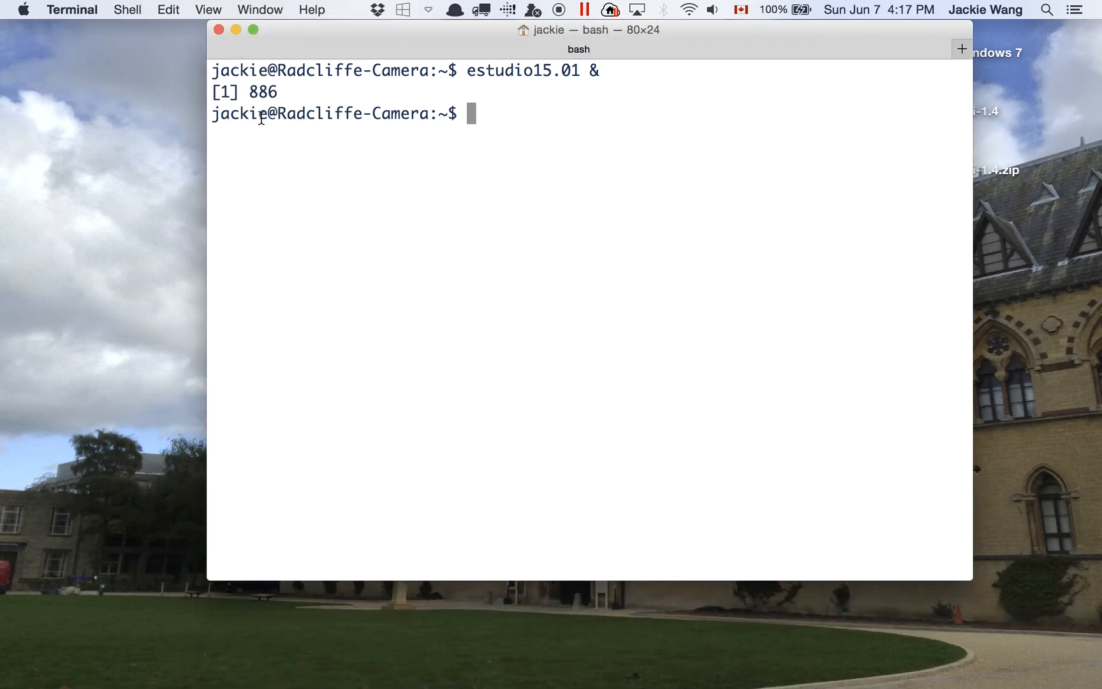
key(super+m)
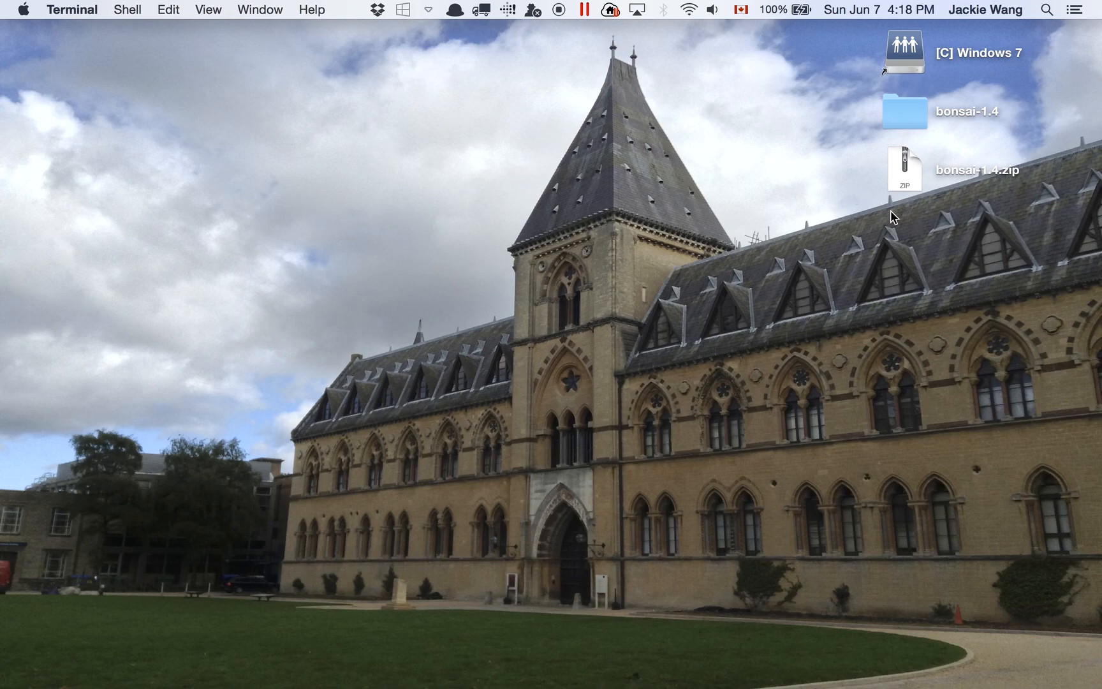
click(931, 289)
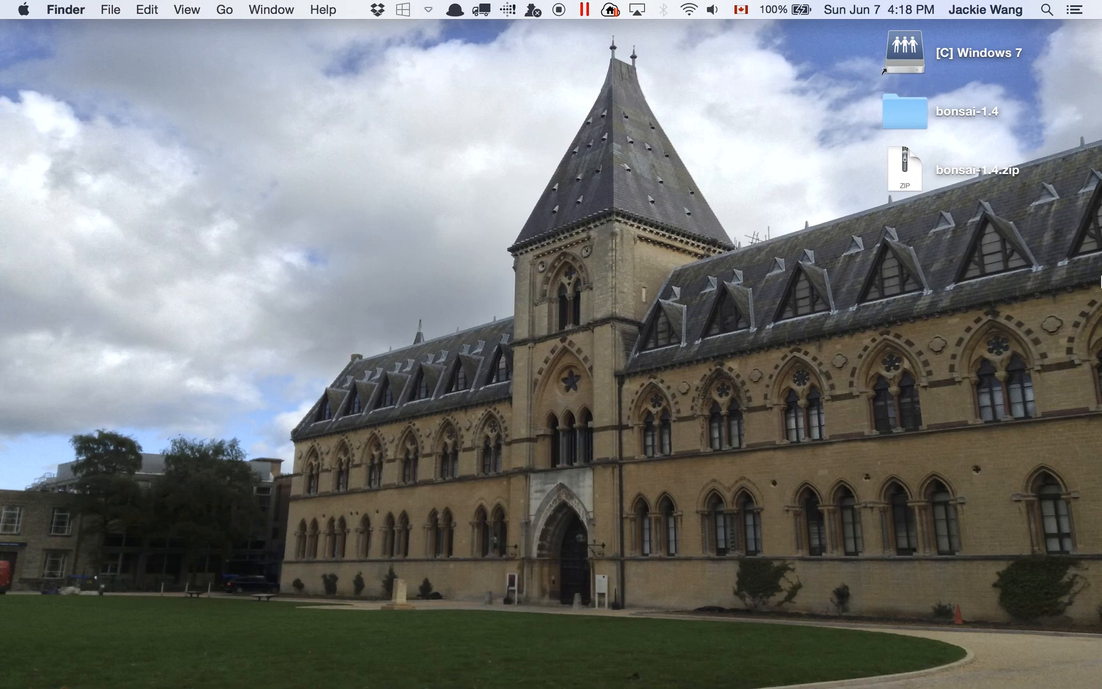
Switch to the Windows 7 virtual machine and open the list of installed programs from its Control Panel
mouse_move(1099, 224)
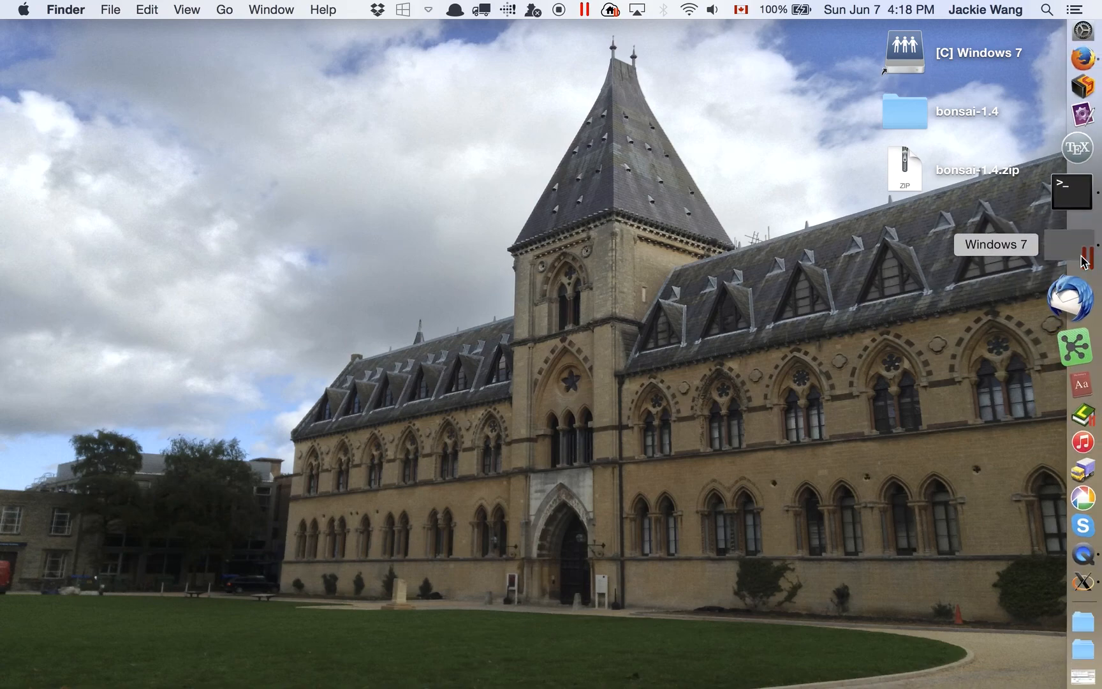
click(1098, 246)
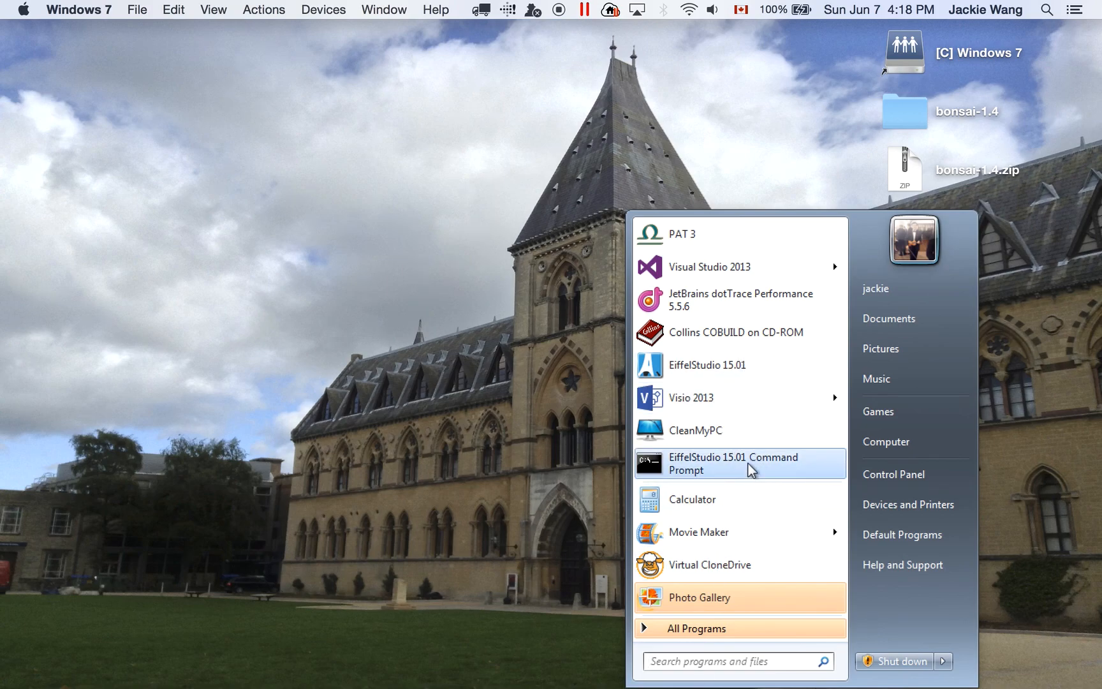
mouse_move(737, 403)
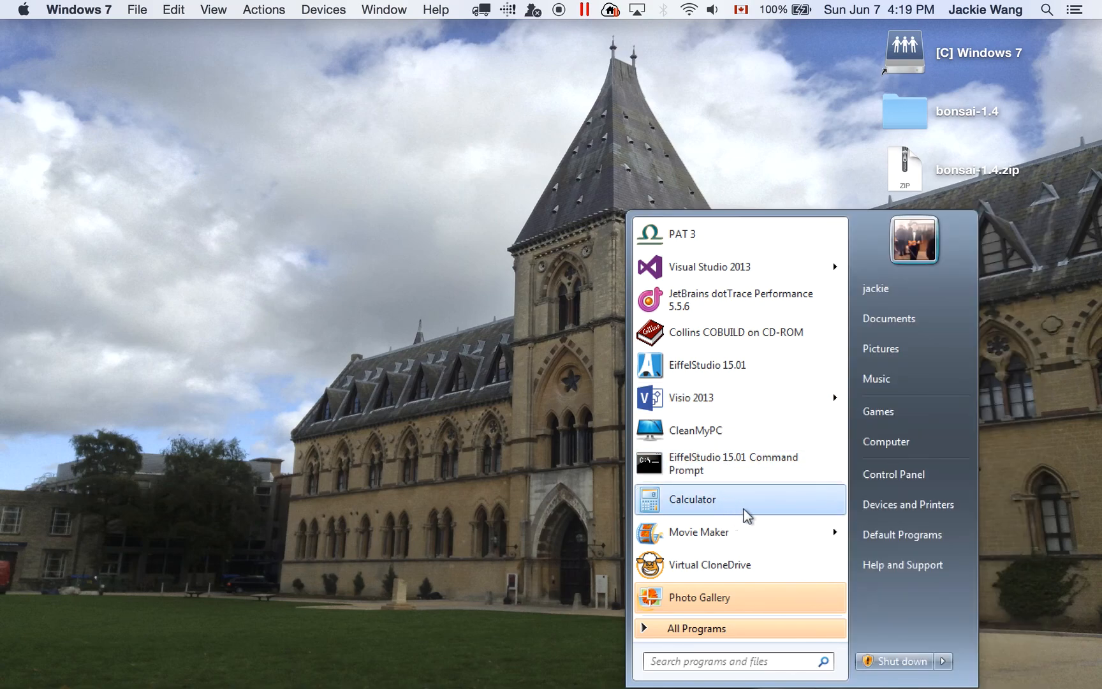
click(893, 475)
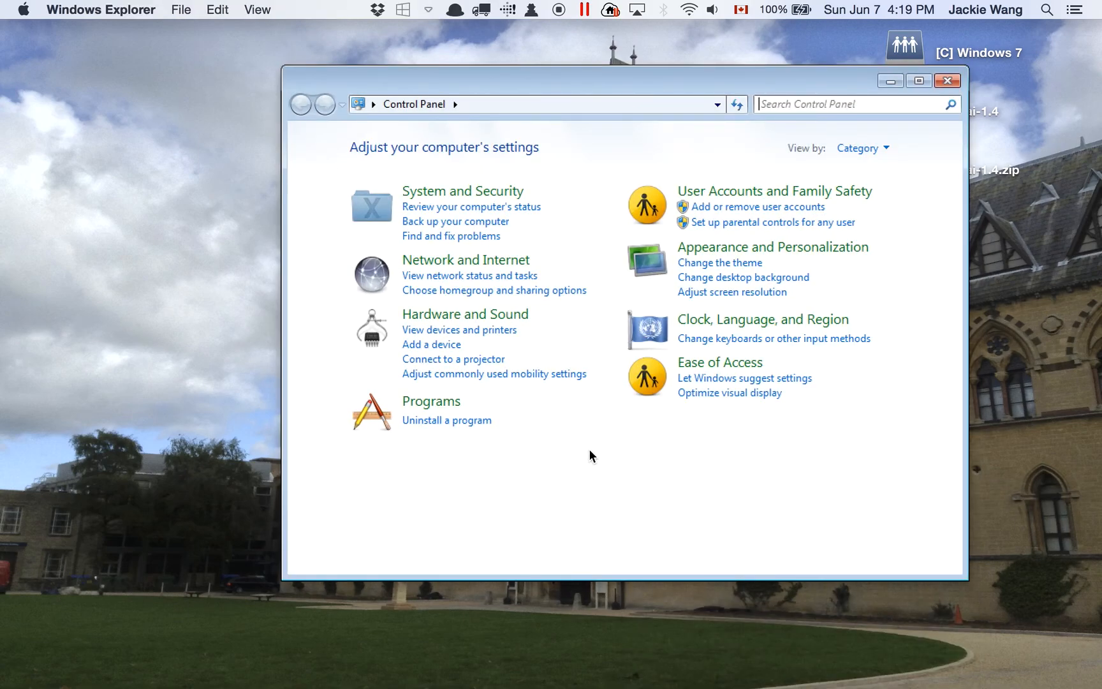
click(447, 420)
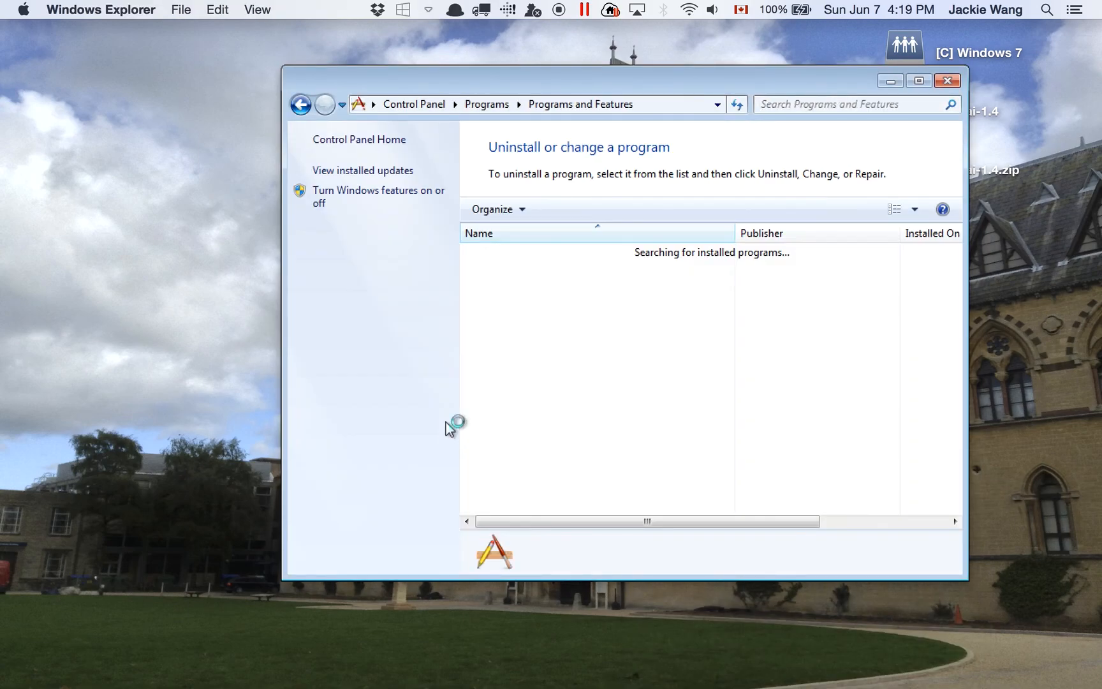
Enlarge the Programs and Features window, dismiss the overlay covering it and look for Microsoft Visio Professional 2013 among the installed programs
drag(377, 81, 122, 36)
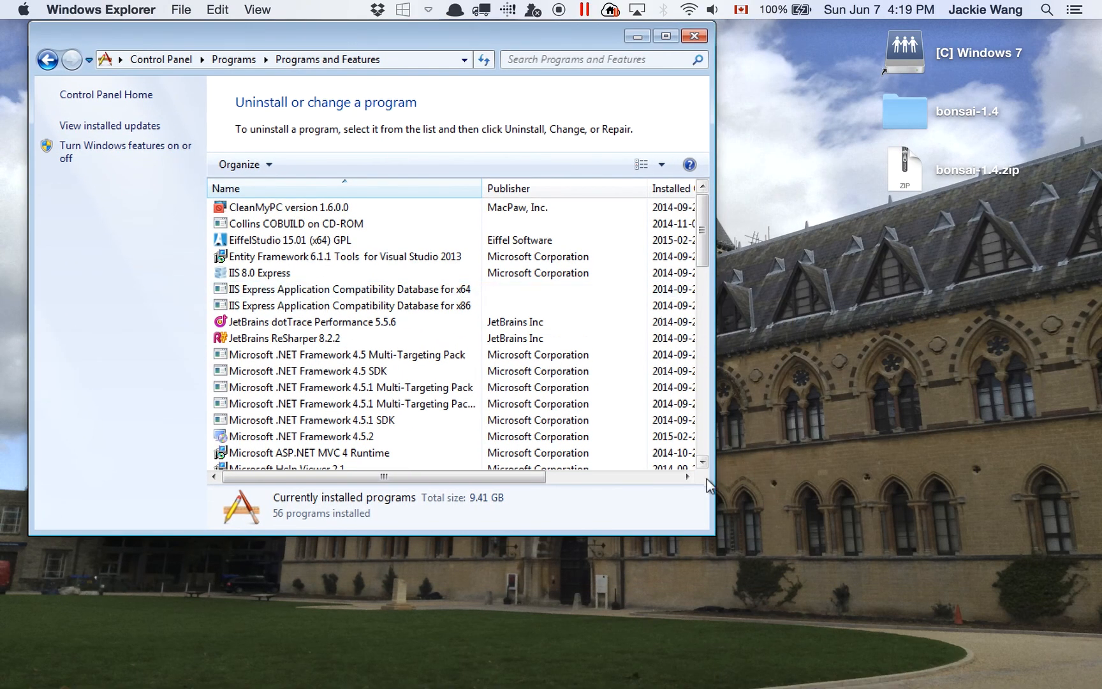
drag(709, 530, 1066, 604)
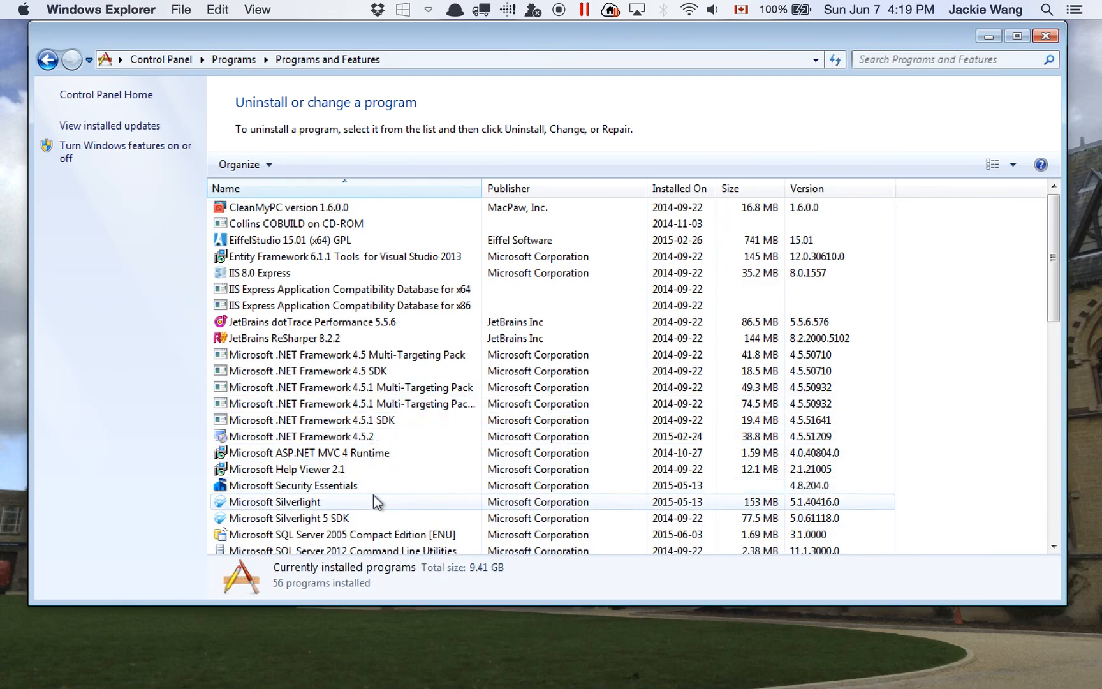
click(376, 503)
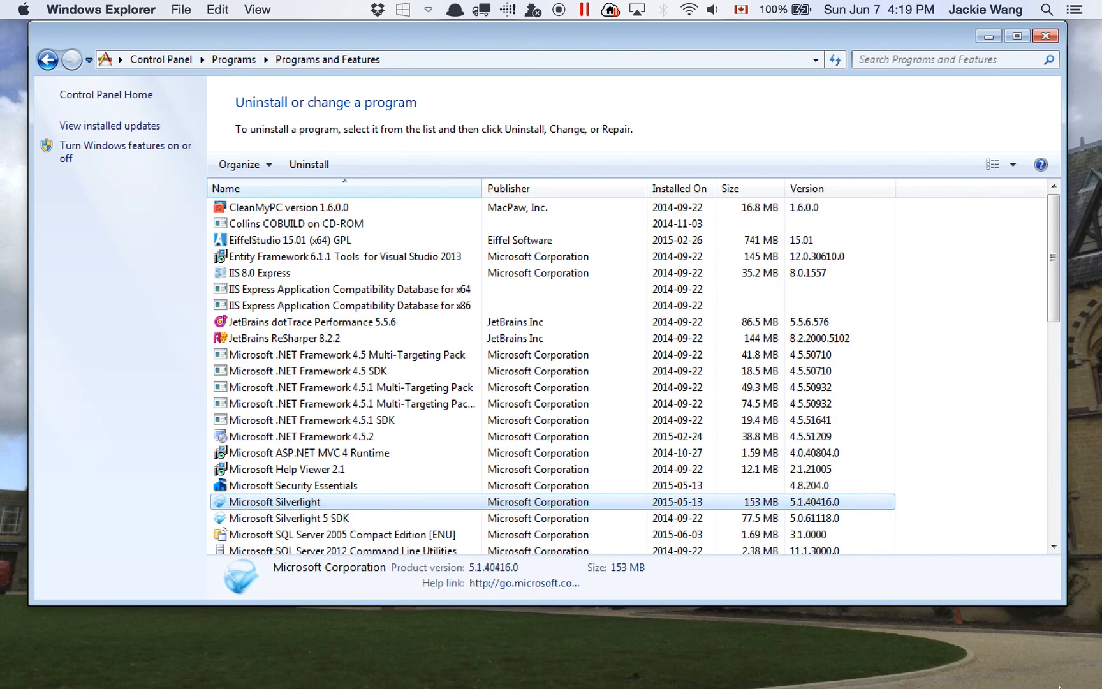
drag(1063, 599, 1098, 686)
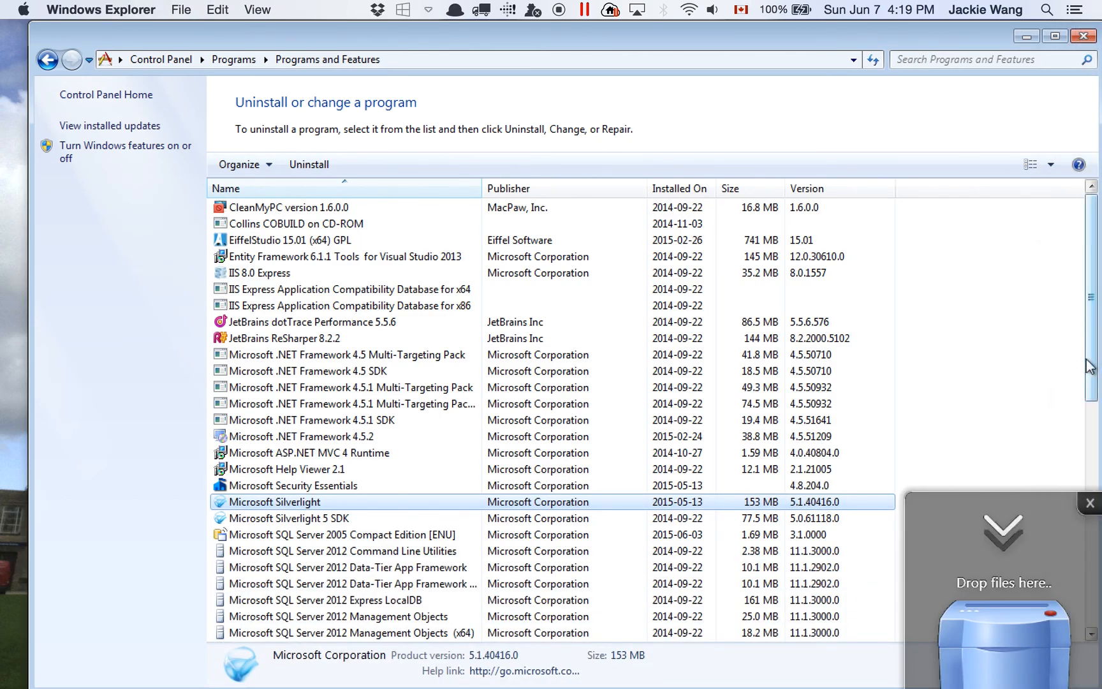
click(1090, 502)
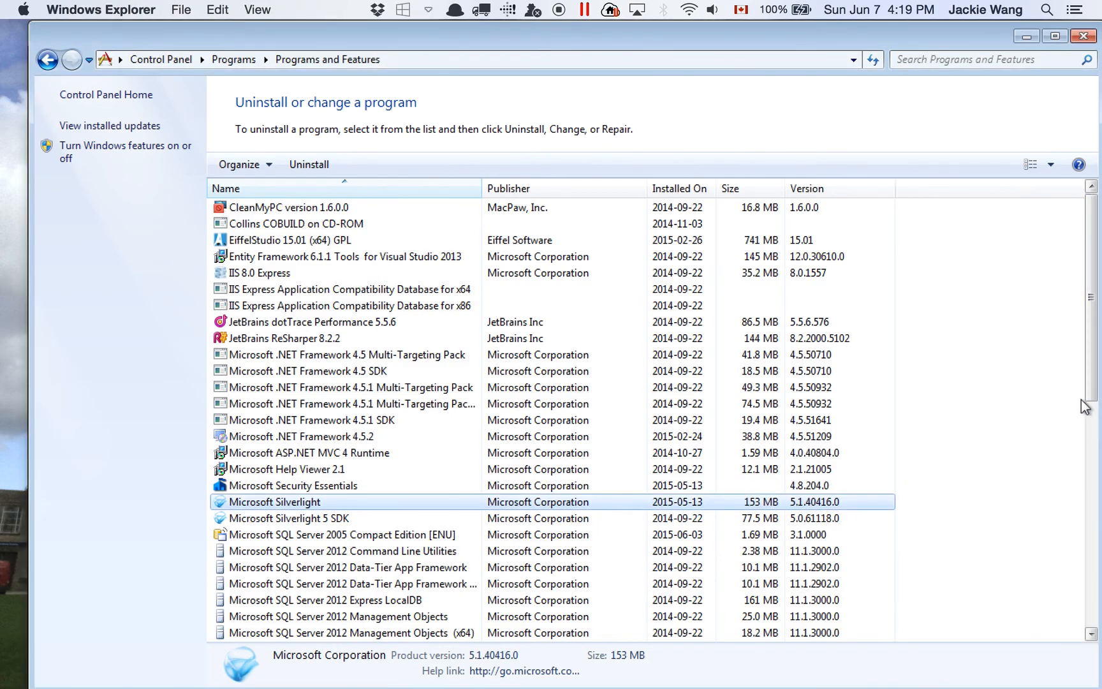
drag(1088, 389, 1092, 553)
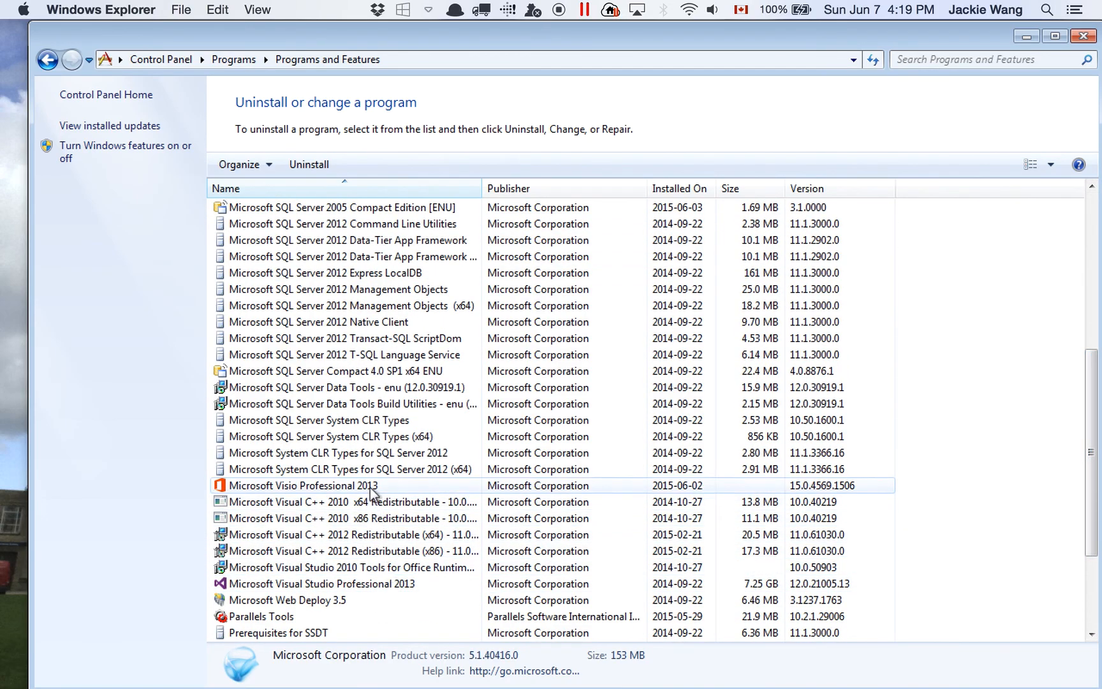
Start changing the Microsoft Visio Professional 2013 installation, authorise it with the administrator password and proceed with Add or Remove Features
click(370, 486)
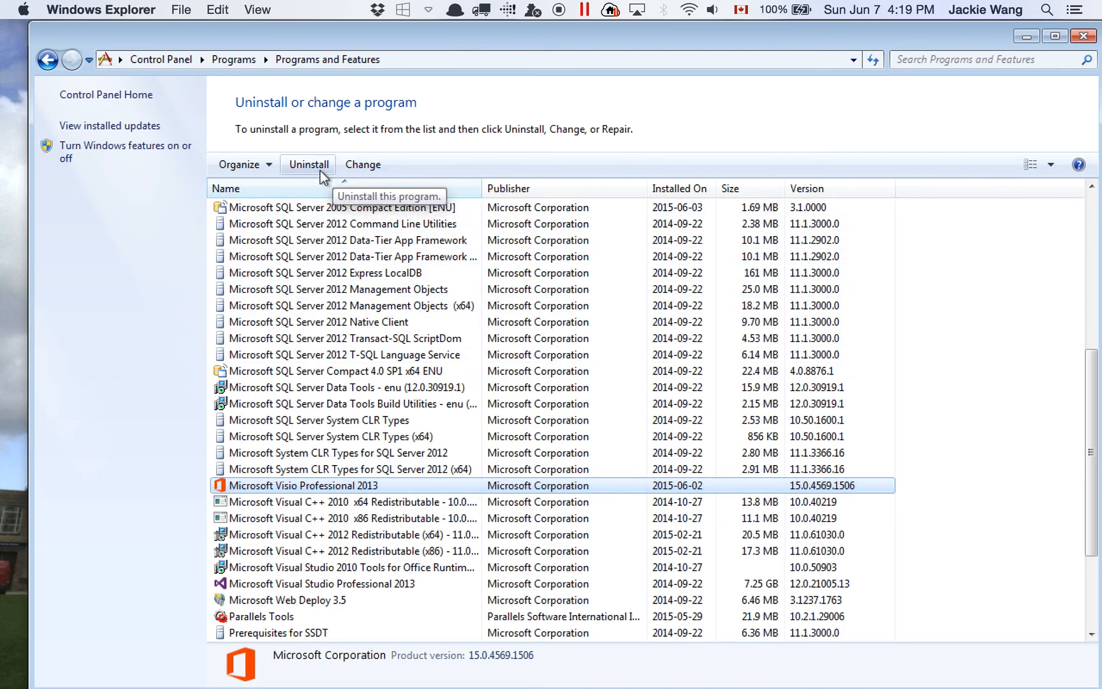
click(361, 170)
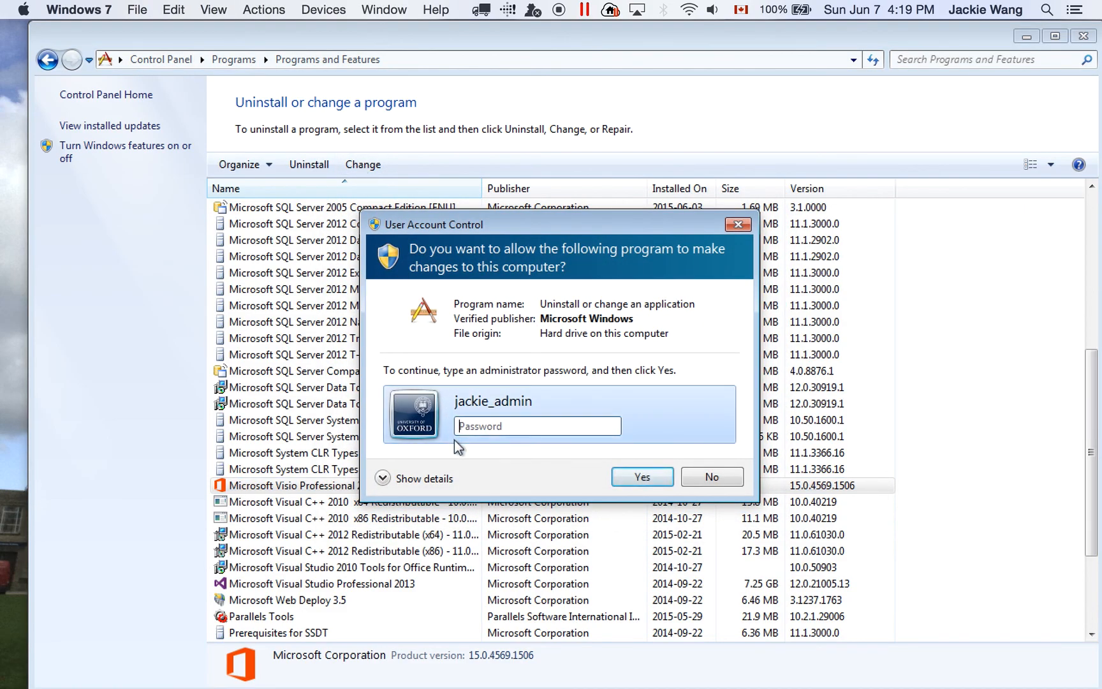
text(●●●●●●●●●●●●●●●●●●●)
key(Return)
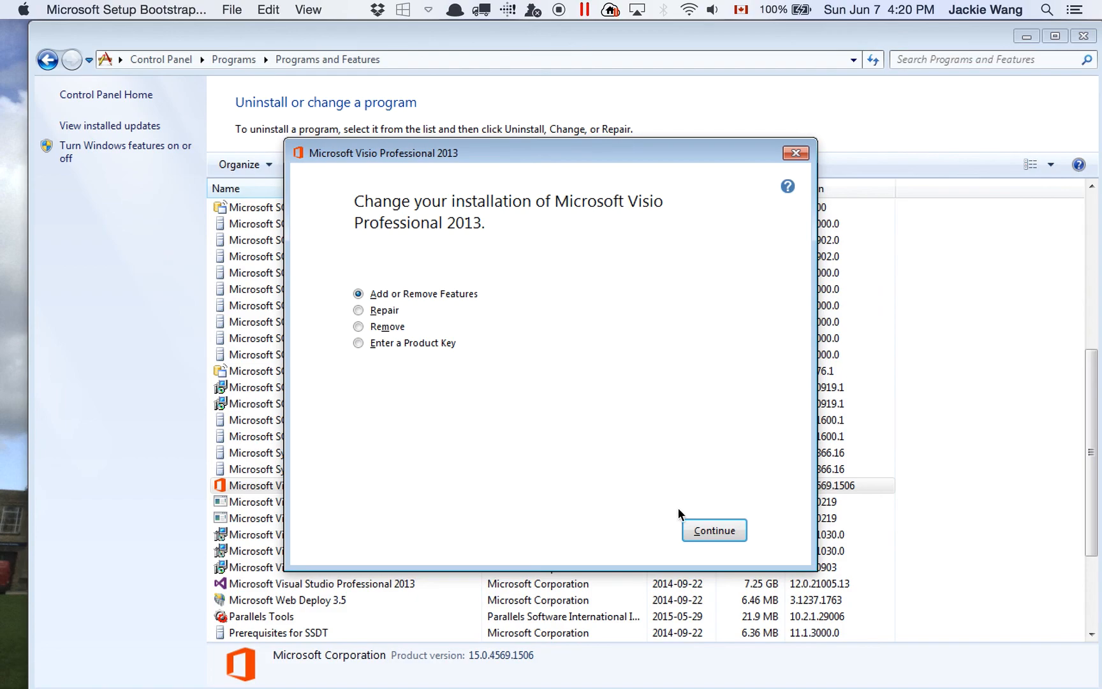
click(694, 525)
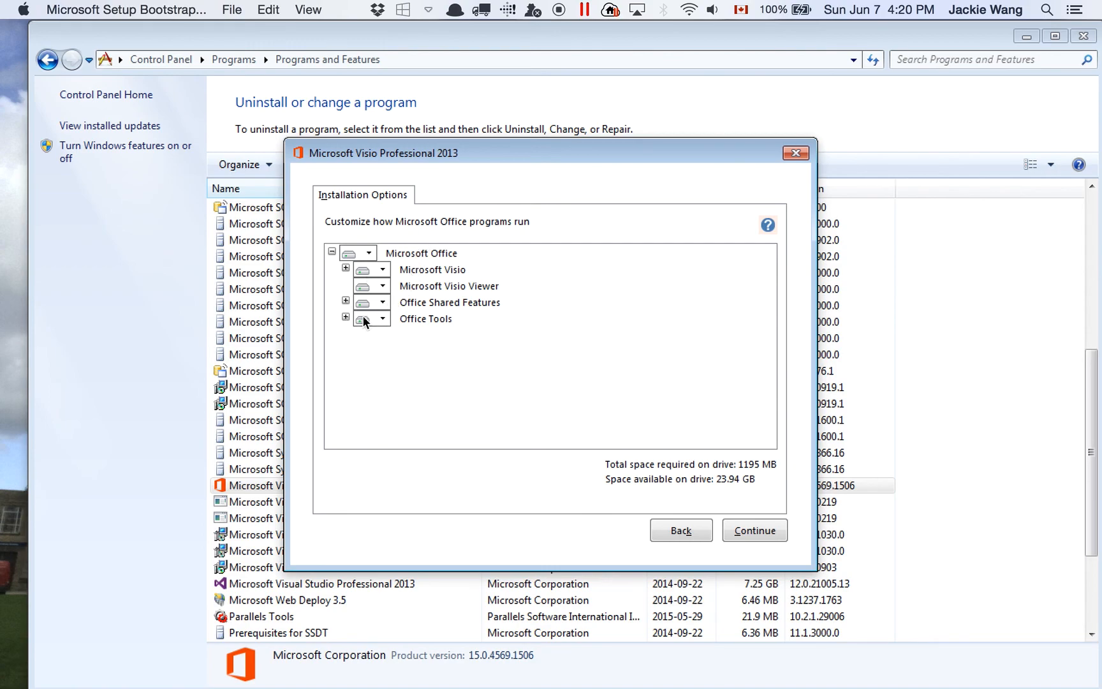
Set Equation Editor under Office Tools to Run from My Computer, apply the configuration, and close the installer and the Programs and Features window
click(345, 317)
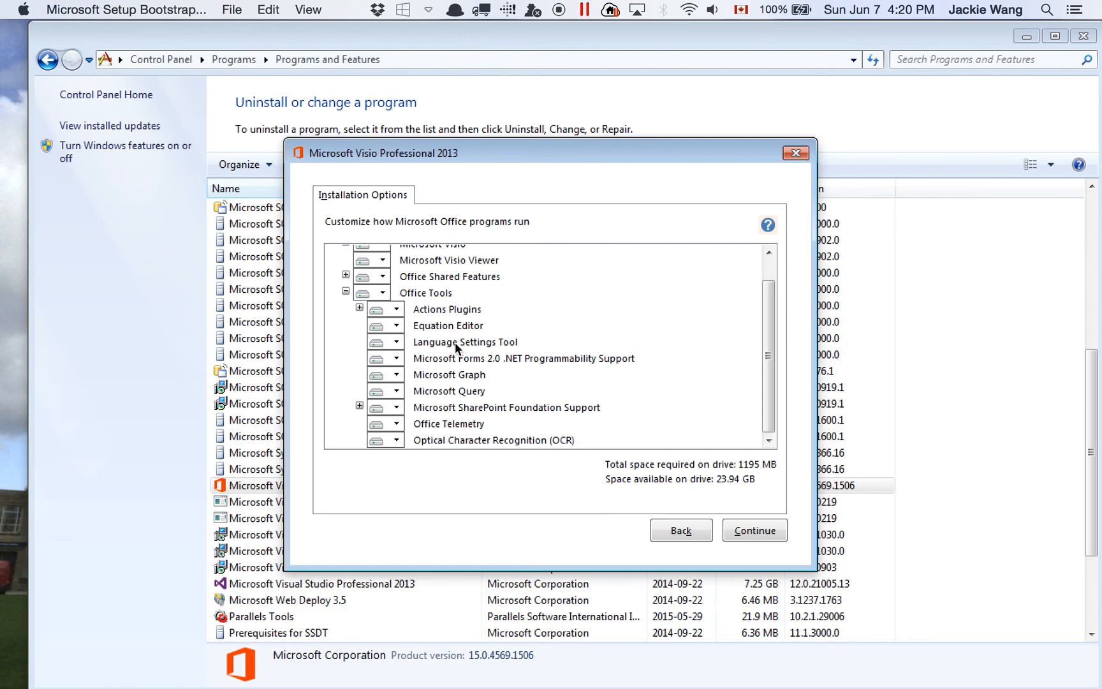
click(396, 327)
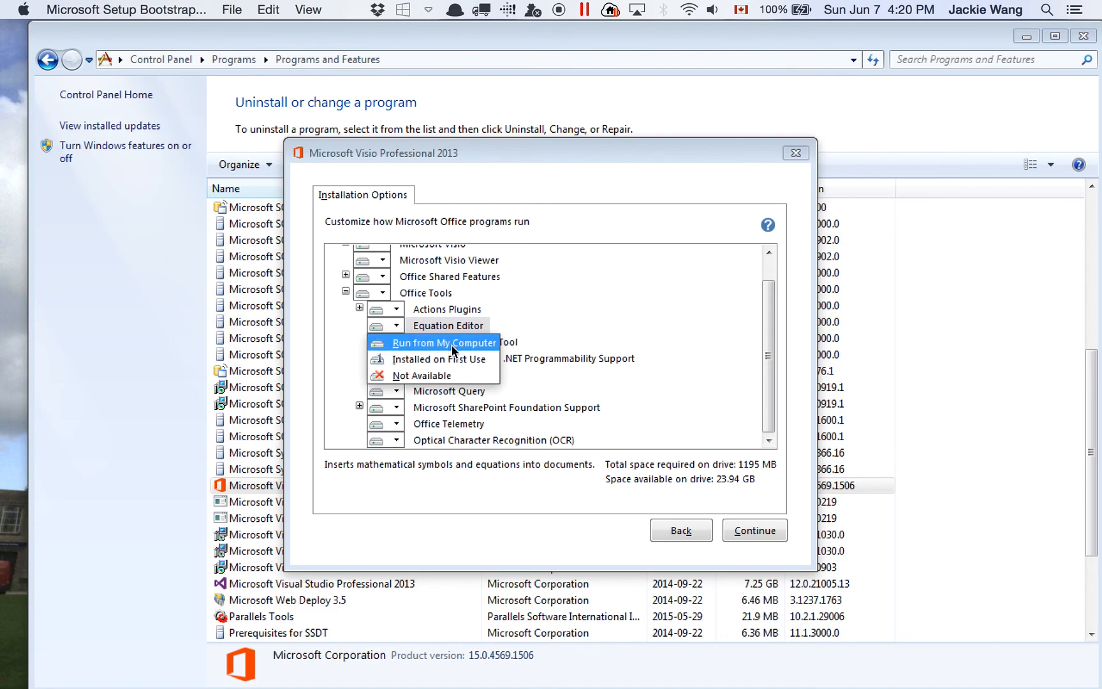
click(451, 345)
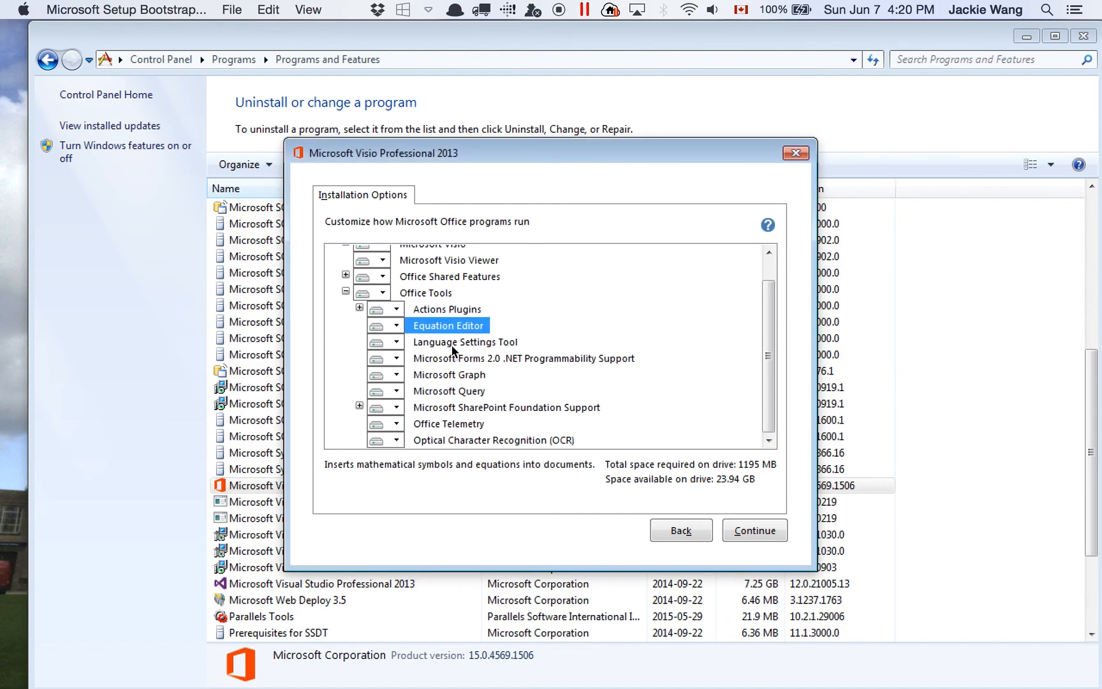
click(742, 531)
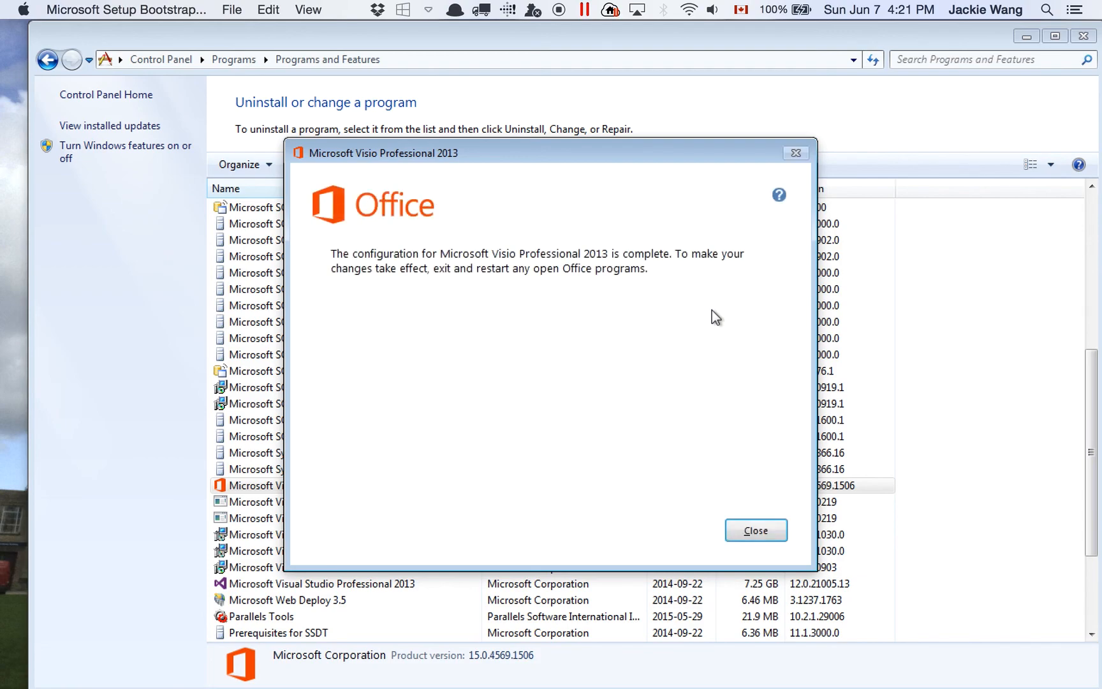
click(742, 531)
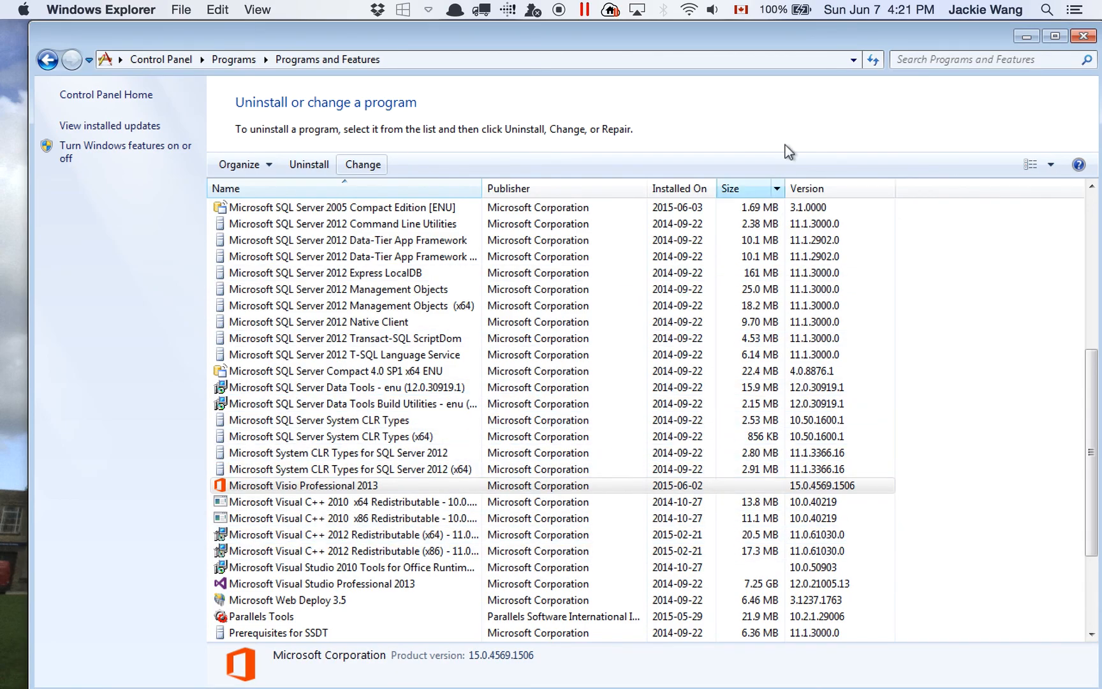
click(1083, 37)
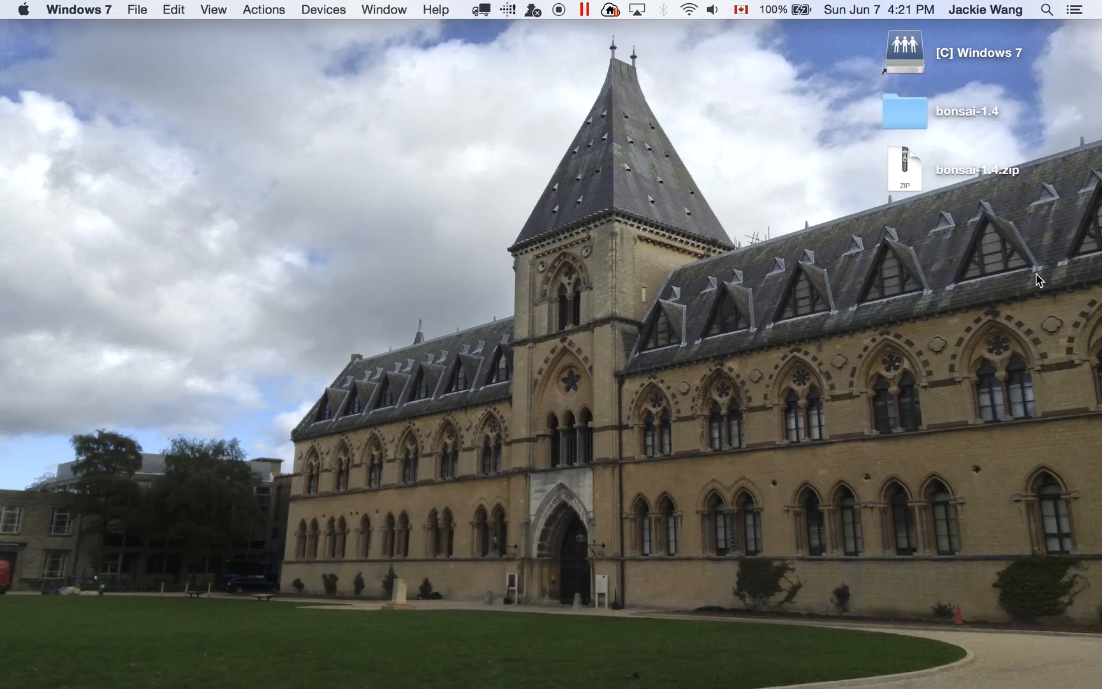
Switch to the Windows 7 virtual machine and launch Visio 2013 there
mouse_move(1099, 445)
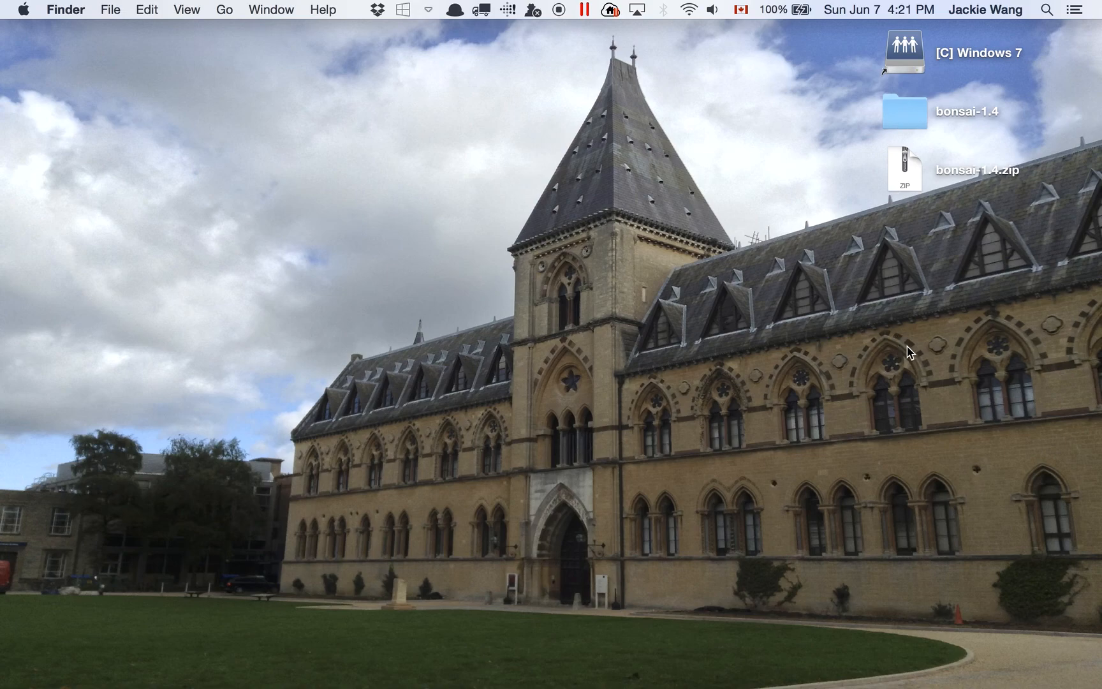
mouse_move(1098, 359)
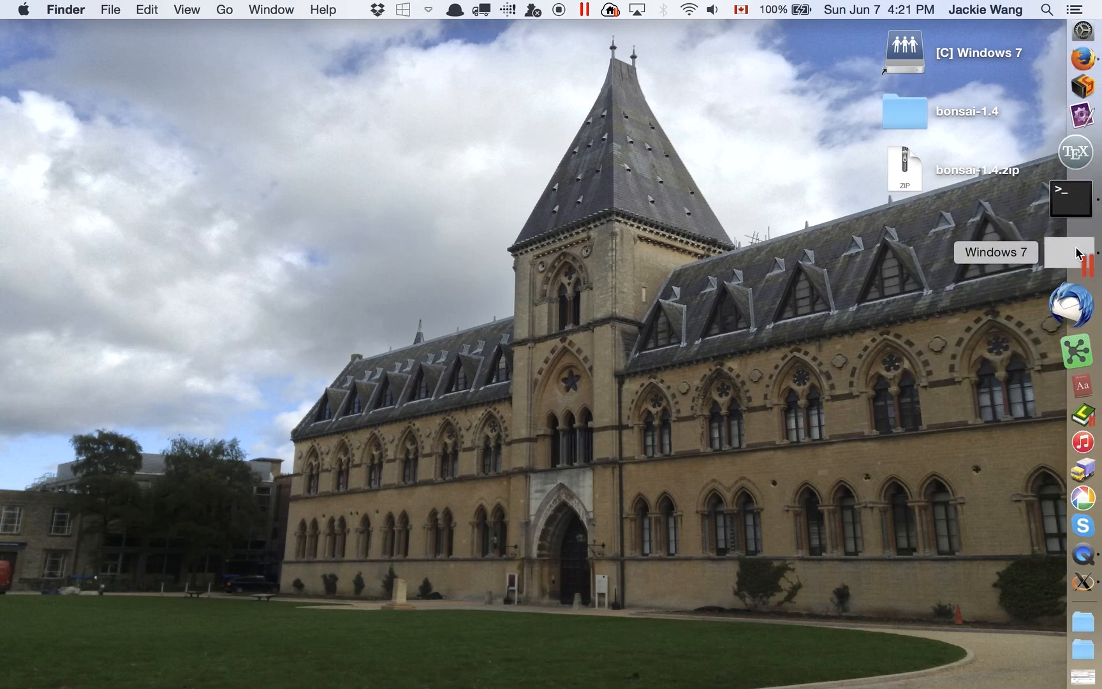
click(1078, 245)
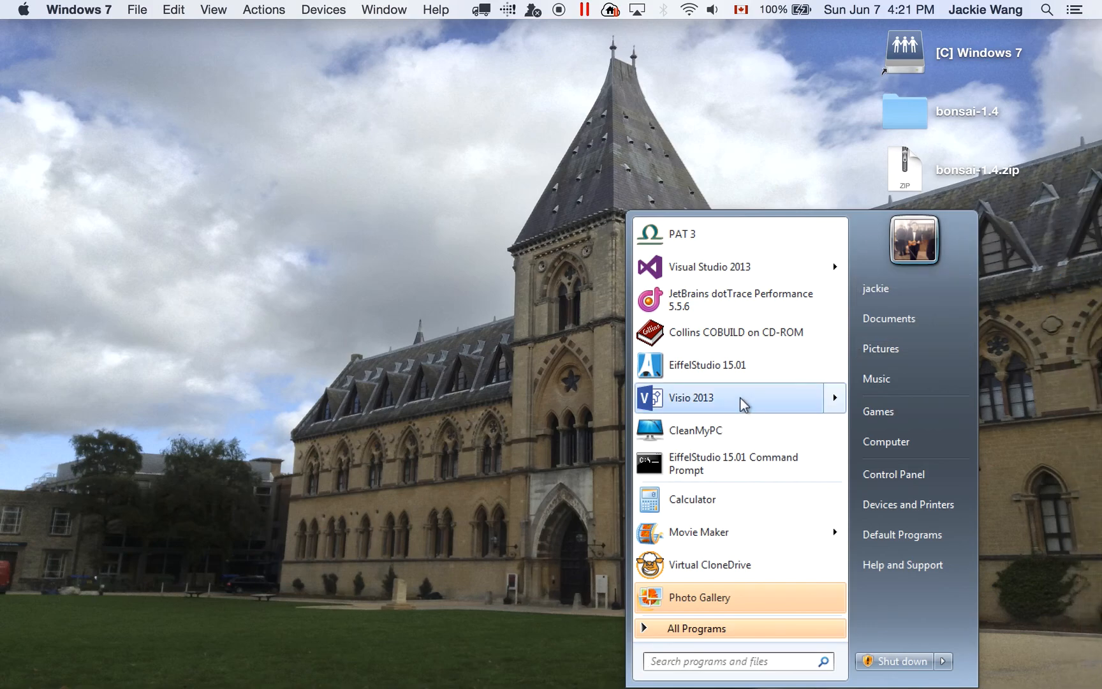
click(740, 398)
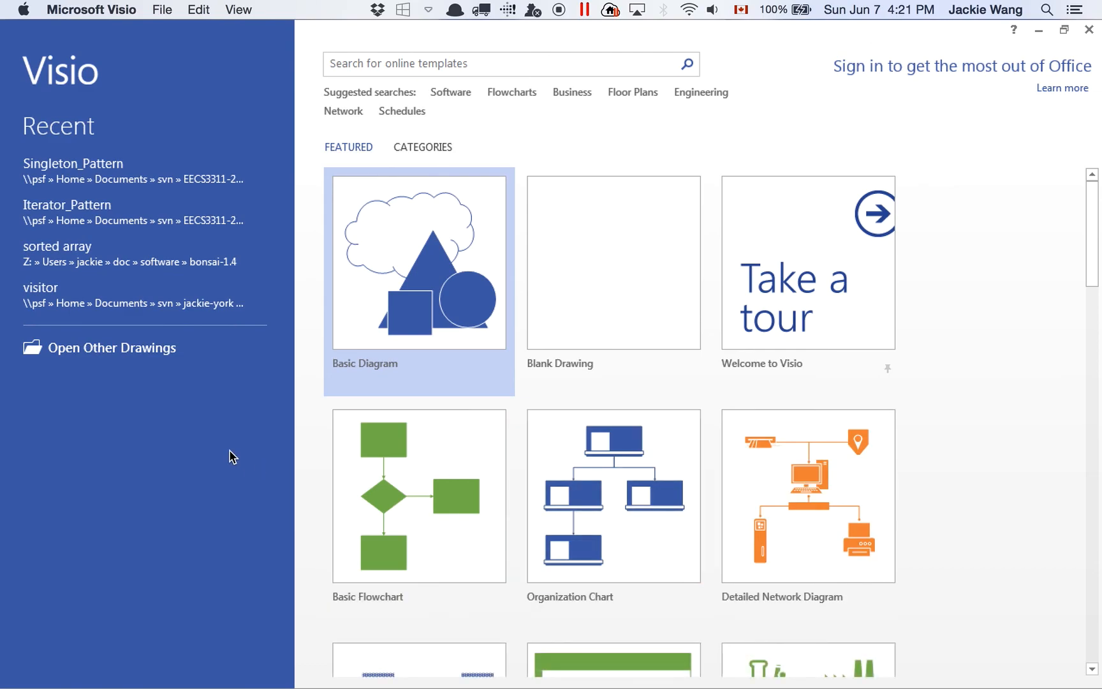
Open the Bonsai_v5 file from the bonsai-1.4 folder on the desktop
click(161, 15)
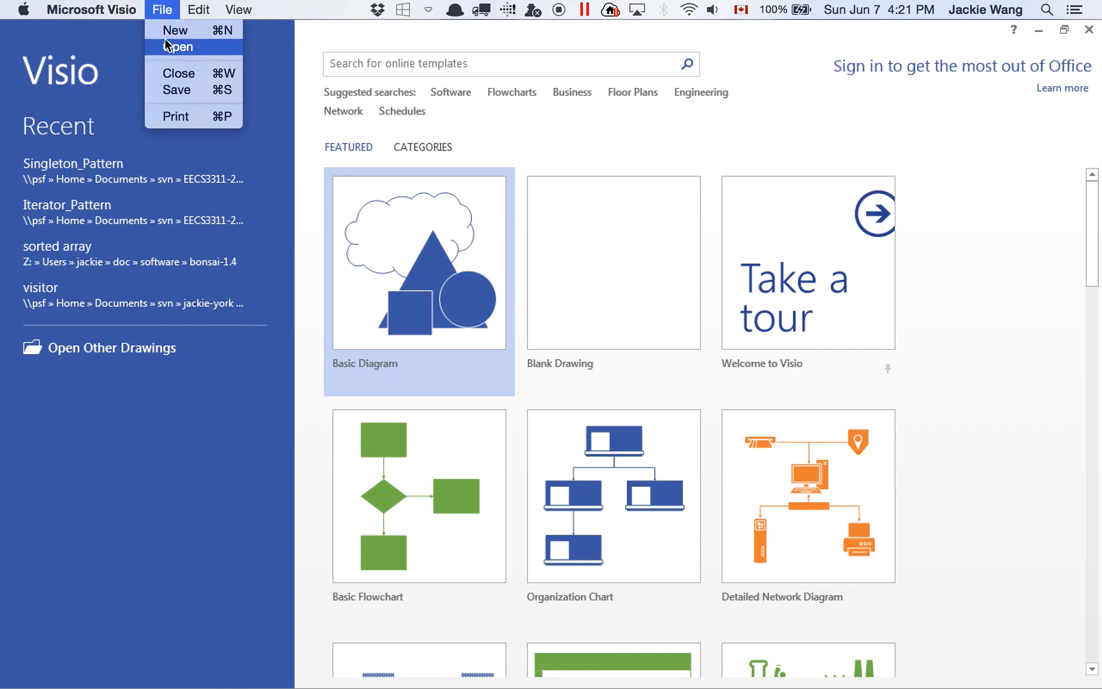
key(ctrl+o)
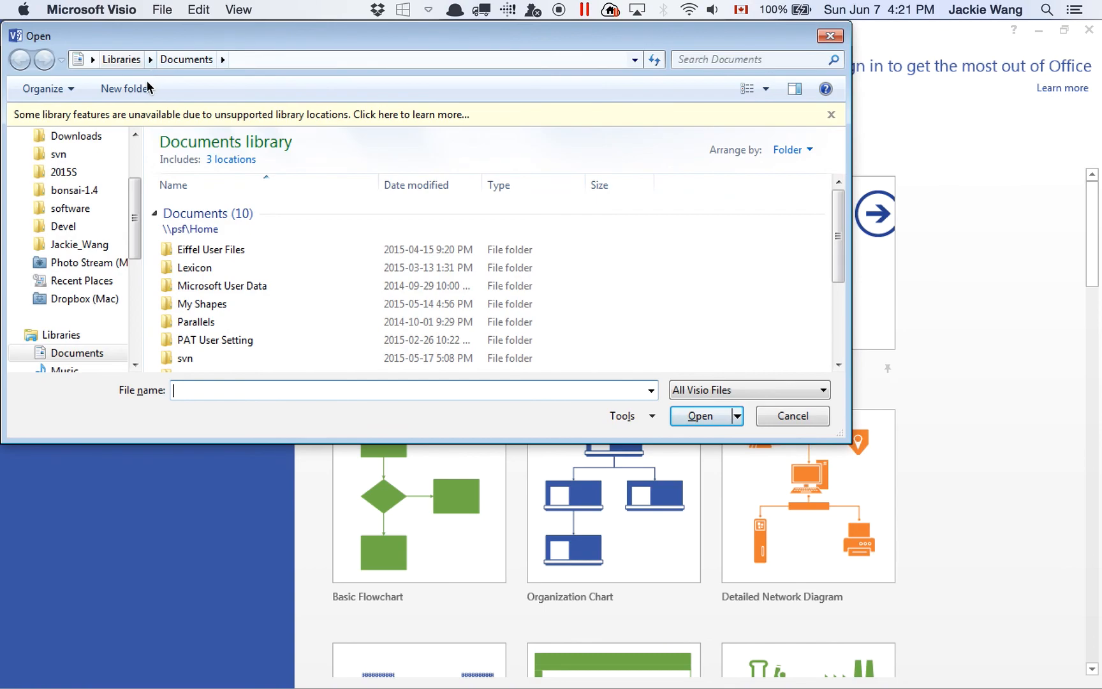
scroll(137, 150, up, 3)
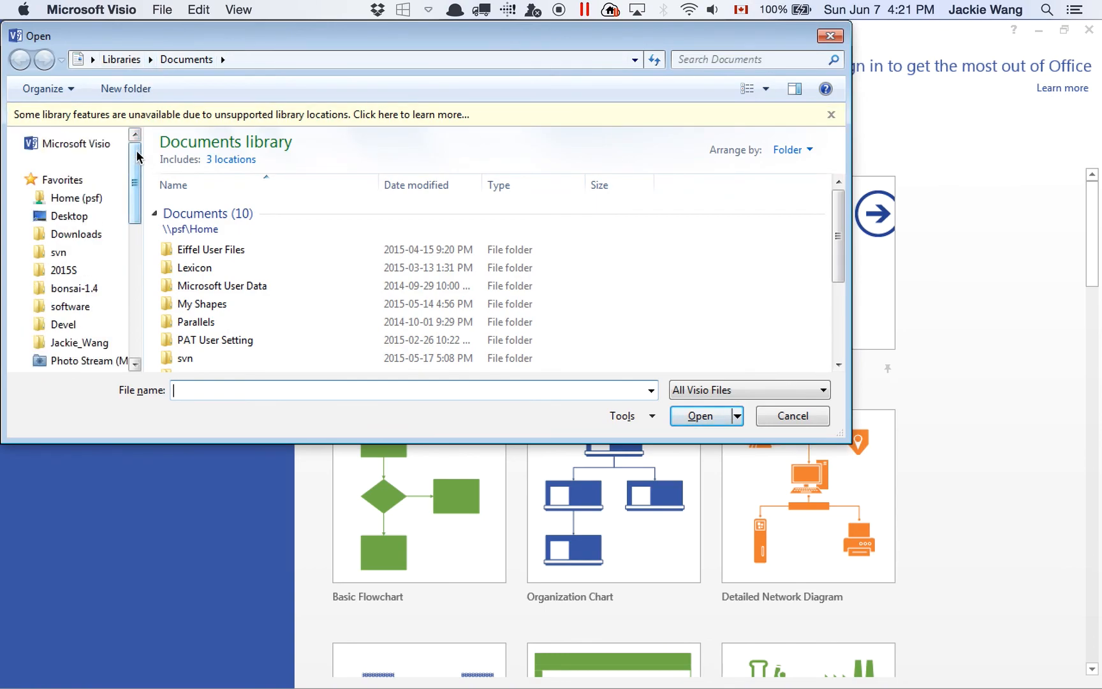
click(99, 217)
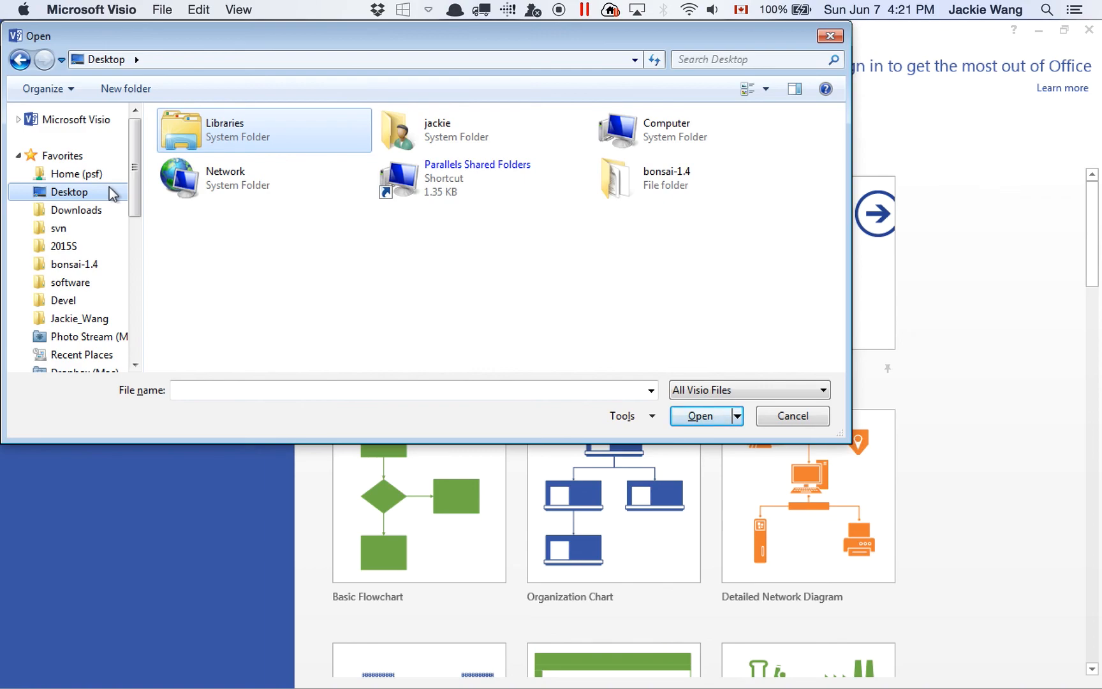
click(648, 189)
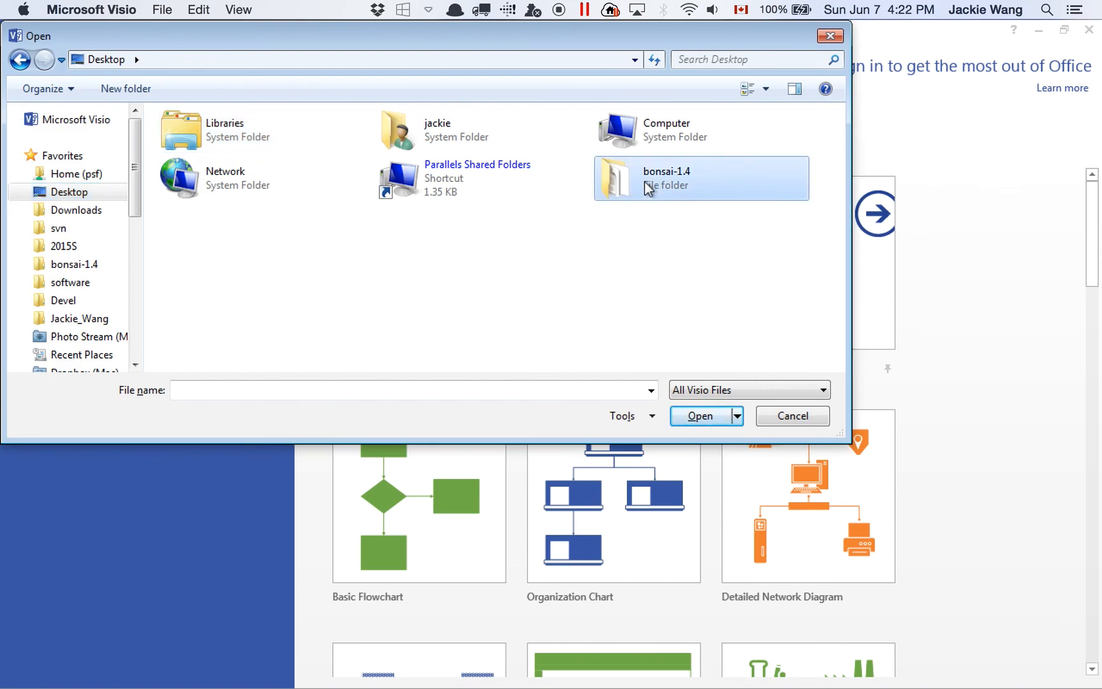
double_click(648, 187)
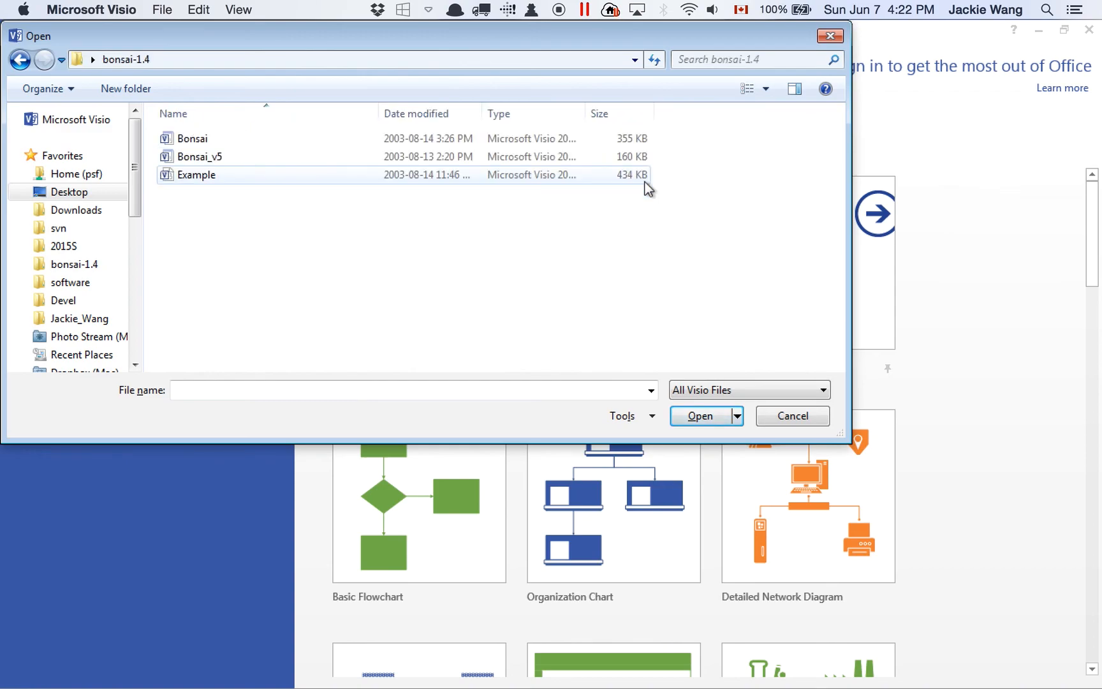
click(213, 157)
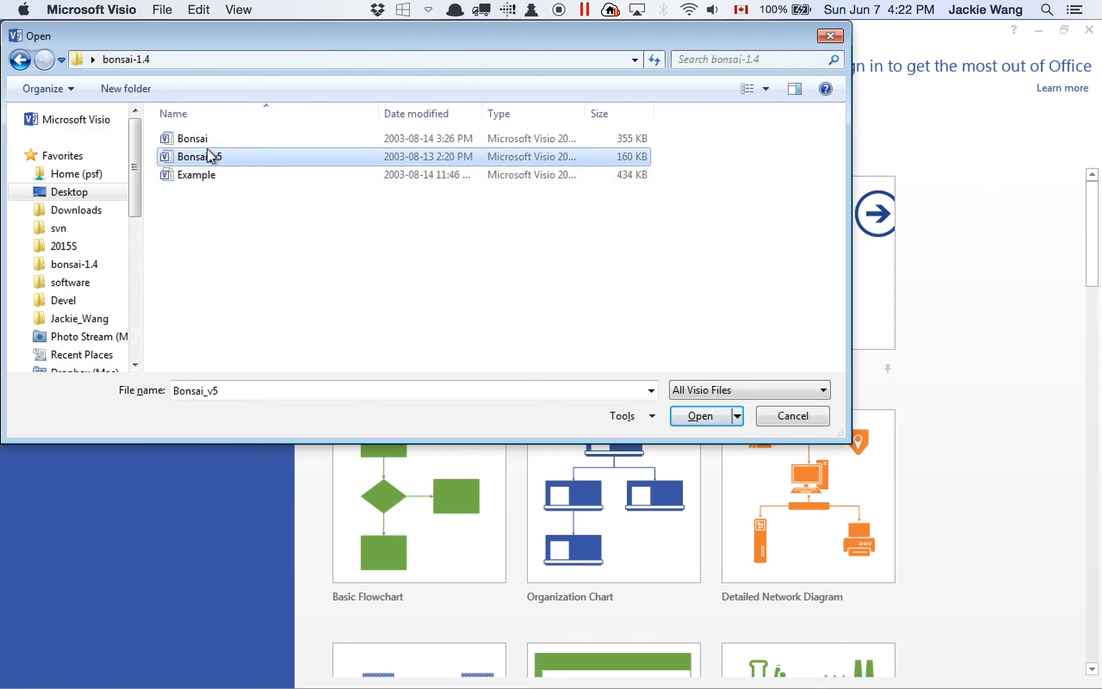
double_click(249, 159)
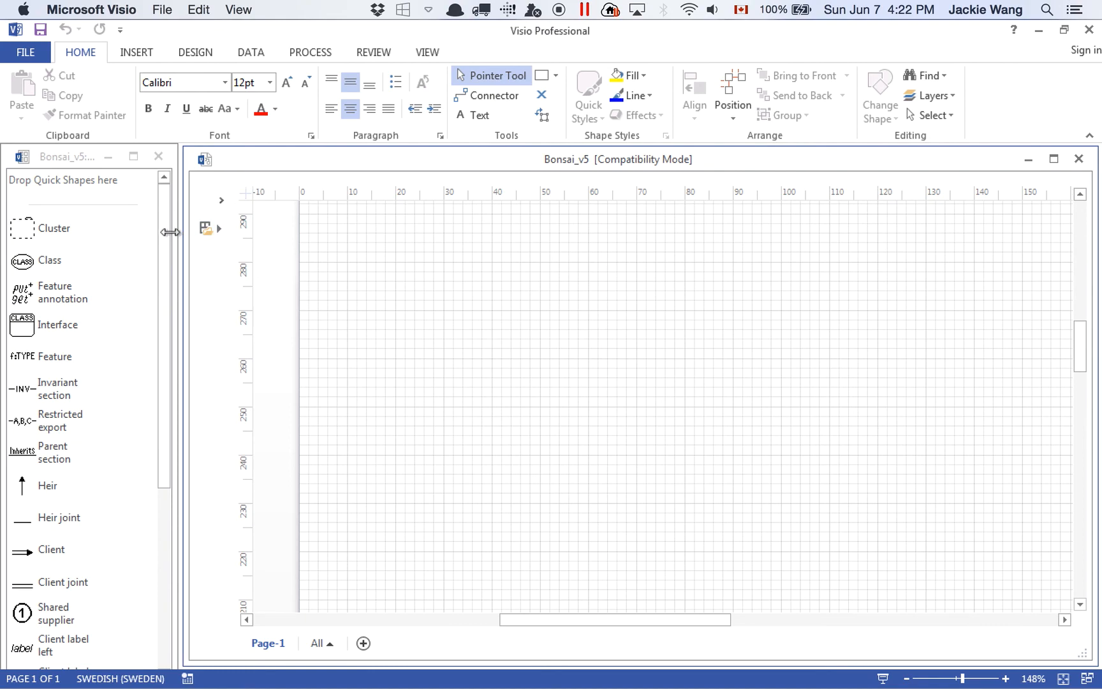
Examine the Bonsai_v5 stencil shapes one by one from Cluster and Class through Interface and Parent section to Heir
click(51, 234)
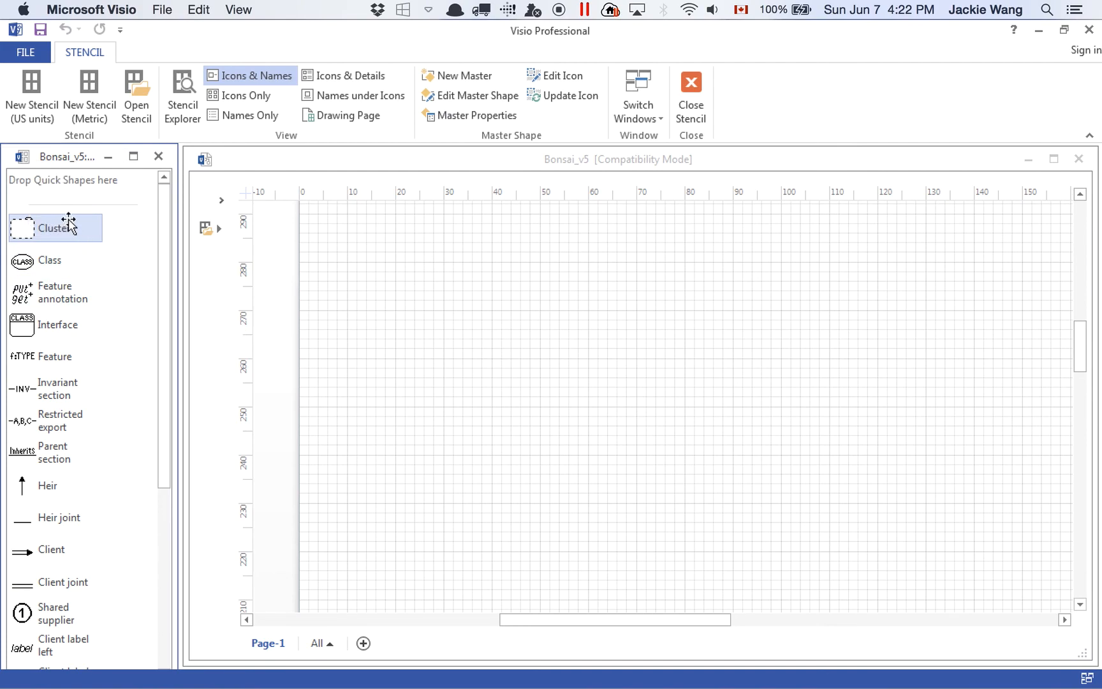
ctrl+click(83, 324)
click(40, 223)
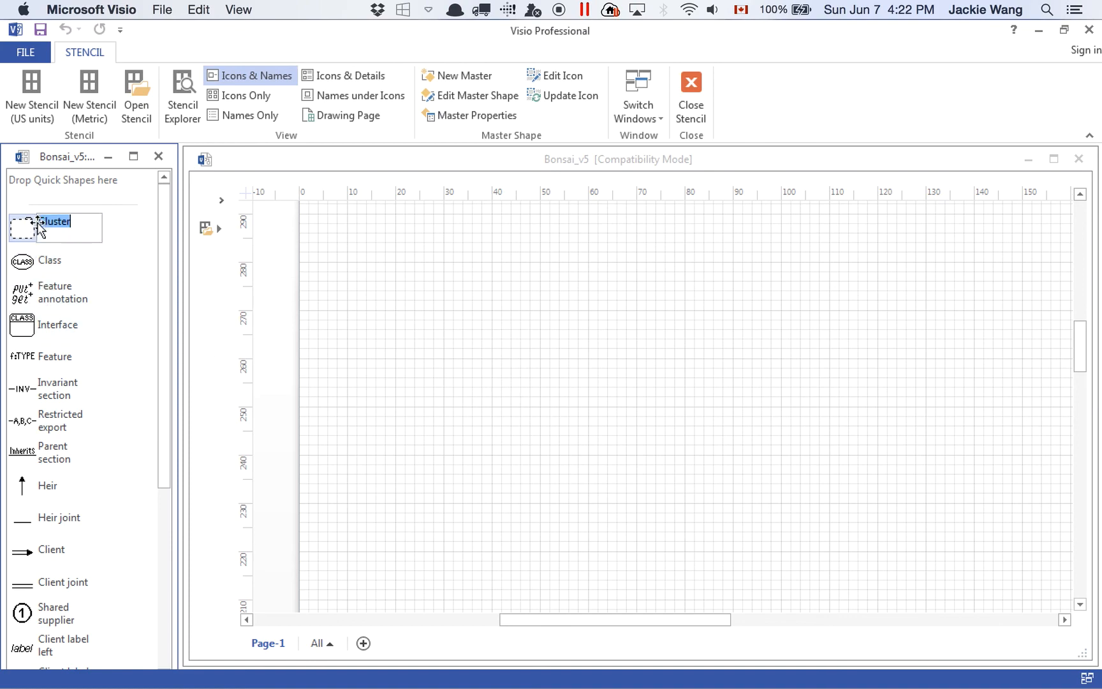
click(22, 231)
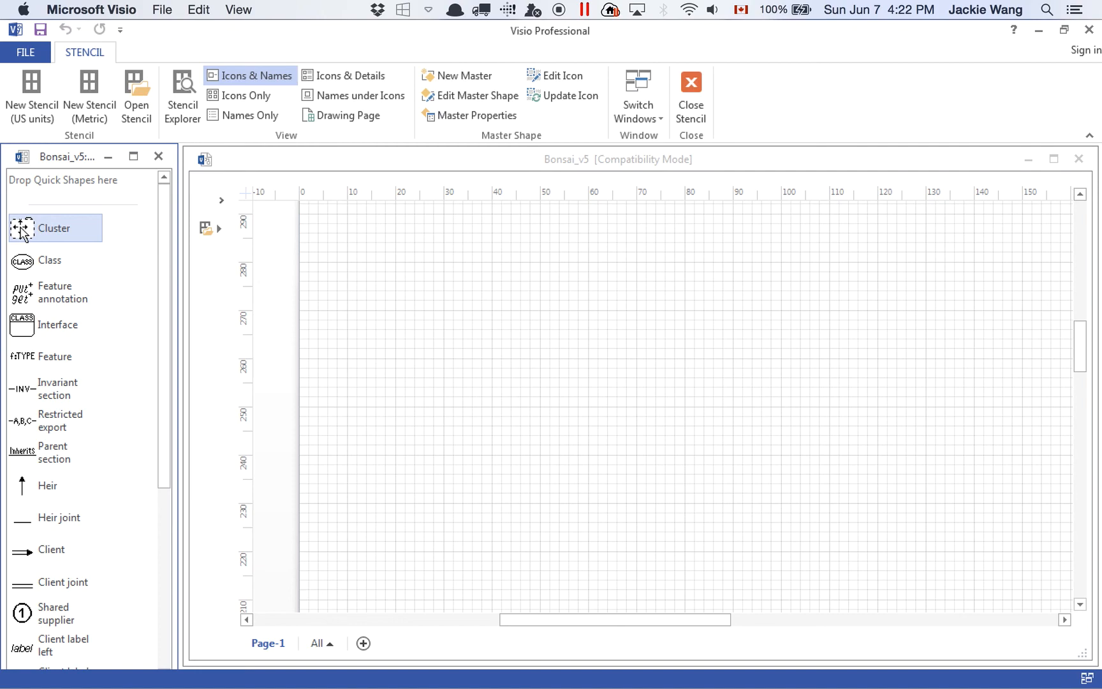
key(Down)
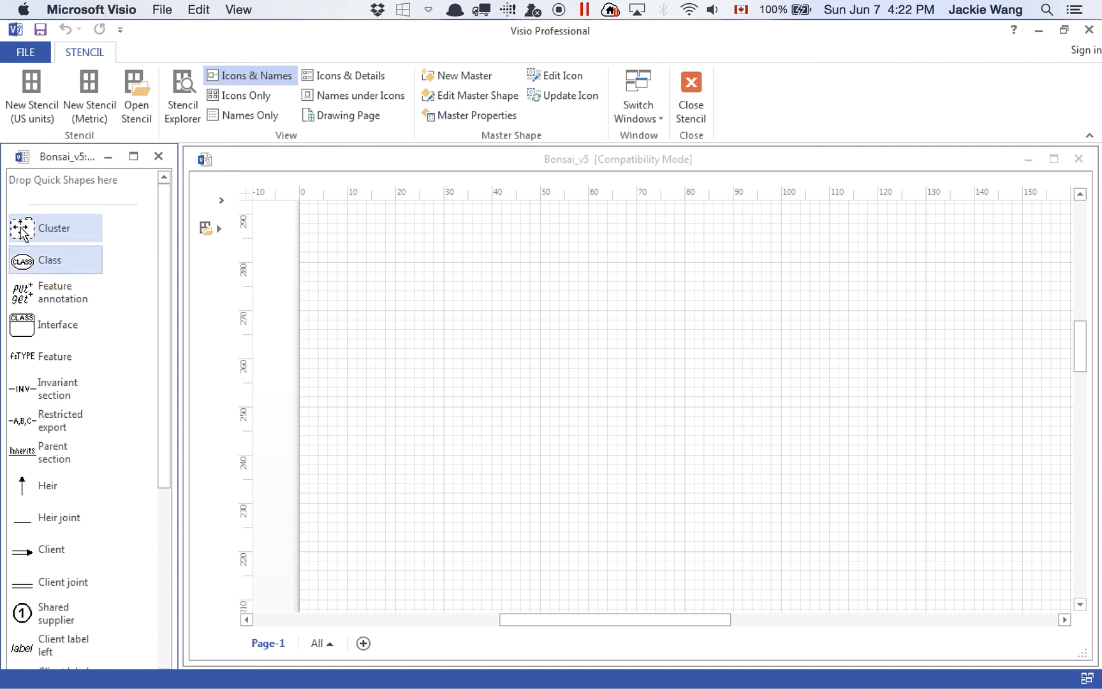
key(Down)
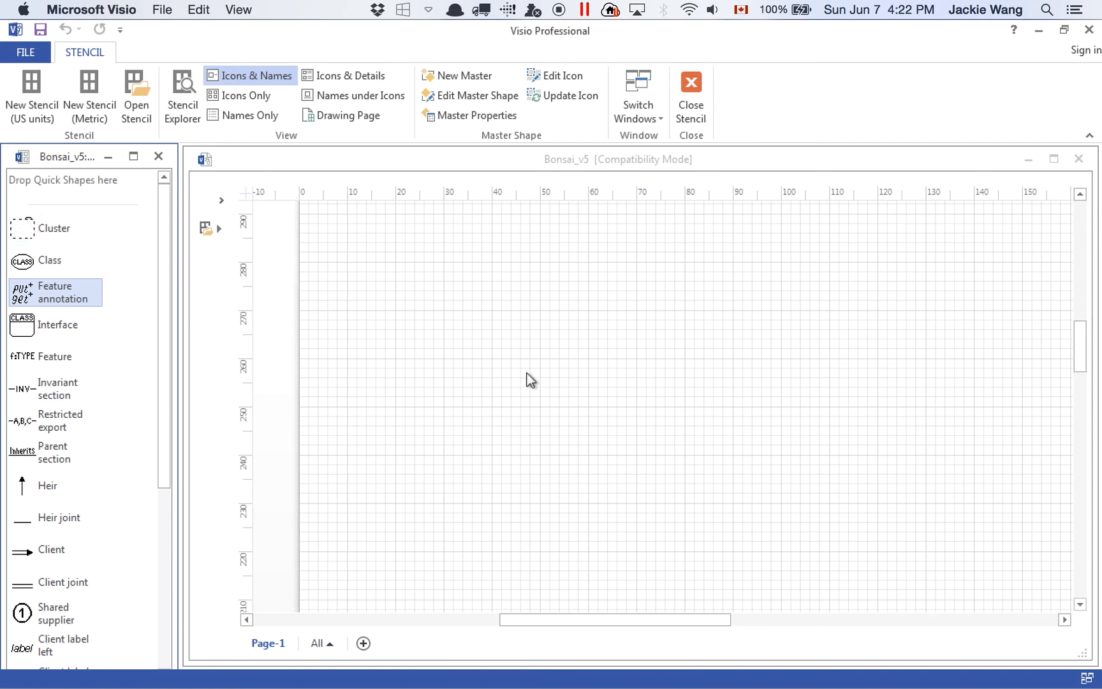
key(Down)
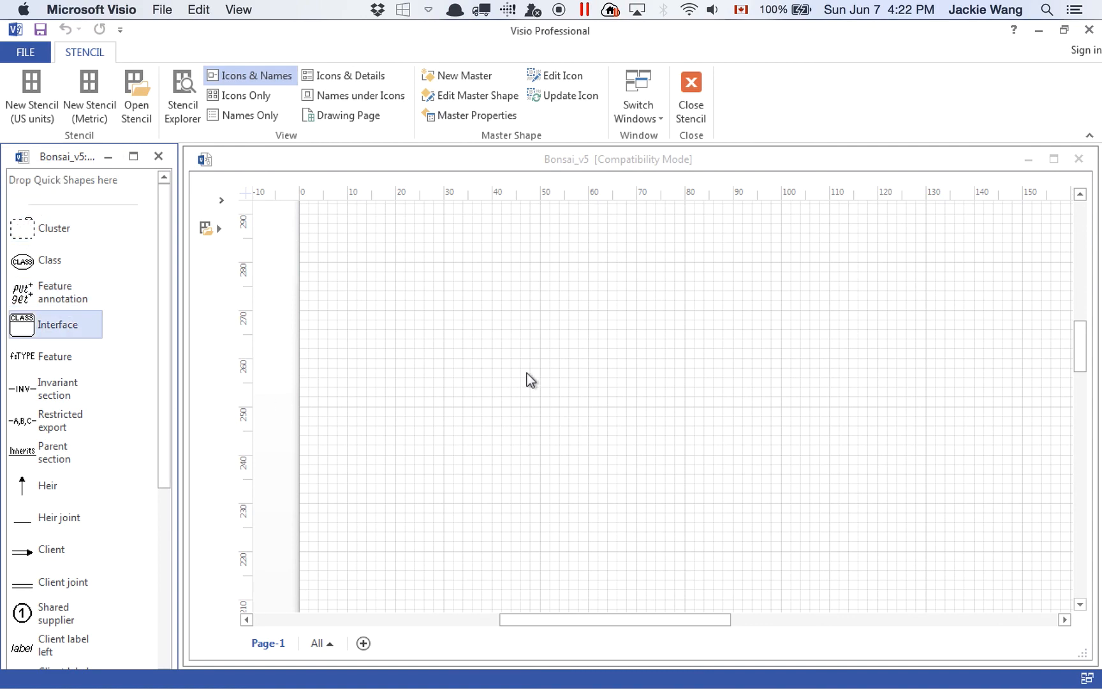
key(Down)
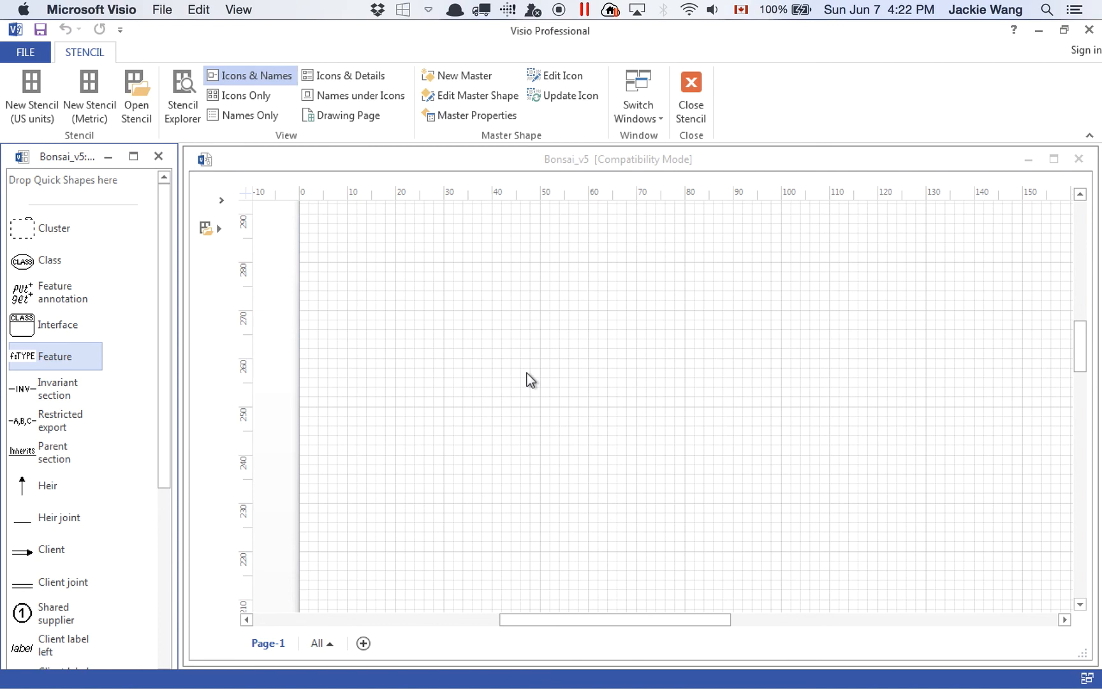
key(Down)
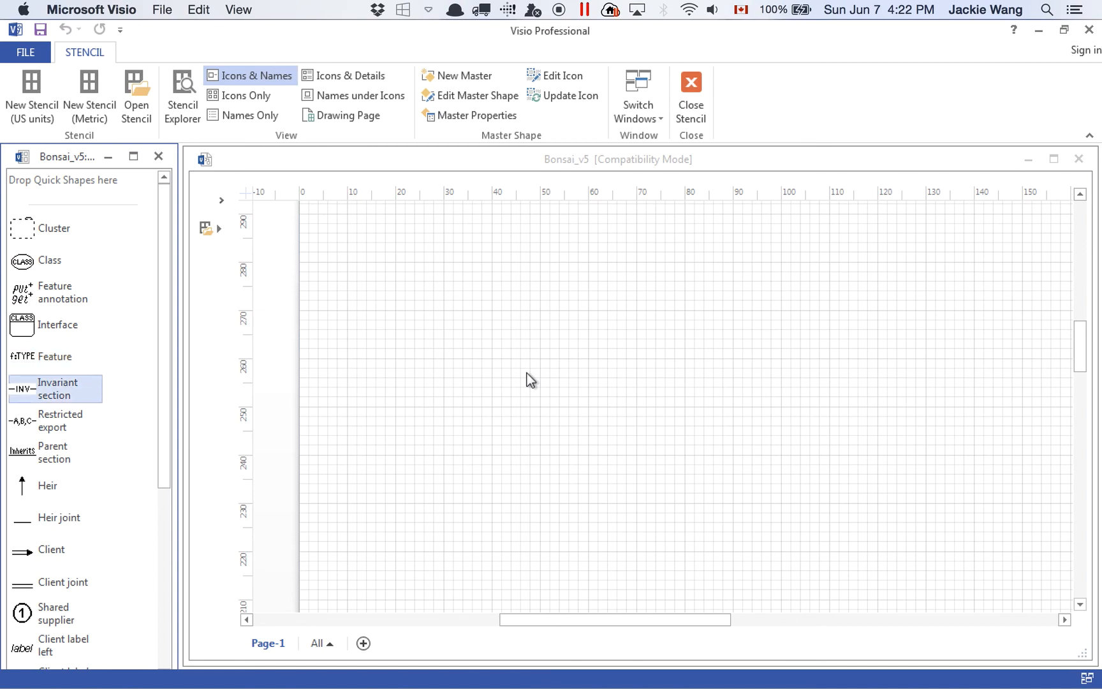
key(Down)
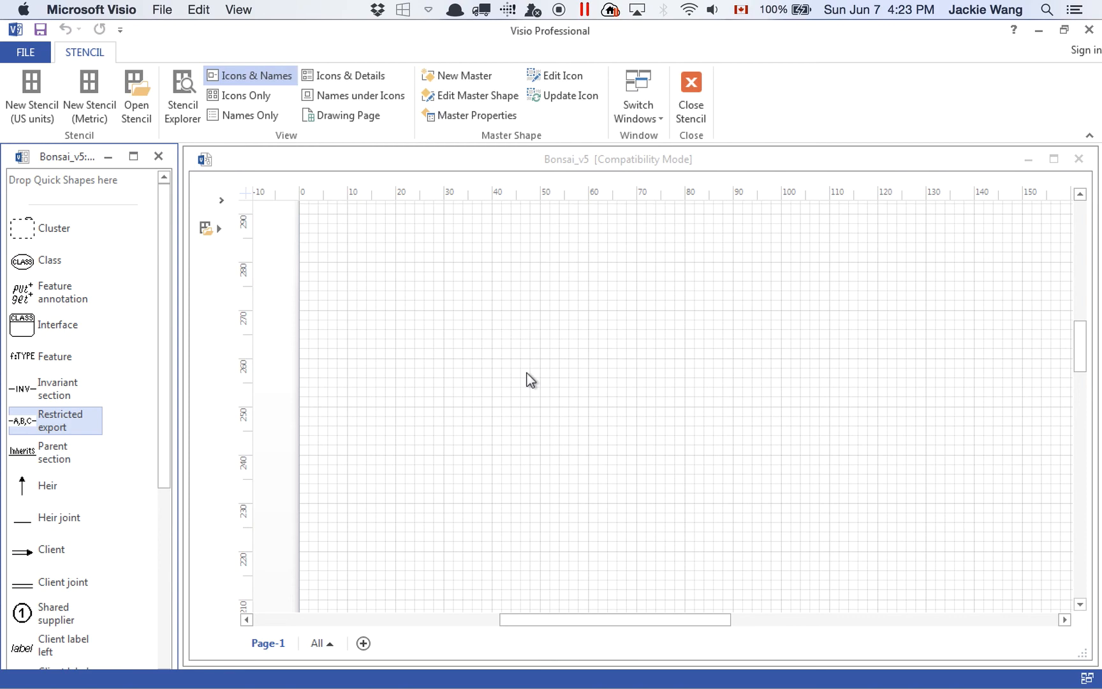
key(Down)
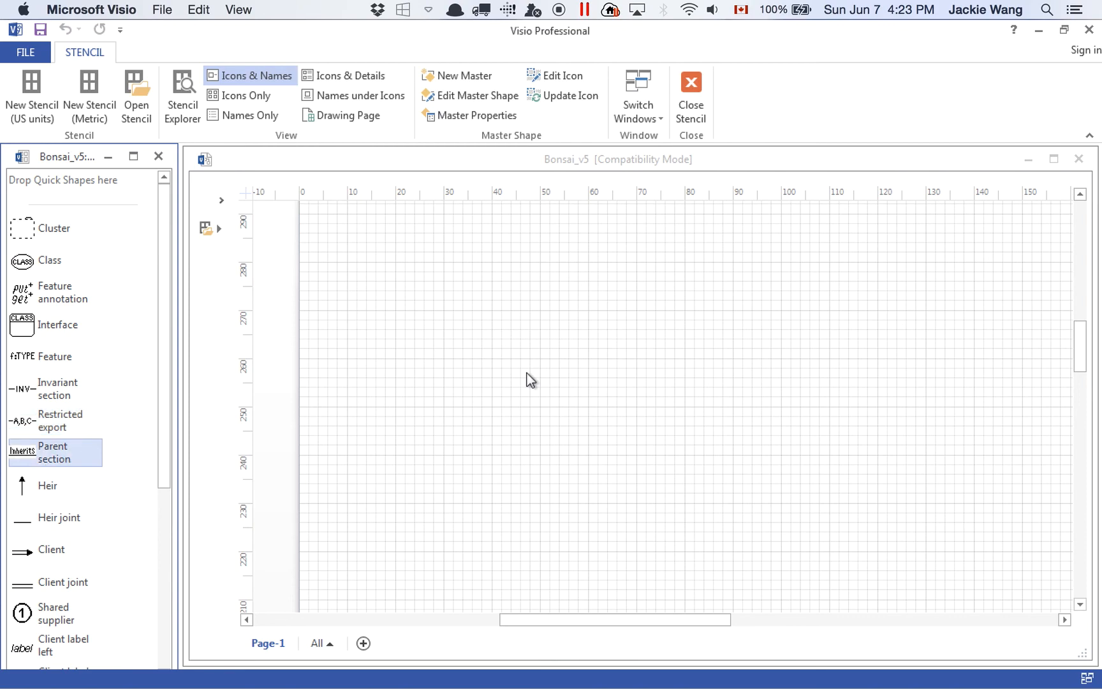
key(Down)
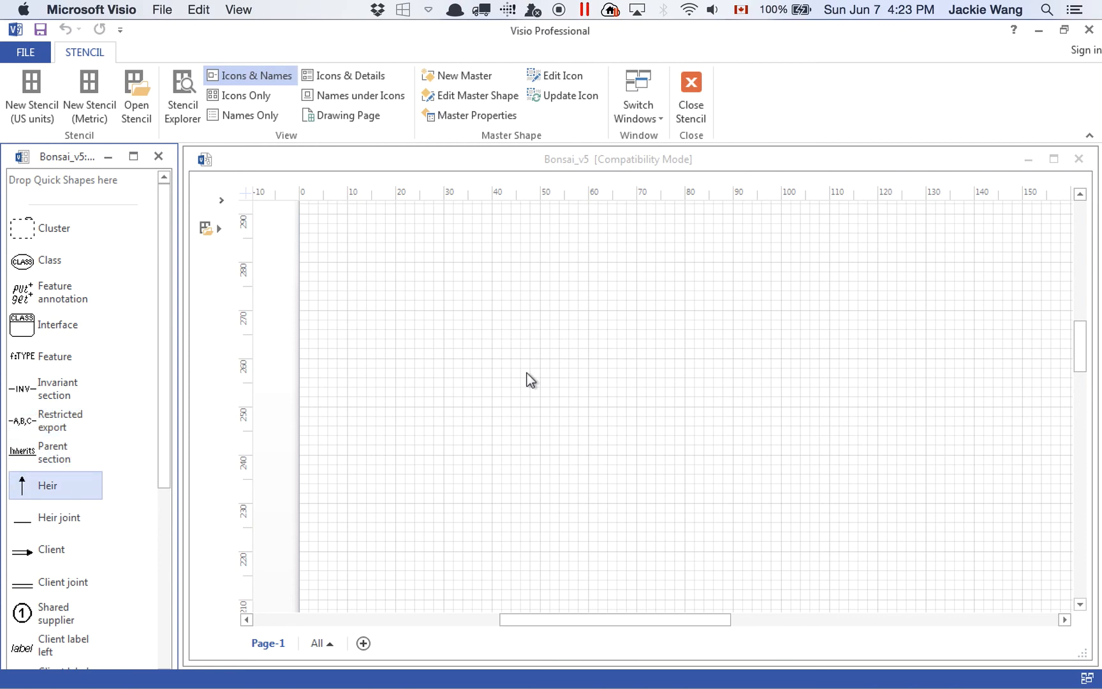
Examine the remaining Bonsai_v5 stencil shapes, including the client connectors, client labels, object and message shapes
drag(164, 468, 163, 523)
key(Down)
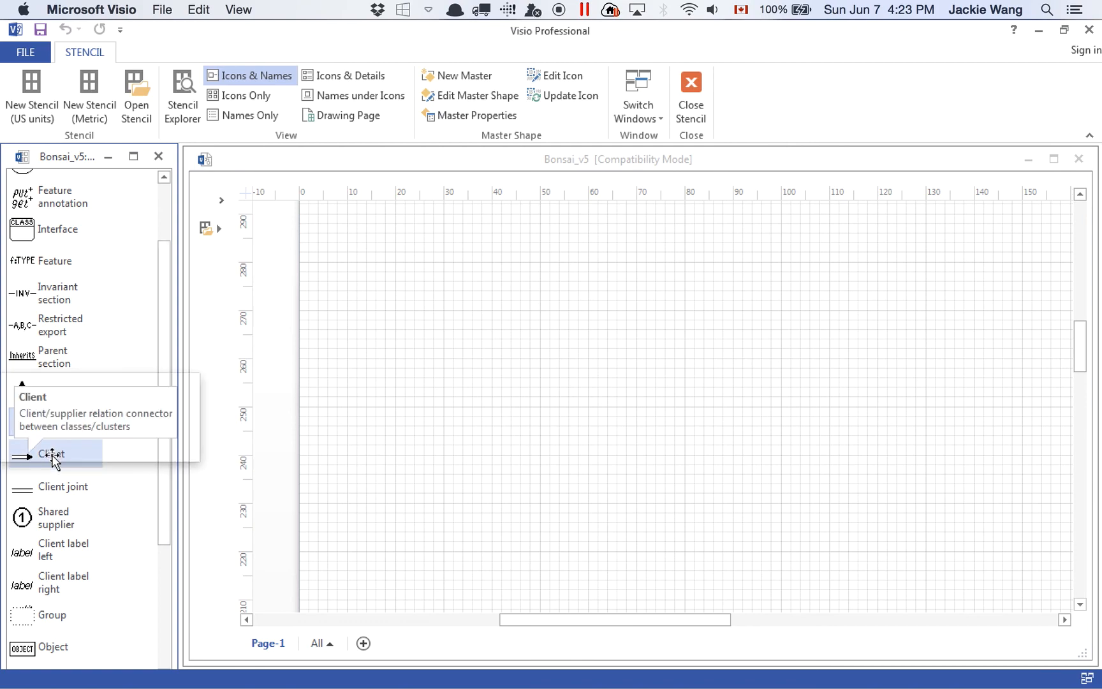
click(63, 486)
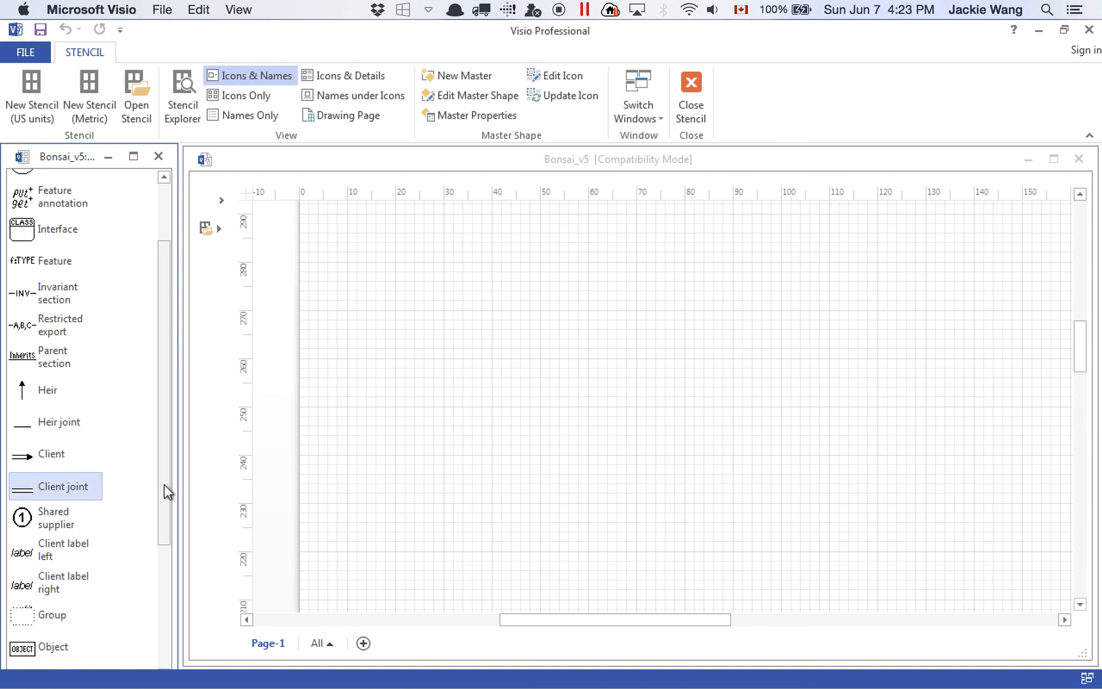
scroll(164, 484, up, 3)
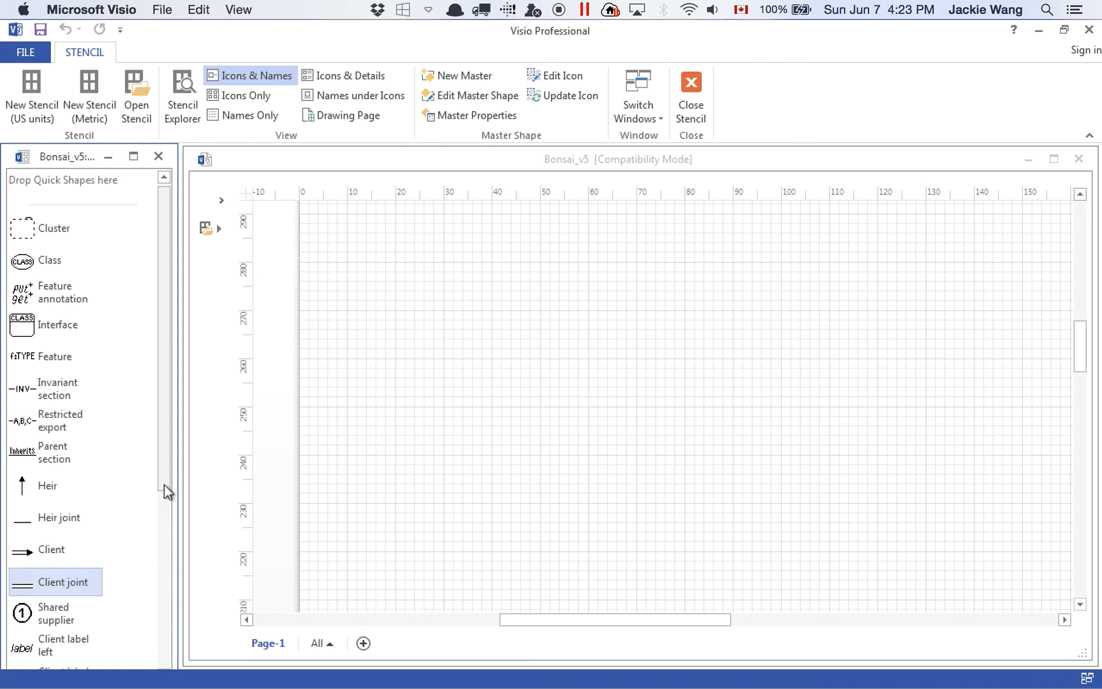
scroll(164, 484, down, 2)
drag(164, 484, 167, 557)
key(Up)
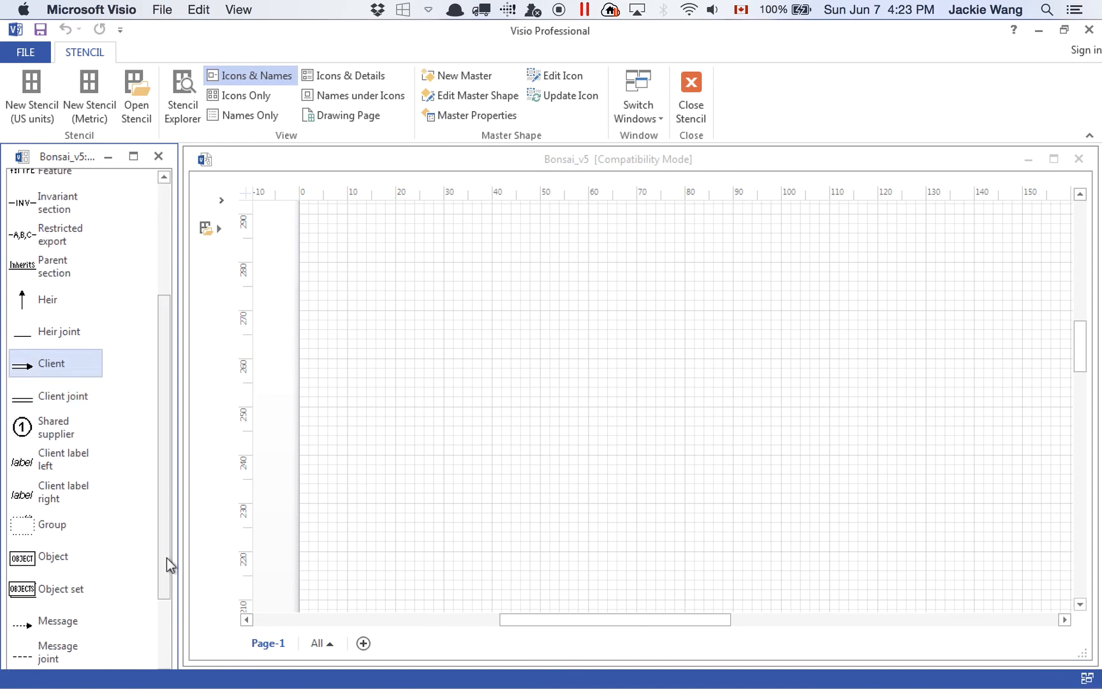
click(49, 465)
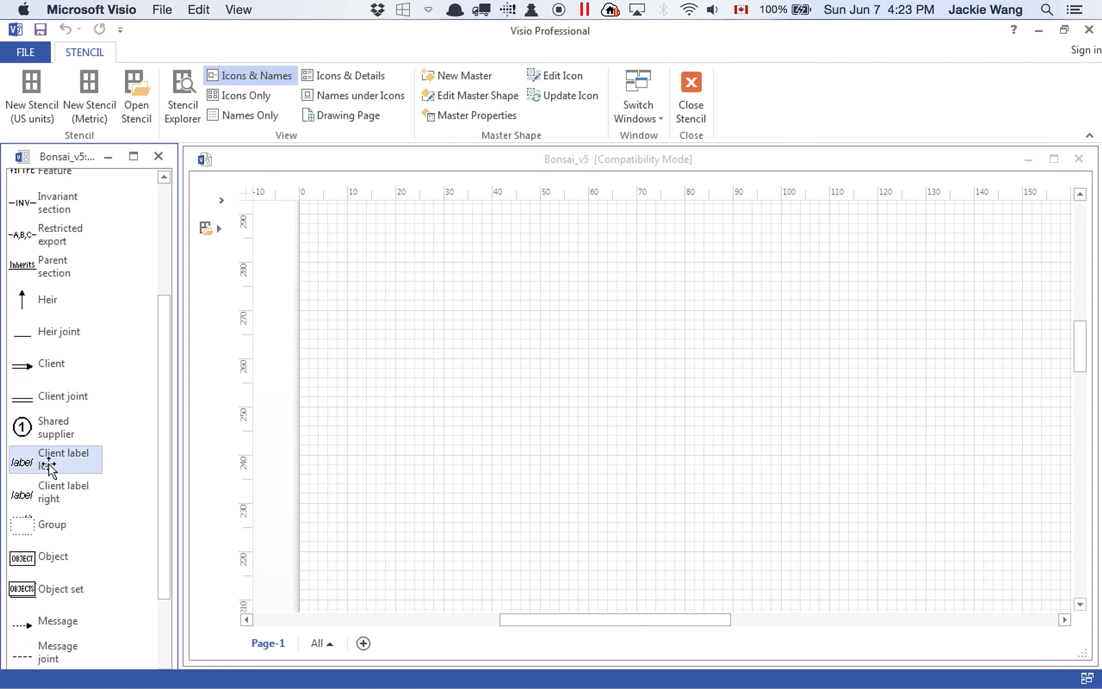
click(61, 499)
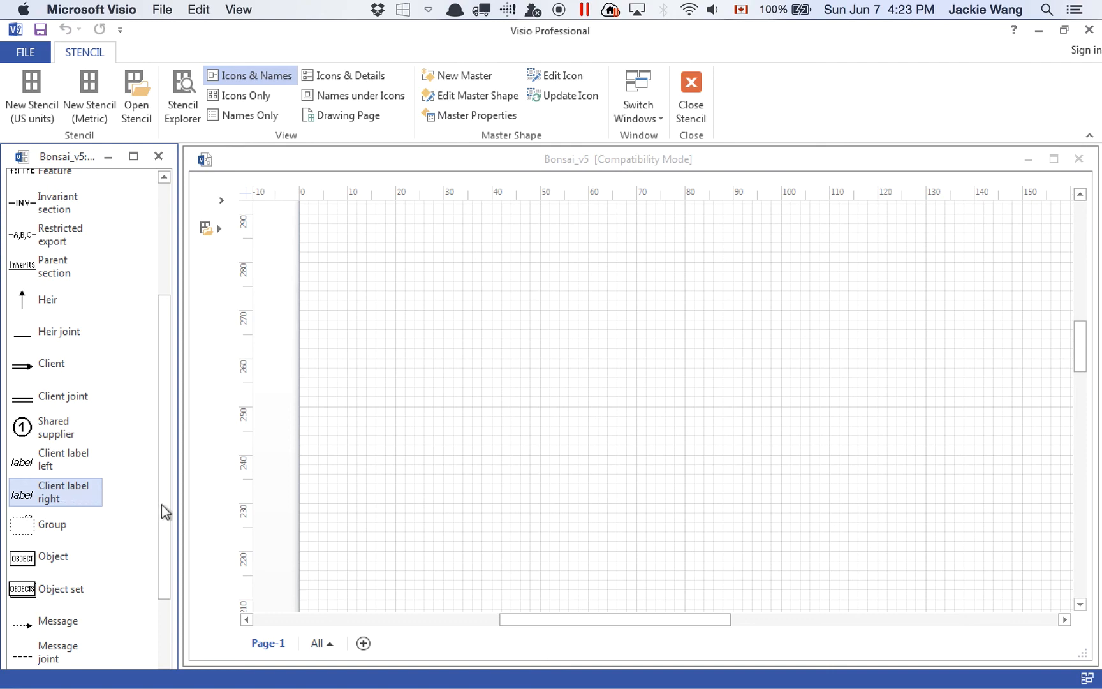
drag(166, 506, 166, 594)
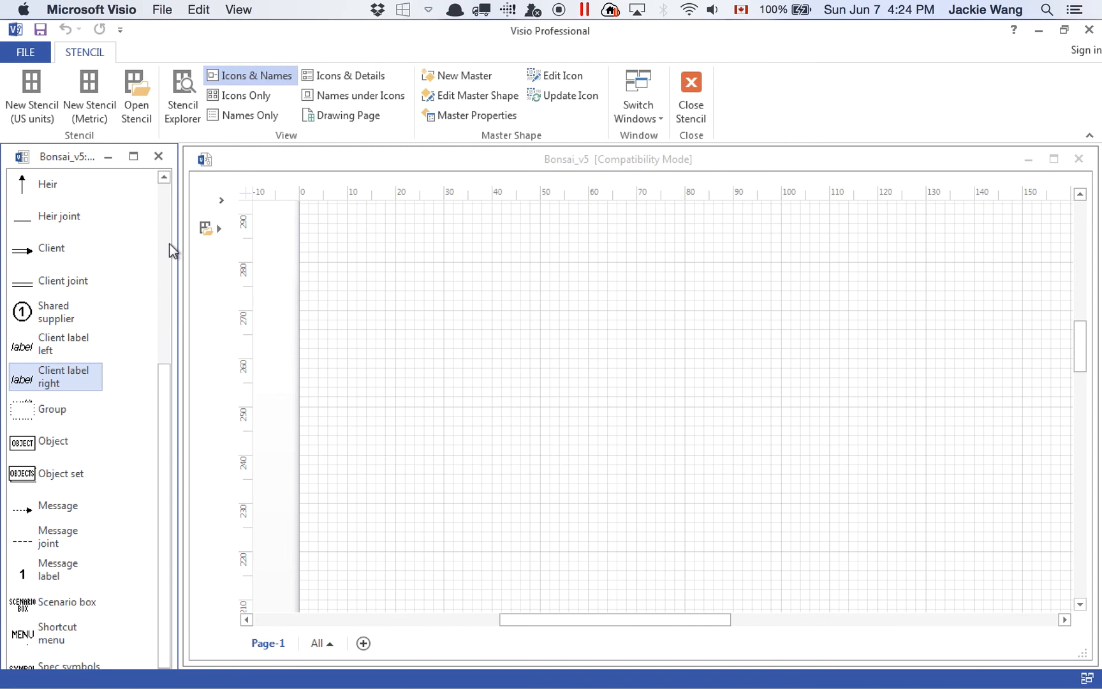
click(165, 194)
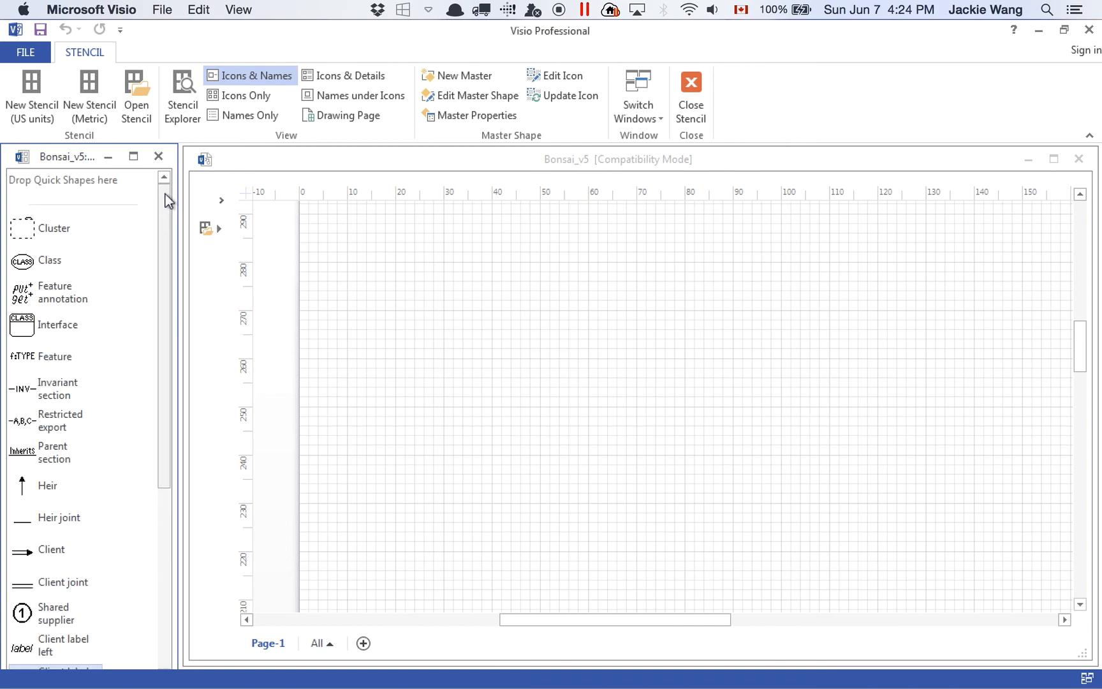
click(30, 51)
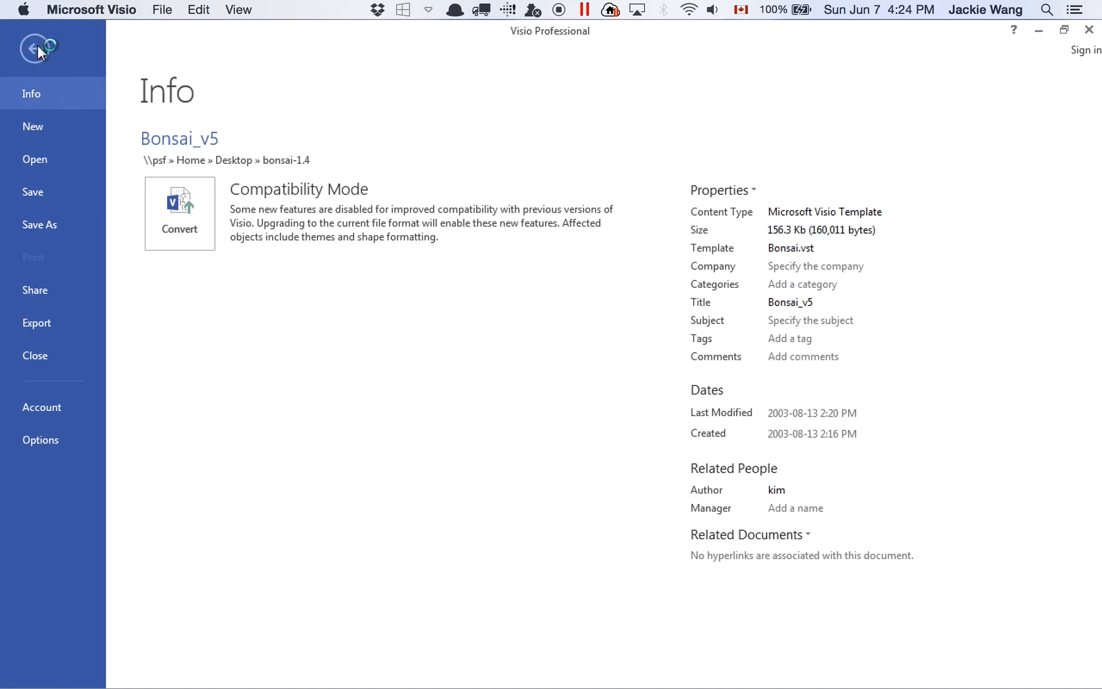
click(37, 48)
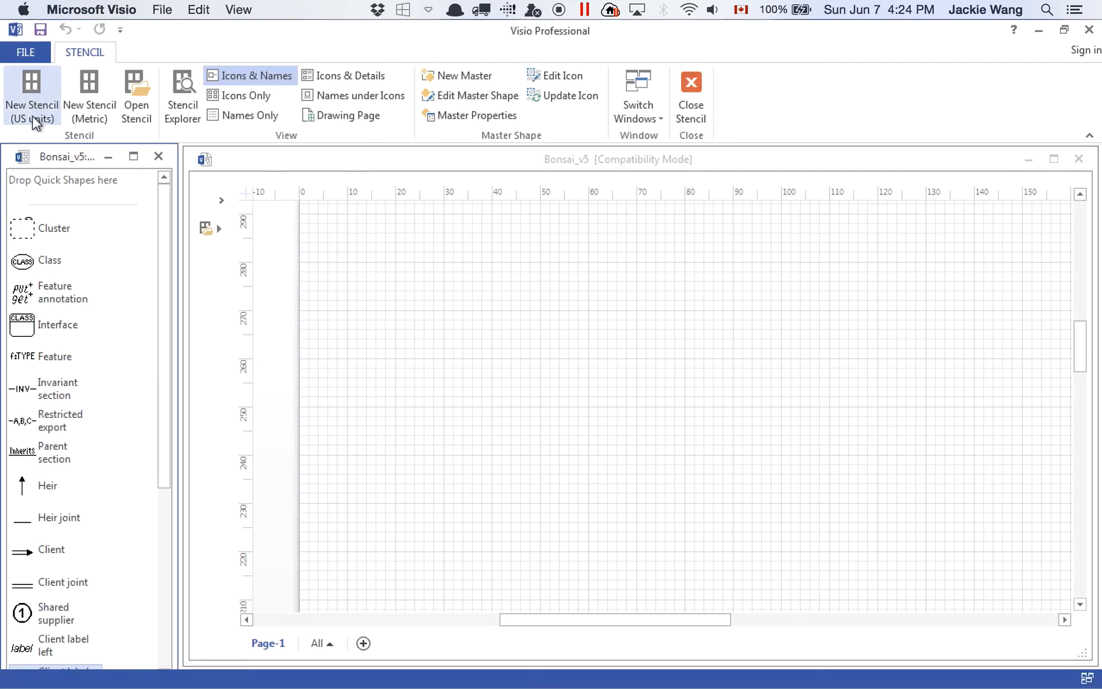
click(24, 55)
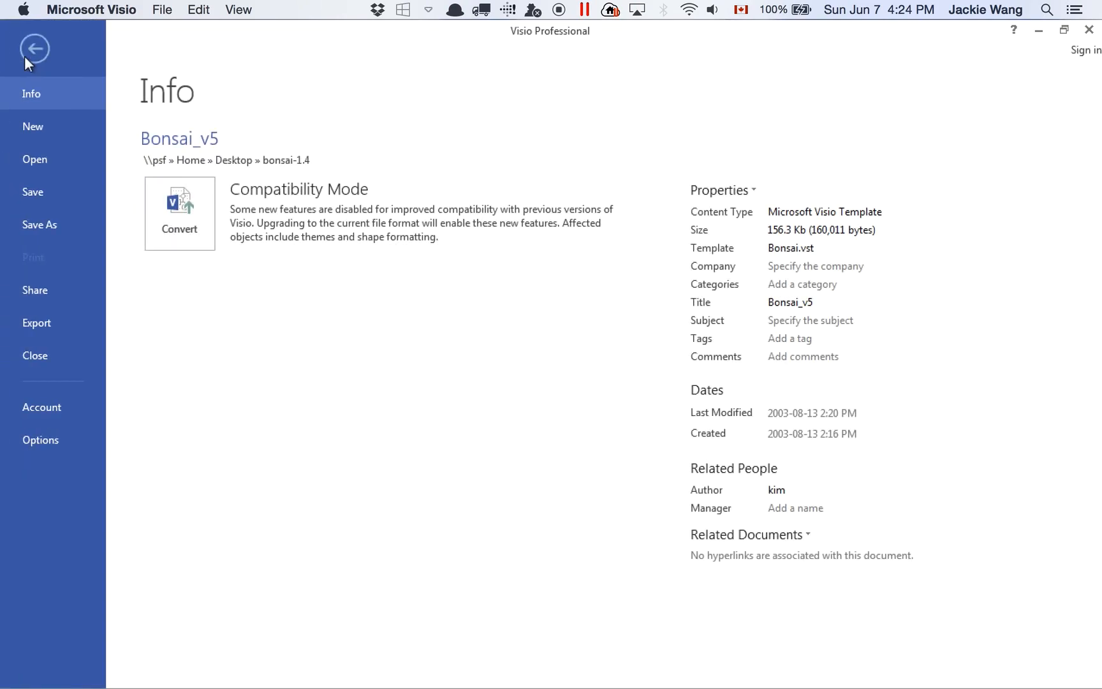
click(31, 191)
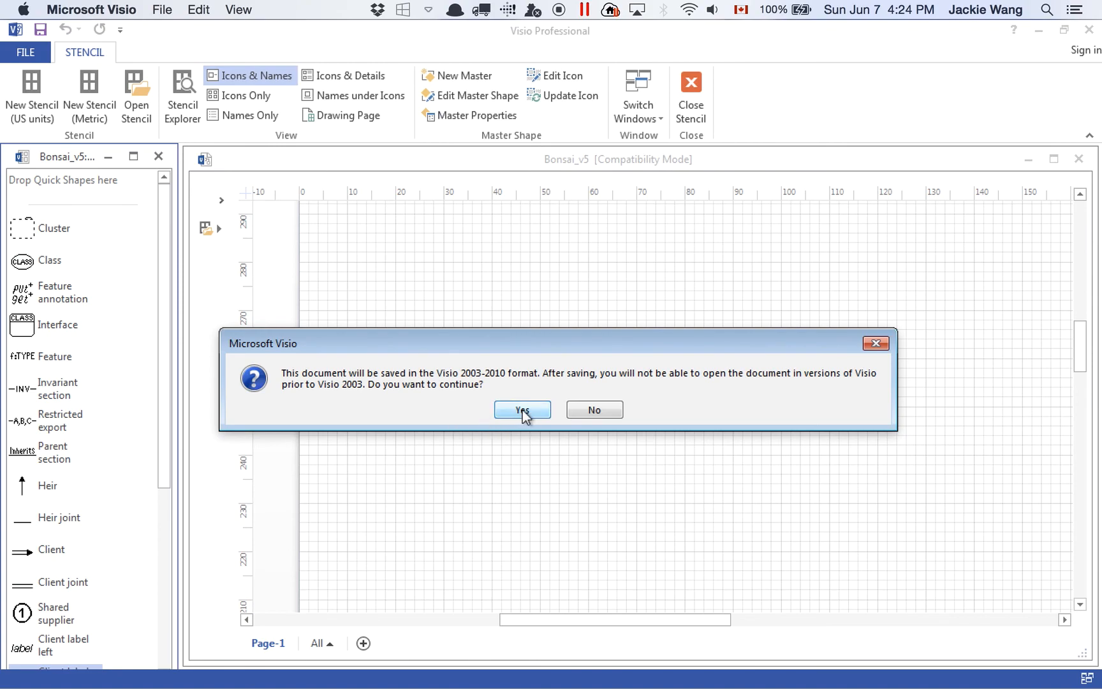
click(581, 412)
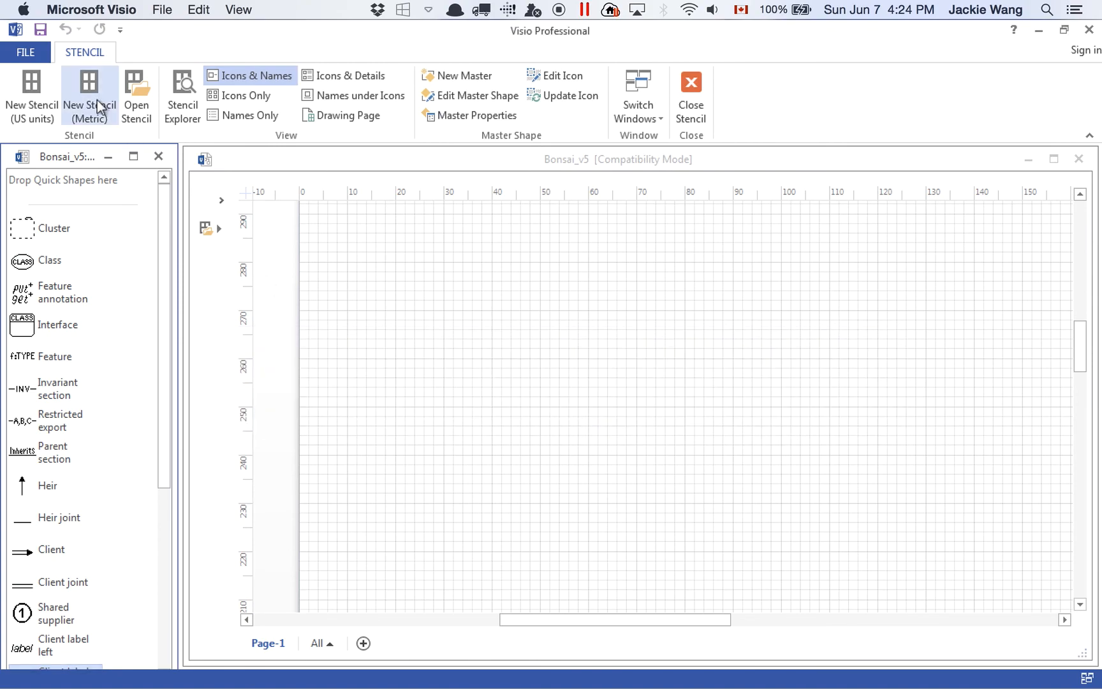
Start saving the Bonsai_v5 file as a copy on the computer, choosing the Desktop folder as the location
click(27, 52)
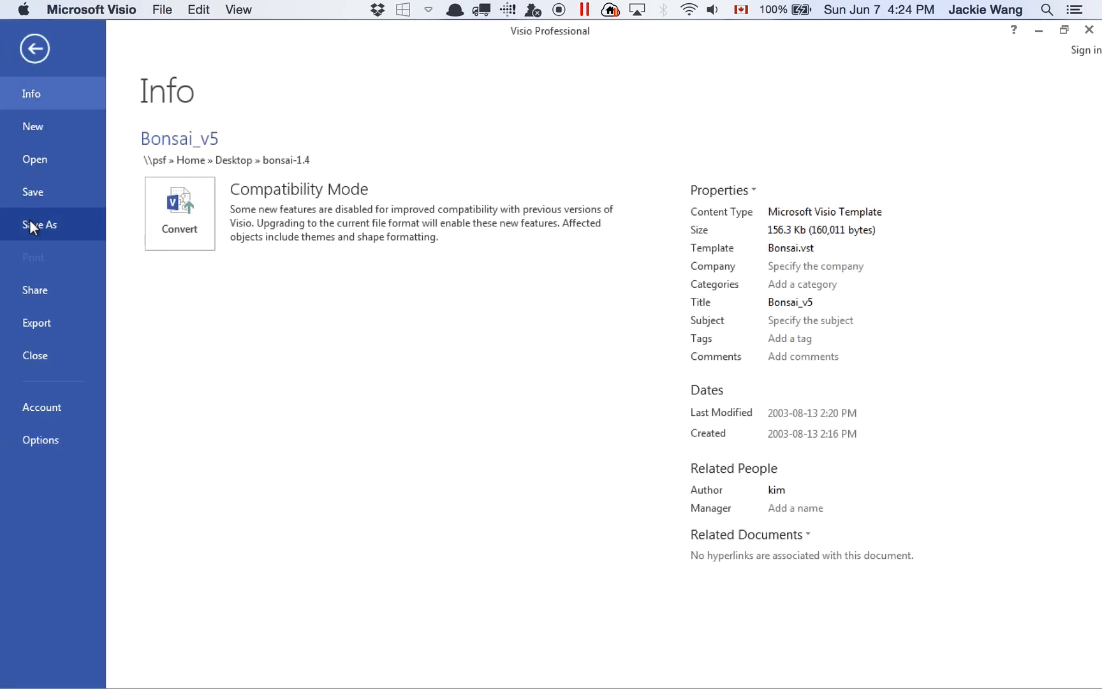
click(29, 225)
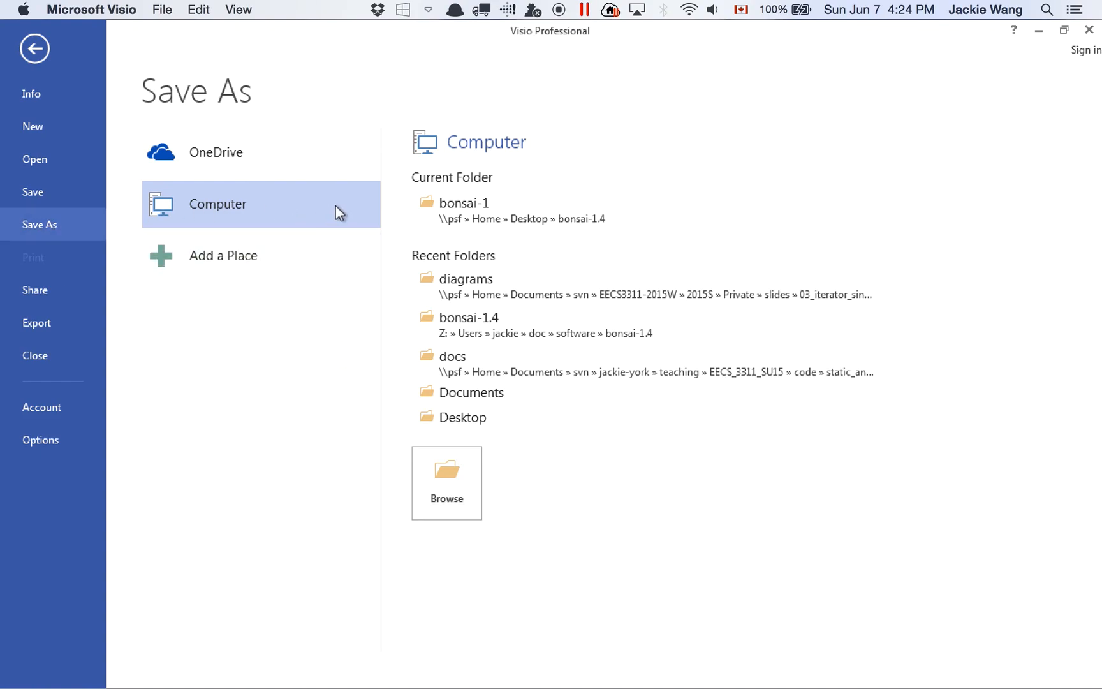
click(290, 205)
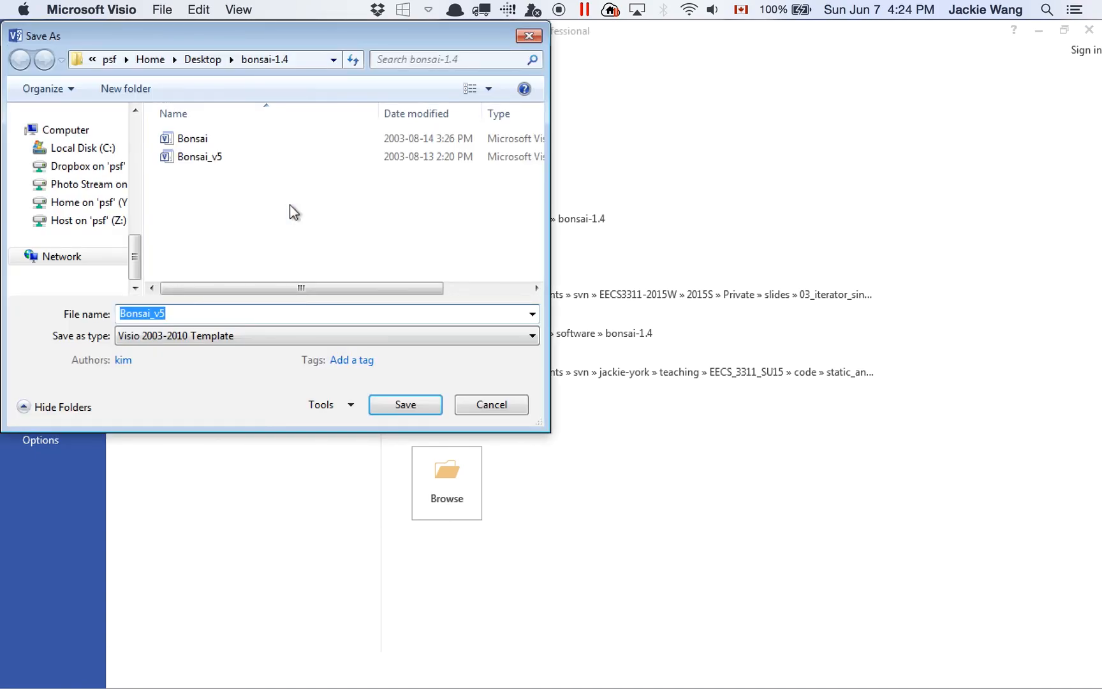
click(511, 409)
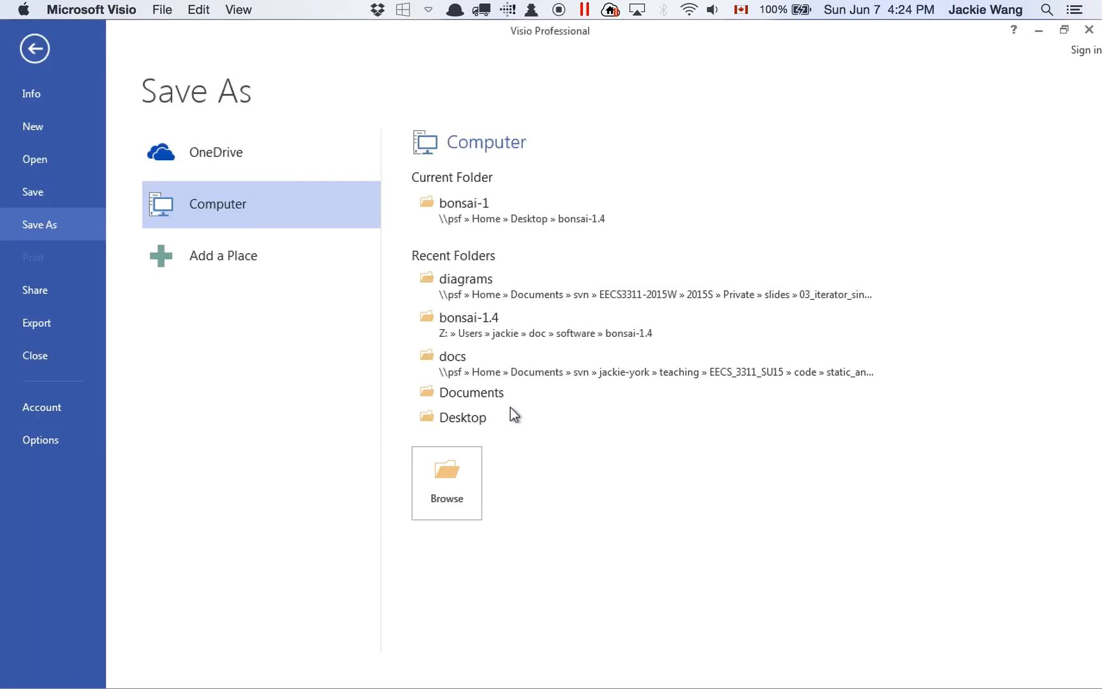
double_click(227, 202)
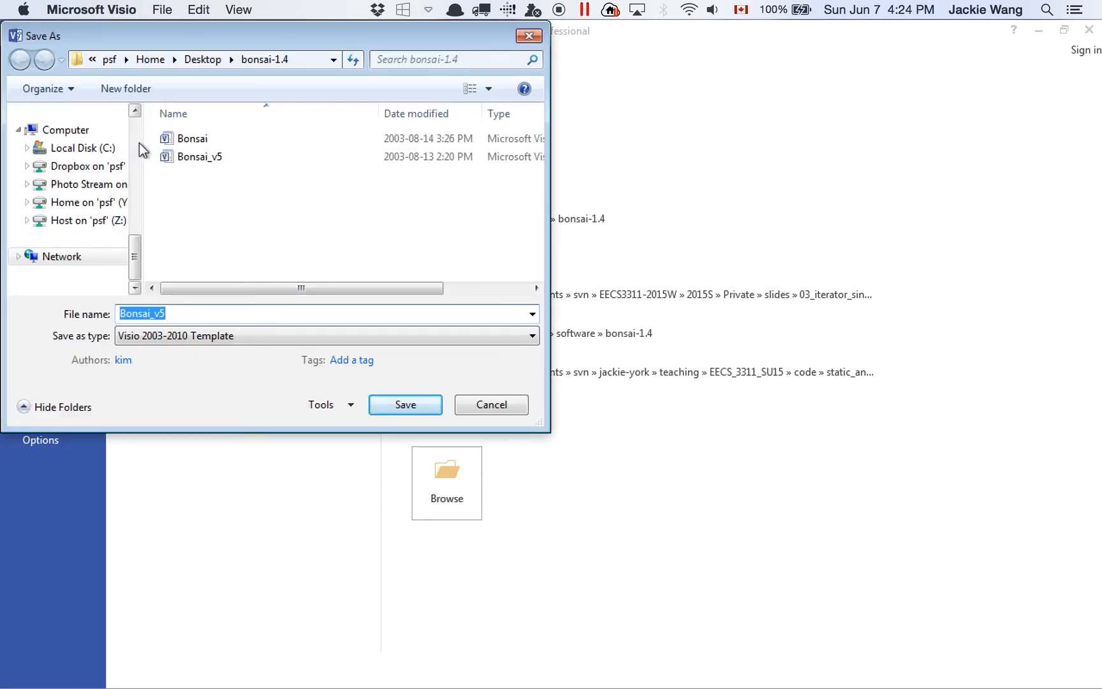
scroll(138, 143, up, 3)
scroll(136, 150, up, 3)
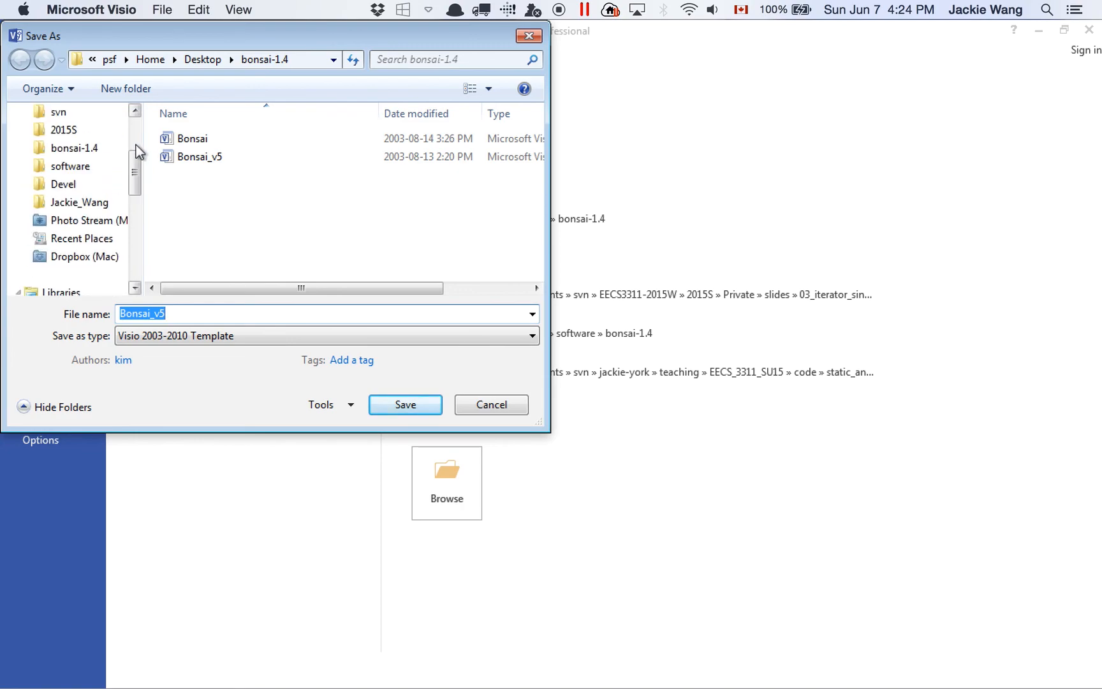
scroll(141, 123, up, 3)
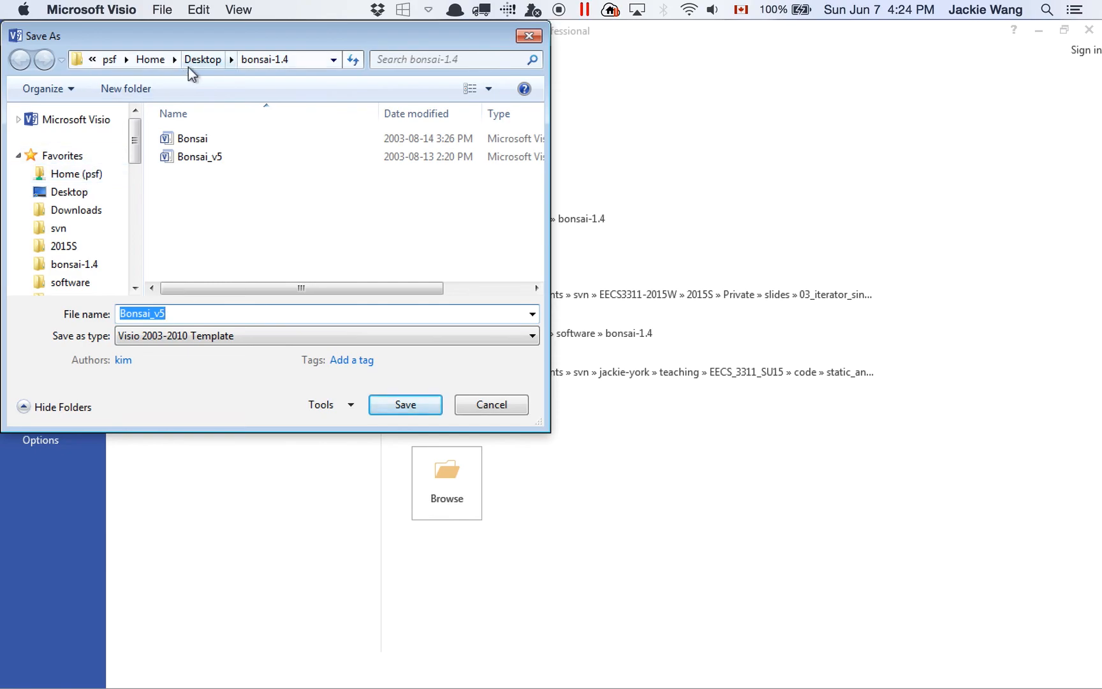
click(218, 59)
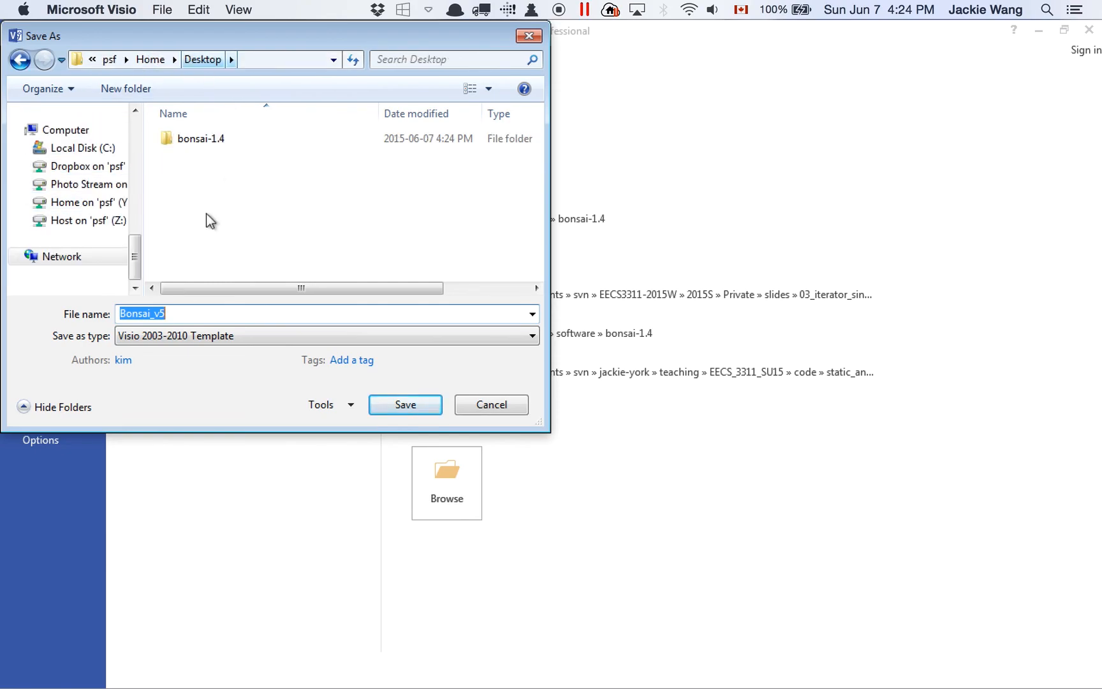
Set the save type to Visio Macro-Enabled Drawing and enter the file name EECS331-Visio-HelloWorld
click(236, 332)
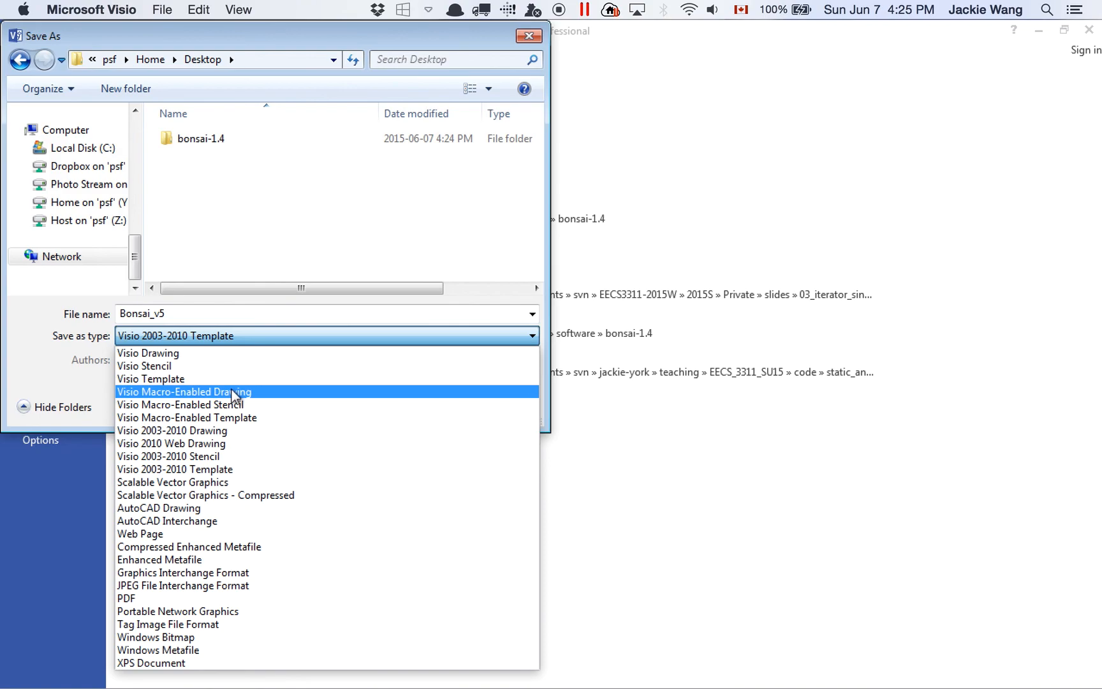
click(298, 393)
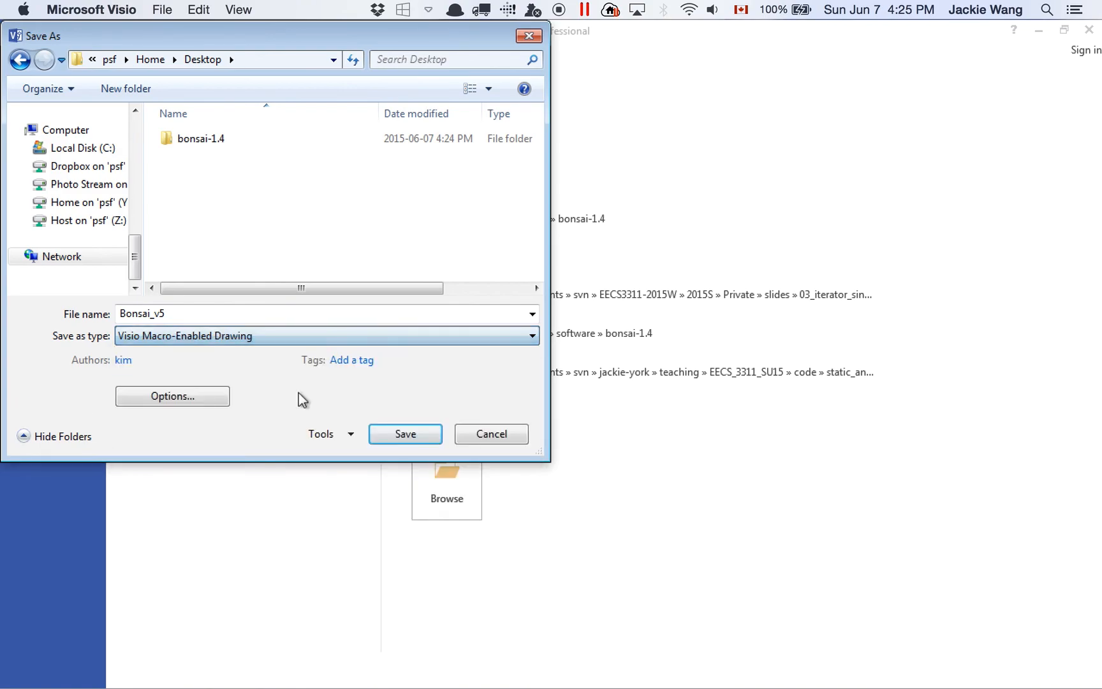
click(212, 315)
click(214, 317)
drag(214, 317, 60, 321)
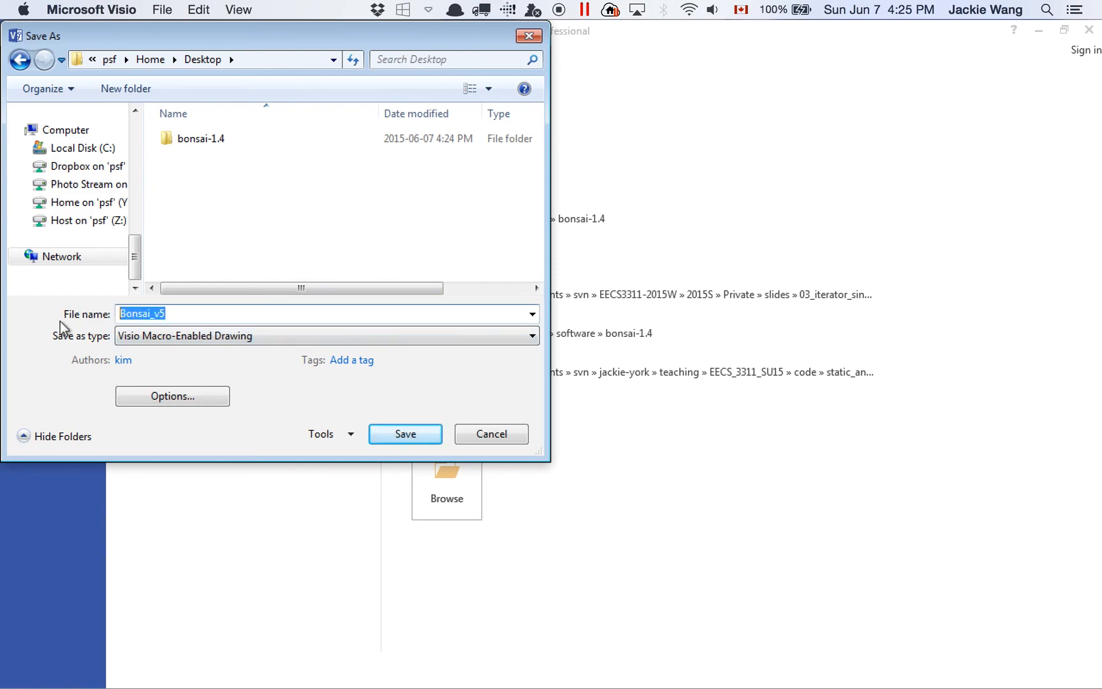
text(V)
key(BackSpace)
text(EECS331-Visio_)
key(BackSpace)
text(-HelloWorld)
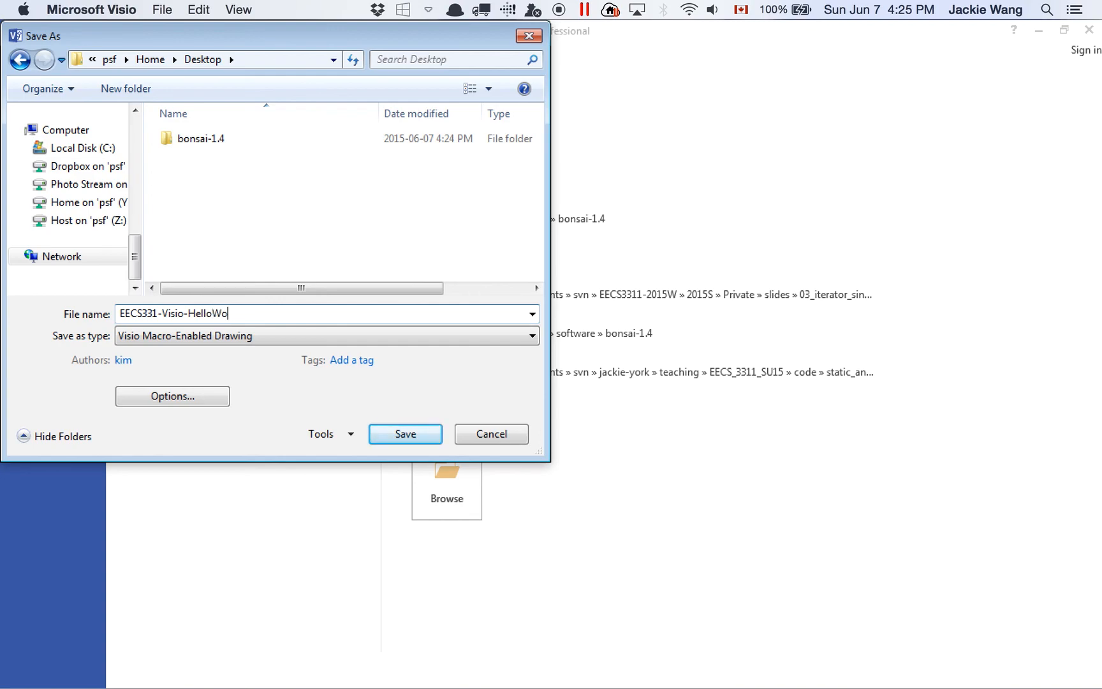
Replace HelloWorld in the file name with Bank and save the drawing as EECS331-Visio-Bank
key(shift+Left)
key(shift+Left)
key(shift+Left)
key(shift+Left)
key(shift+Left)
key(shift+Left)
key(shift+Left)
key(shift+Left)
key(shift+Left)
key(shift+Left)
text(Bank)
click(380, 435)
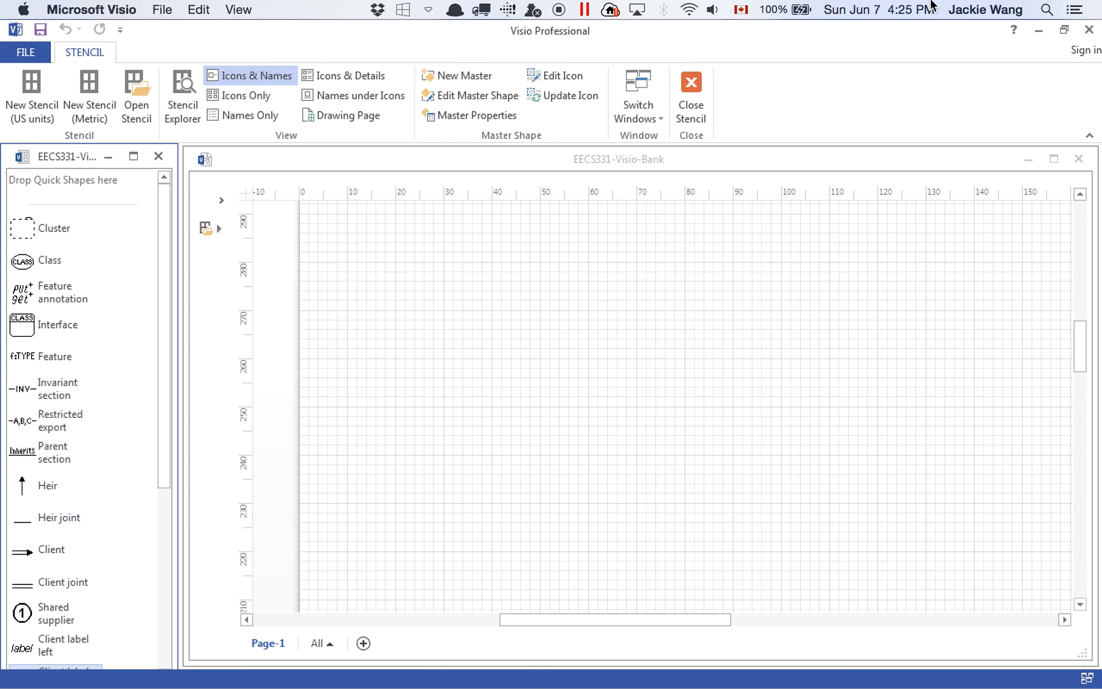
Reopen the EECS331-Visio-Bank.vsdm drawing from the desktop and rename Page-1 to Bank
click(1089, 29)
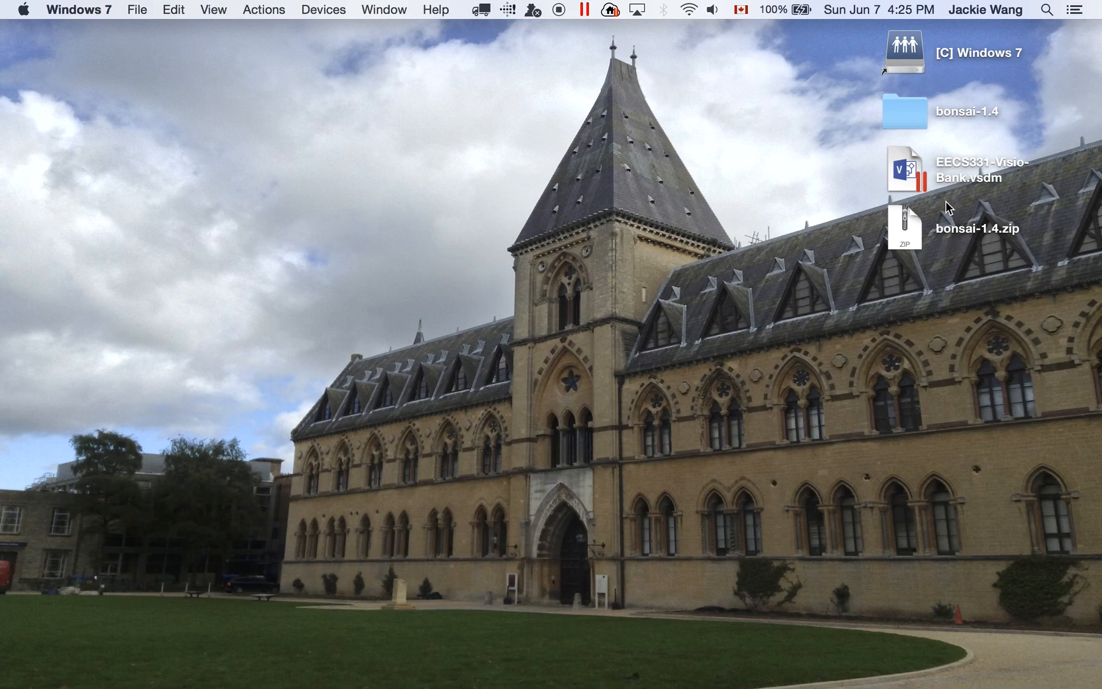
double_click(974, 163)
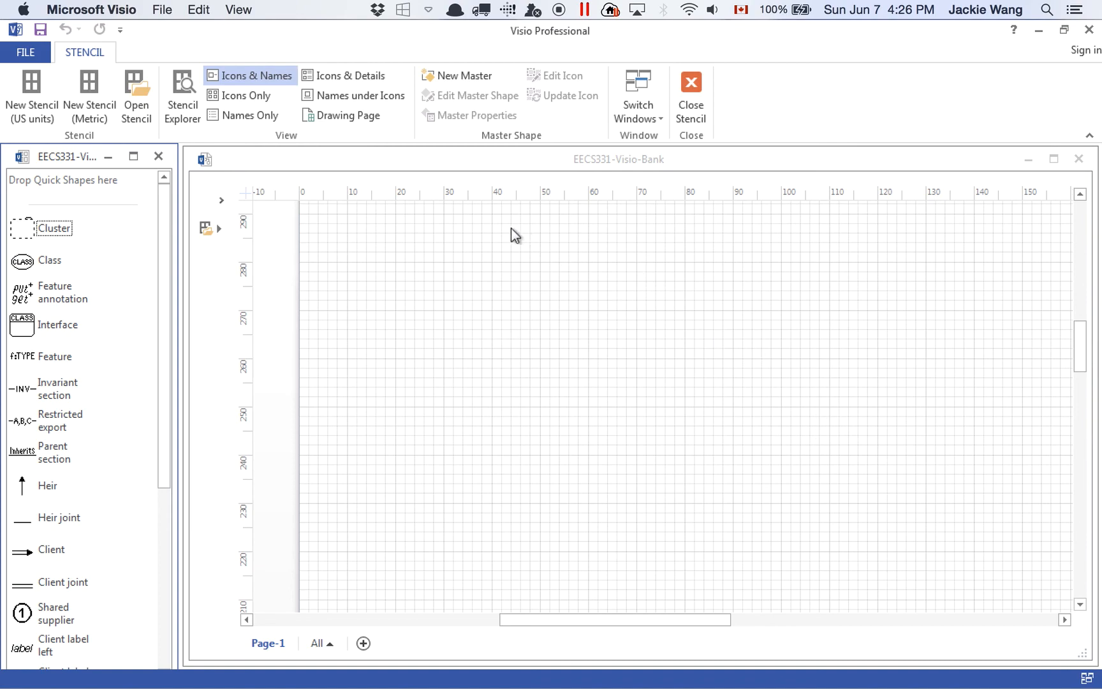
click(276, 648)
double_click(274, 645)
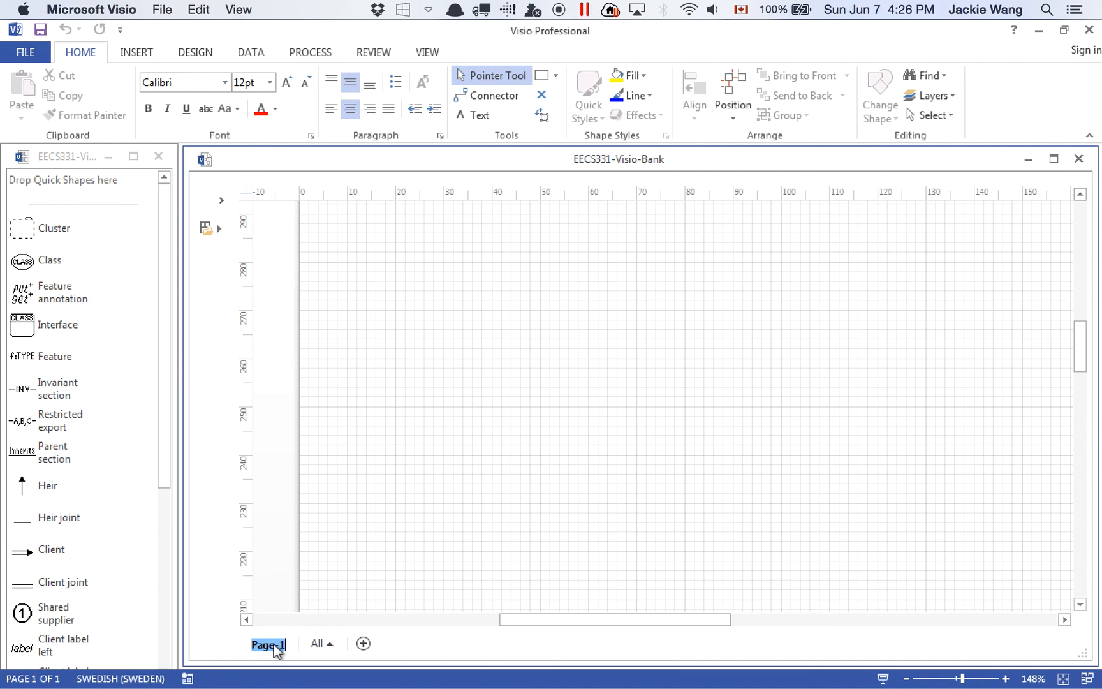
text(Bank)
key(Return)
right_click(279, 644)
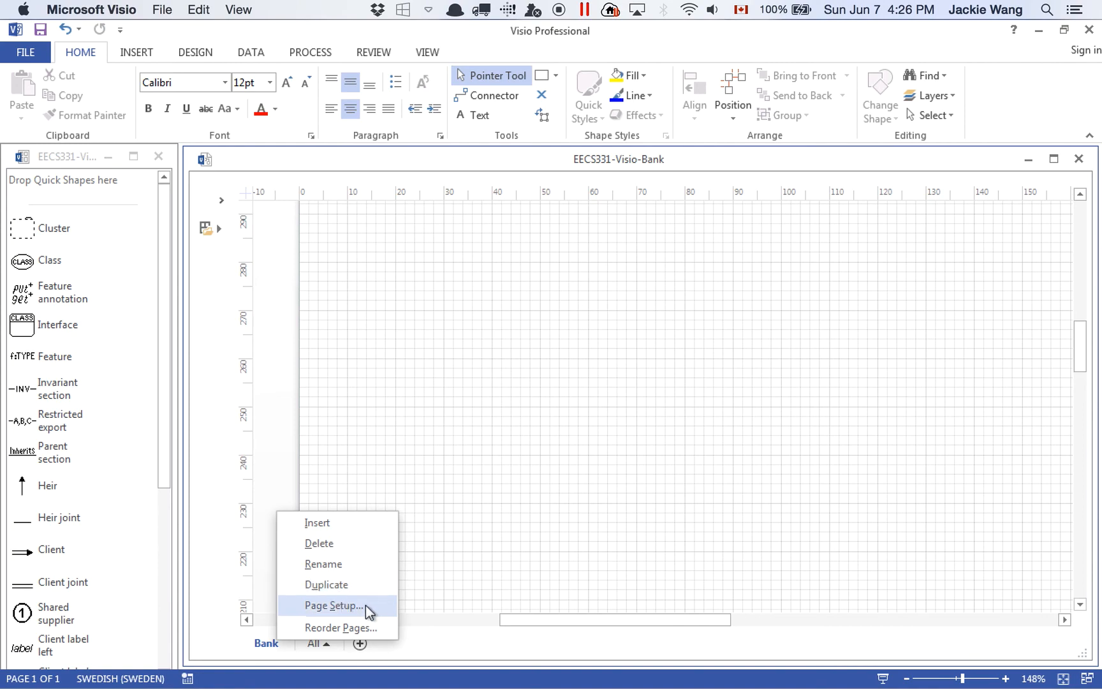
click(331, 606)
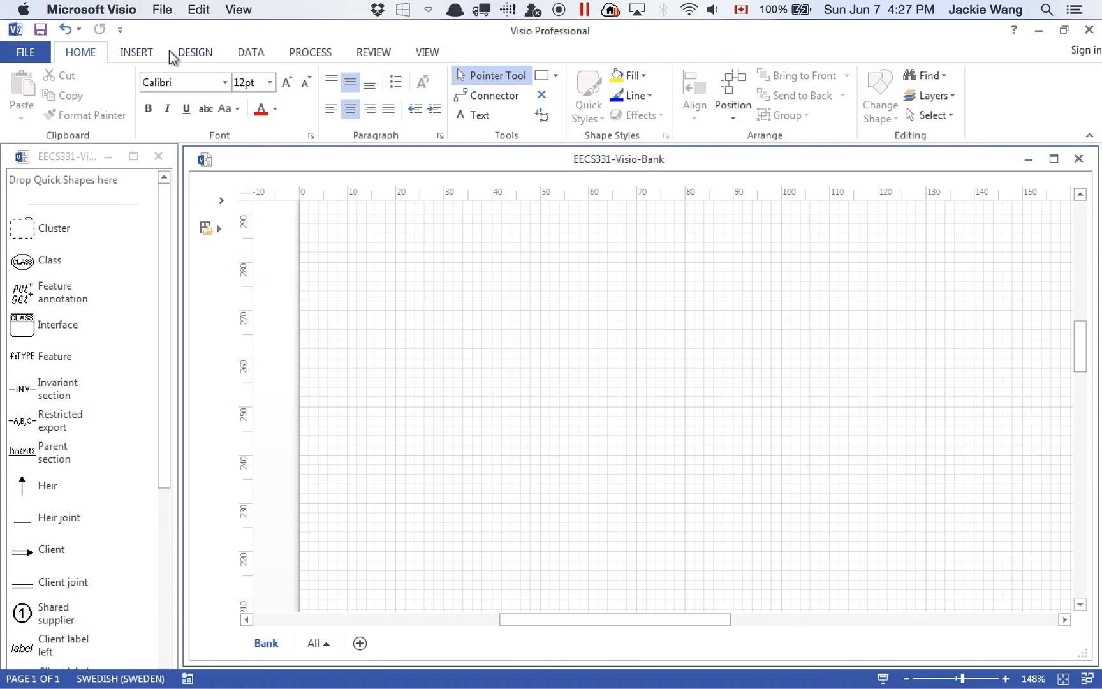
click(428, 53)
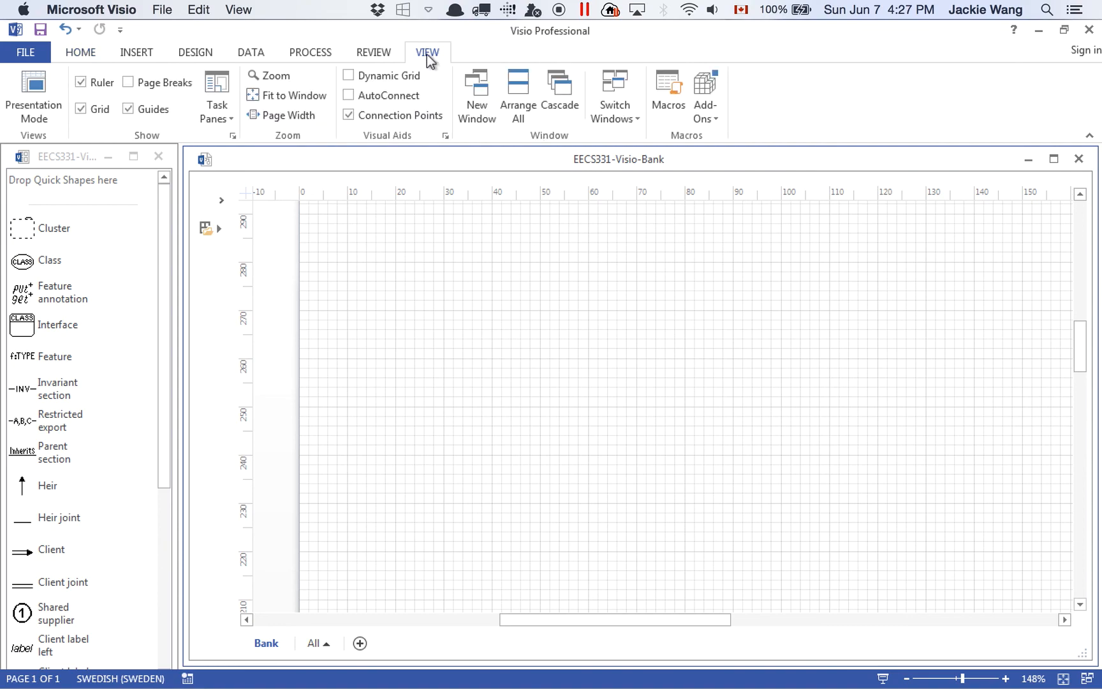
click(81, 53)
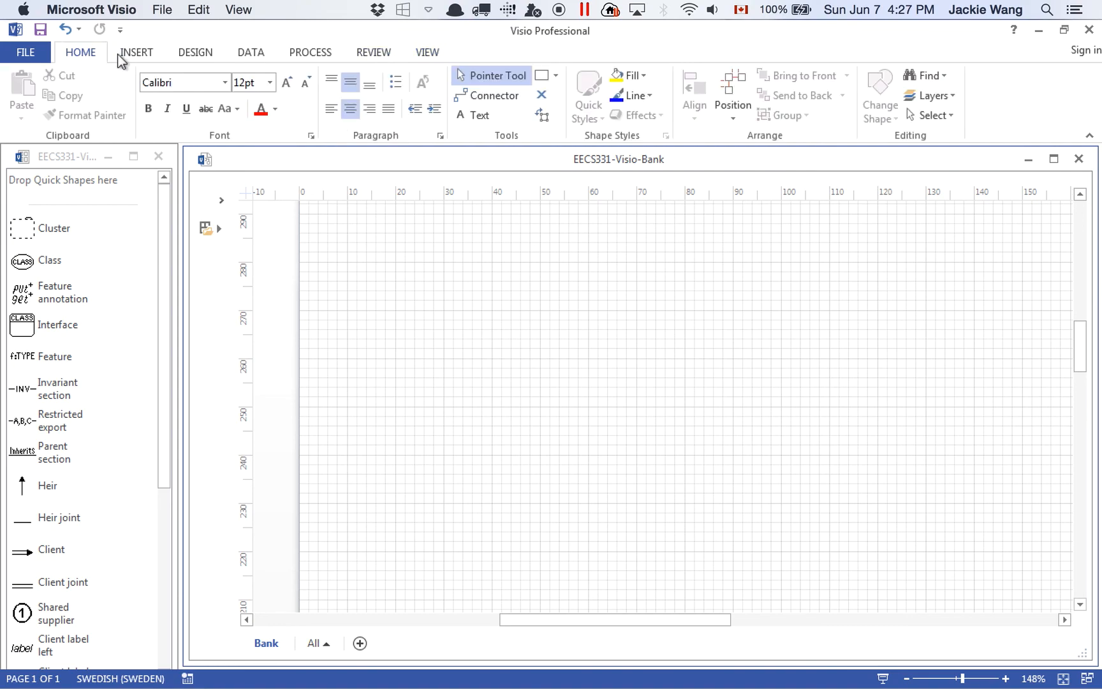
click(134, 53)
click(191, 52)
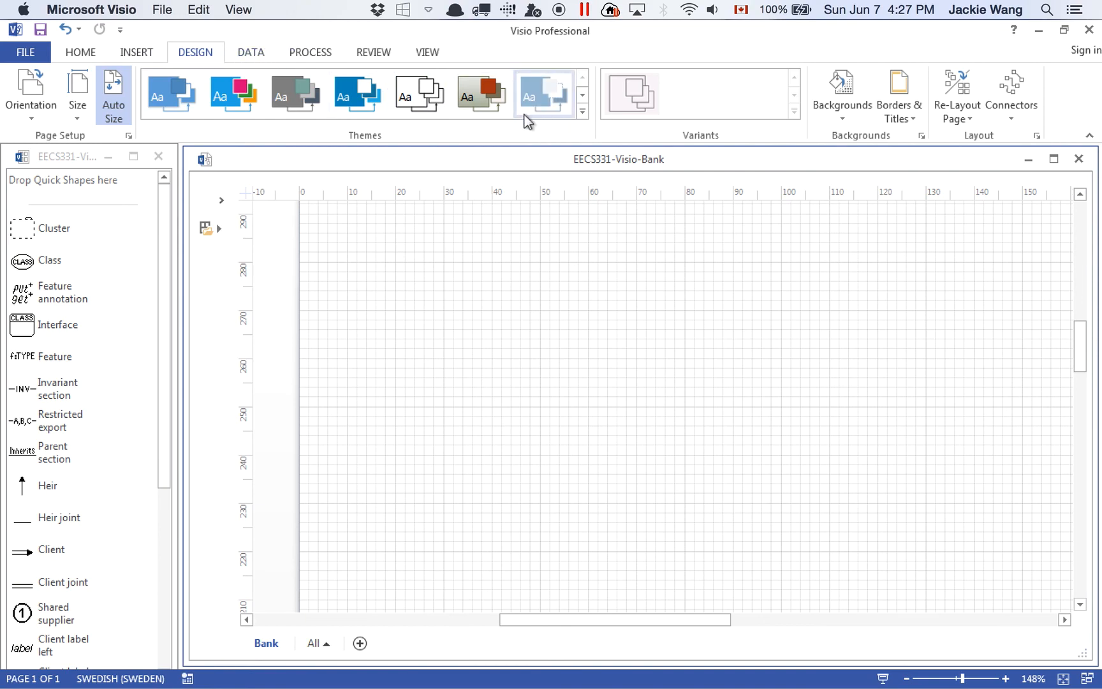
Set the drawing's zoom magnification to 75% and centre the page in the view
click(432, 55)
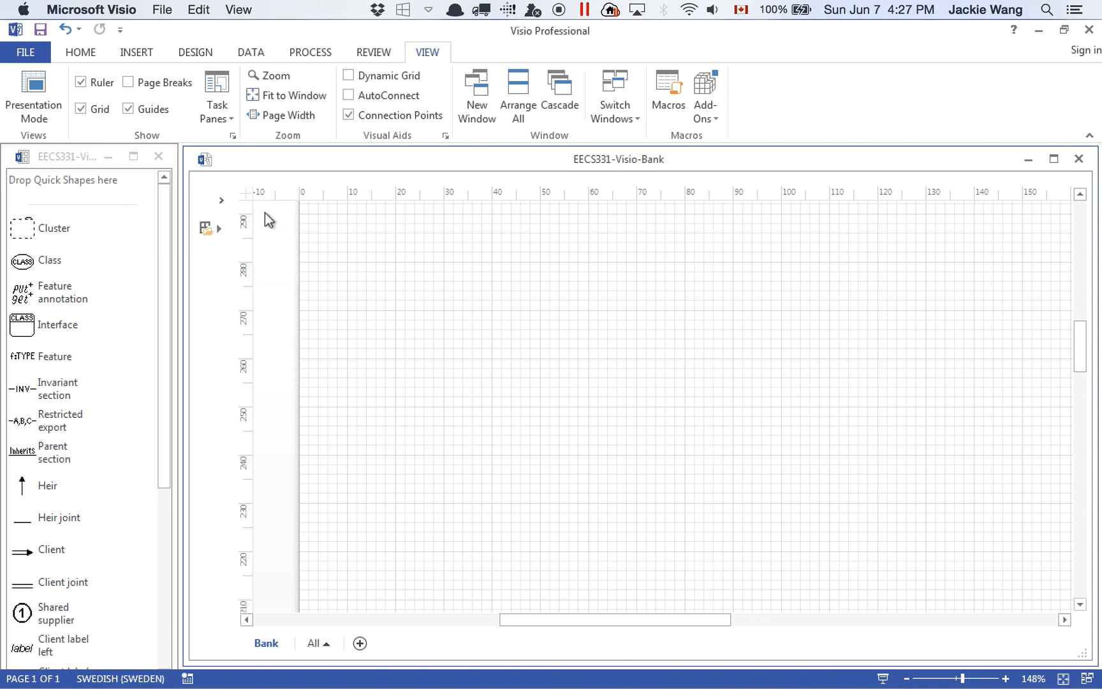
click(268, 76)
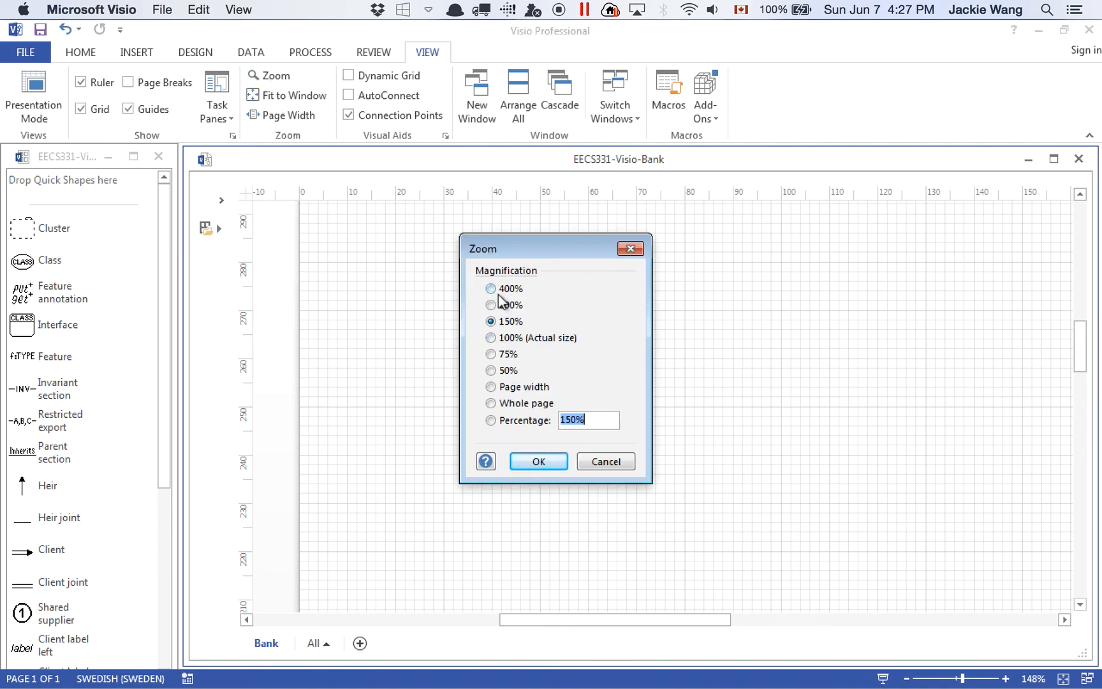
click(491, 354)
click(537, 462)
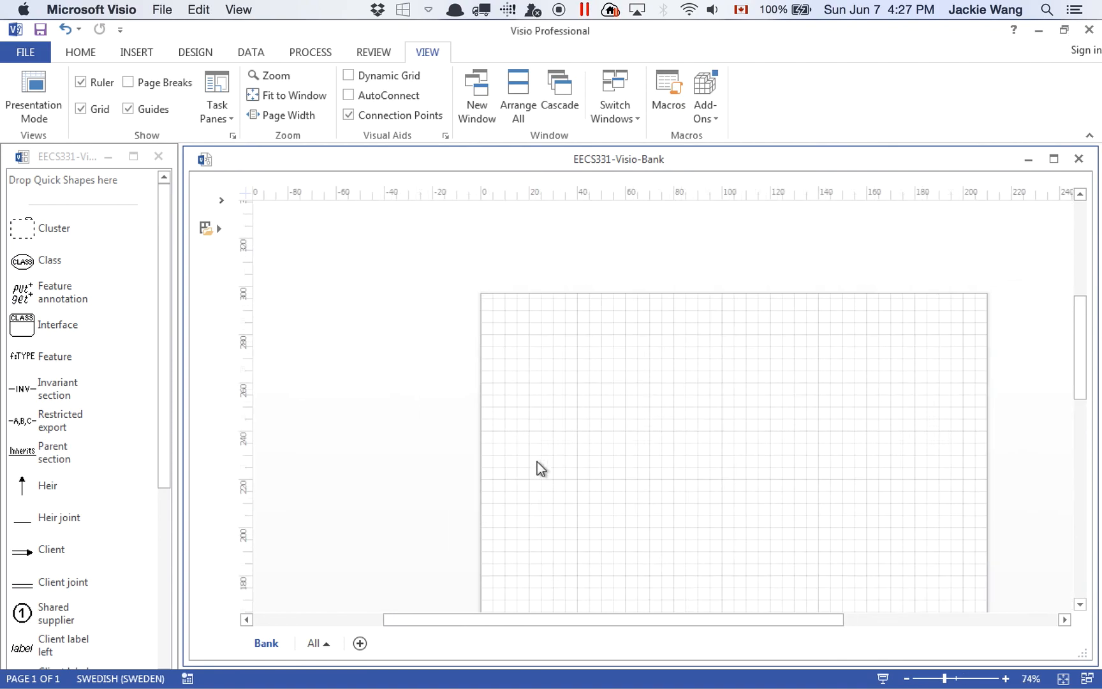
drag(1076, 364, 1080, 379)
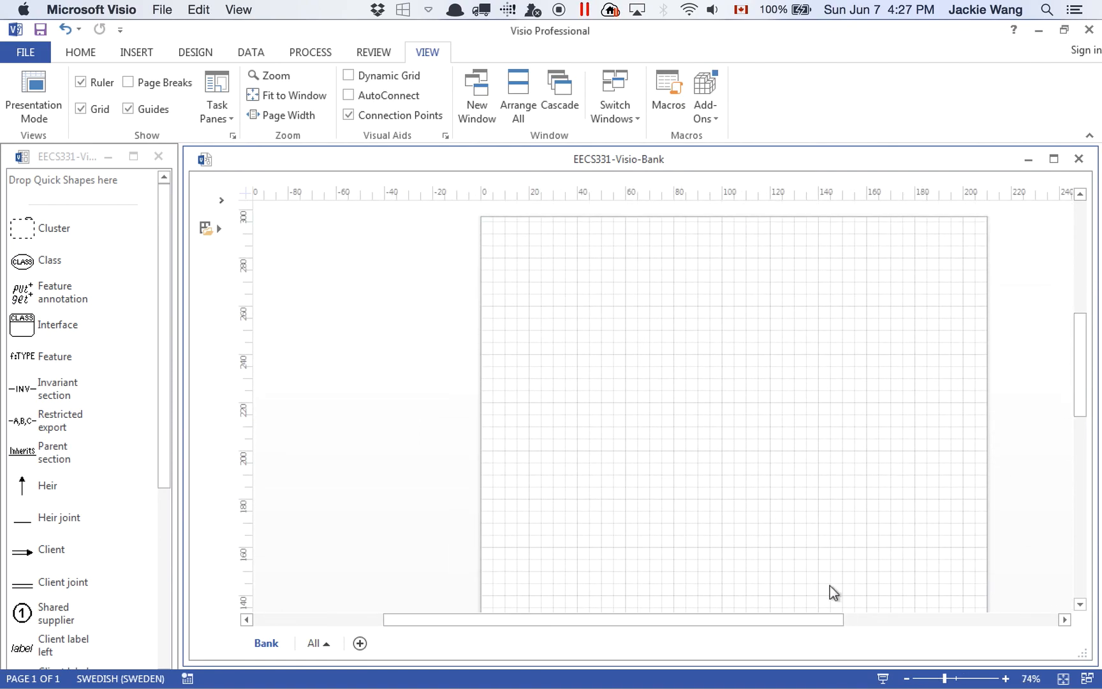
drag(813, 614, 872, 618)
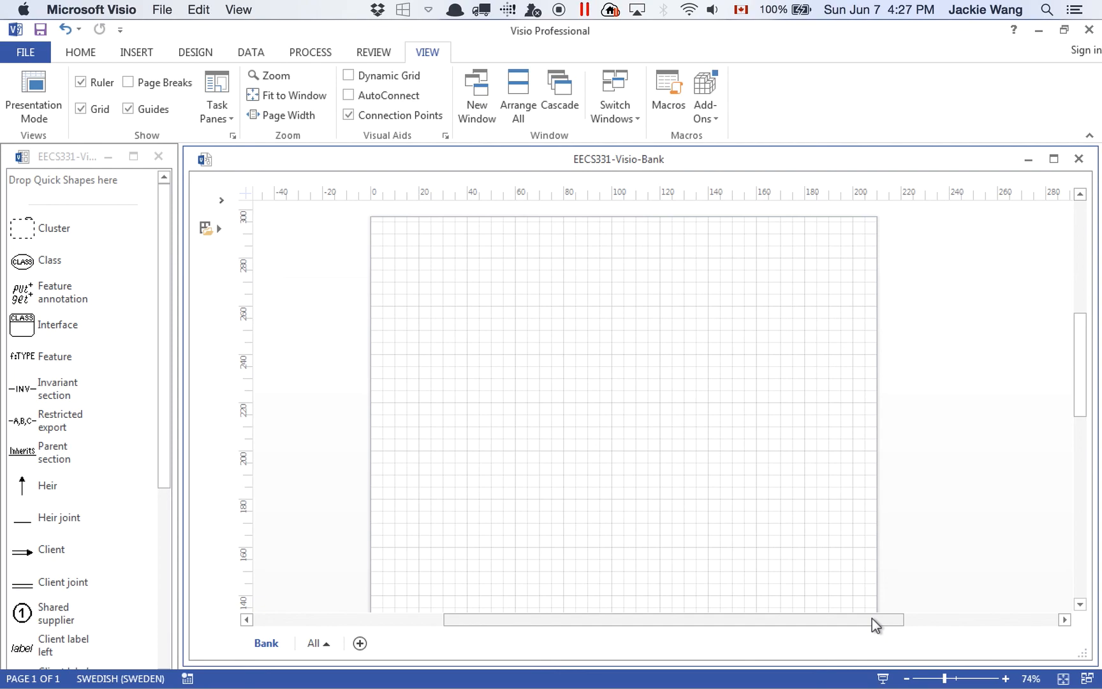
drag(873, 618, 873, 618)
Place a Cluster shape, about 90 by 60 mm, near the upper-left corner of the Bank page
drag(29, 227, 65, 238)
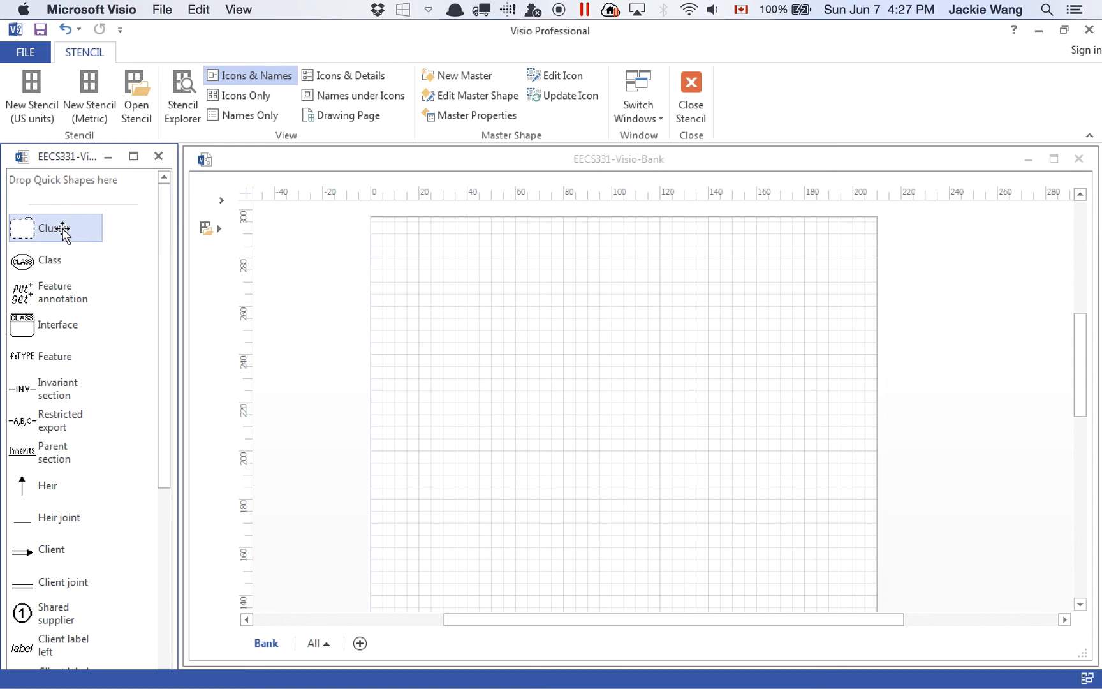
drag(66, 229, 487, 333)
click(479, 271)
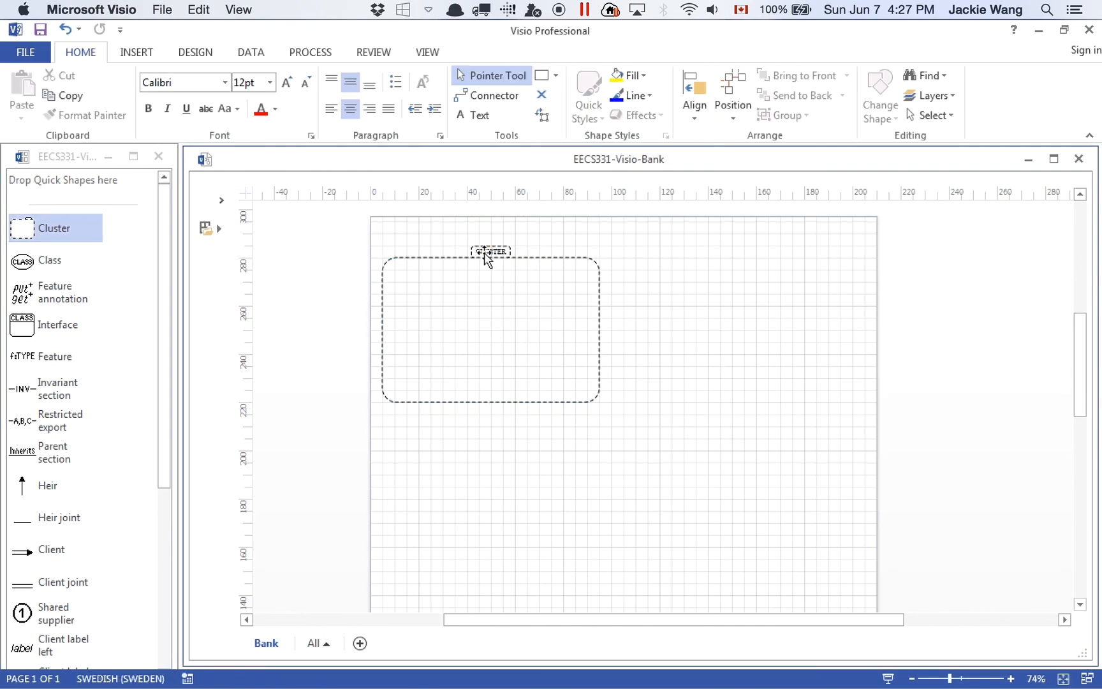
Set the cluster label's font size to 12 pt and change its text to BANK
double_click(485, 253)
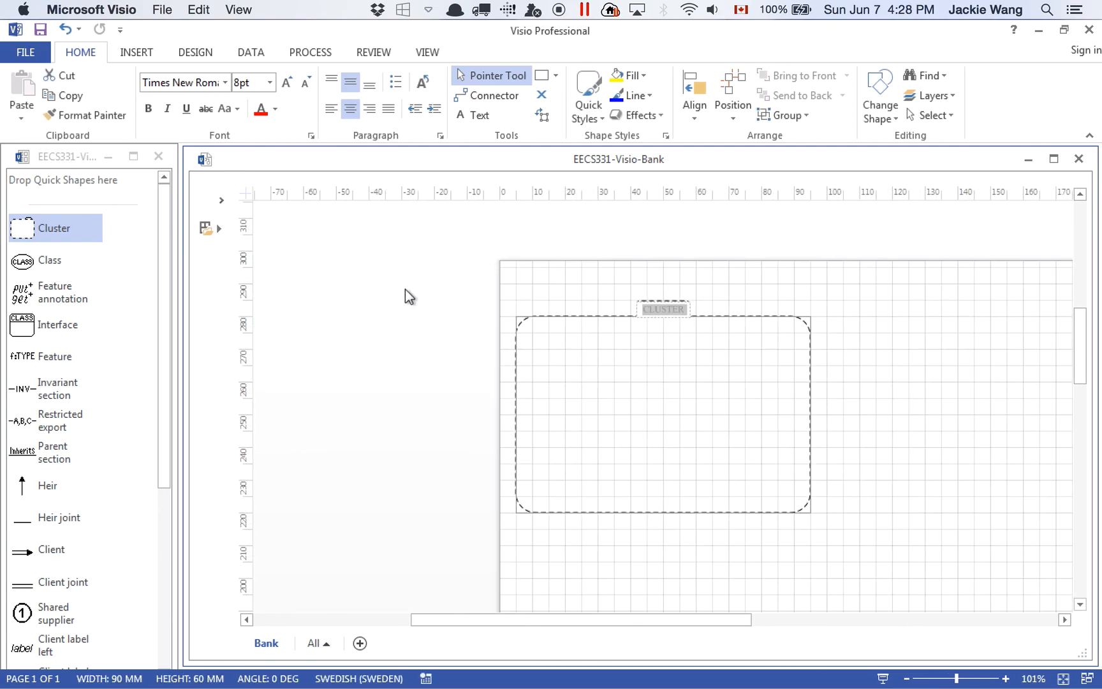
click(683, 364)
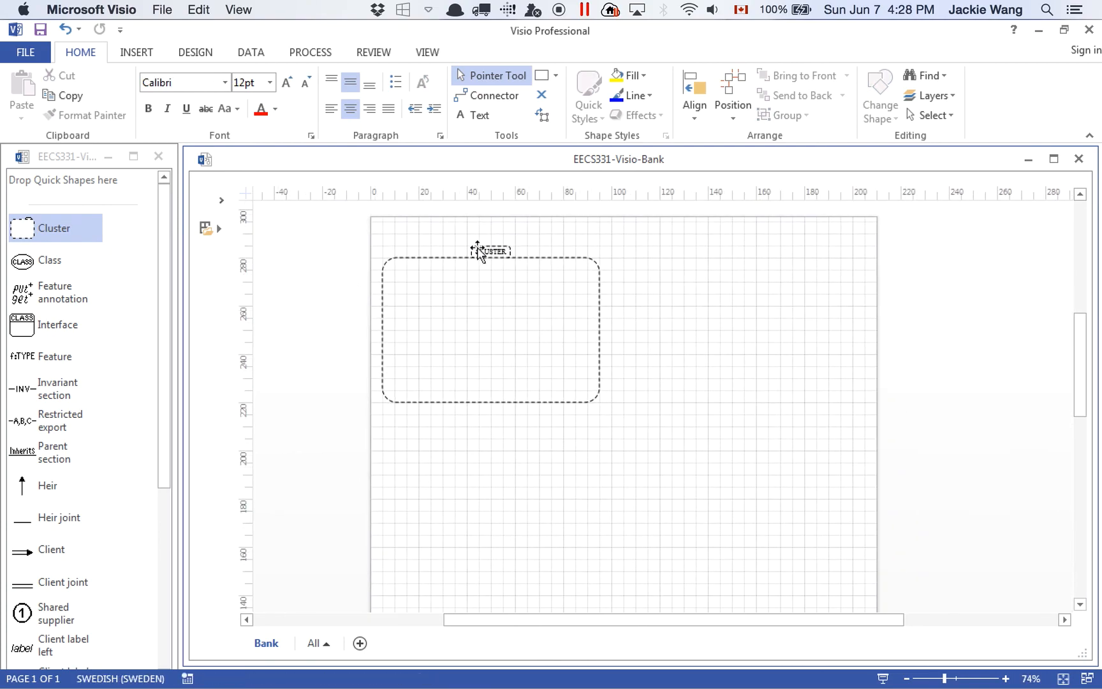
double_click(484, 250)
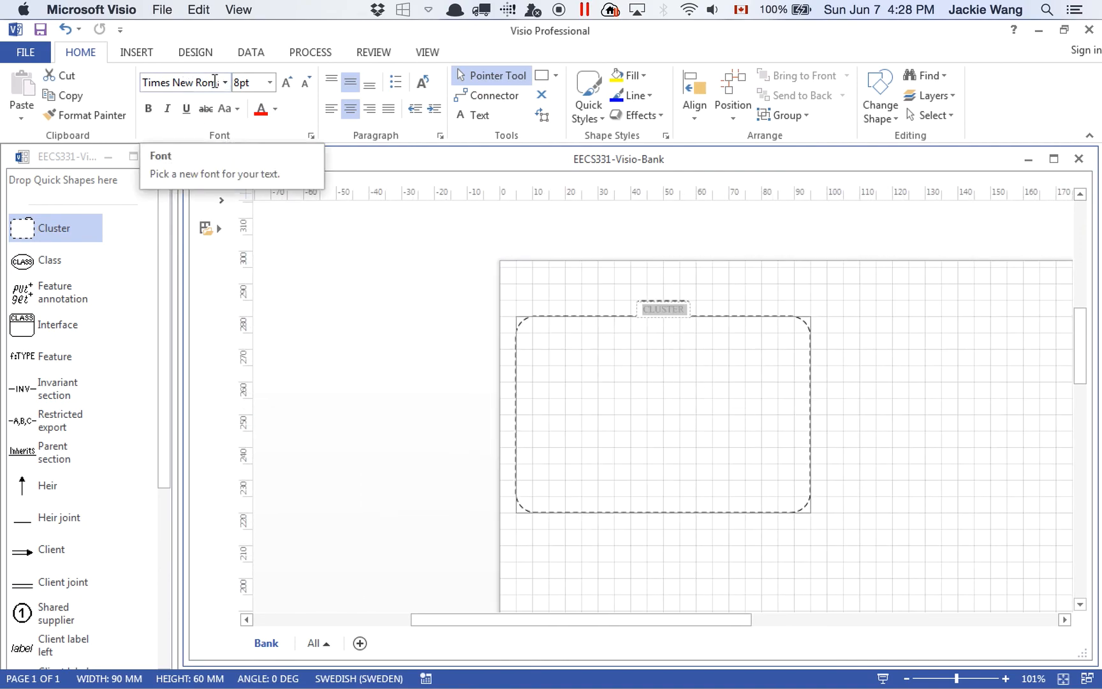
click(253, 82)
key(BackSpace)
key(BackSpace)
key(BackSpace)
text(12)
key(Return)
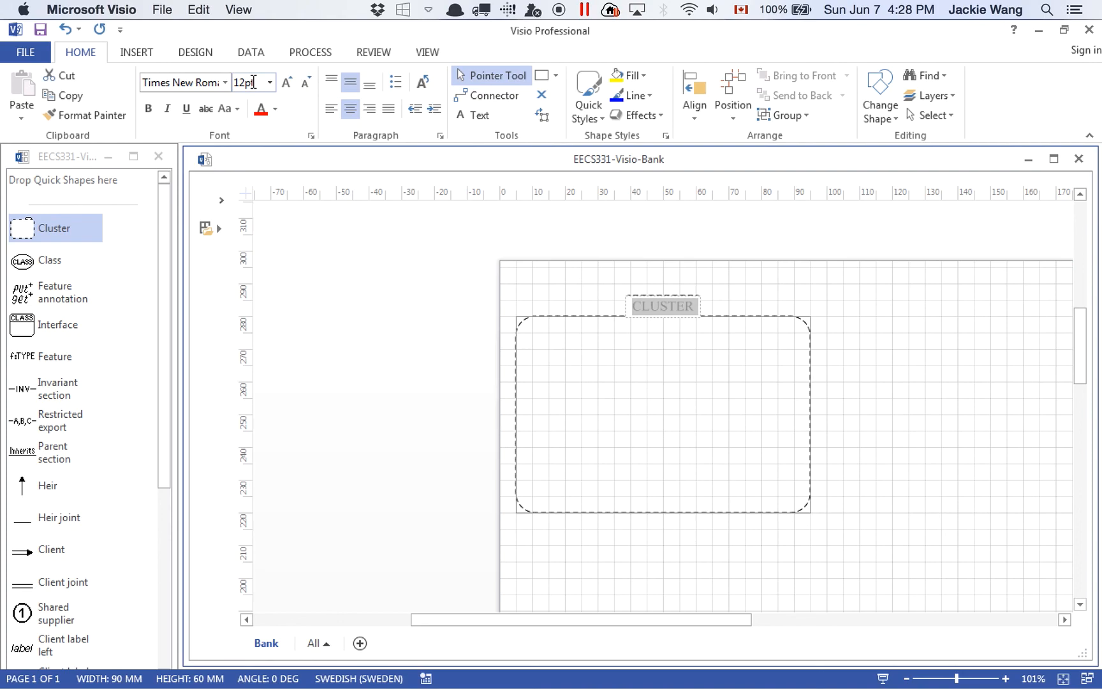
text(BANK)
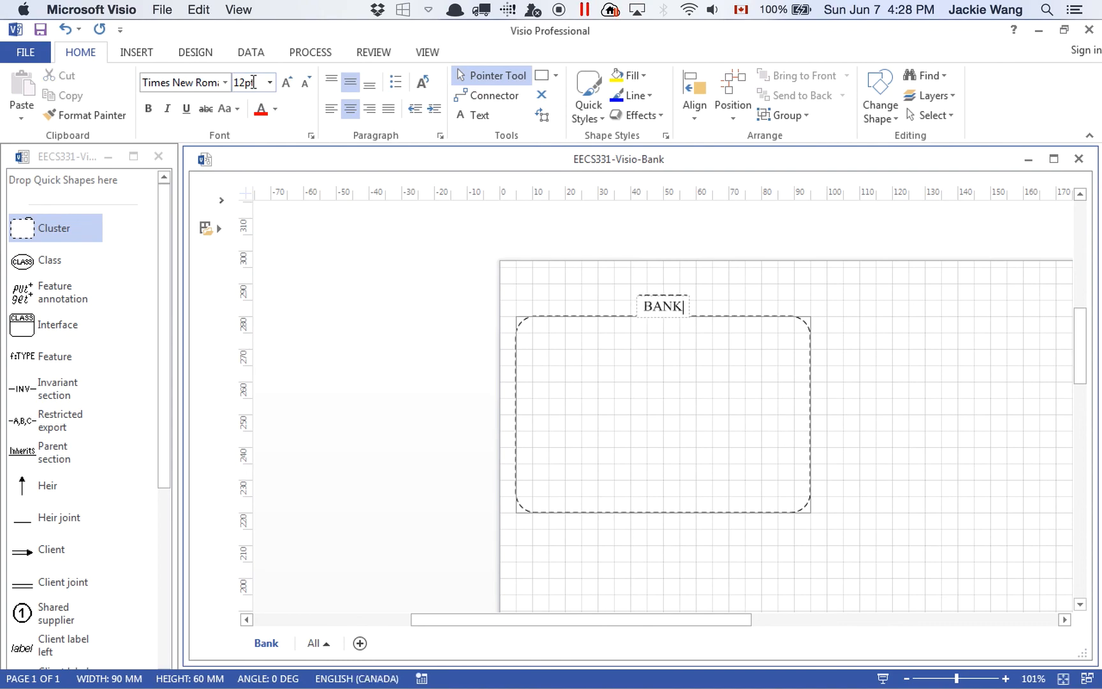
key(Escape)
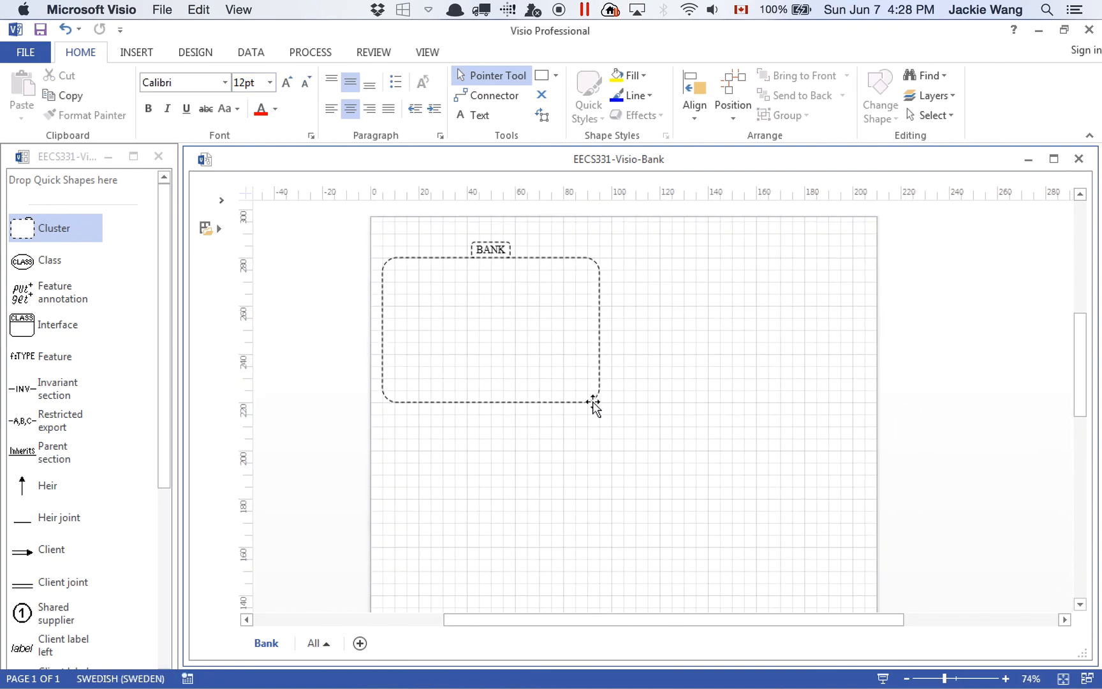
Enlarge the BANK cluster from its lower-right corner to about 125 mm wide and 83 mm high
click(596, 398)
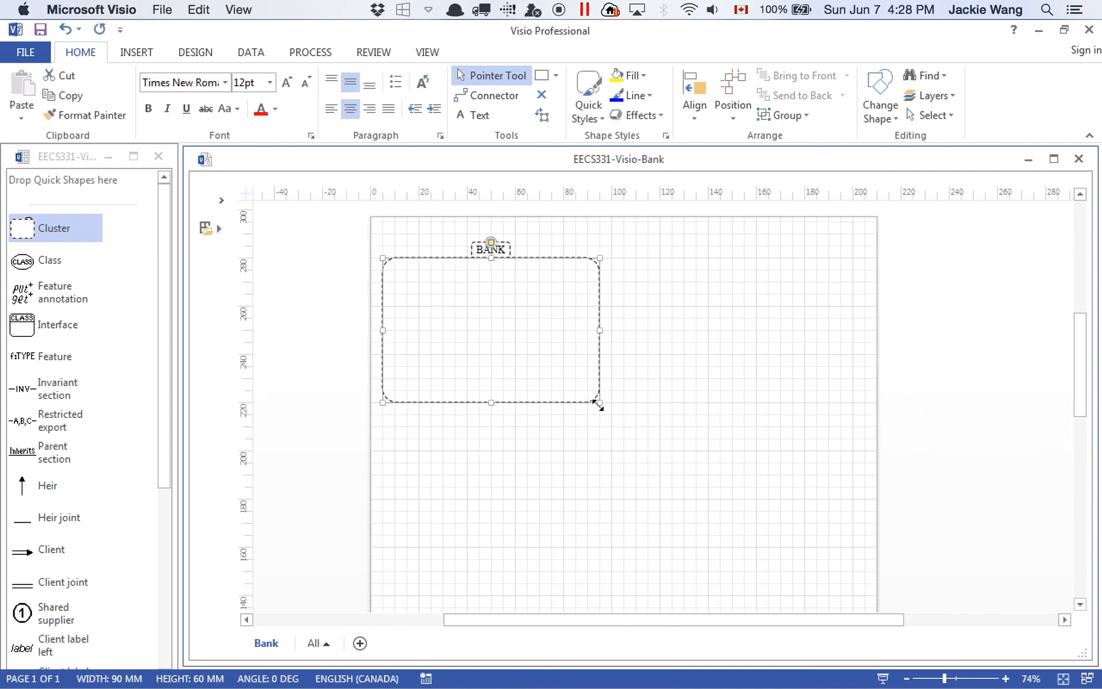
drag(596, 399, 620, 487)
drag(593, 463, 593, 463)
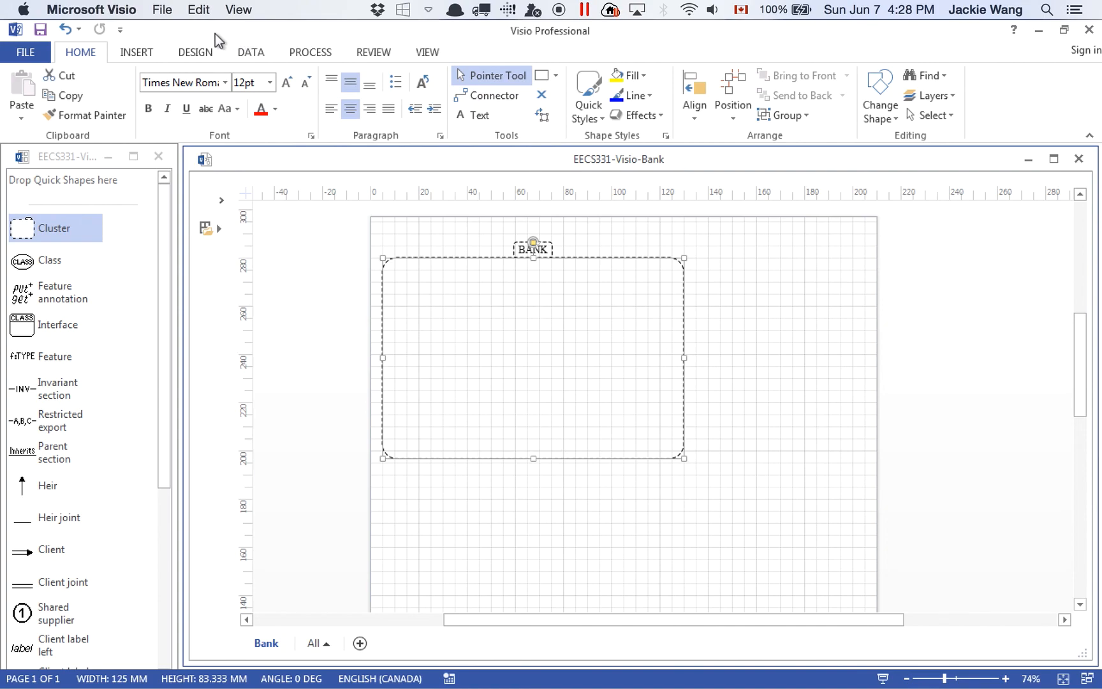
Change the page orientation to Landscape
click(194, 55)
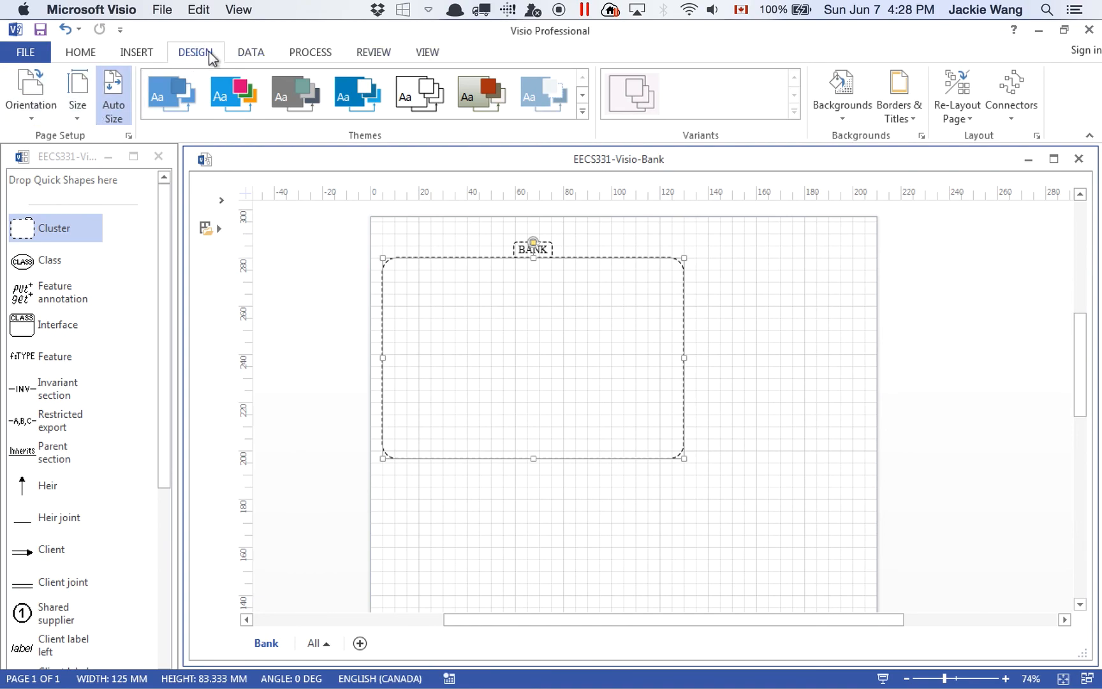
click(46, 102)
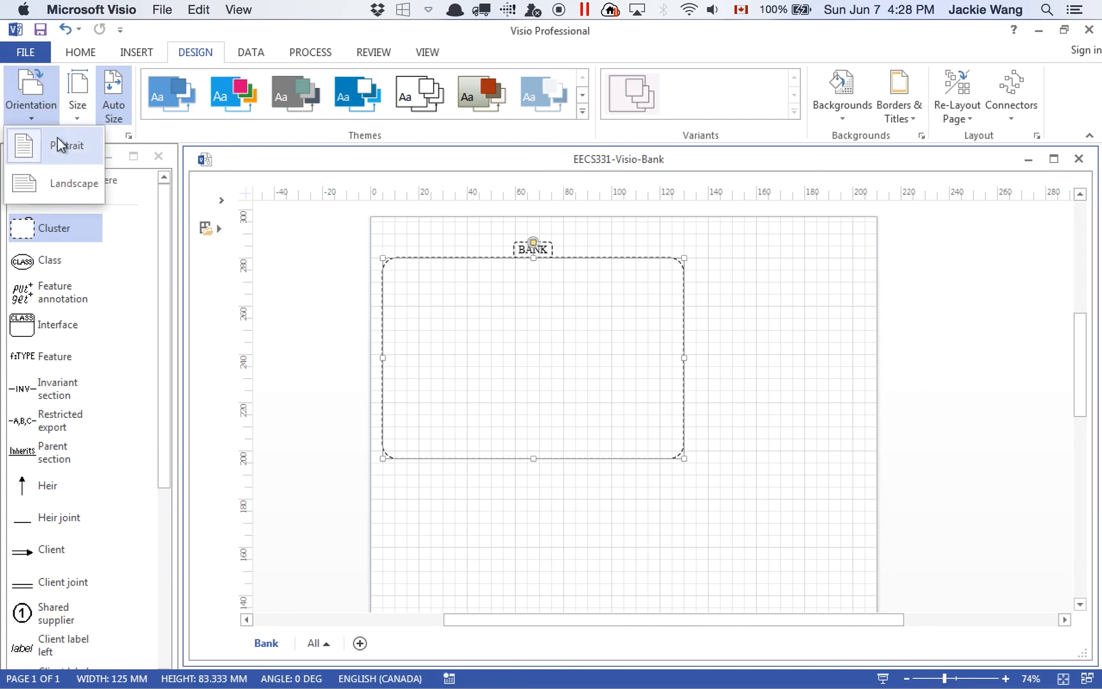
click(65, 180)
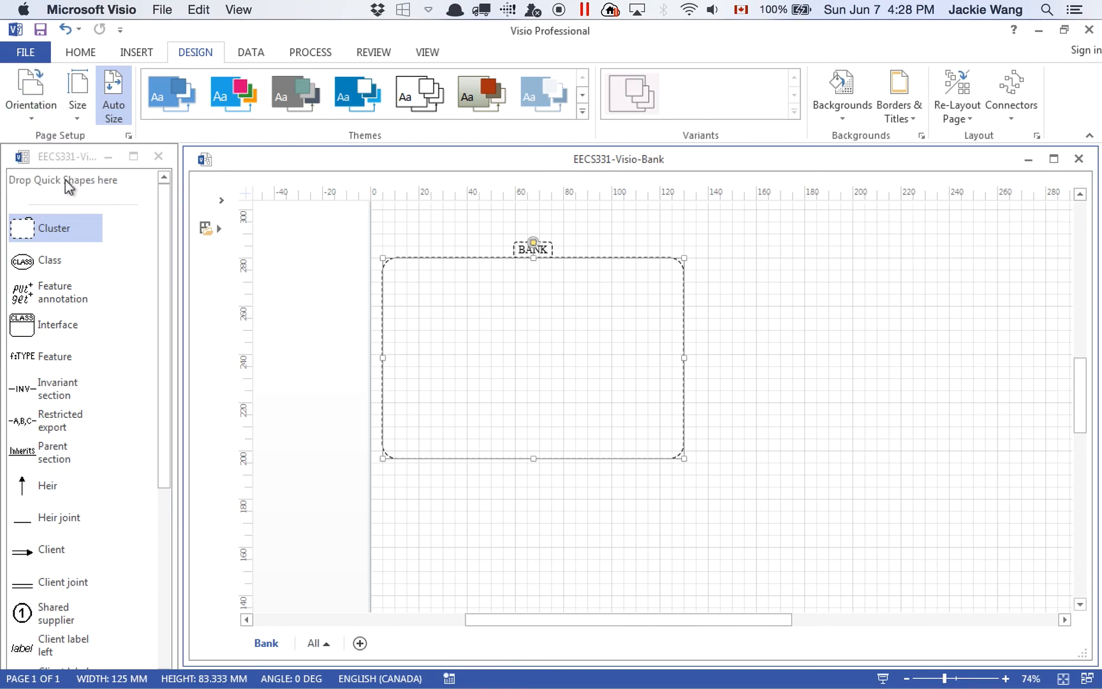
scroll(608, 433, up, 2)
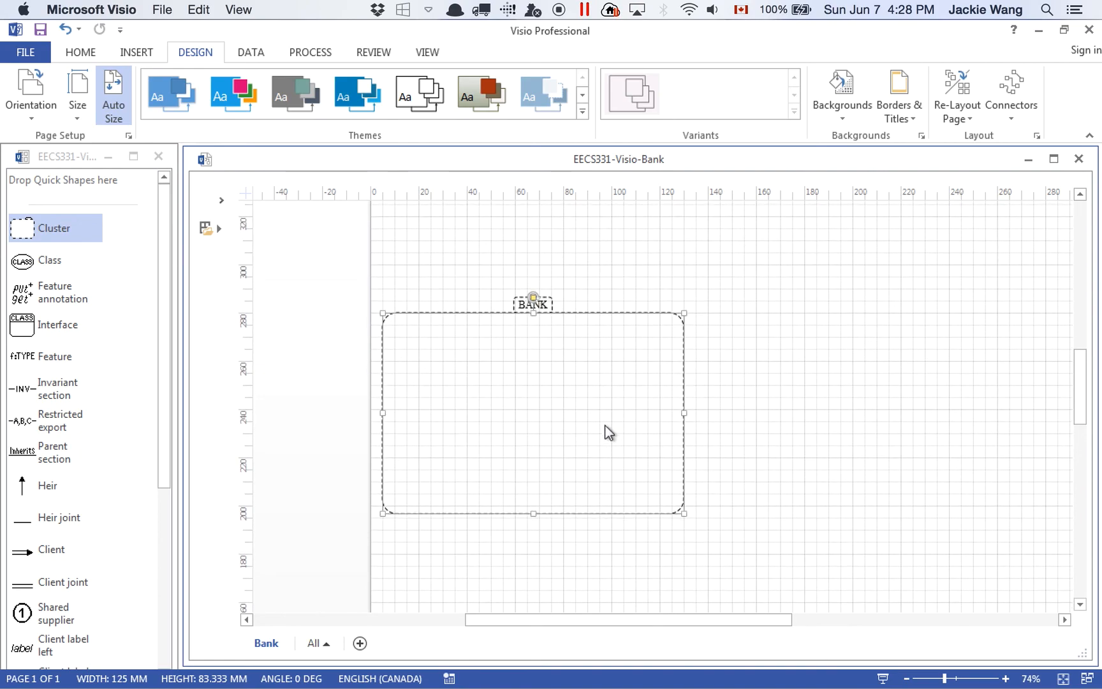
drag(514, 619, 552, 617)
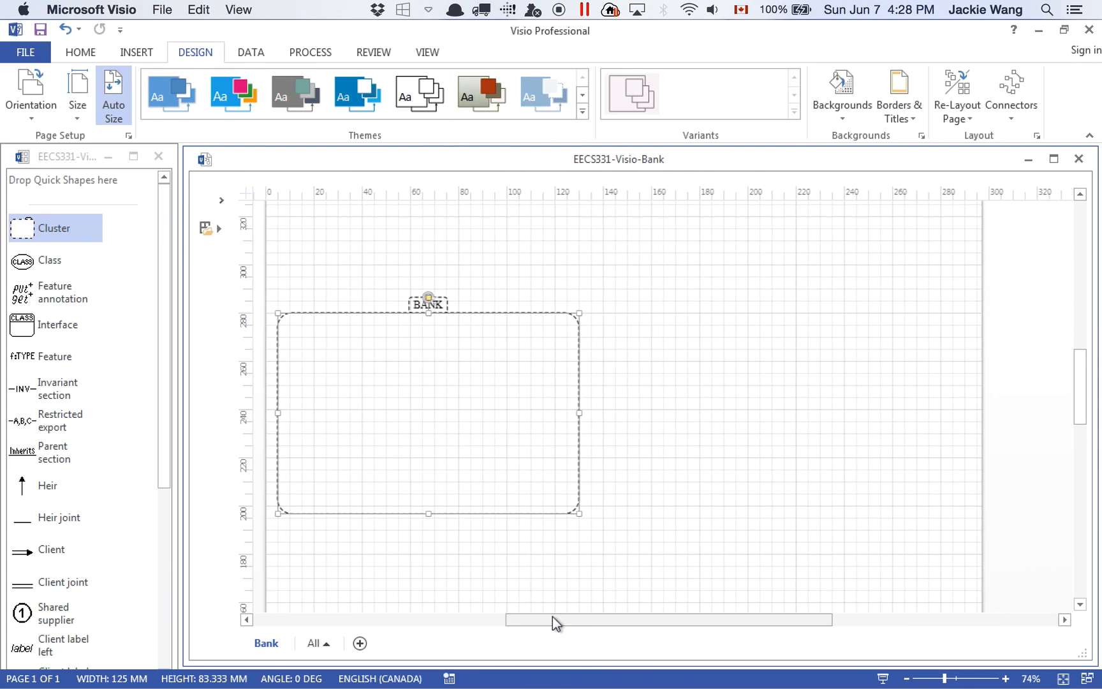
Extend the BANK cluster's bottom and right edges to make it about 163 mm wide and 132 mm high
click(488, 492)
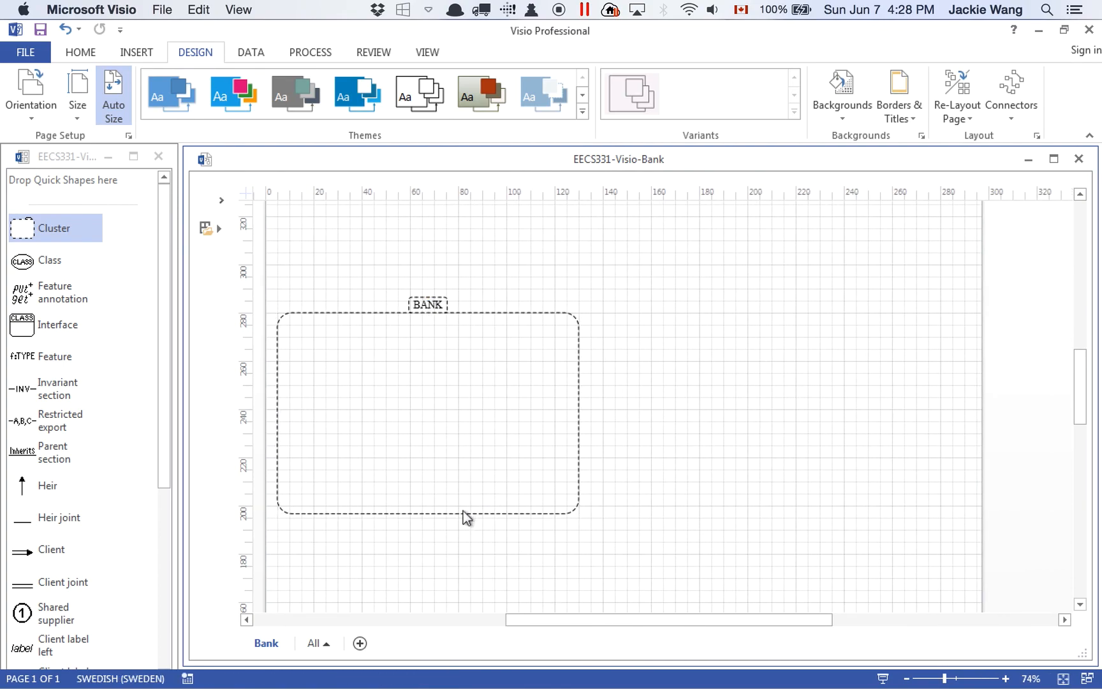
click(419, 514)
drag(428, 514, 429, 606)
drag(579, 444, 669, 445)
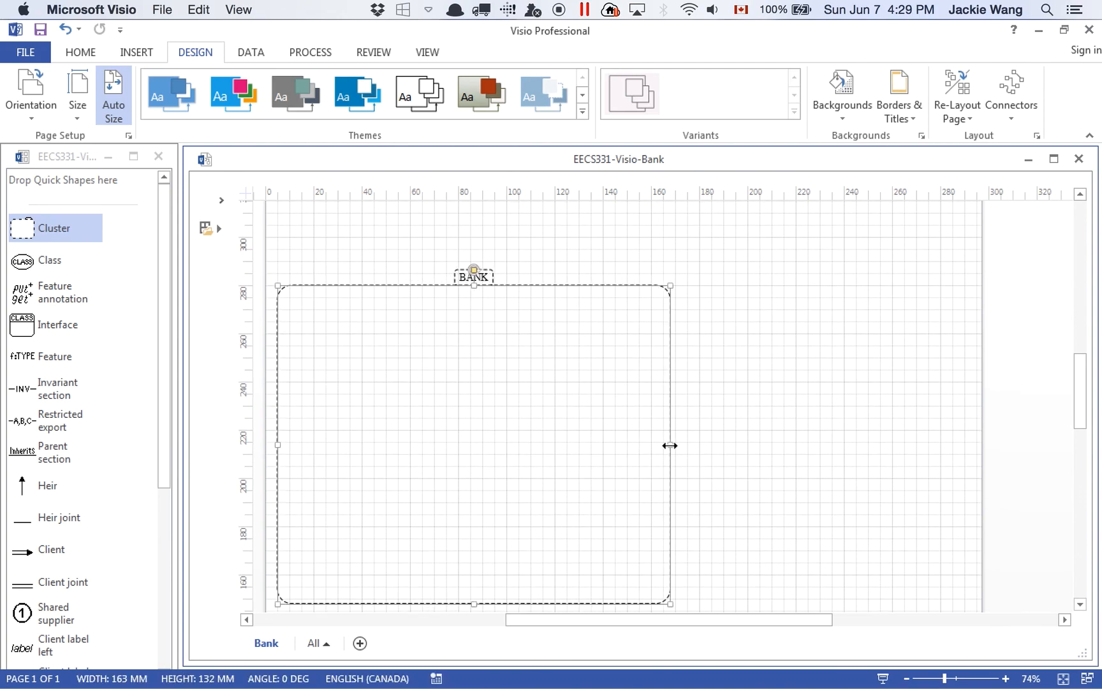
Switch to the terminal, rerun its last command to launch EiffelStudio, and open the bank_proj project
mouse_move(1088, 510)
click(1087, 508)
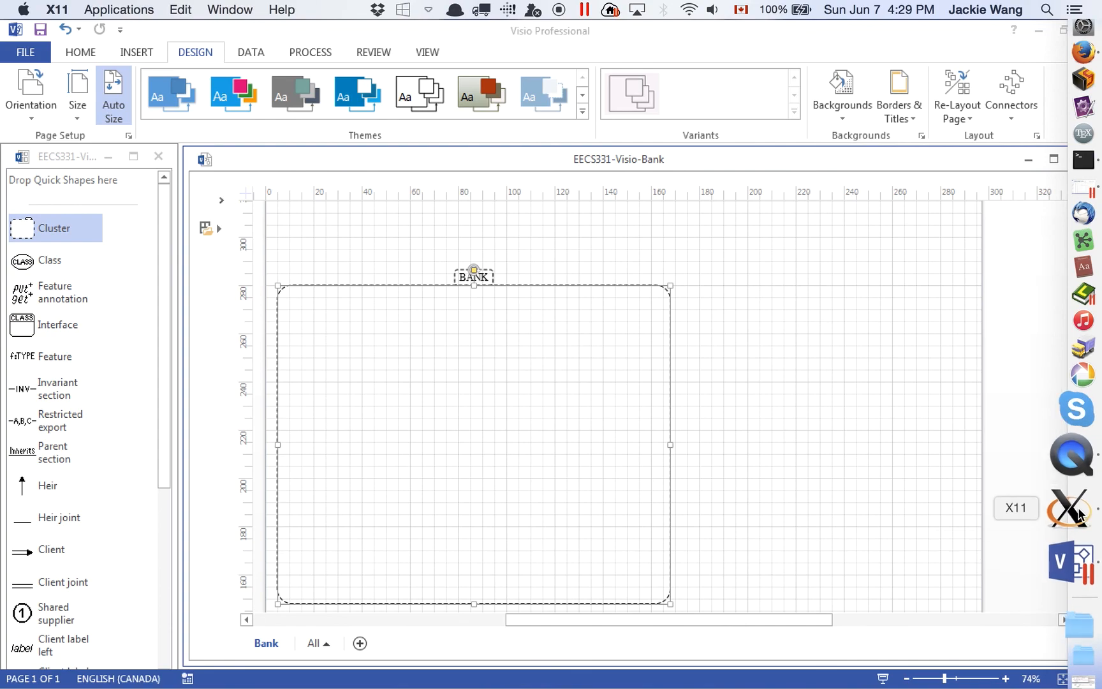
key(ctrl+Up)
click(804, 503)
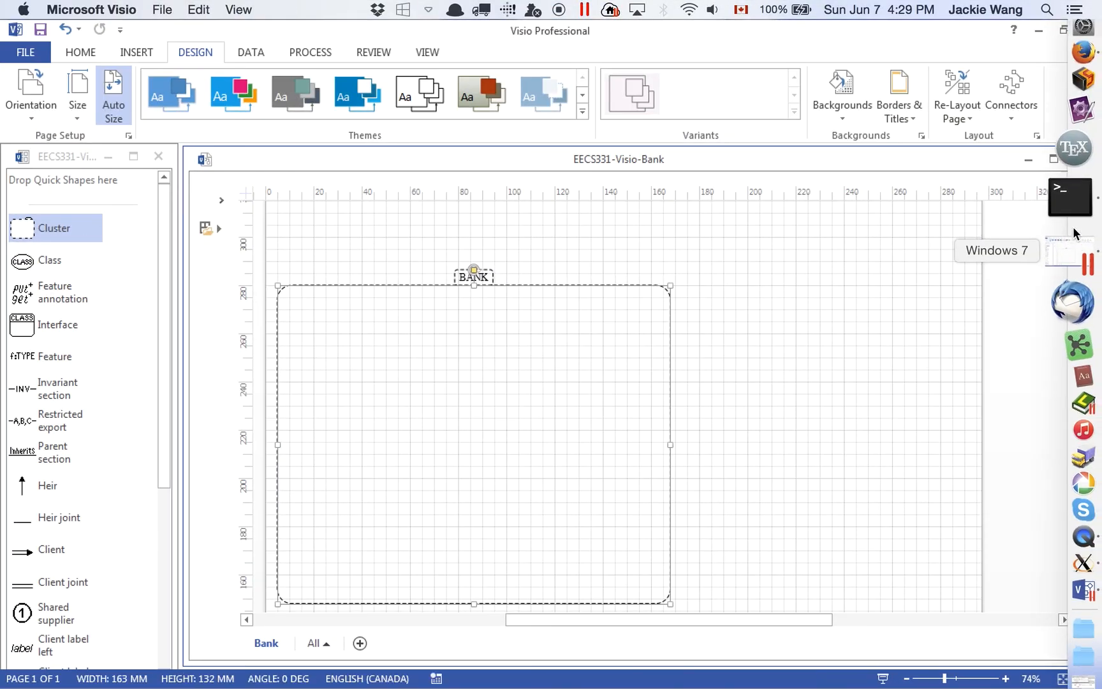
click(1070, 213)
key(Up)
key(Return)
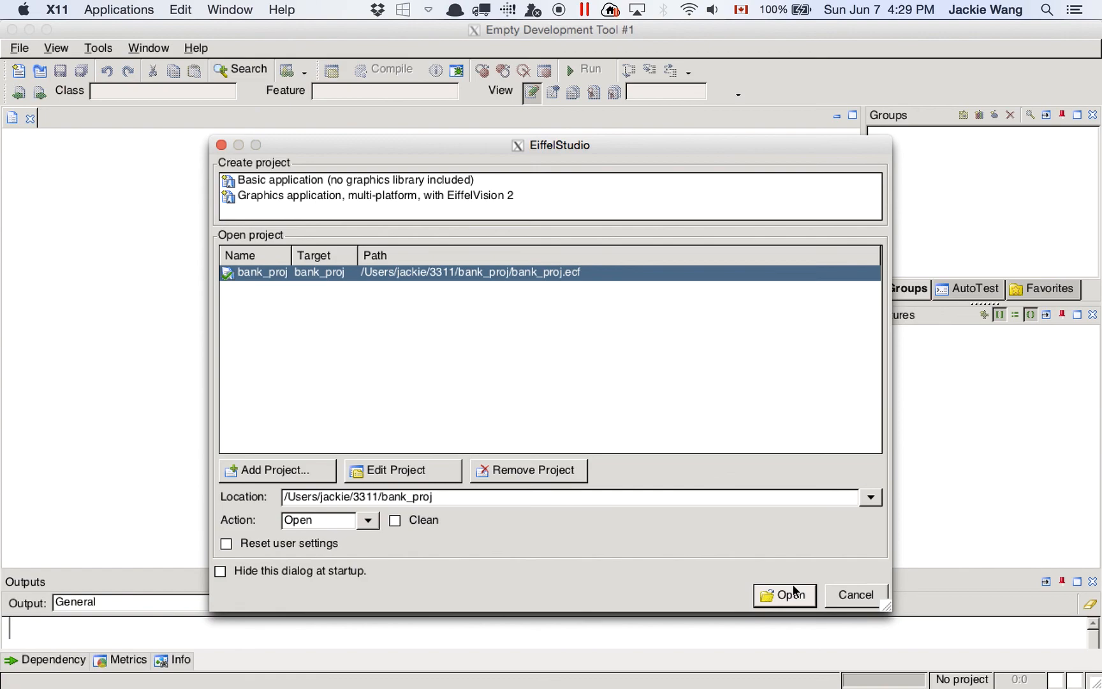
click(795, 592)
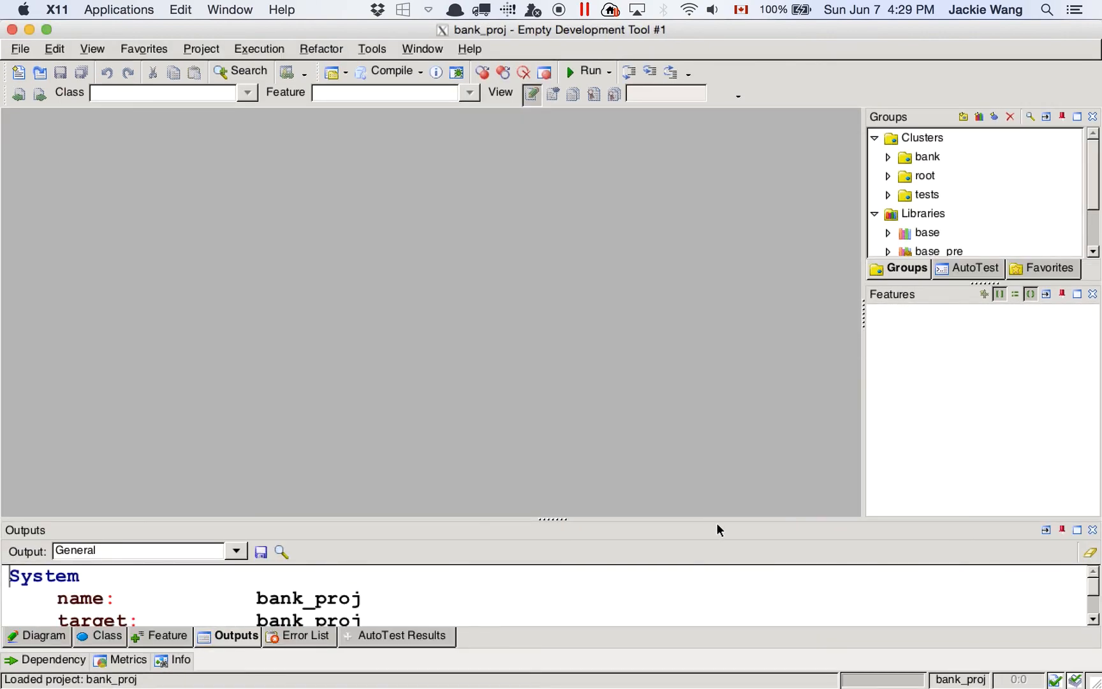
Show the project's Diagram tool and resize the panes so the diagram and the Groups tree share the window
drag(718, 517, 717, 549)
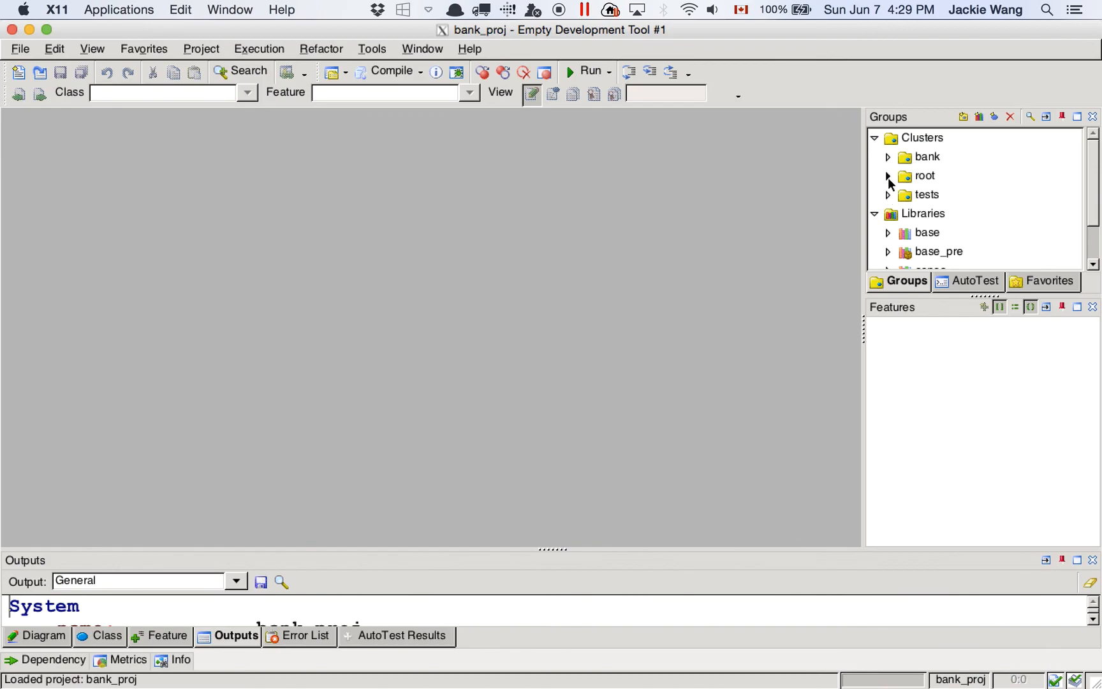
drag(917, 295, 917, 414)
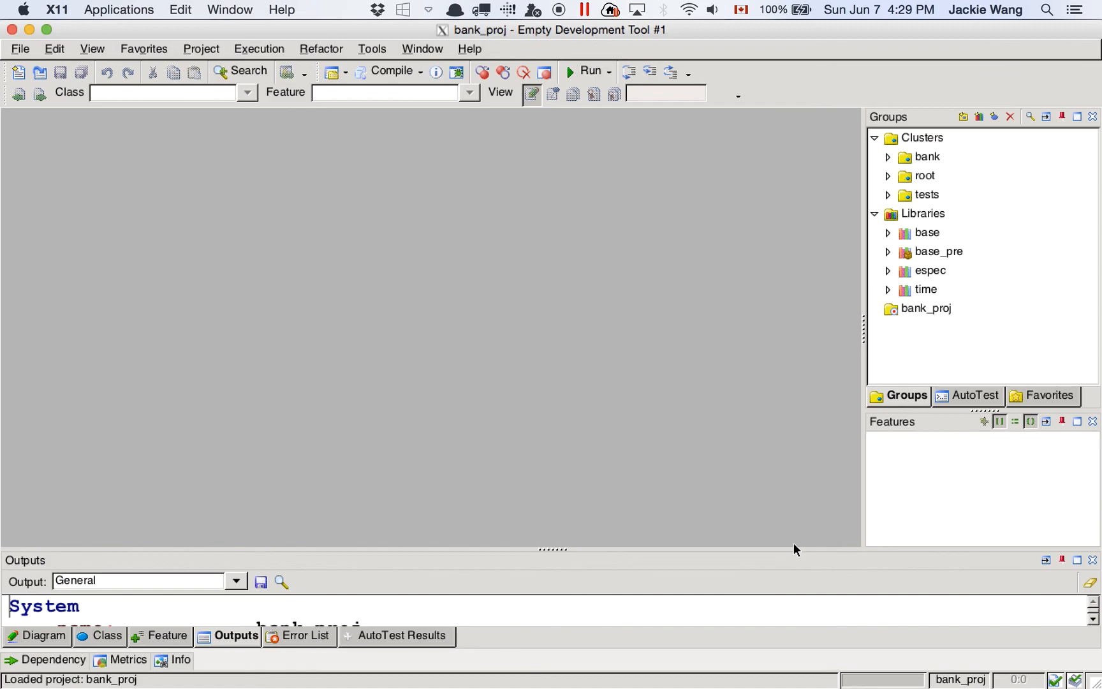
drag(792, 547, 803, 298)
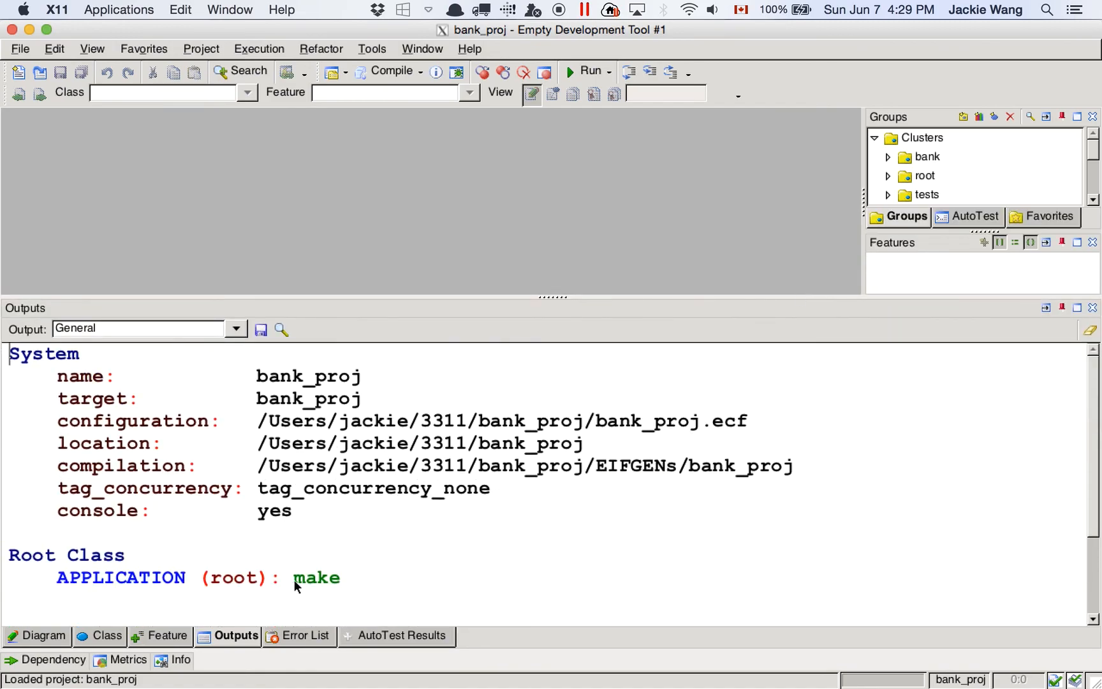
click(45, 636)
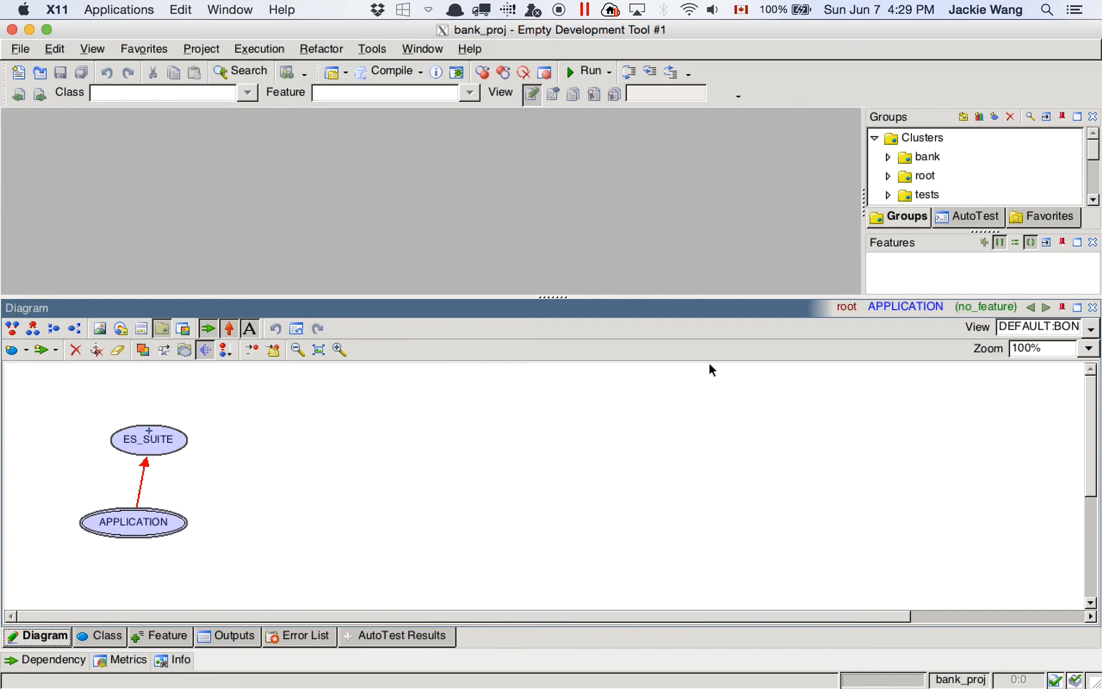
drag(706, 295, 701, 400)
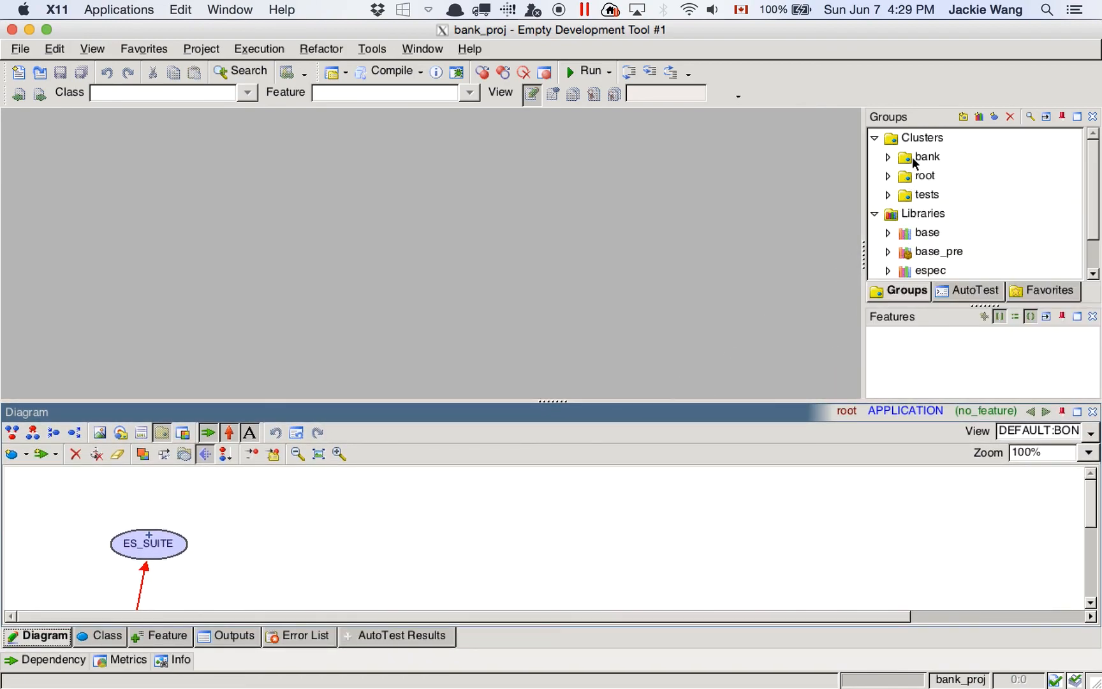
Try to pick the top-level Clusters group and drop it into the APPLICATION class diagram
click(919, 139)
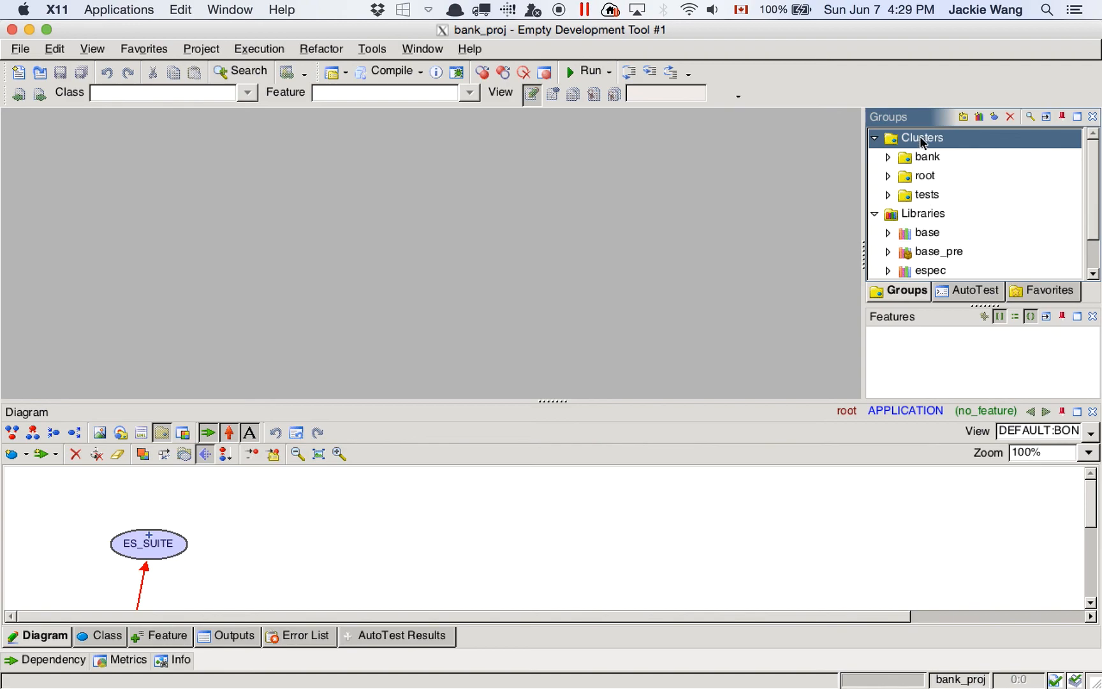
right_click(923, 142)
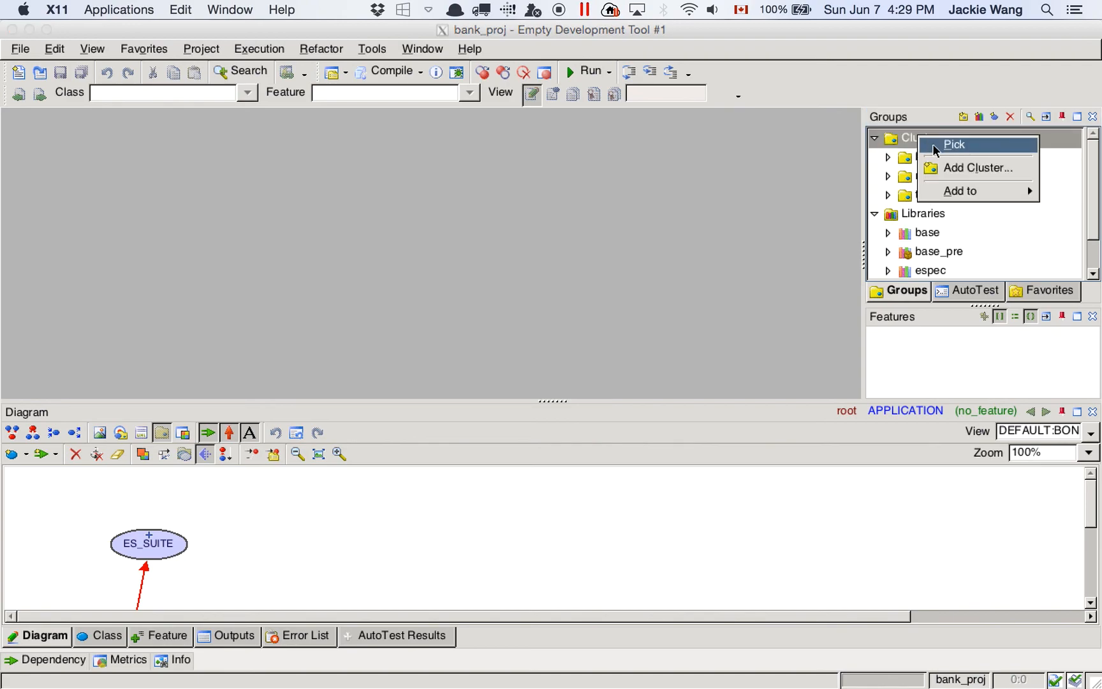
click(936, 149)
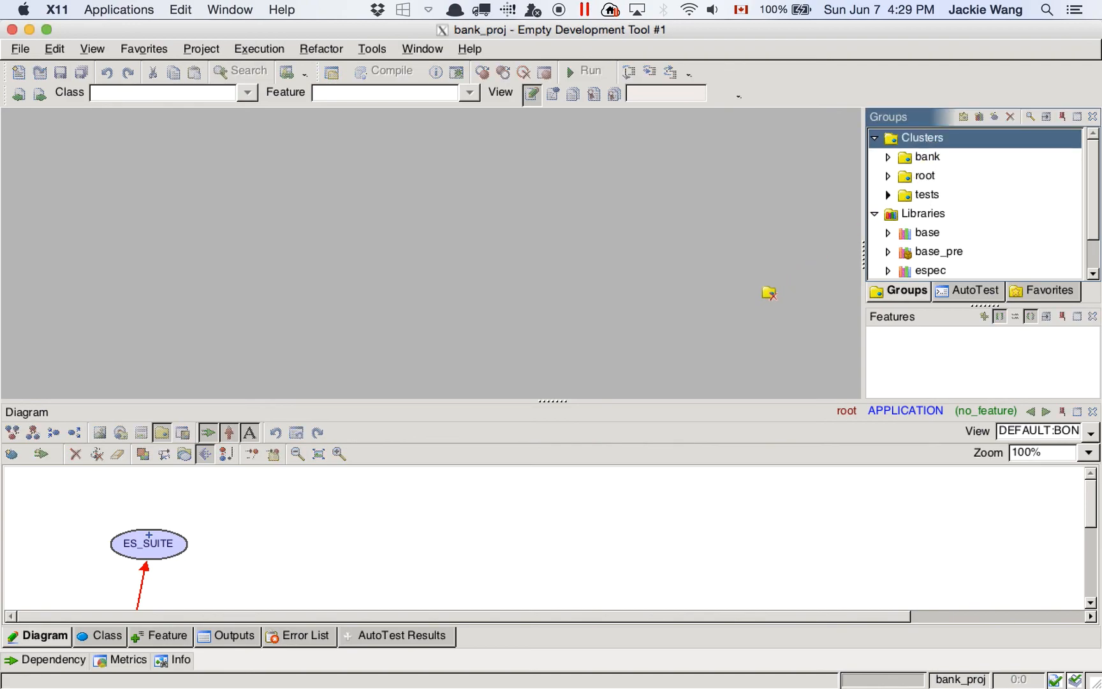
right_click(329, 561)
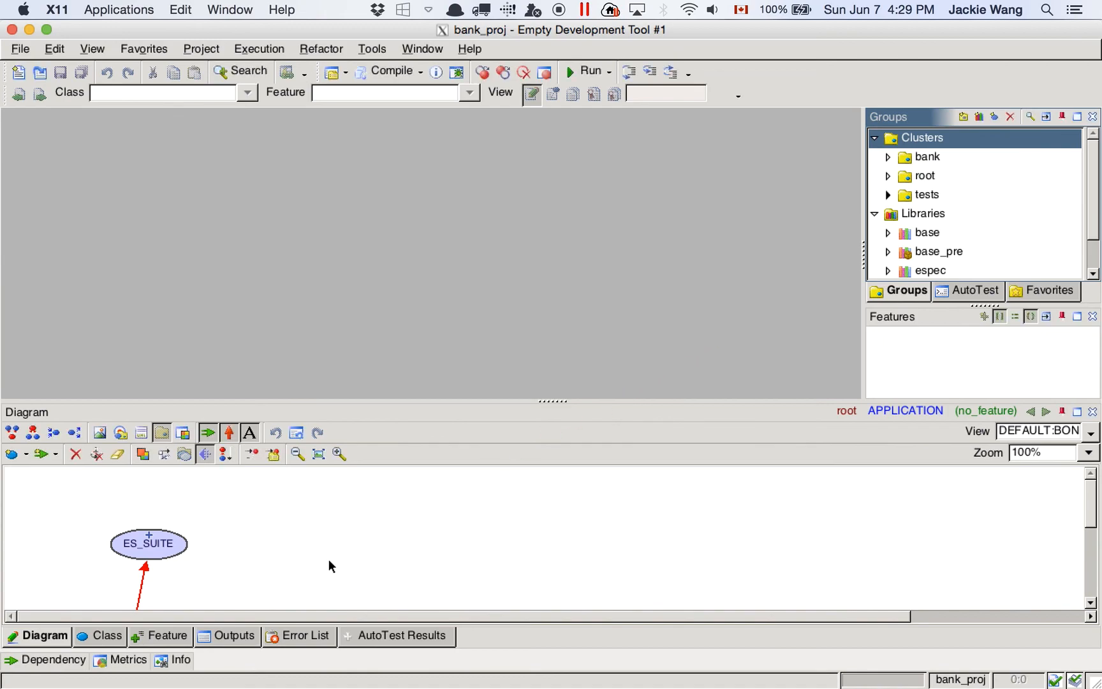
drag(368, 400, 372, 270)
click(255, 455)
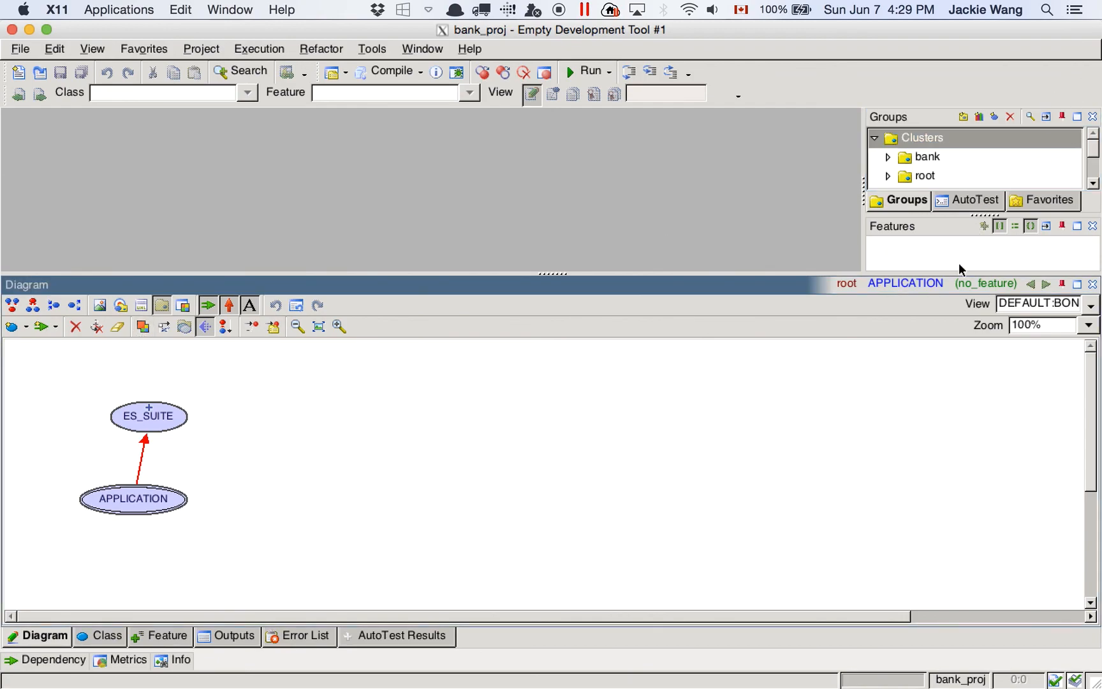
Try to pick the bank cluster and drop it into the APPLICATION class diagram
drag(950, 273, 935, 381)
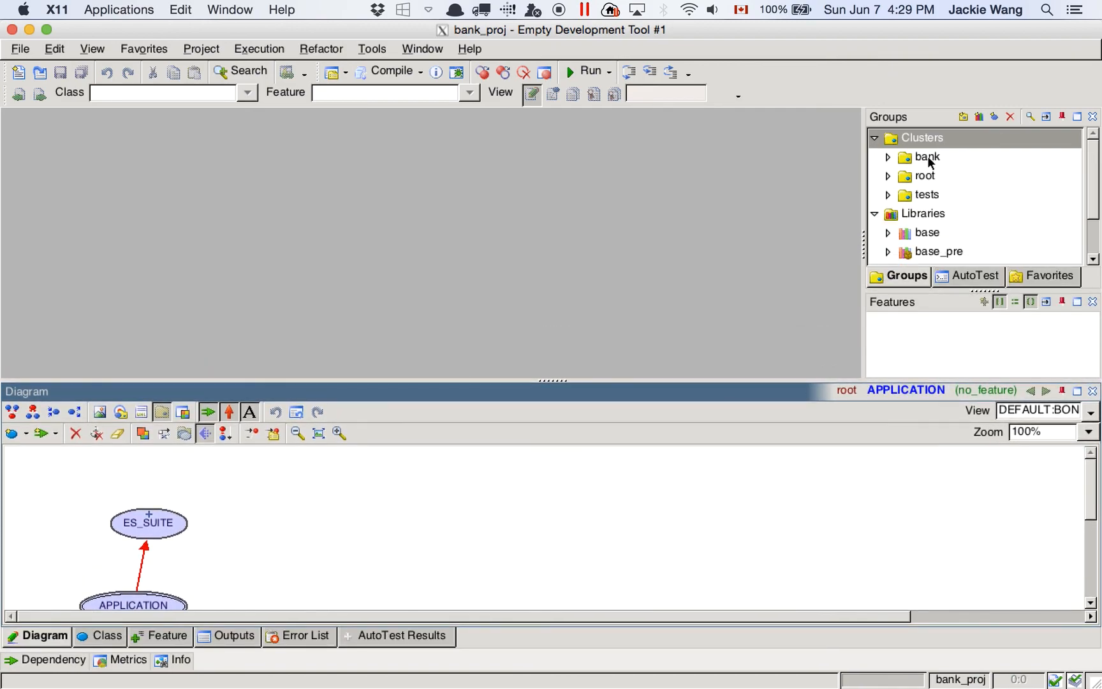
click(929, 159)
right_click(930, 160)
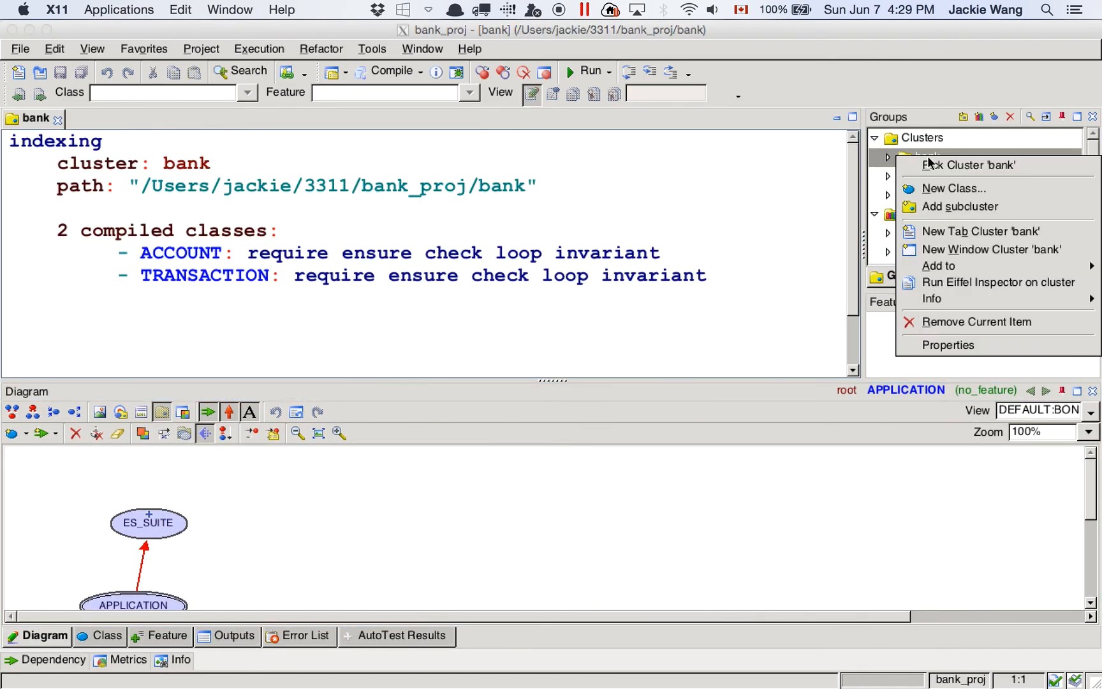
click(929, 167)
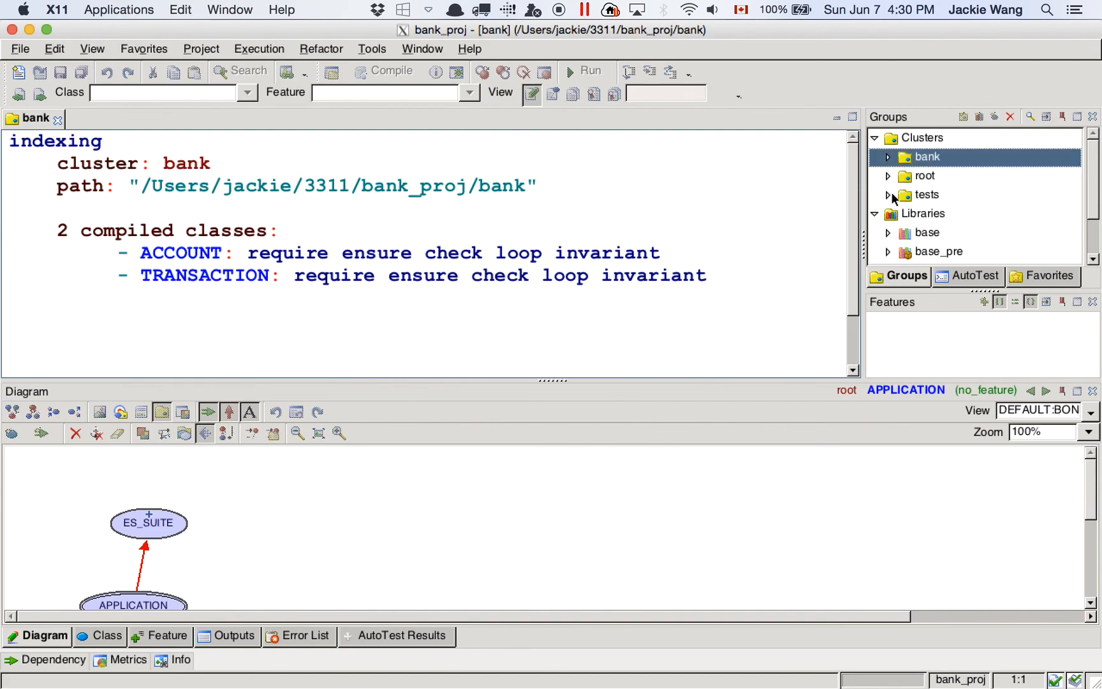
right_click(314, 529)
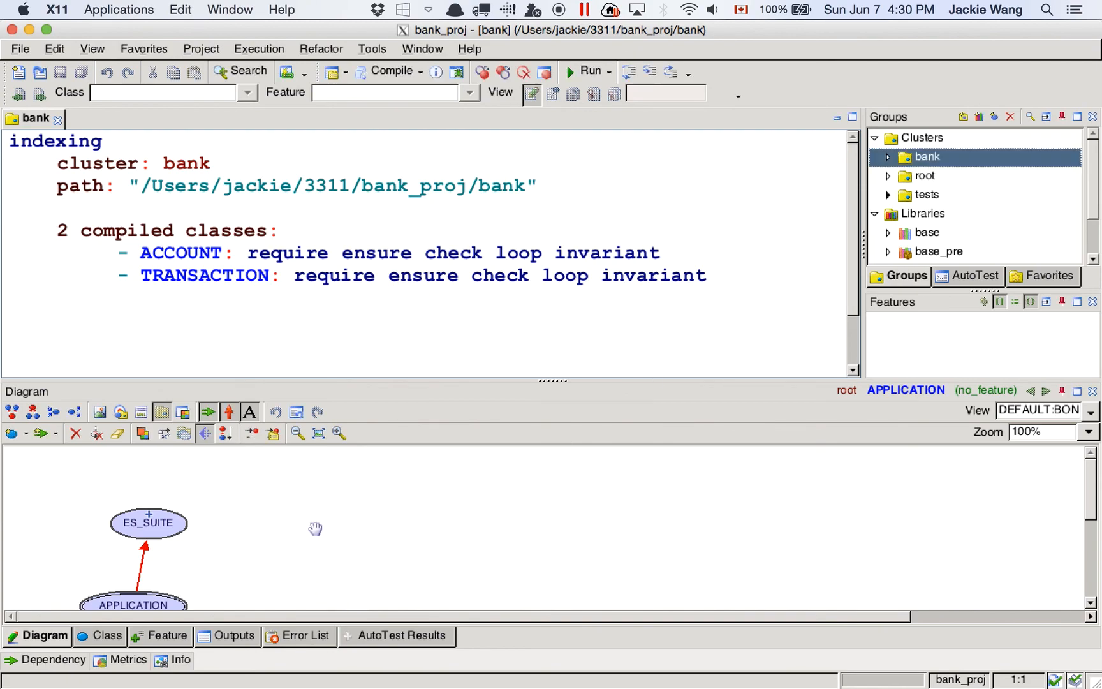
click(295, 530)
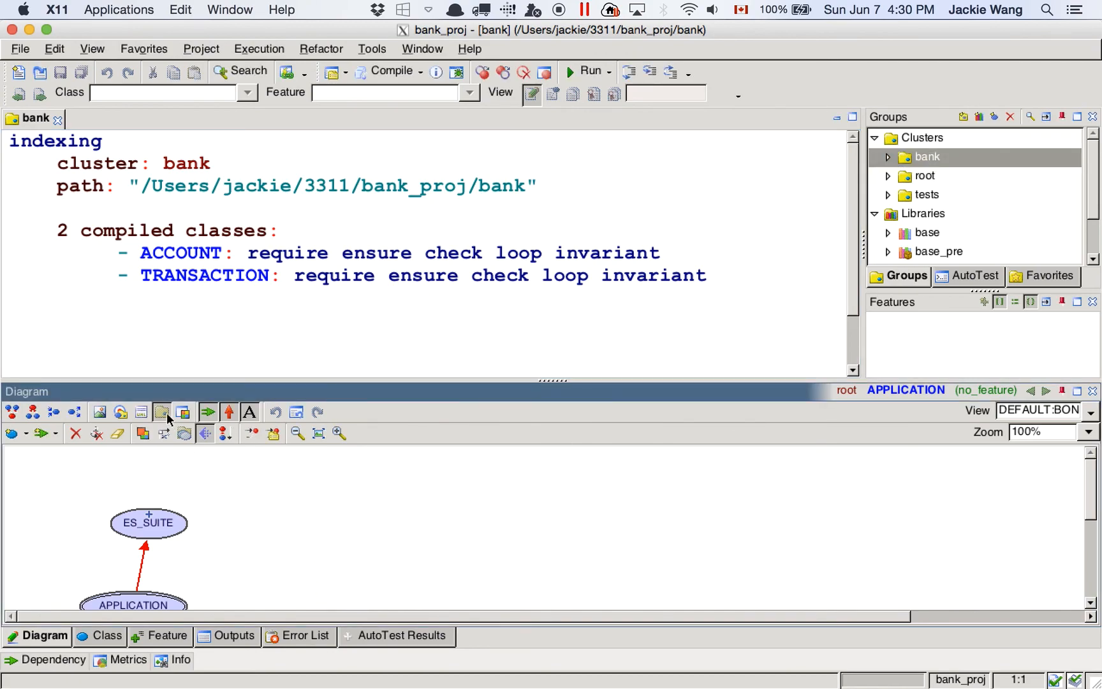
Retarget the diagram to the root cluster and try to drop the top-level Clusters group into it
click(120, 413)
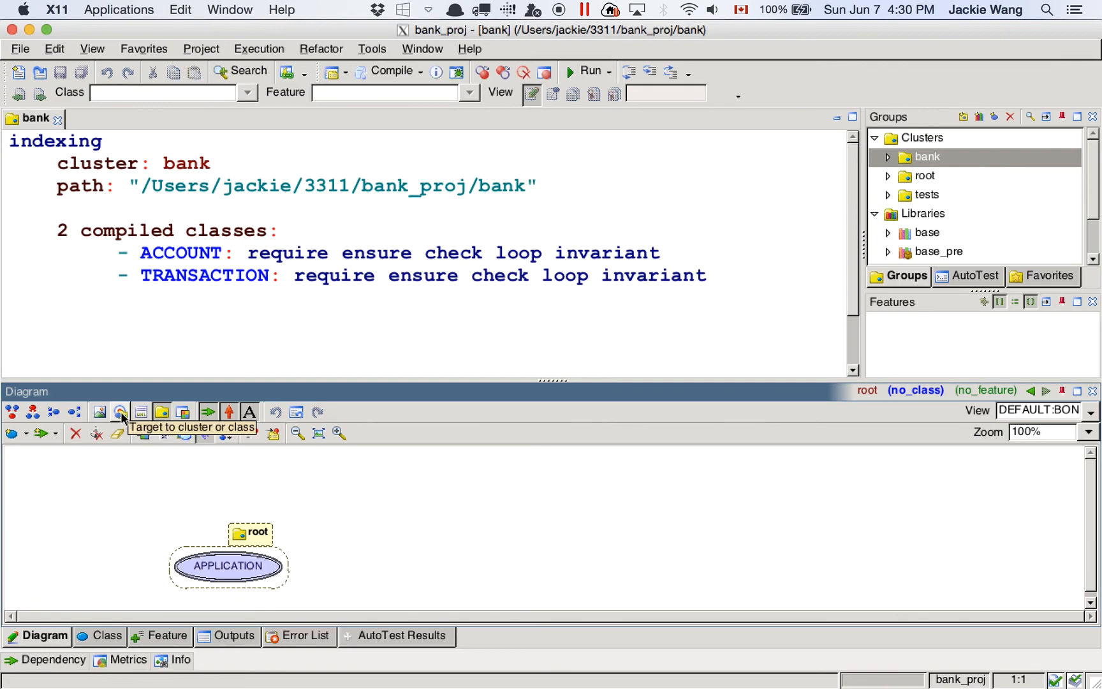
click(922, 141)
right_click(922, 141)
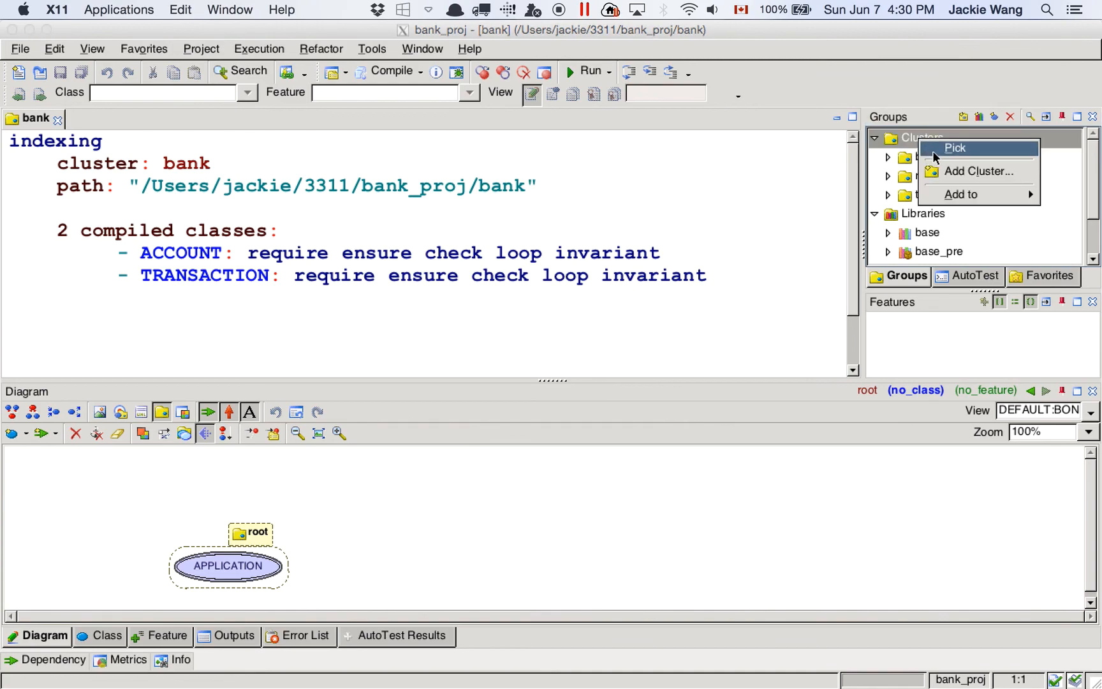
click(931, 145)
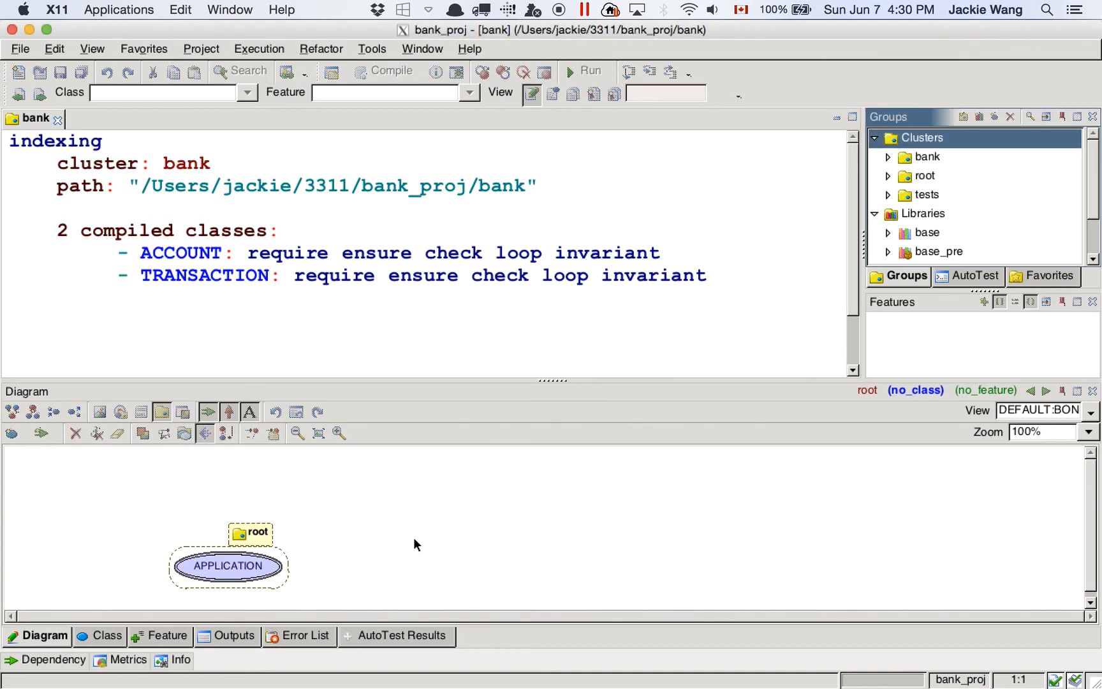
click(314, 541)
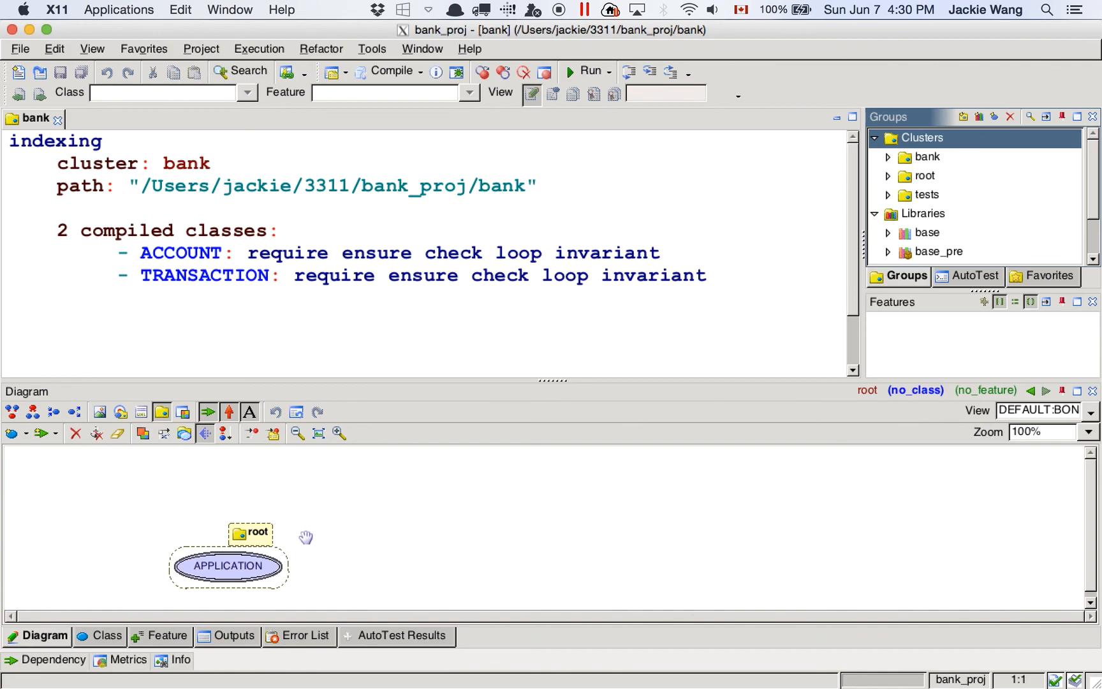
click(305, 538)
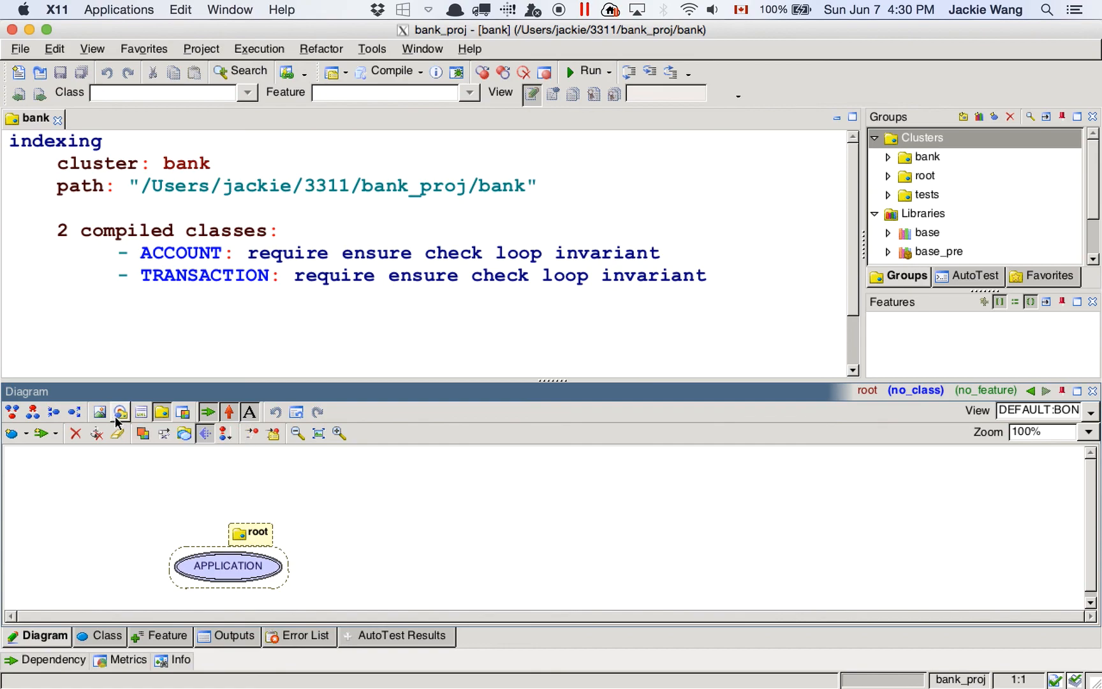
Pick the bank cluster and drop it into the root cluster diagram
click(927, 157)
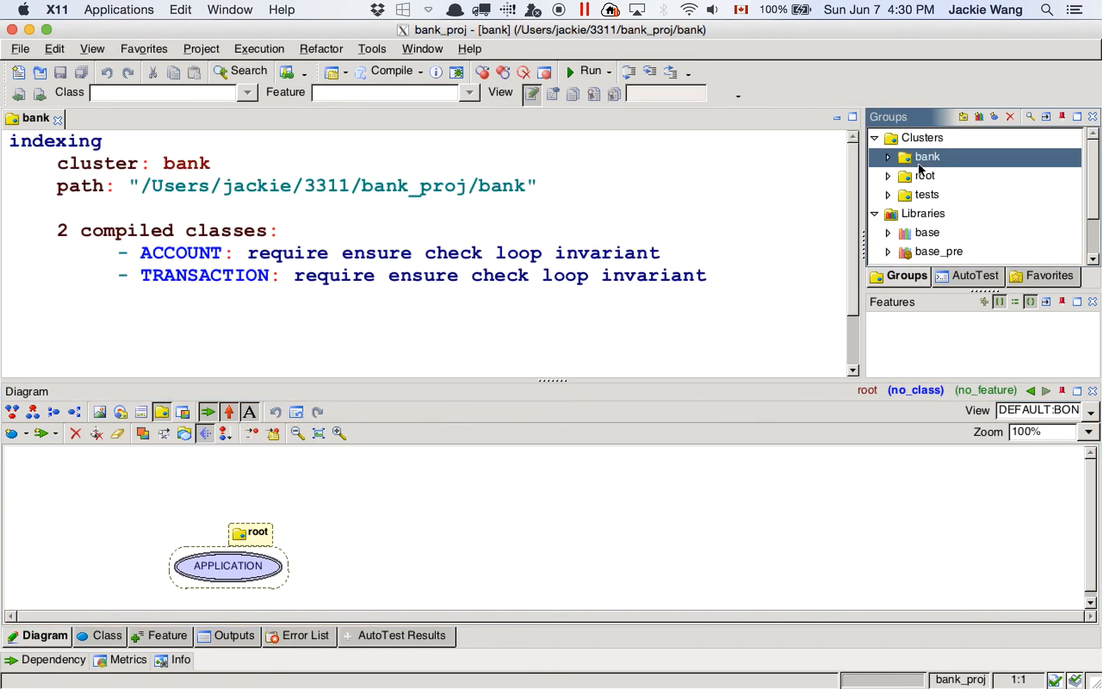
right_click(926, 158)
click(929, 172)
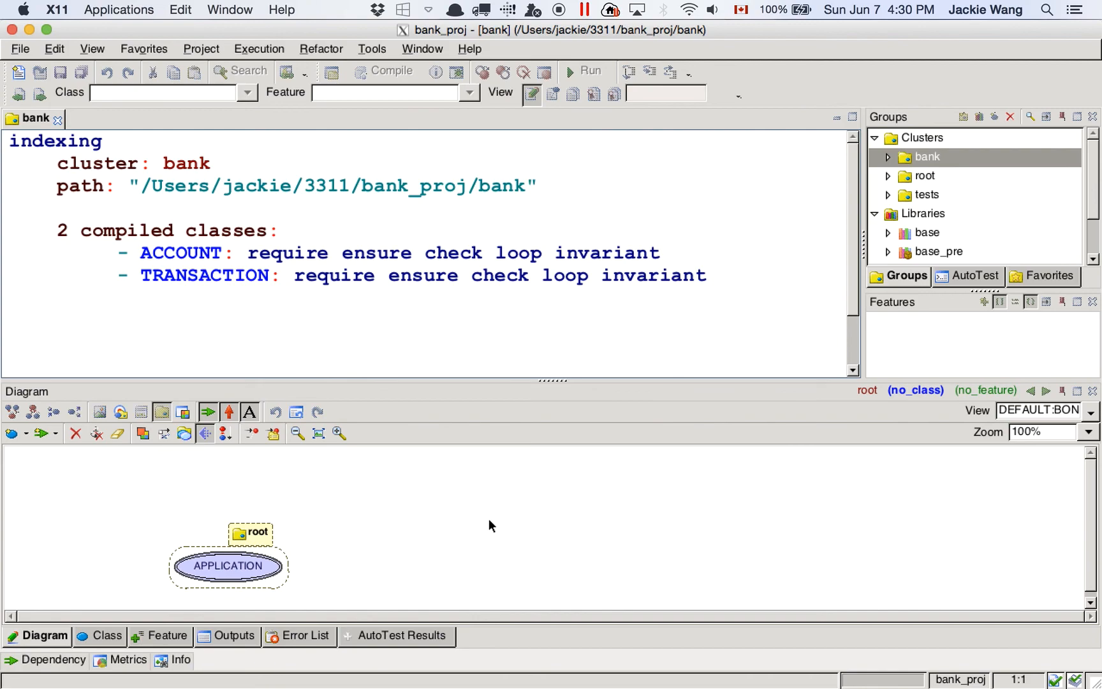
right_click(395, 542)
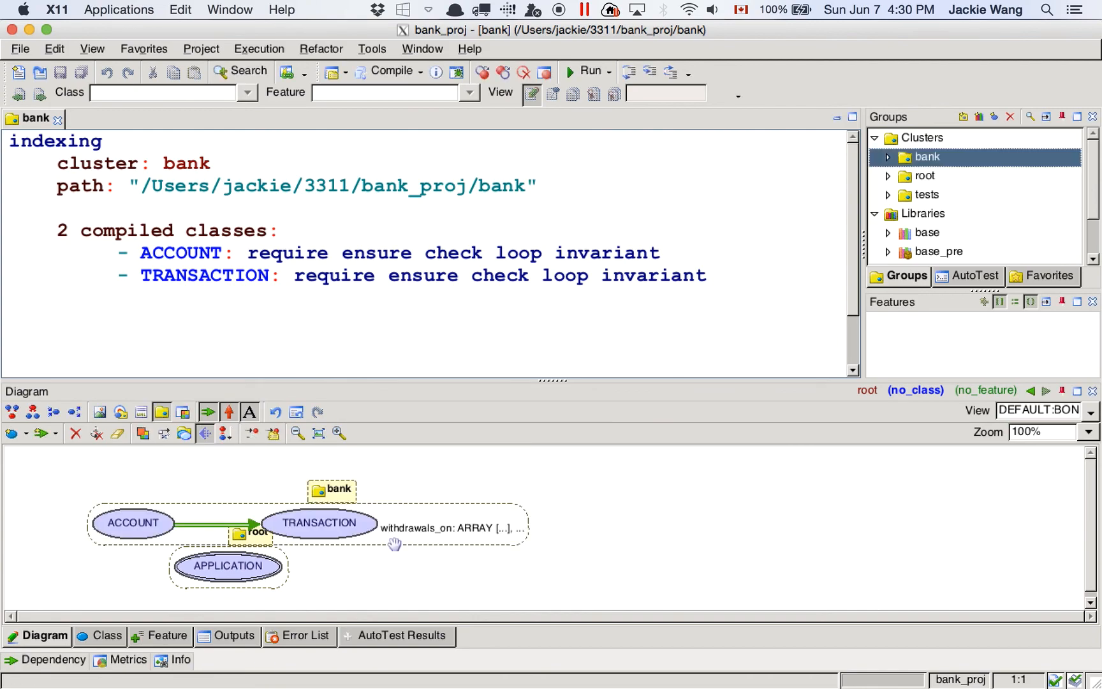
Move the bank cluster up and to the right of the root cluster so the two no longer overlap
drag(362, 505, 642, 510)
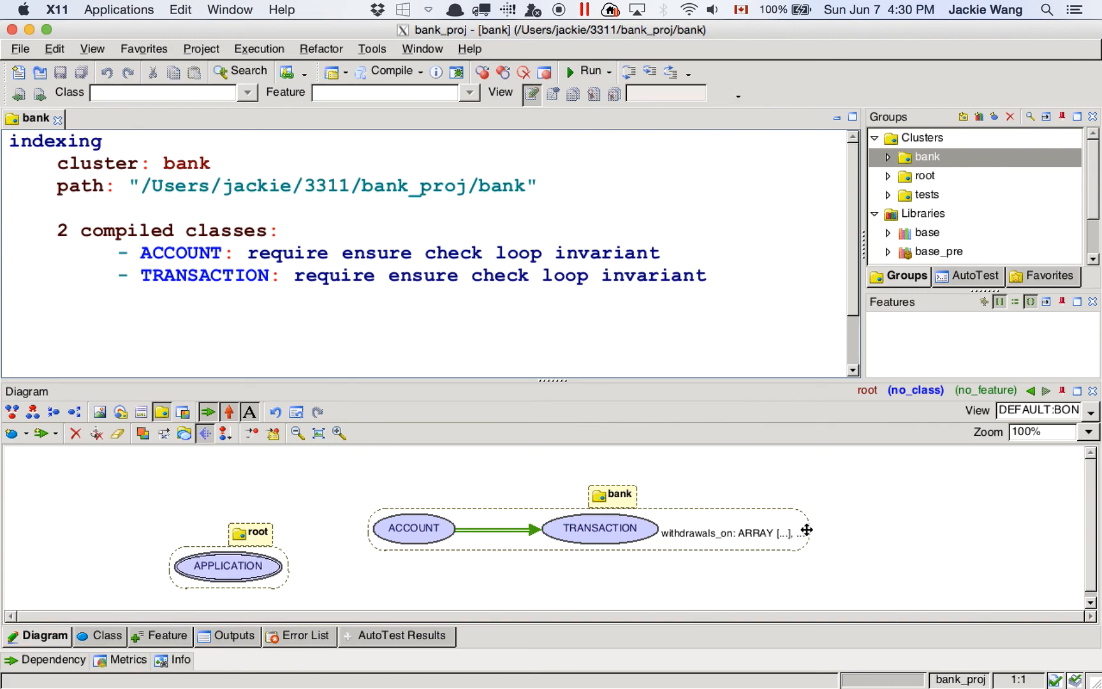
click(811, 532)
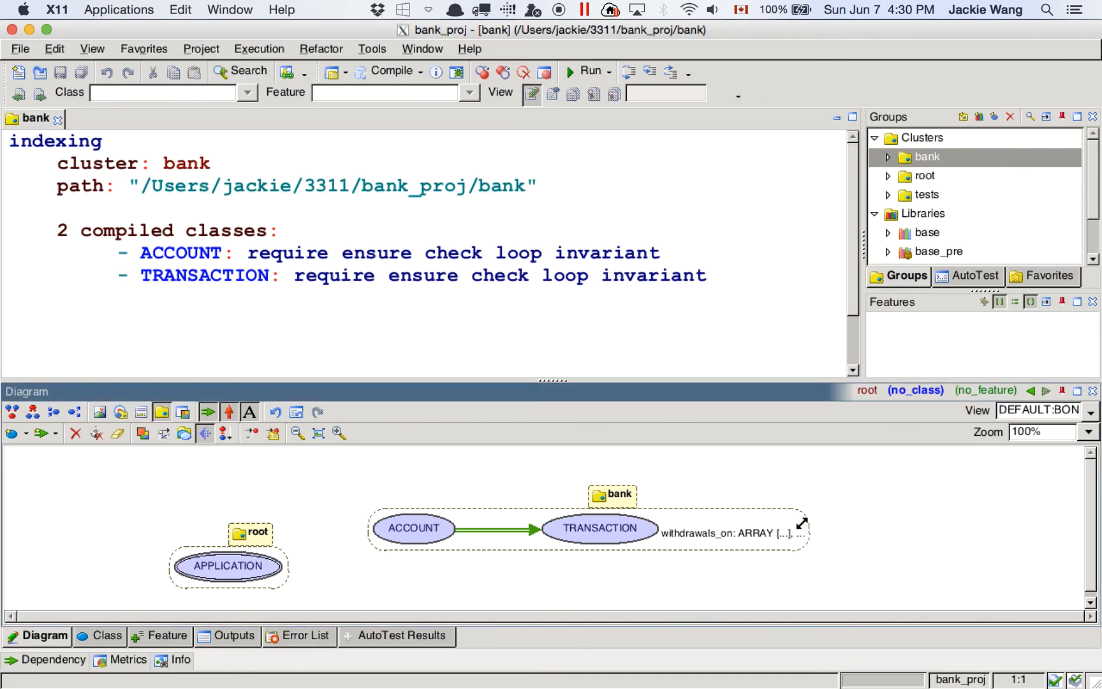
drag(811, 510, 774, 511)
drag(884, 533, 919, 533)
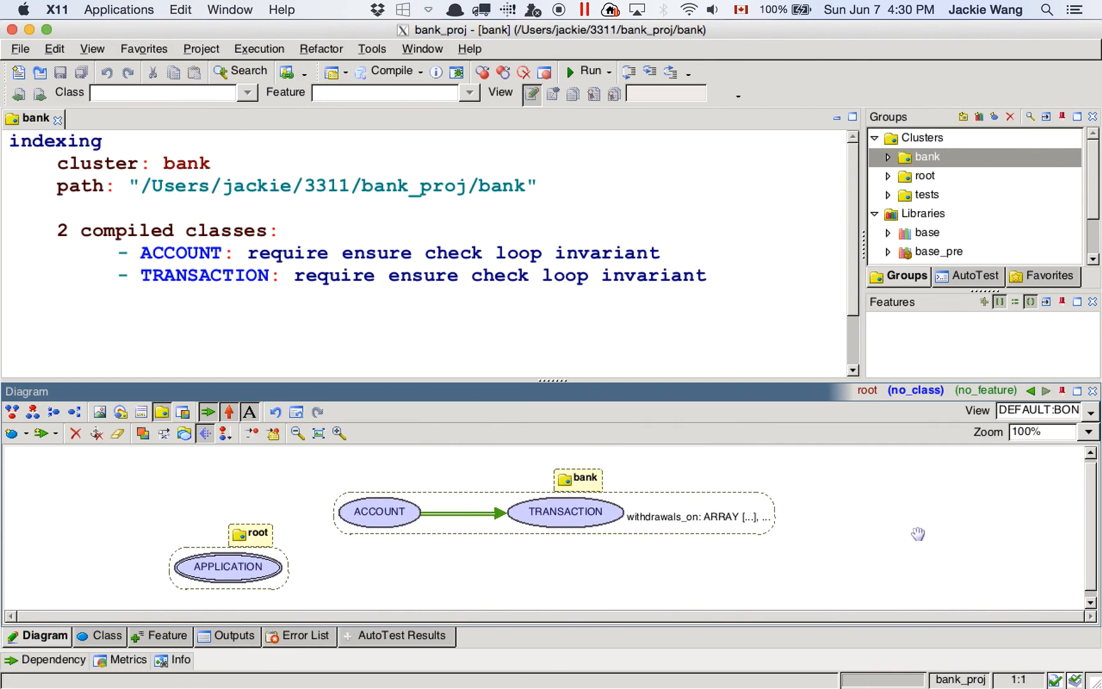
Widen the bank cluster to the right and move the TRANSACTION class farther away from ACCOUNT
drag(770, 526, 1006, 525)
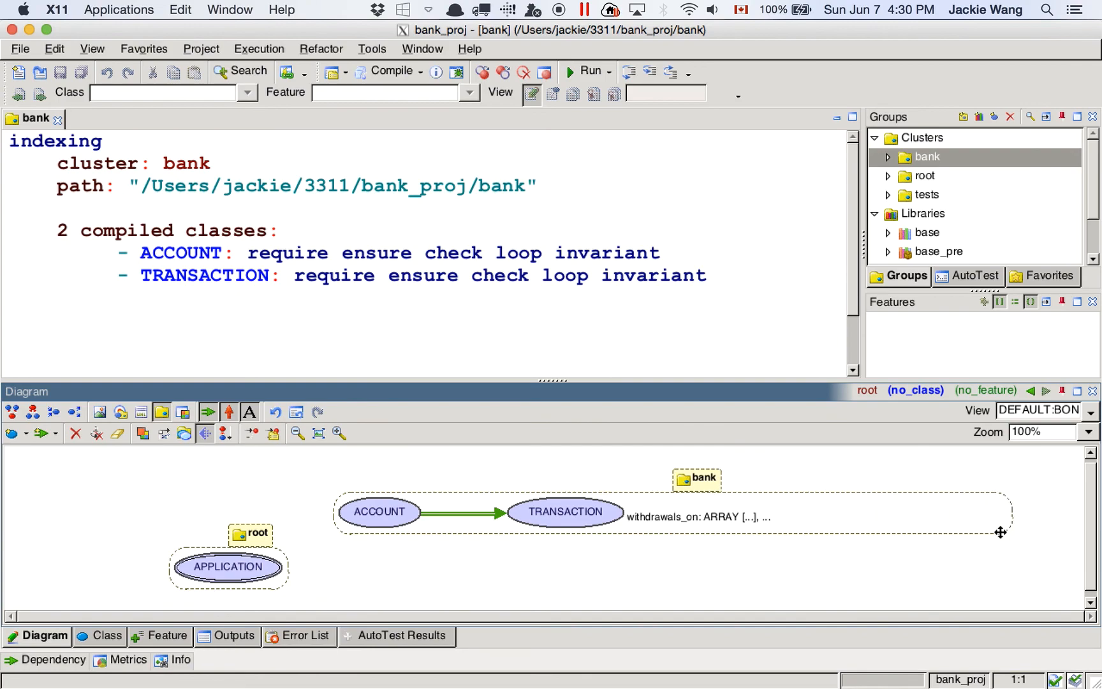
drag(574, 517, 784, 518)
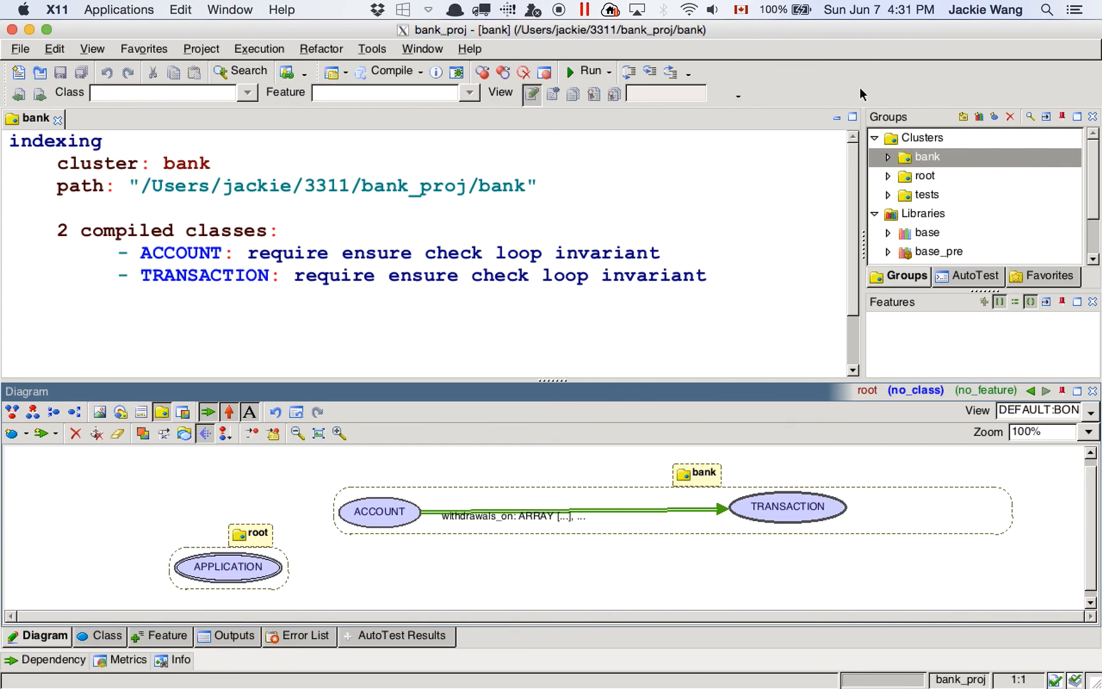
Expand the bank cluster in the Groups tree and examine its ACCOUNT and TRANSACTION classes in the diagram
click(887, 157)
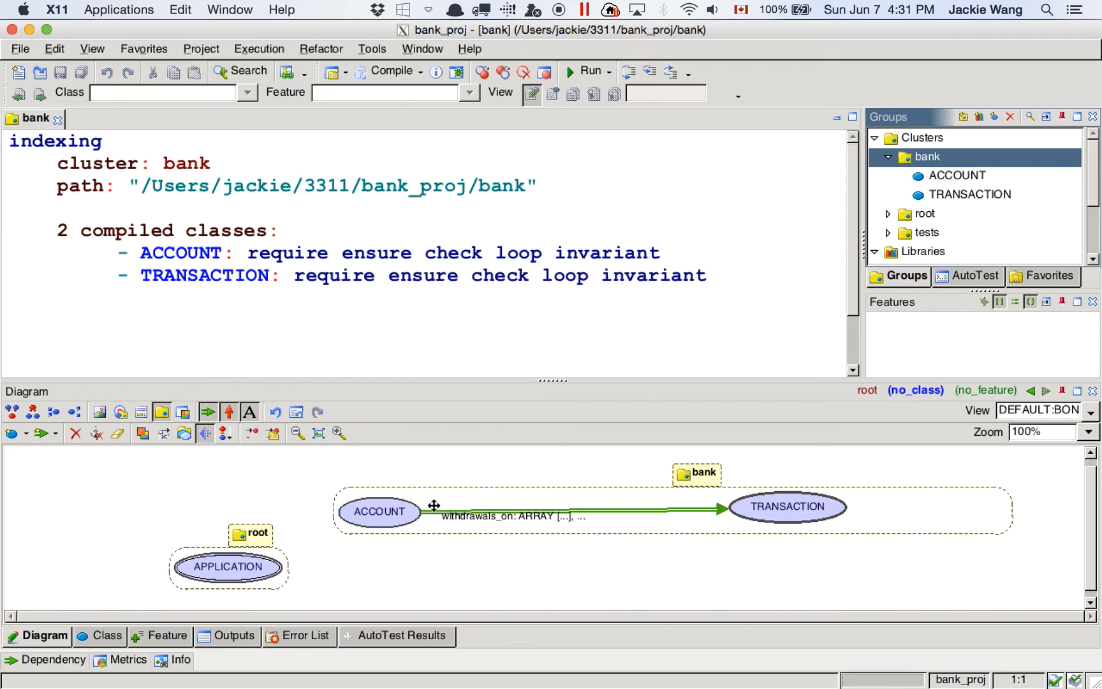
click(384, 520)
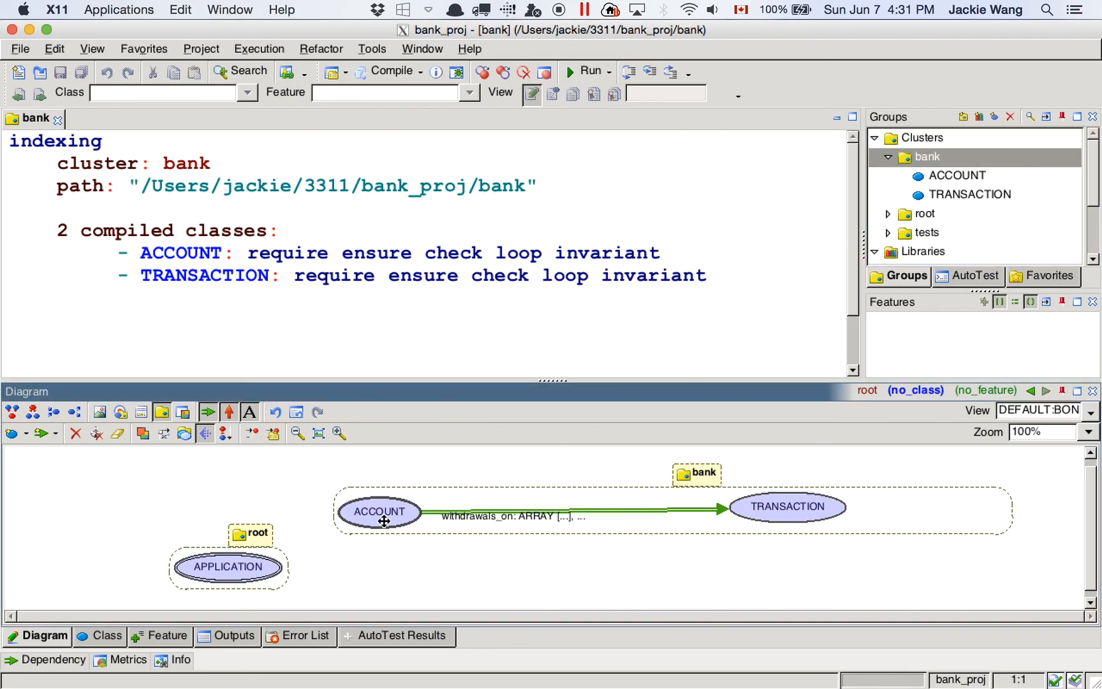
click(787, 500)
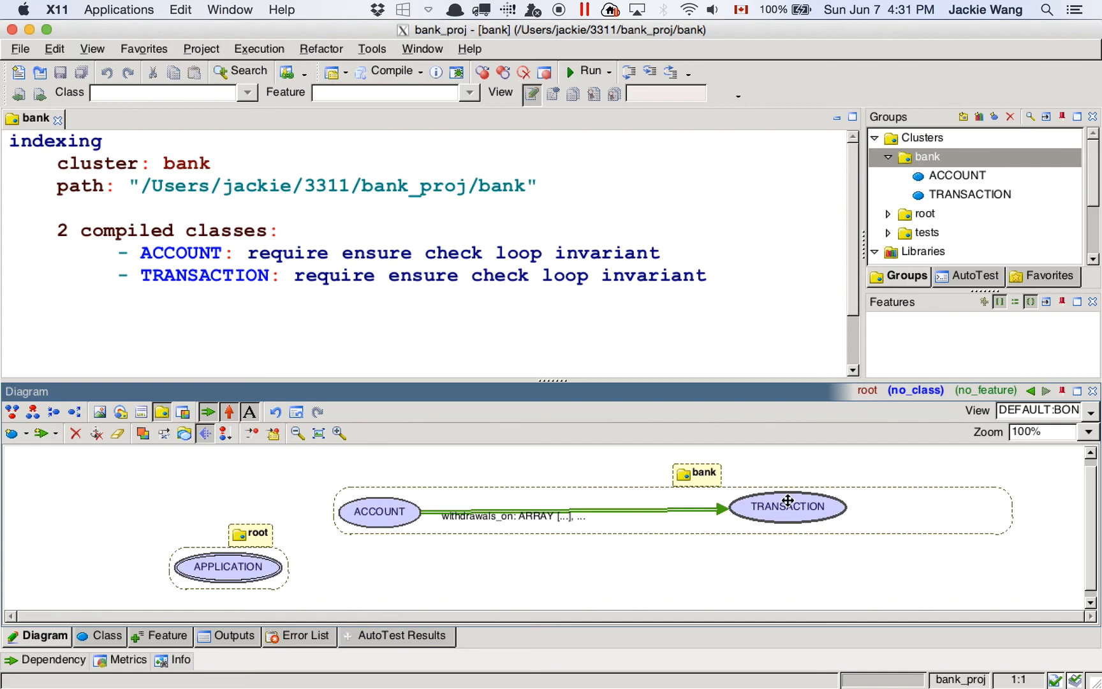
Switch to Visio and place a Class shape inside the BANK cluster, near its lower right
click(398, 523)
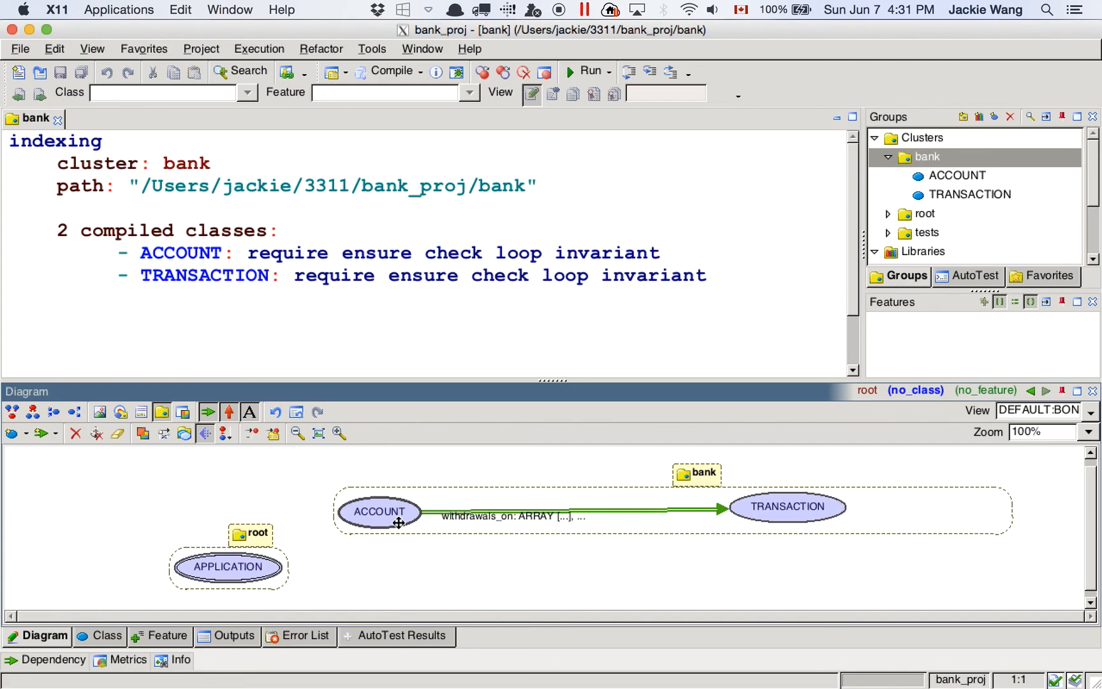
click(810, 506)
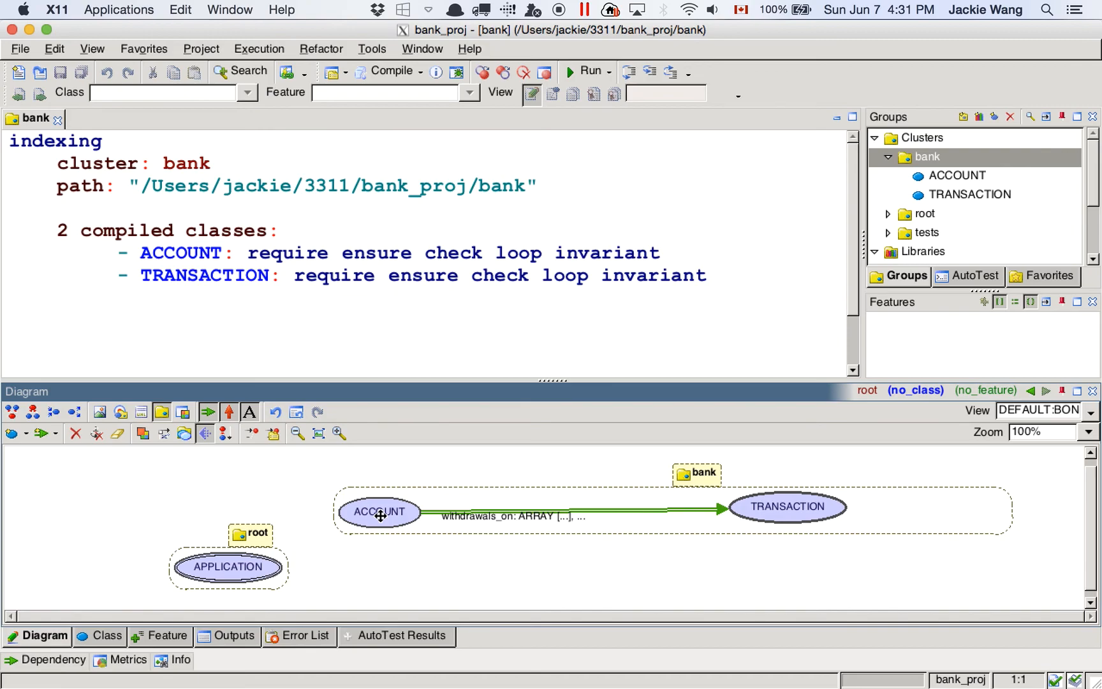
key(super+Tab)
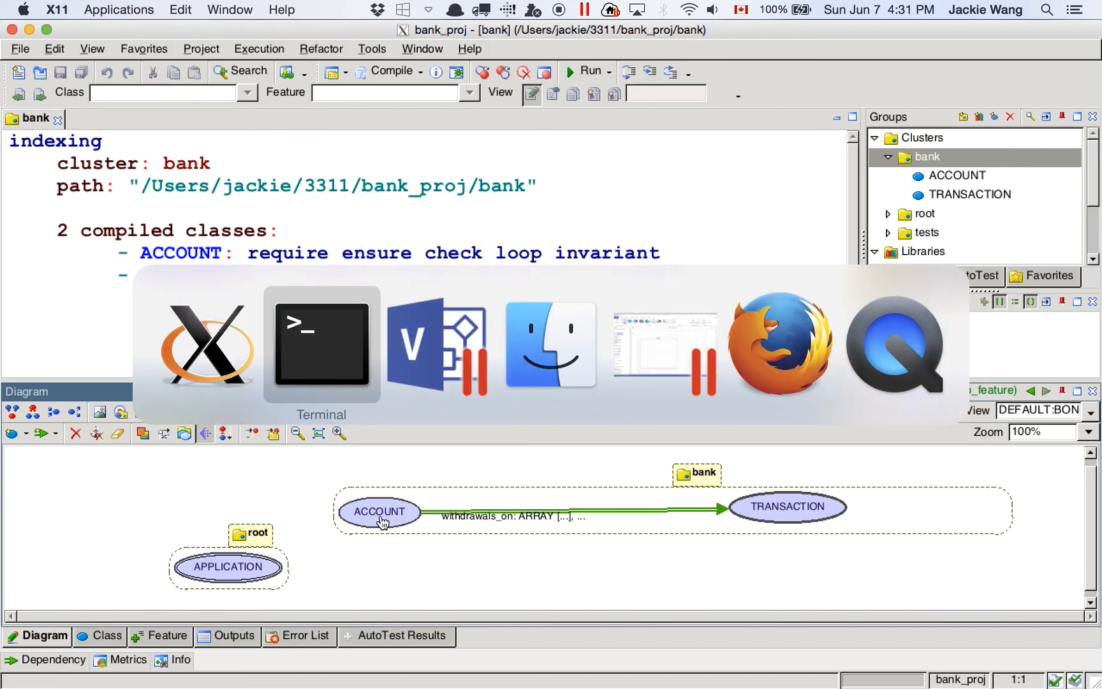
key(super+Tab)
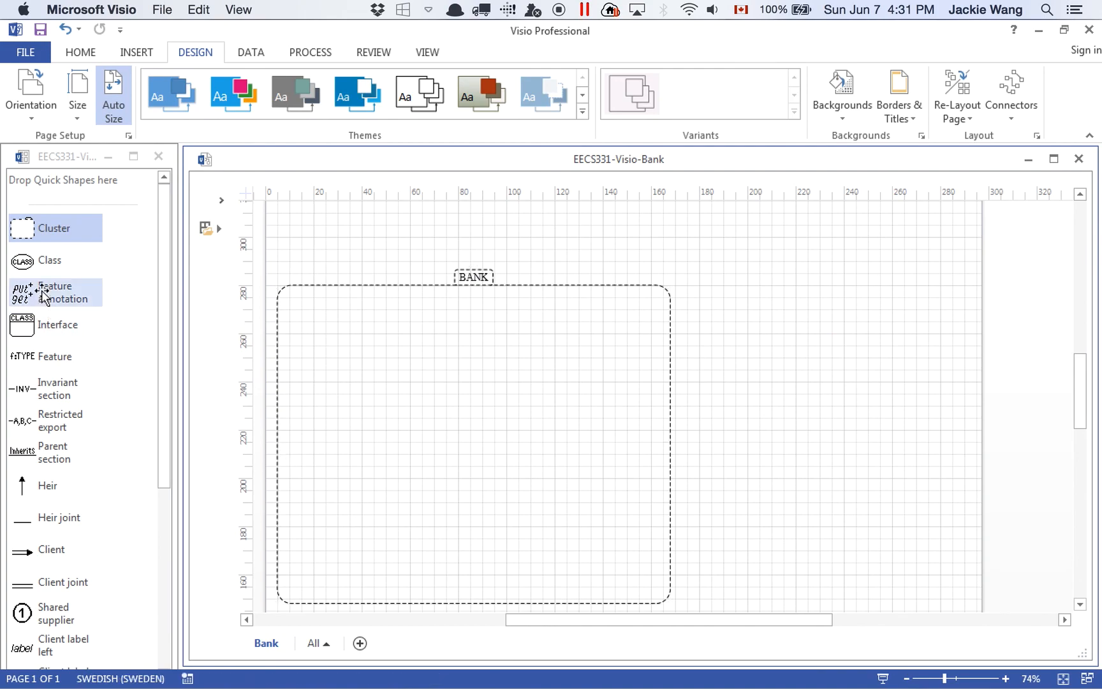
click(42, 260)
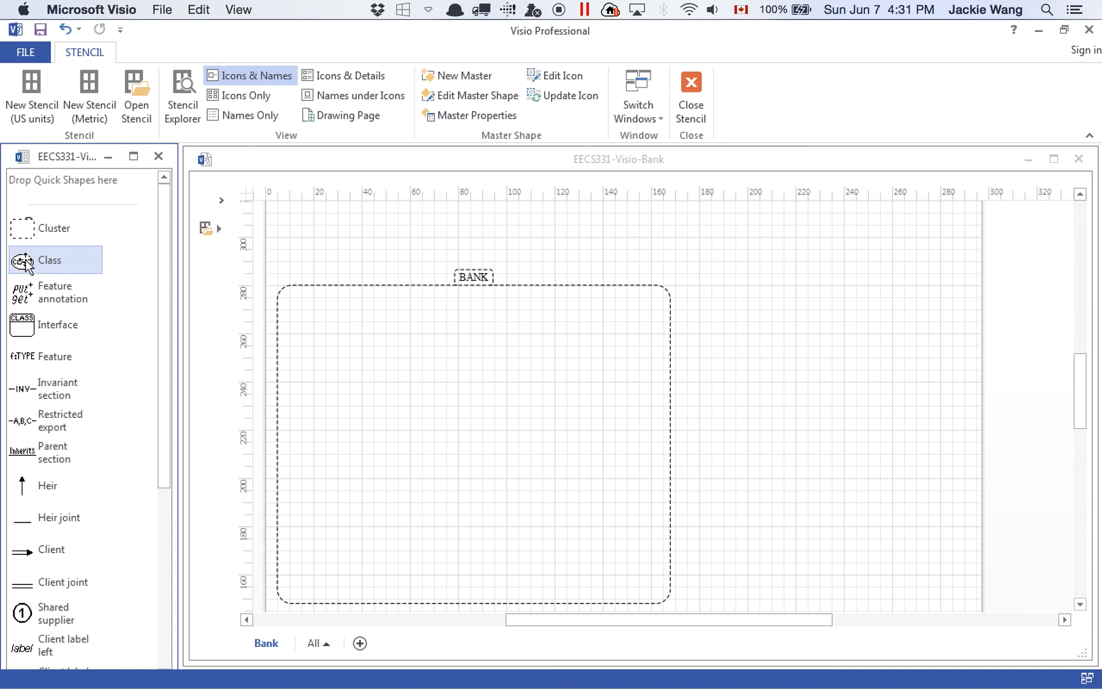
drag(25, 263, 445, 370)
drag(570, 483, 587, 466)
Set the new class's label to 12 pt and name it "TRANSACTION +"
double_click(581, 459)
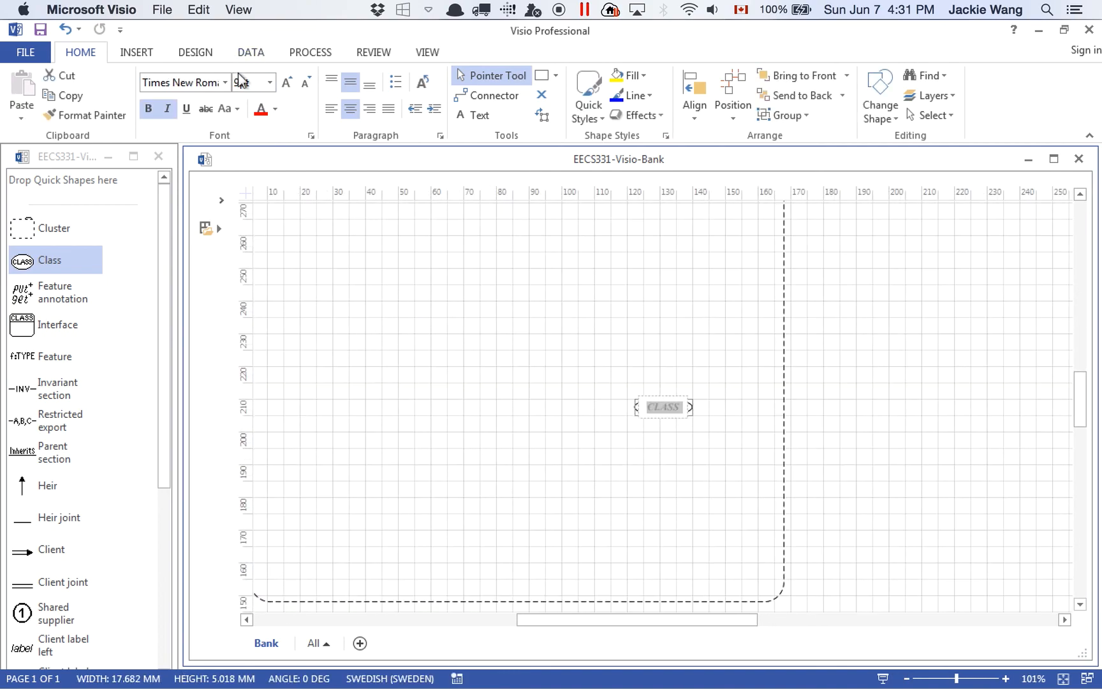
key(BackSpace)
key(BackSpace)
key(BackSpace)
text(12)
key(Return)
text(TRANSACTION)
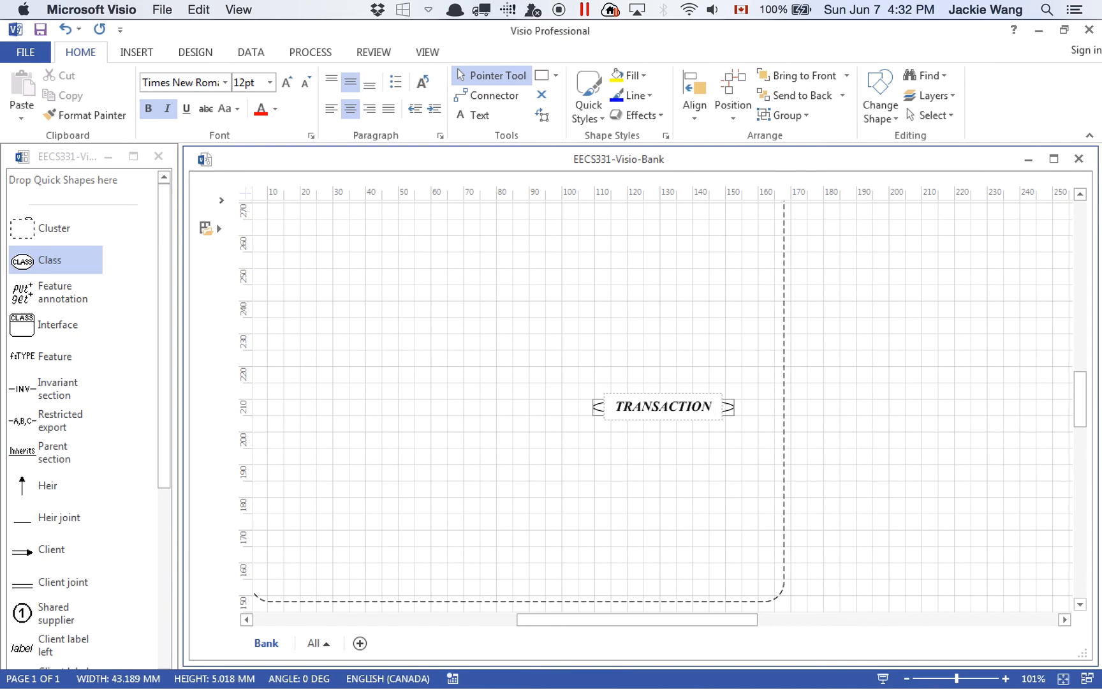
text( +)
click(677, 479)
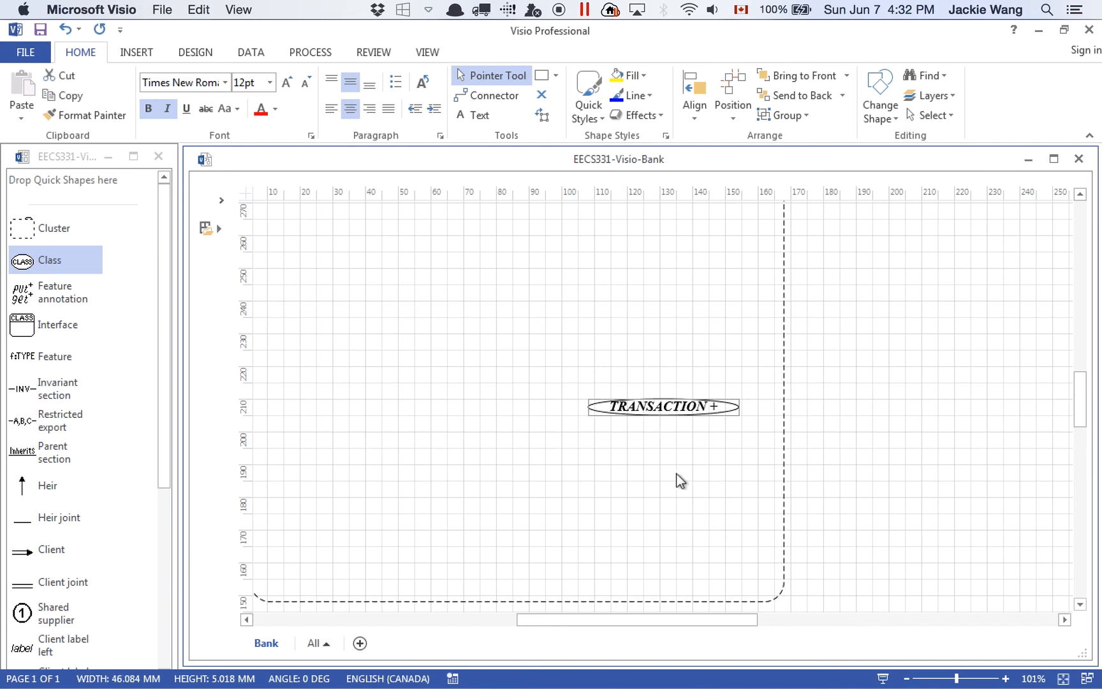
Add a blank line above the "TRANSACTION +" label to make its ellipse taller, and save the drawing
scroll(677, 479, down, 2)
double_click(605, 464)
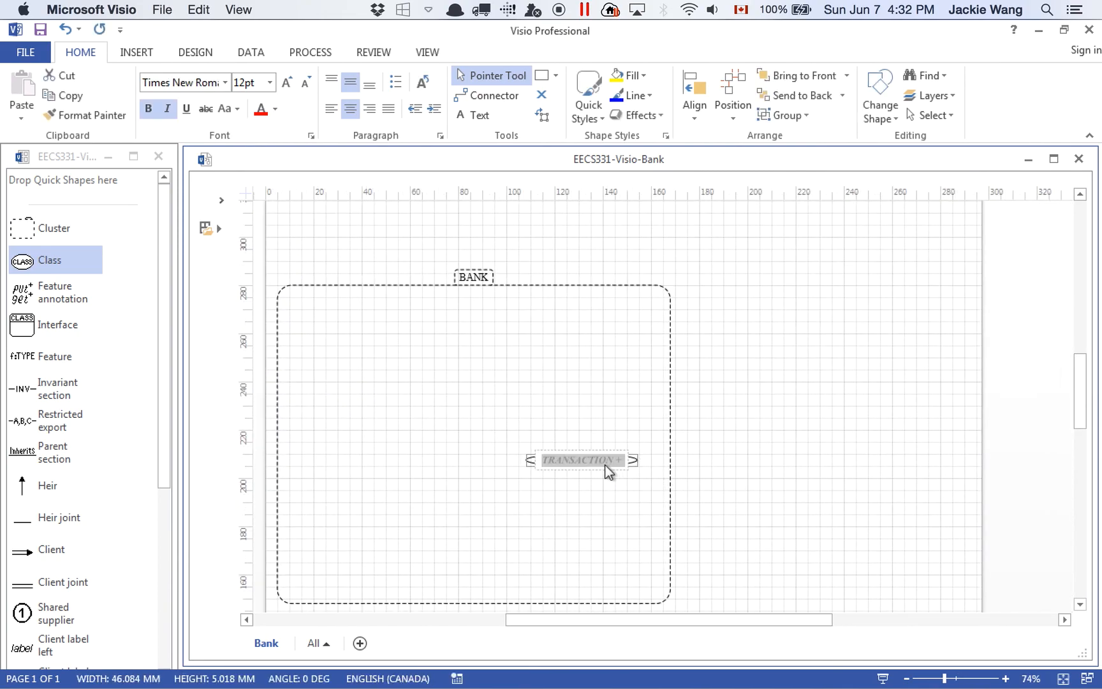
click(597, 512)
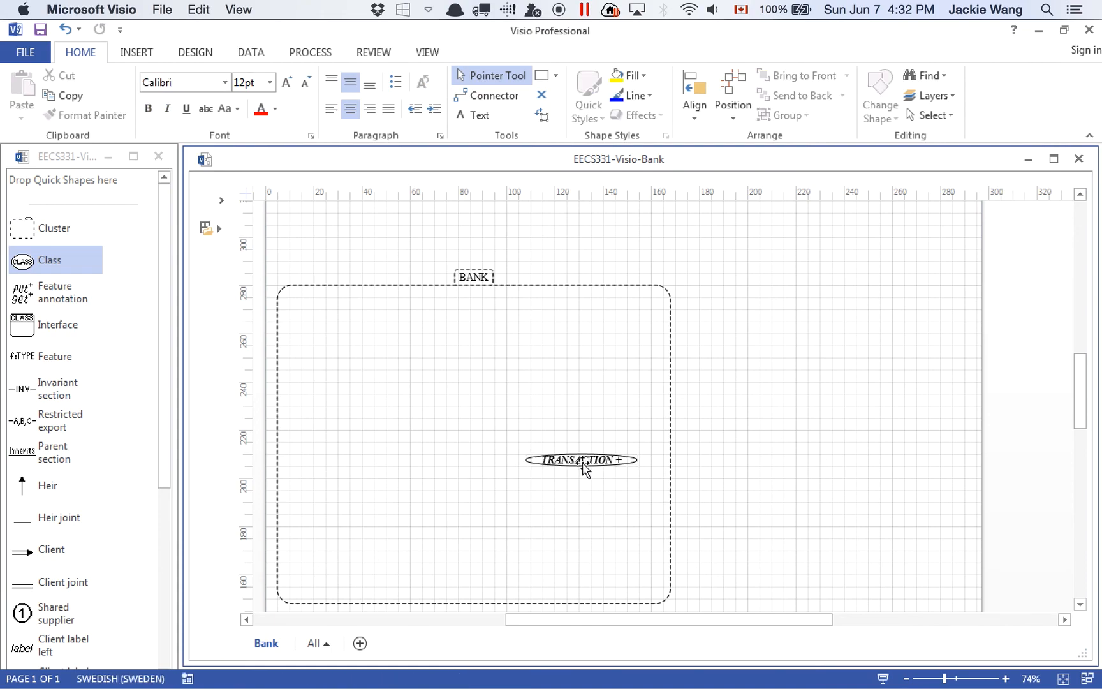
double_click(557, 465)
click(546, 462)
key(Return)
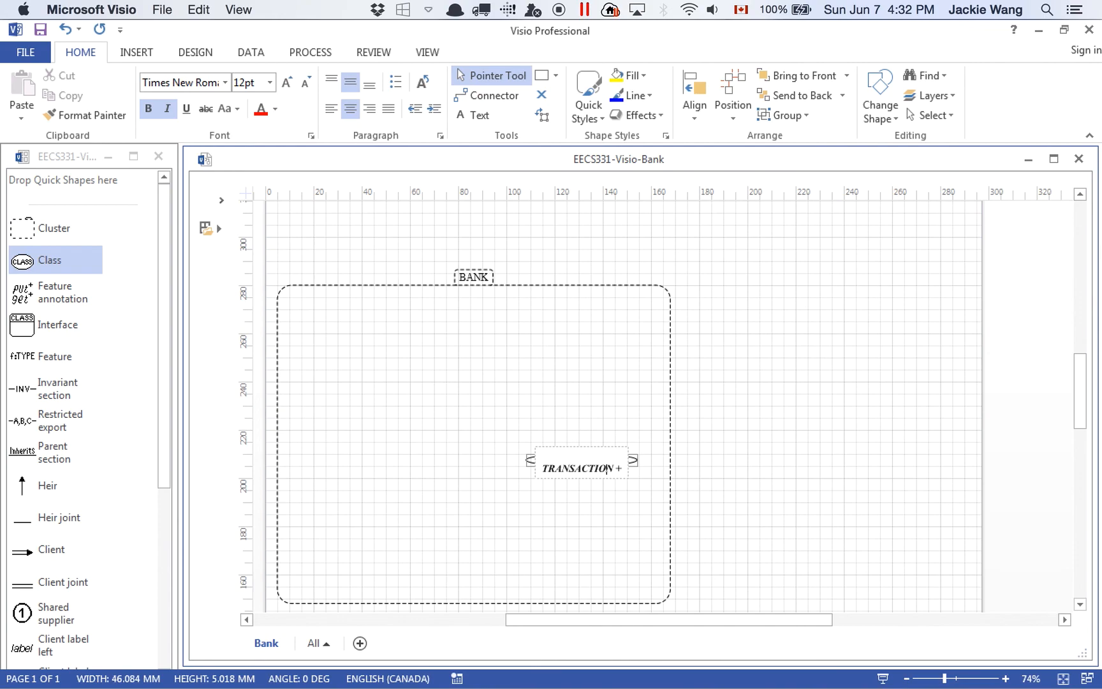
click(630, 528)
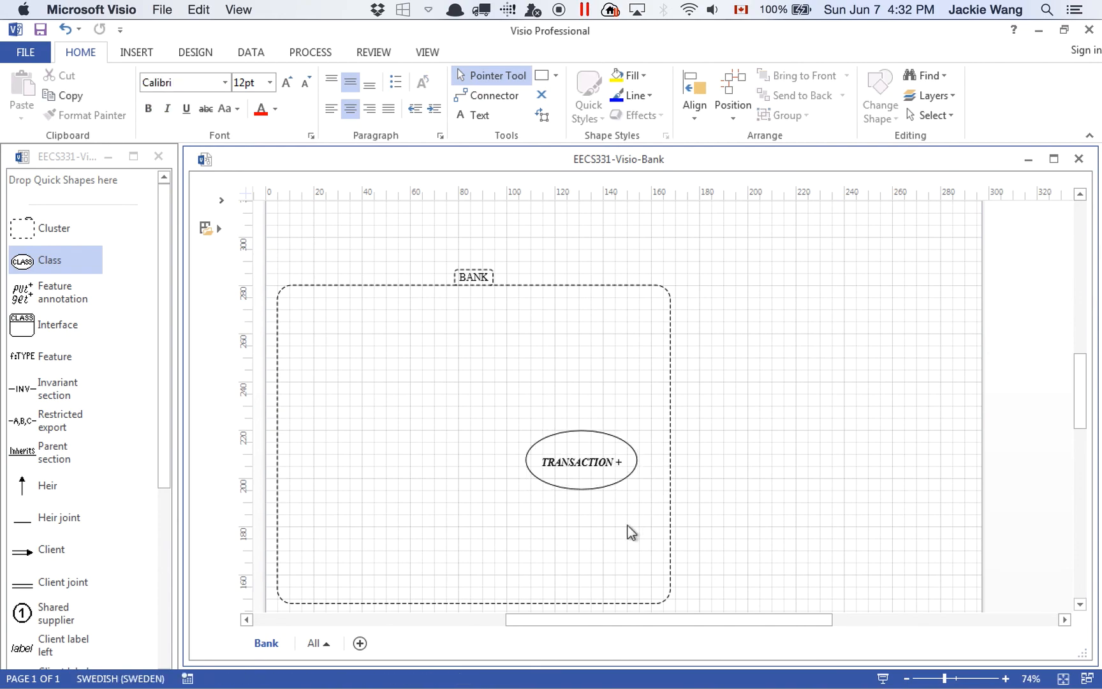
key(super+s)
Extend the BANK cluster's right edge to about 200 mm on the ruler and move the TRANSACTION + class closer to that edge
drag(668, 483, 747, 445)
key(Escape)
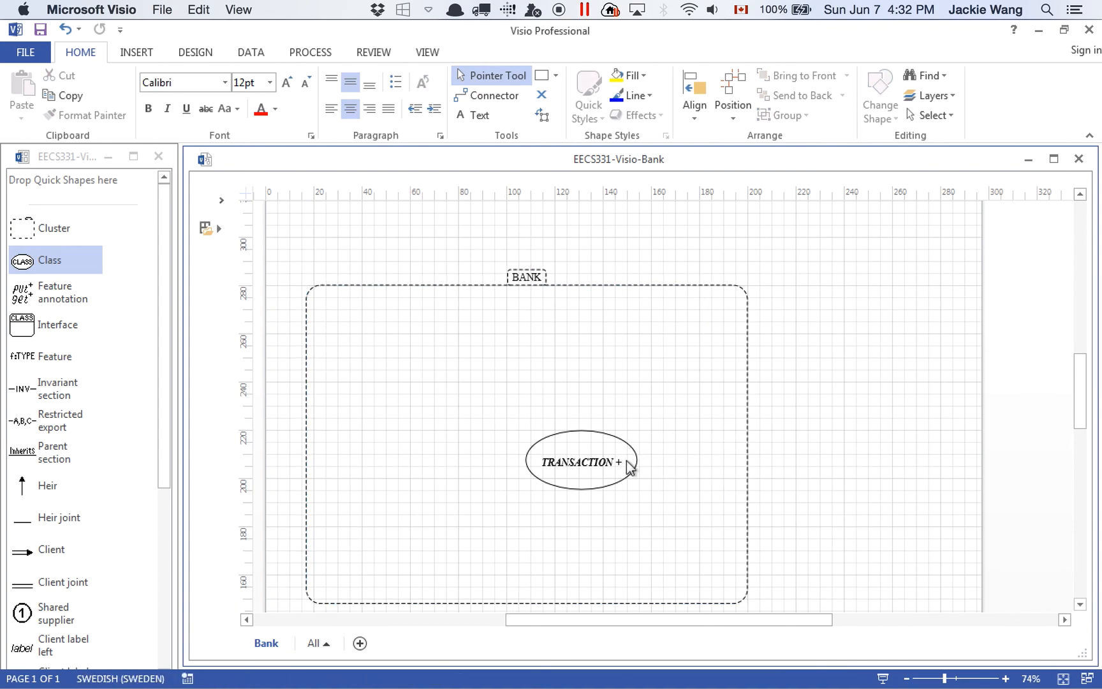
drag(586, 461, 668, 460)
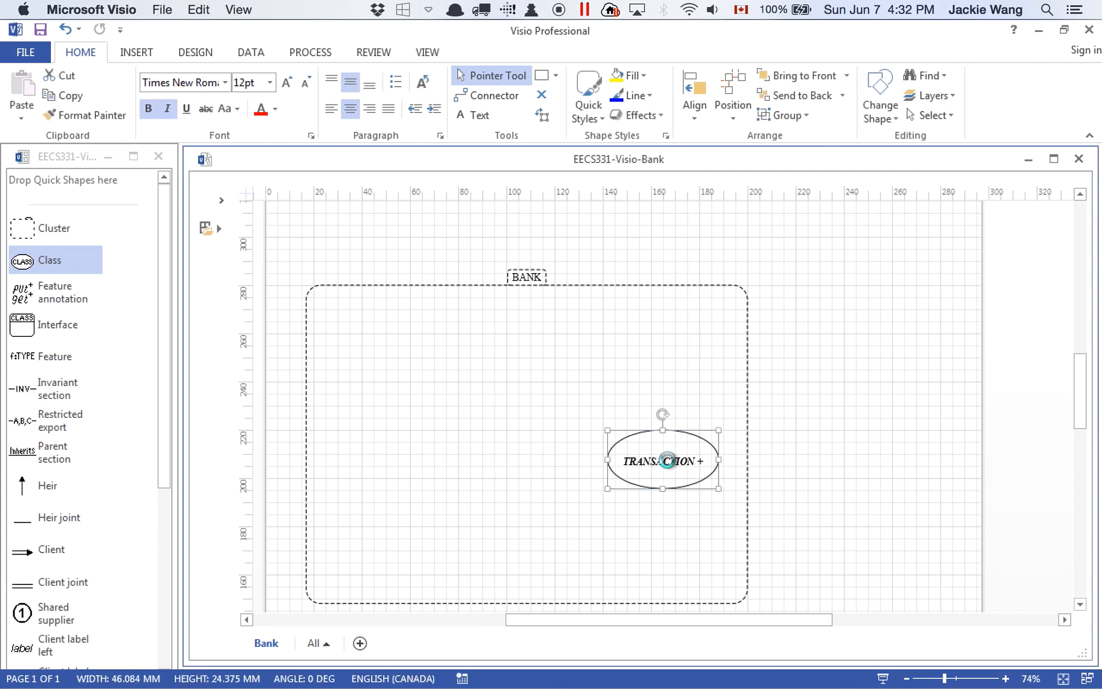
Place an Interface shape in the left part of the BANK cluster, enlarge it to 90 mm by 112.5 mm, and save
click(25, 329)
drag(24, 329, 375, 367)
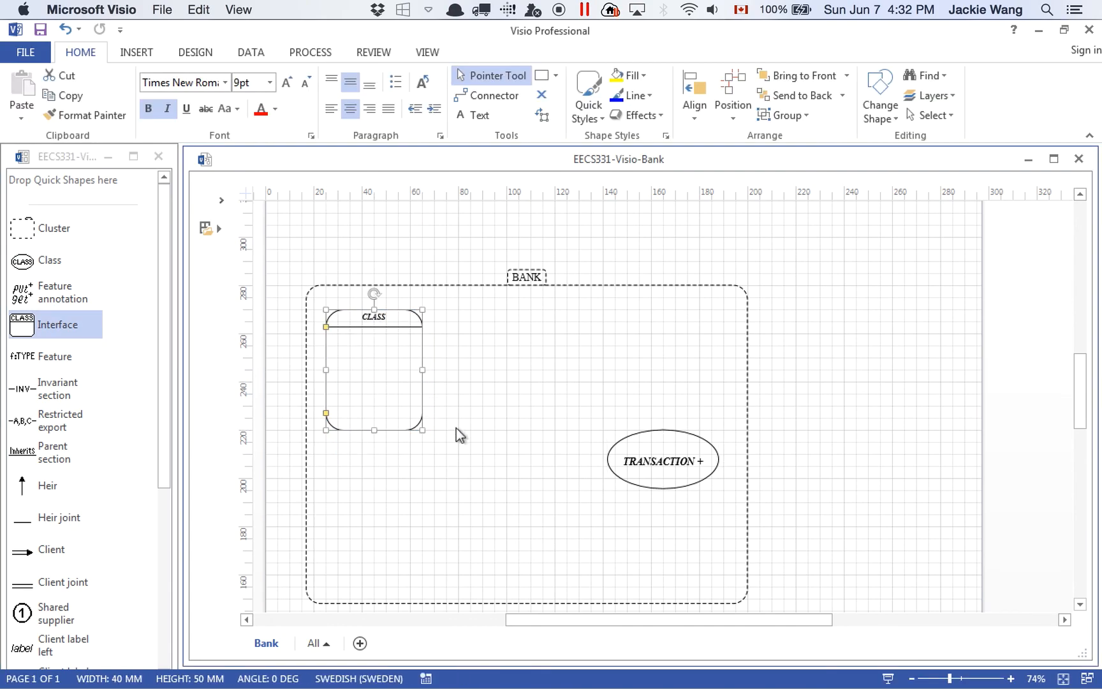
drag(423, 431, 543, 580)
click(677, 547)
key(super+s)
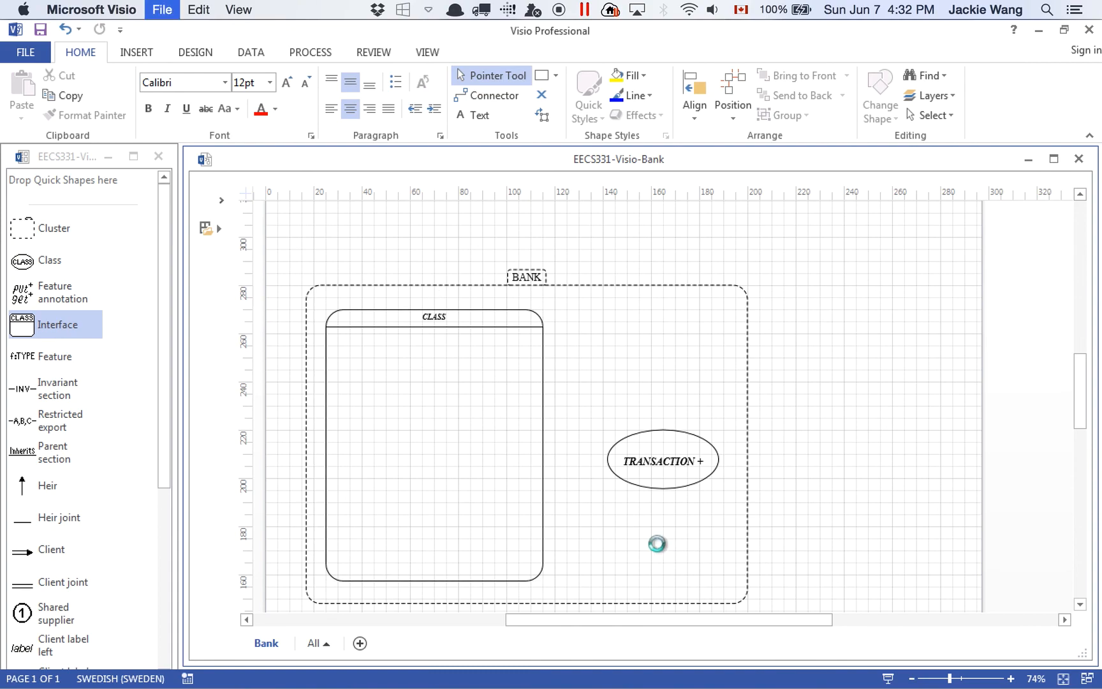
Set the interface's title to 12 pt, name it "ACCOUNT +", and save the drawing
double_click(439, 319)
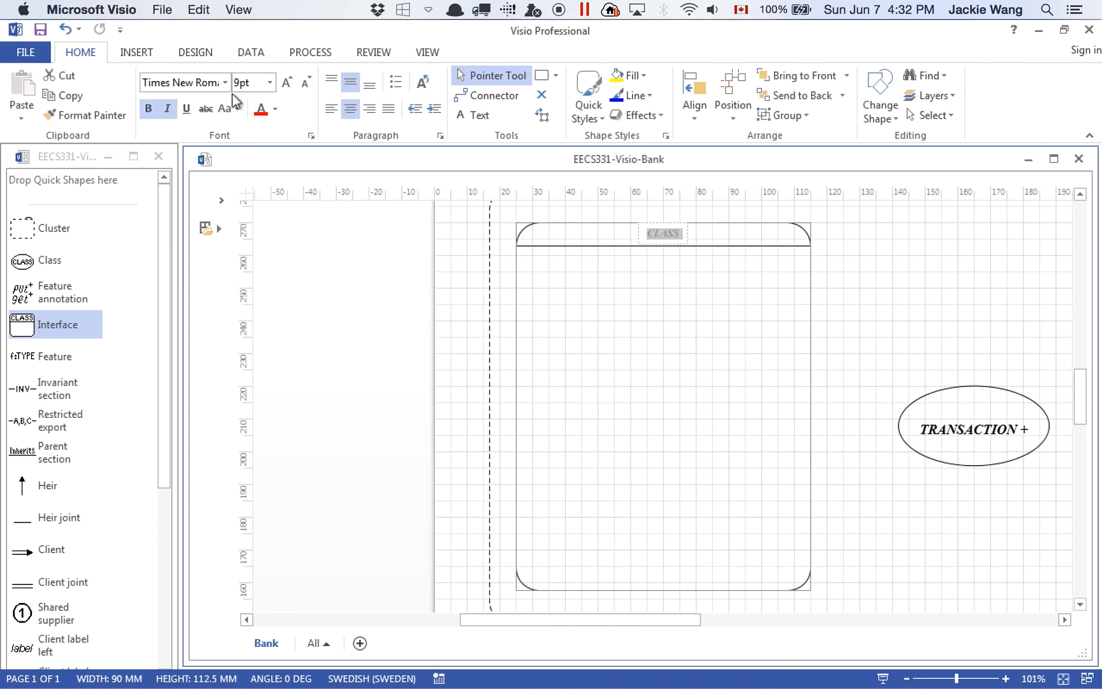
click(253, 80)
click(253, 79)
key(BackSpace)
key(BackSpace)
key(BackSpace)
text(12)
key(Return)
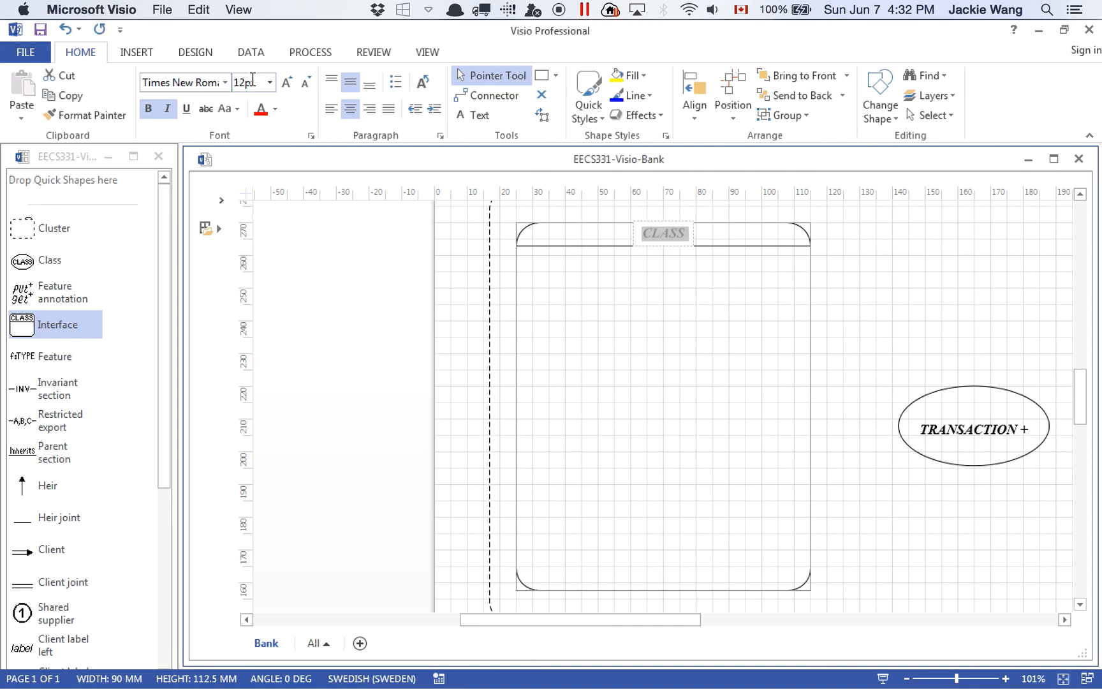
text(ACCOUNT)
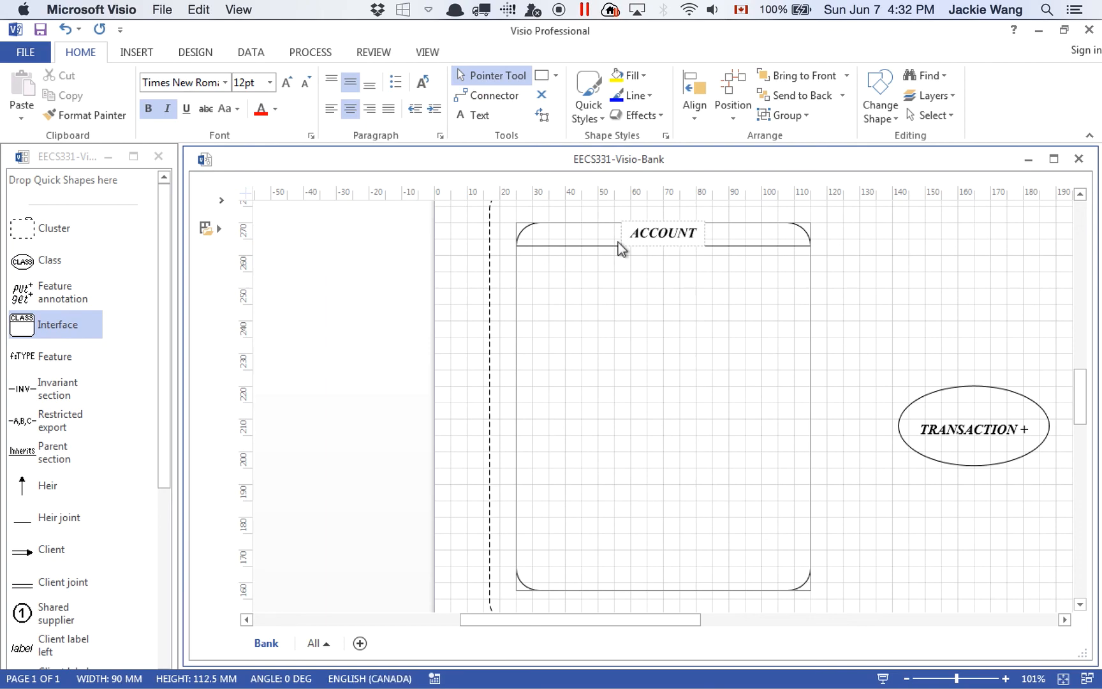
text( +)
key(ctrl+s)
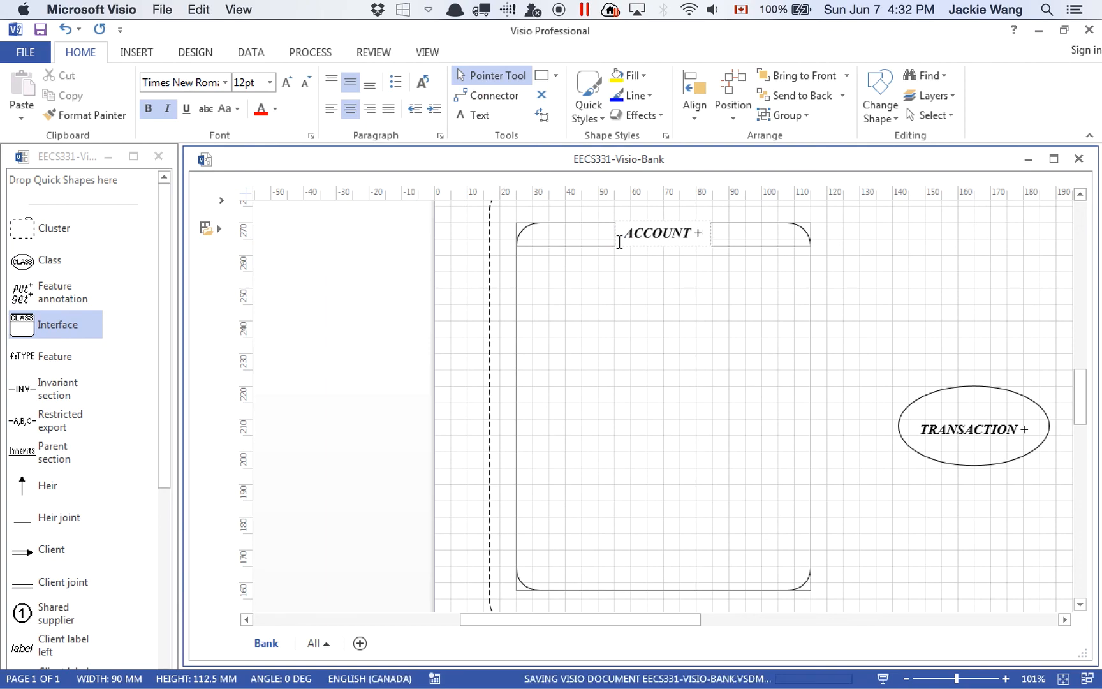
click(841, 361)
Try to place a Client link between the ACCOUNT + interface and the TRANSACTION + class, ending the macro errors that occur
scroll(841, 361, down, 2)
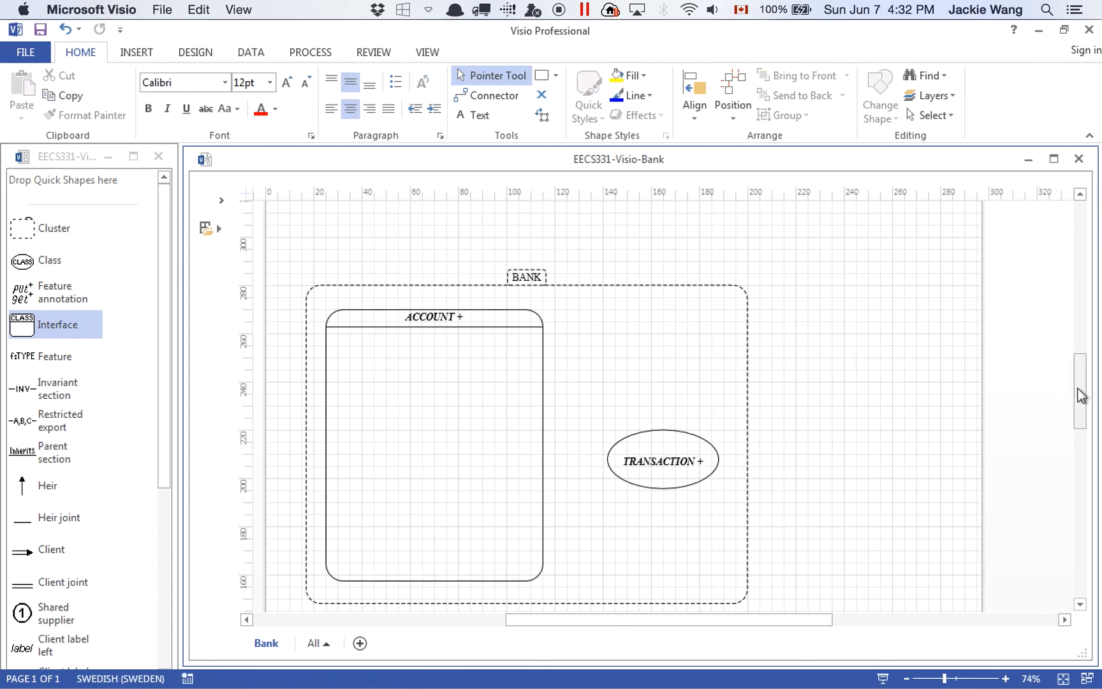
drag(1081, 396, 1078, 411)
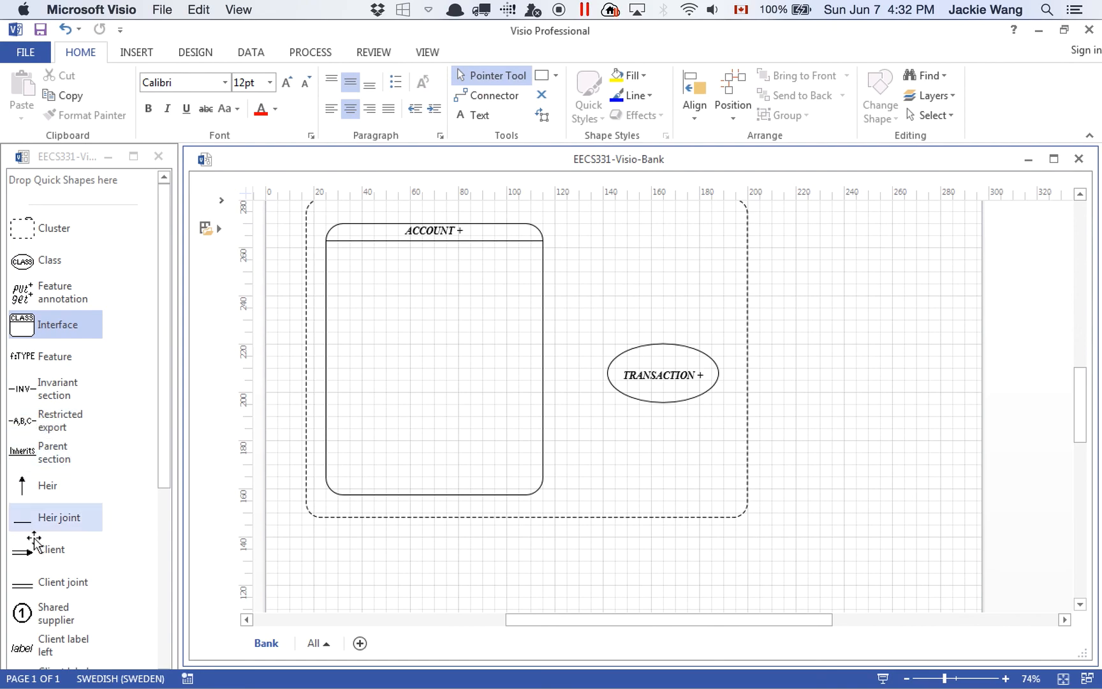
drag(37, 553, 556, 424)
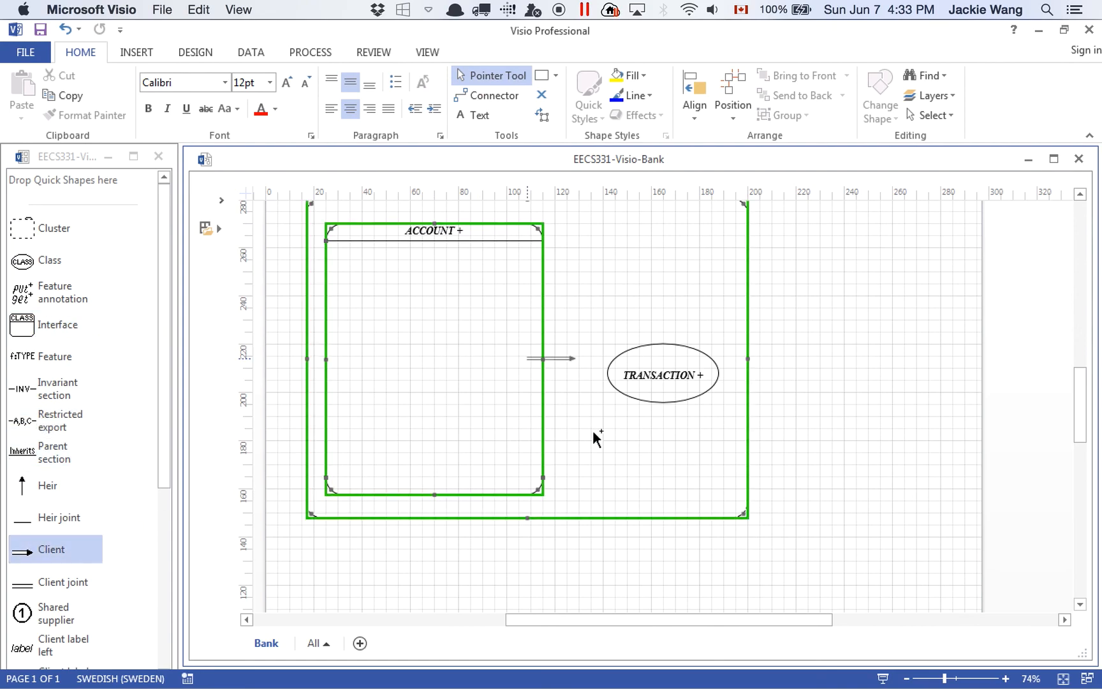
drag(627, 425, 627, 425)
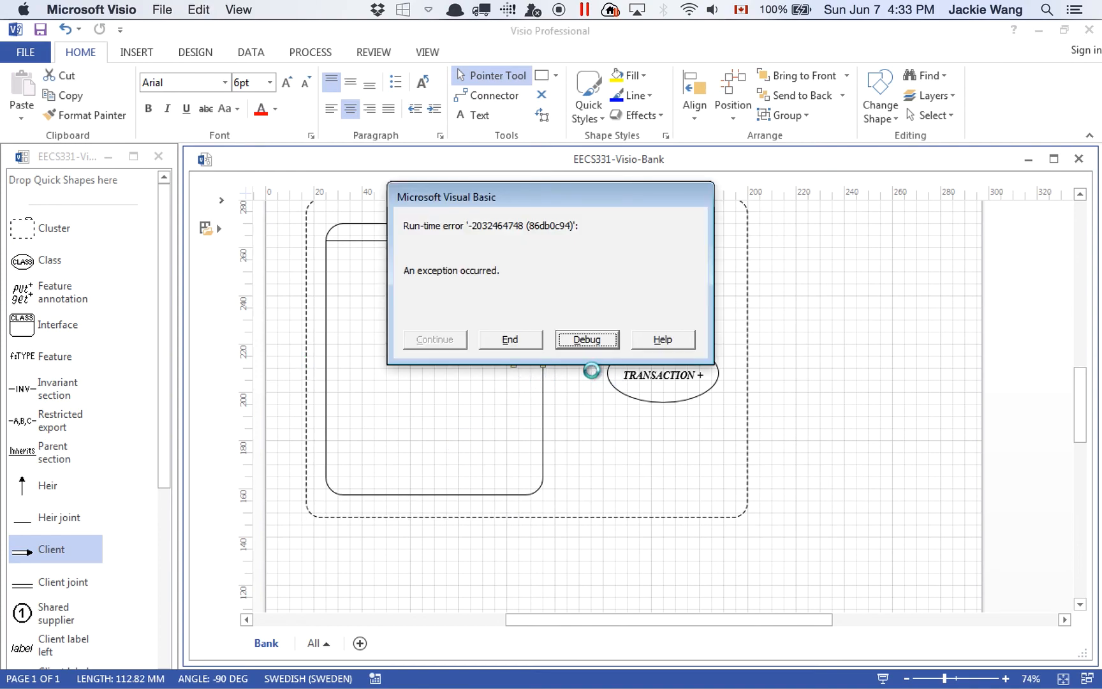
click(529, 339)
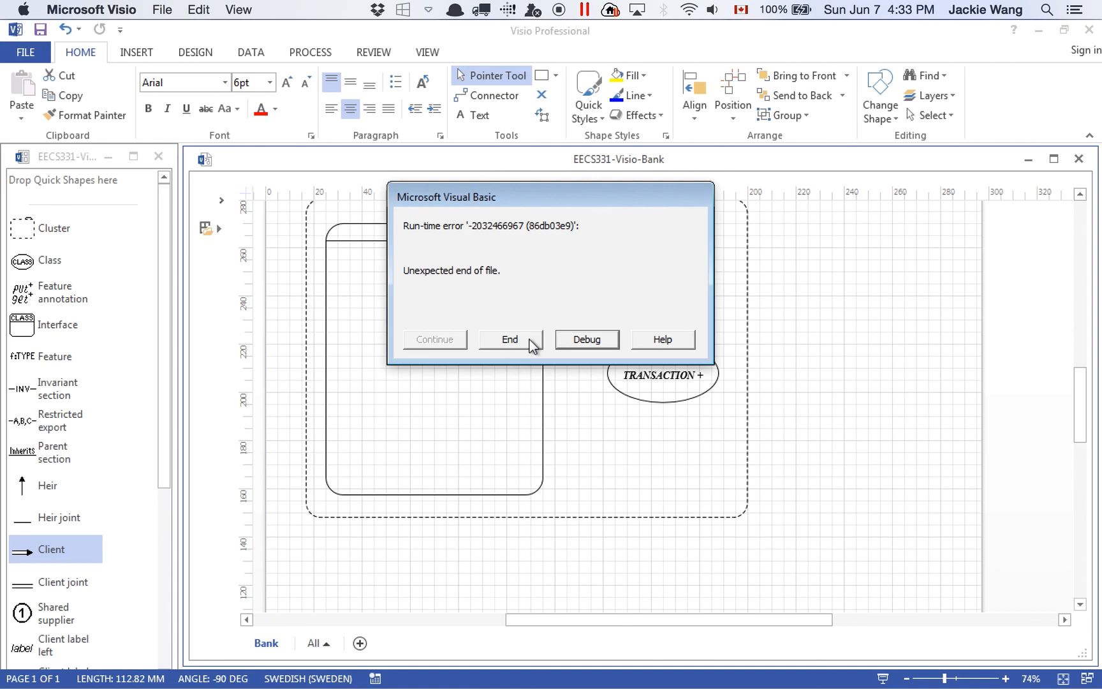
click(531, 341)
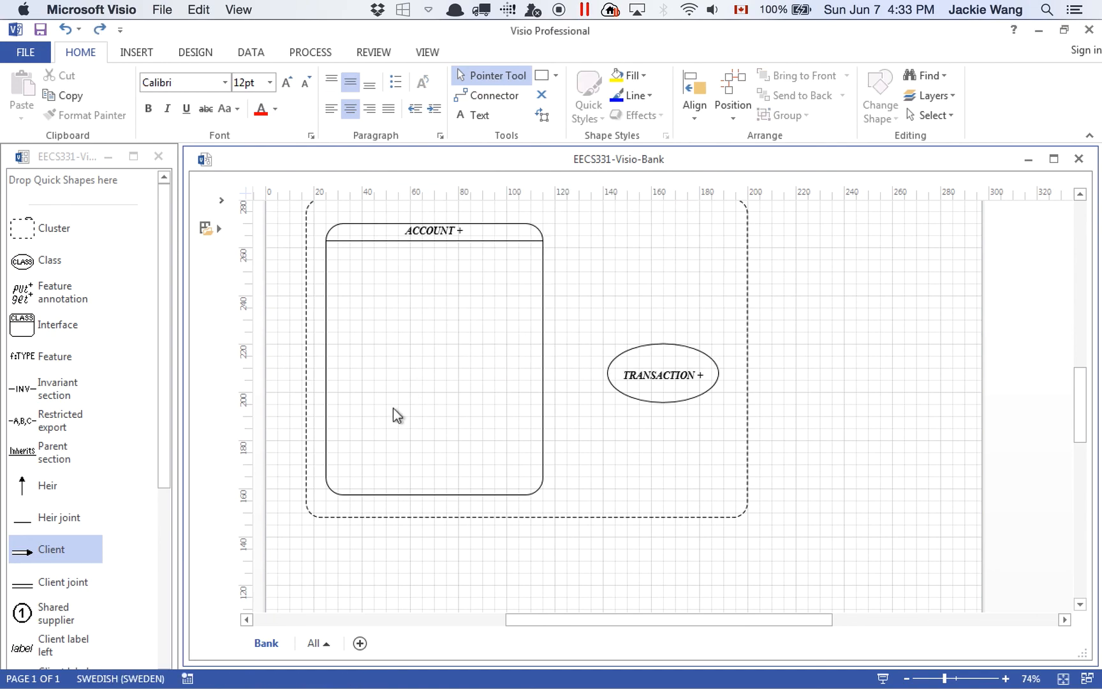
Place a Client link on the empty page area below the BANK cluster
drag(42, 555, 421, 585)
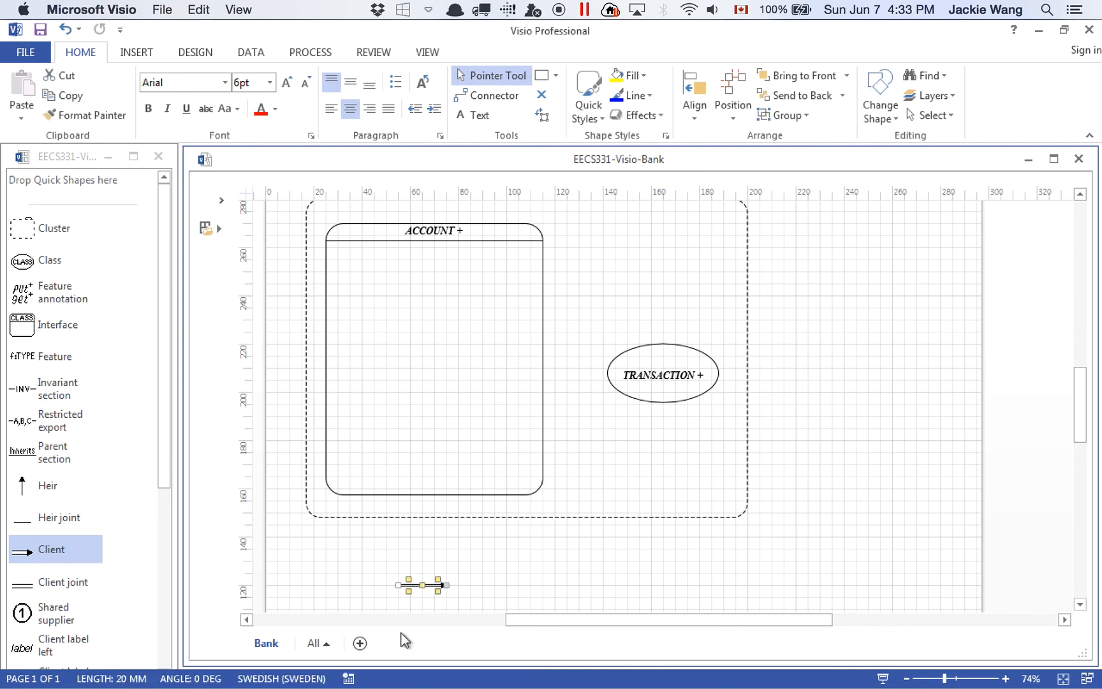
Try to pull the Client link's tail end up into the BANK cluster, and undo the change
drag(397, 585, 630, 292)
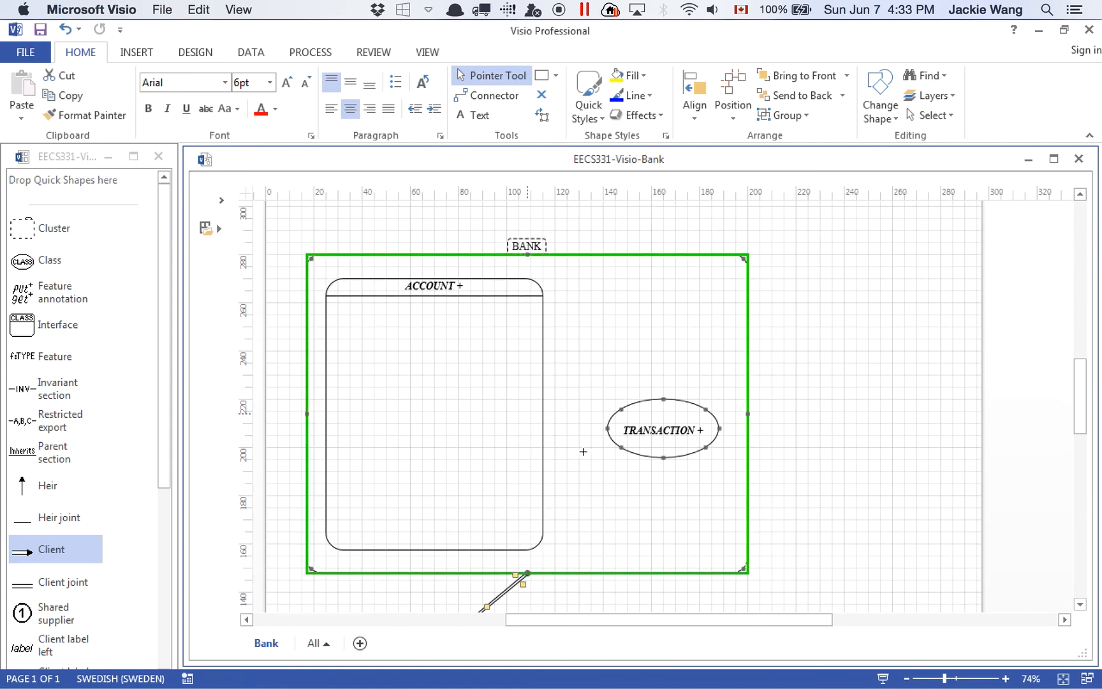
drag(583, 450, 584, 451)
drag(1080, 394, 1082, 443)
scroll(462, 356, up, 10)
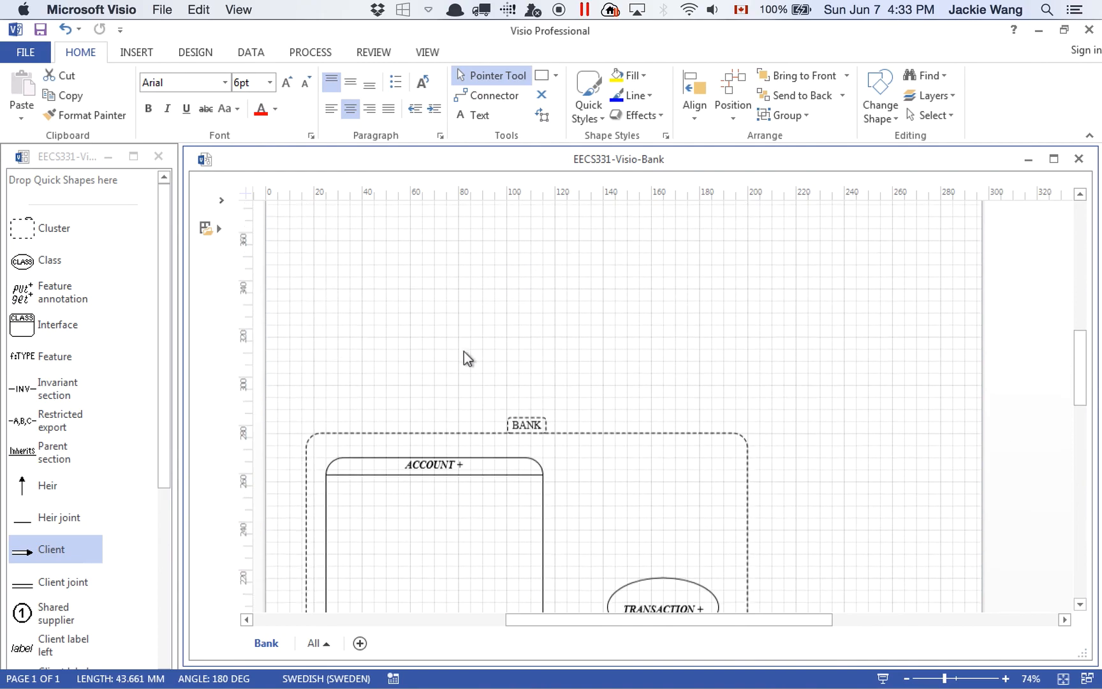
scroll(735, 335, down, 7)
scroll(757, 329, up, 4)
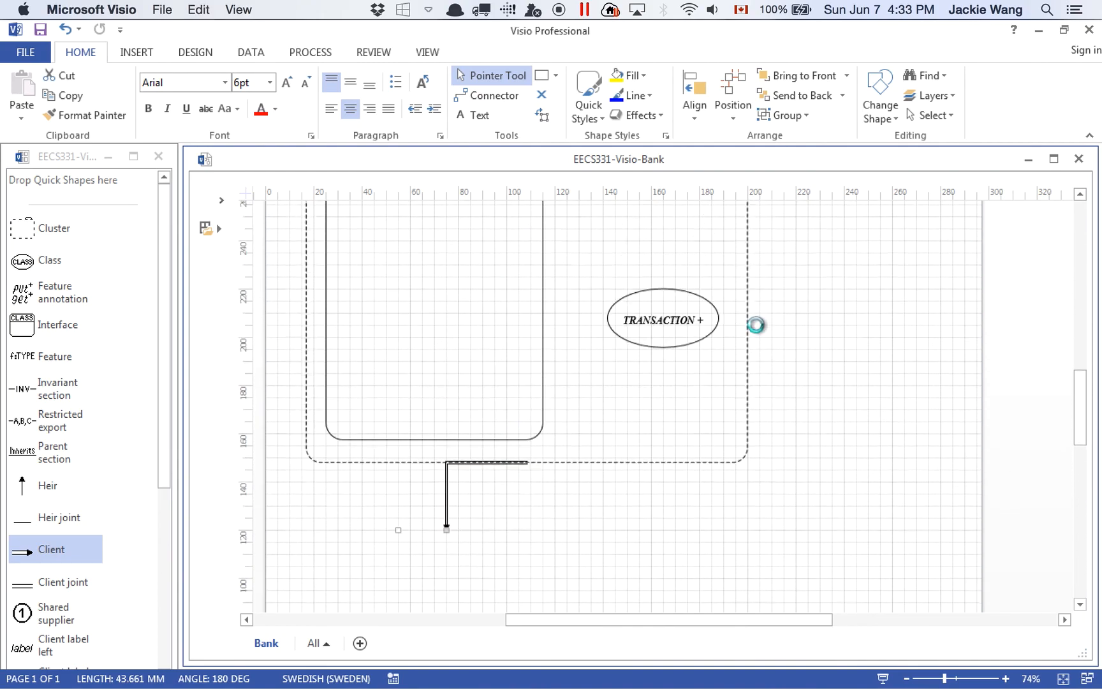
key(ctrl+z)
key(super+z)
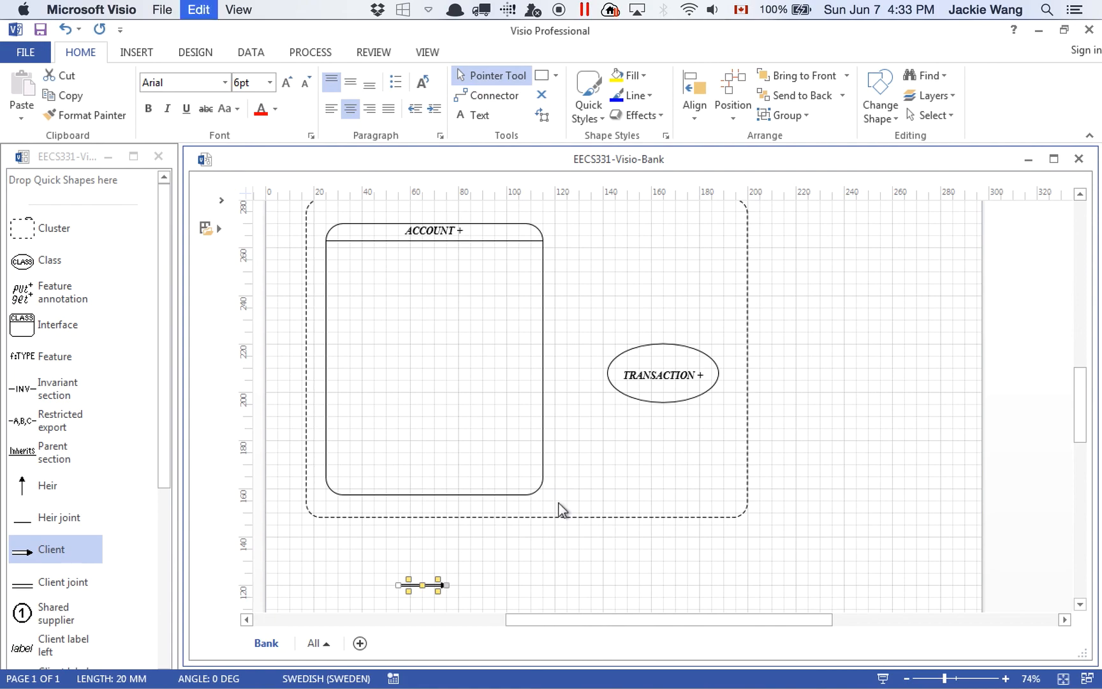
key(super+z)
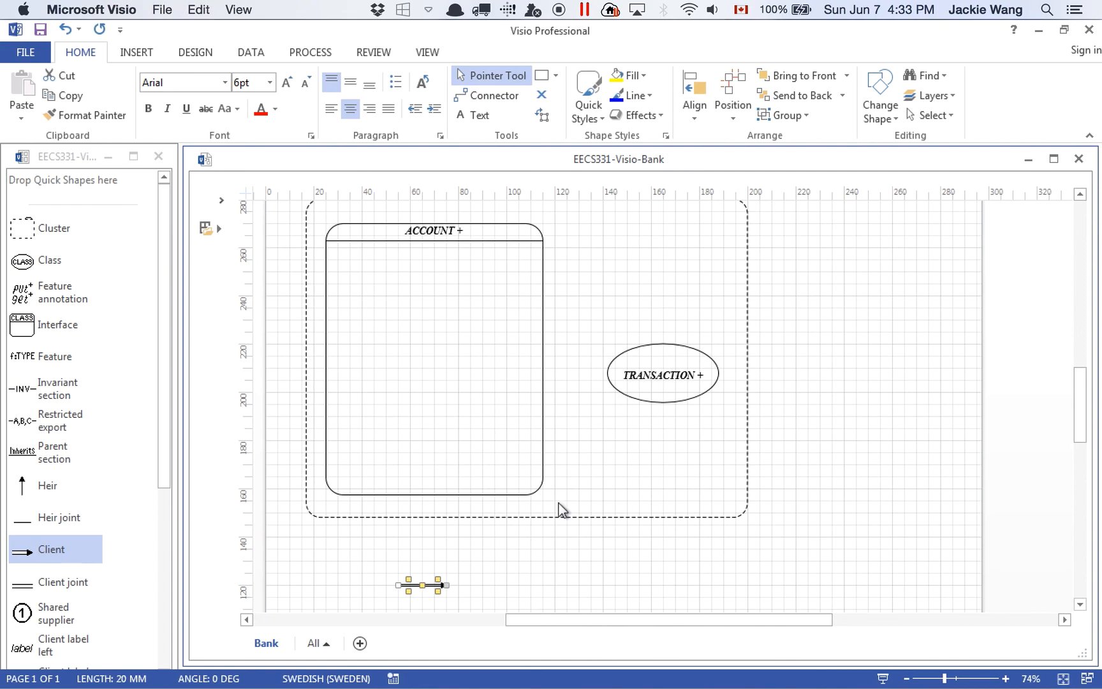
Save the drawing and attach the Client link's arrowhead end to the left connection point of the TRANSACTION + class
click(505, 581)
key(super+s)
click(418, 592)
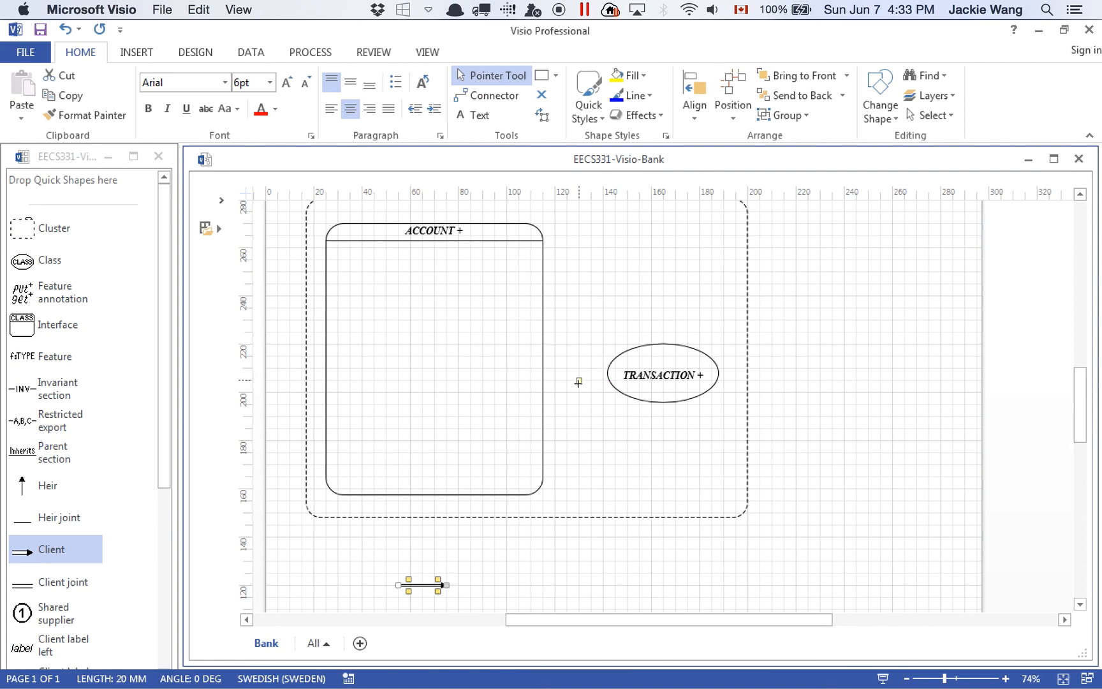
drag(446, 582, 470, 561)
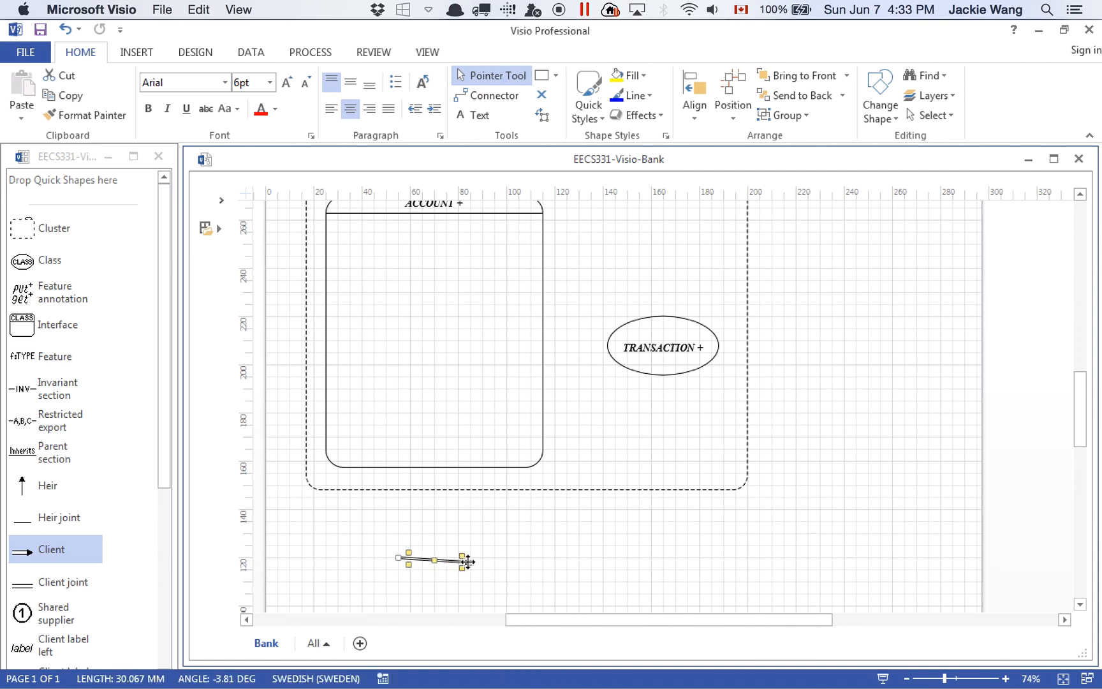
drag(467, 561, 609, 347)
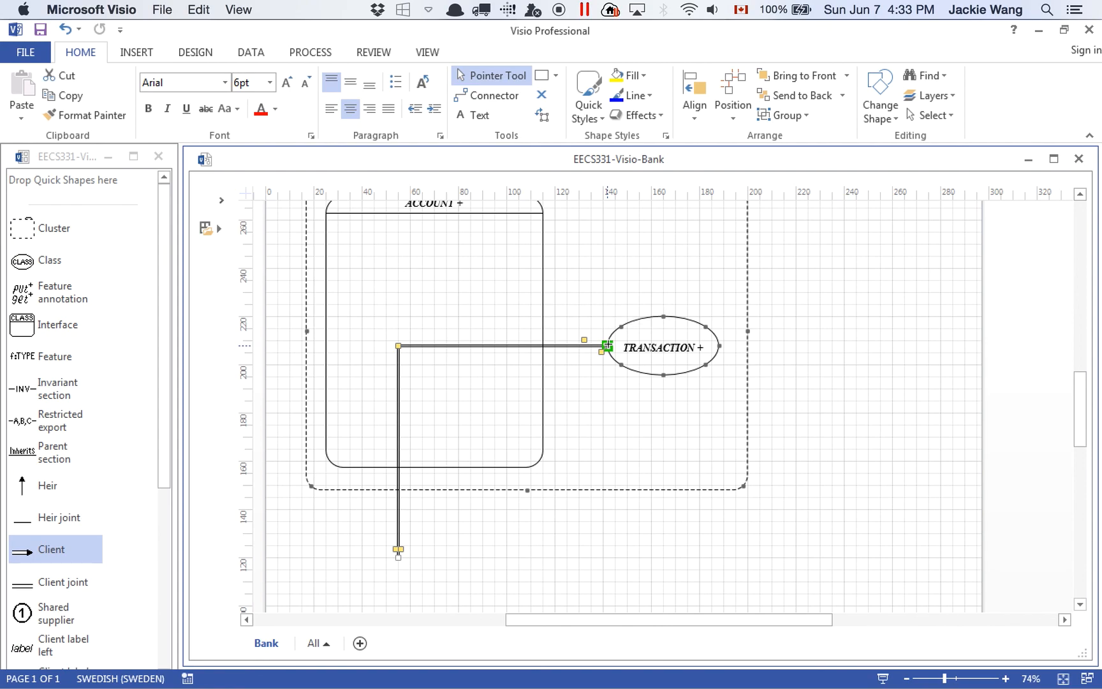
Attach the Client link's tail end to the middle connection point on the right edge of the ACCOUNT + interface
click(649, 414)
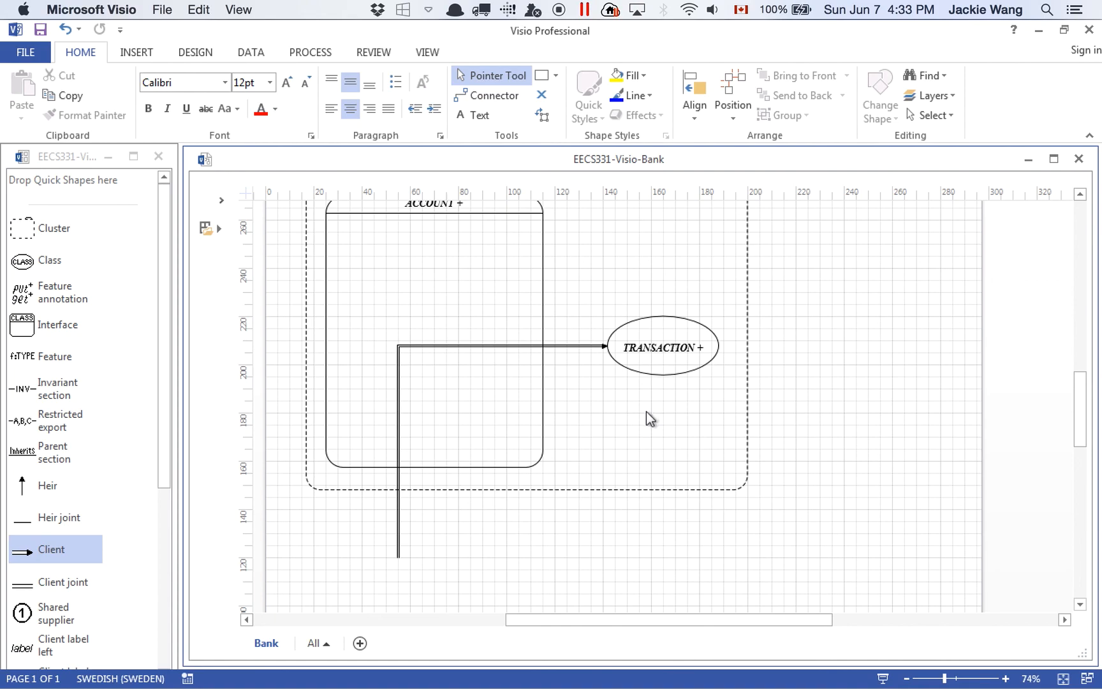
click(400, 558)
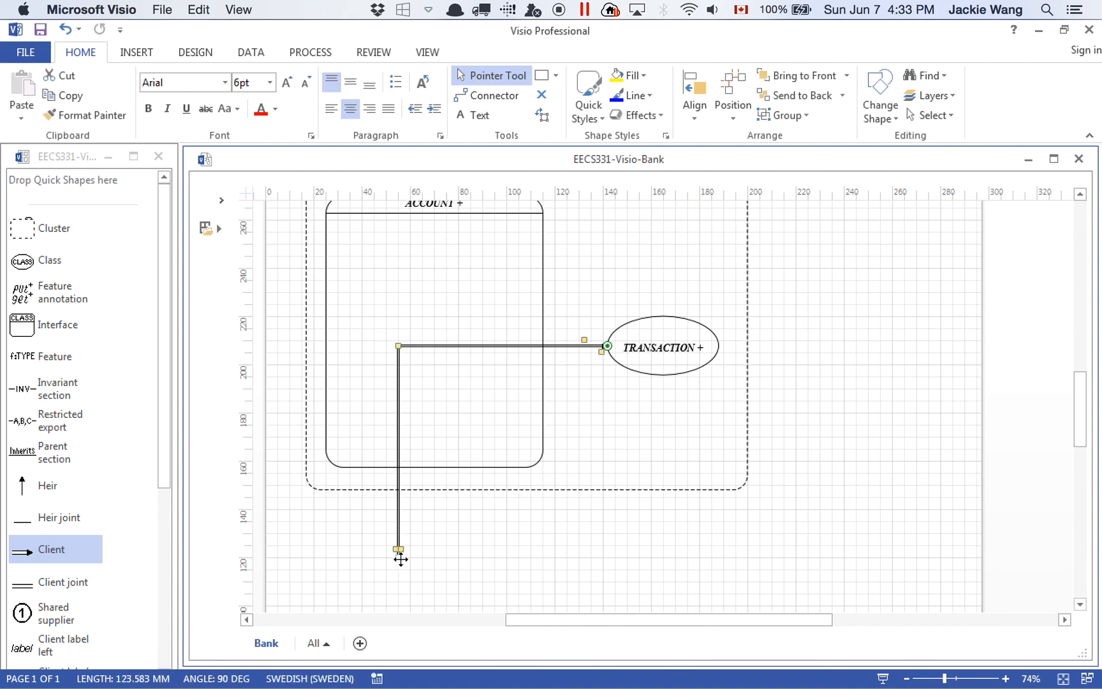
drag(396, 550, 542, 333)
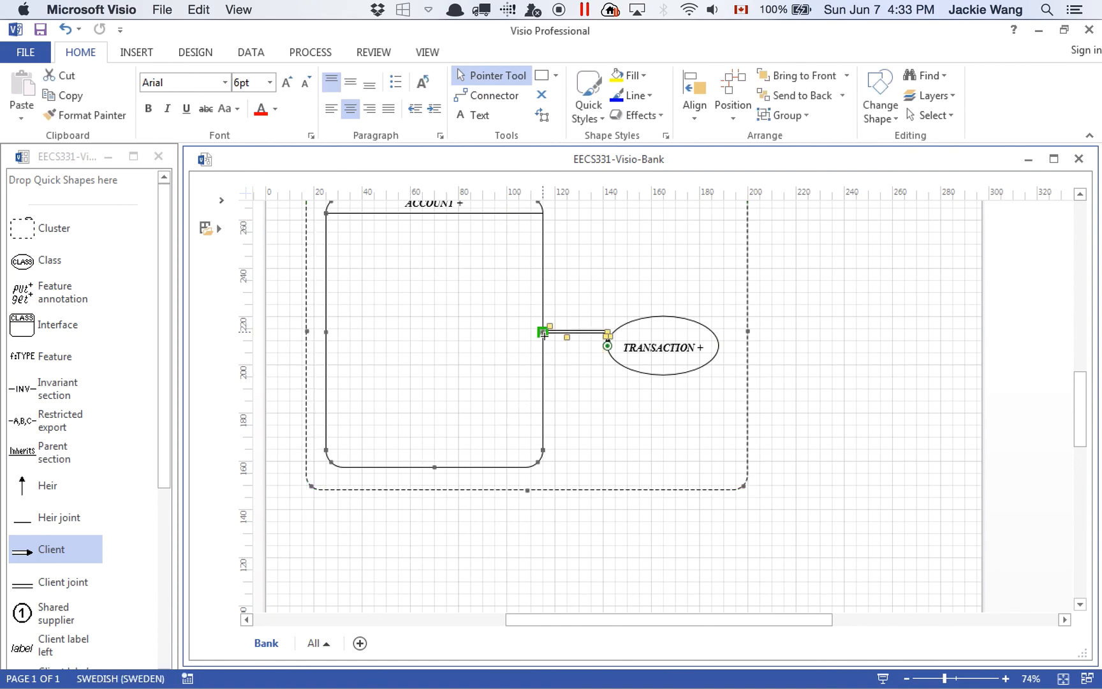
click(603, 411)
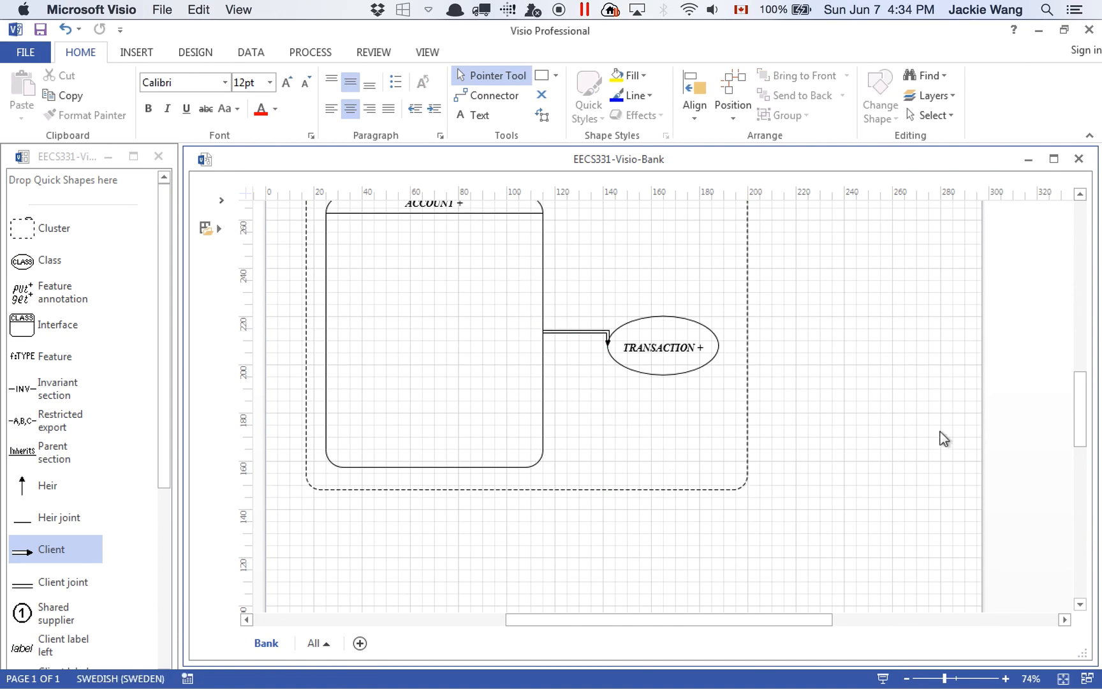
Move the TRANSACTION + class farther right and nudge it vertically to straighten the Client link from the ACCOUNT + interface
mouse_move(1084, 435)
mouse_down()
mouse_move(1085, 396)
mouse_move(1083, 431)
mouse_up()
click(645, 369)
drag(644, 371, 644, 361)
key(Right)
key(Right)
key(Right)
key(Up)
key(Down)
key(Up)
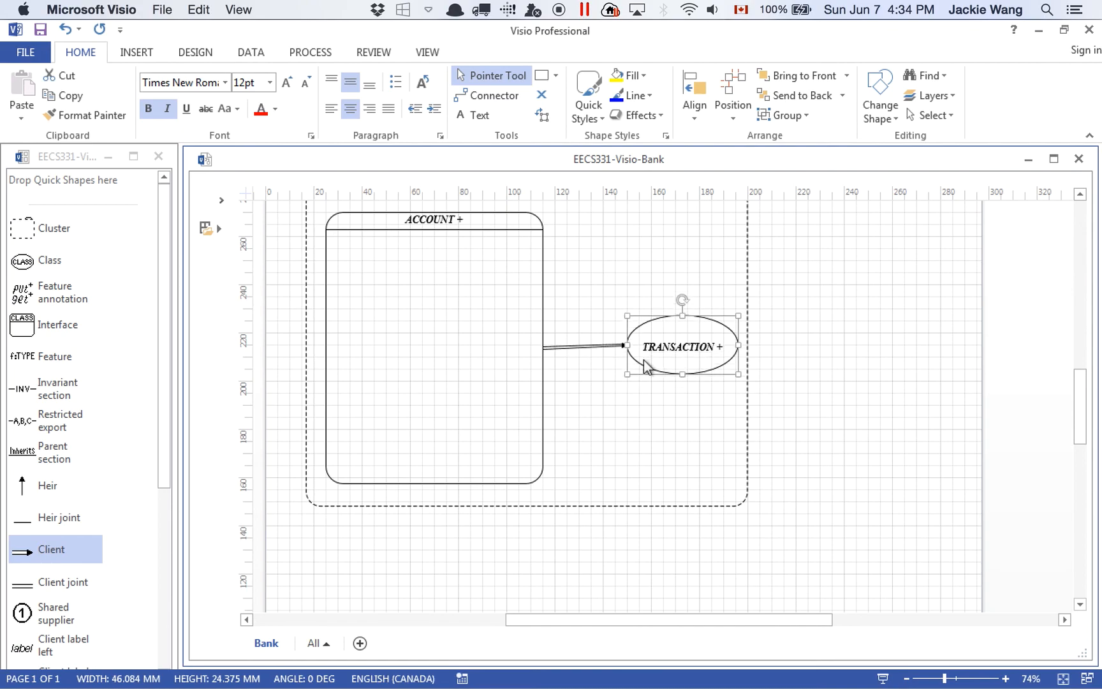
key(Down)
click(664, 469)
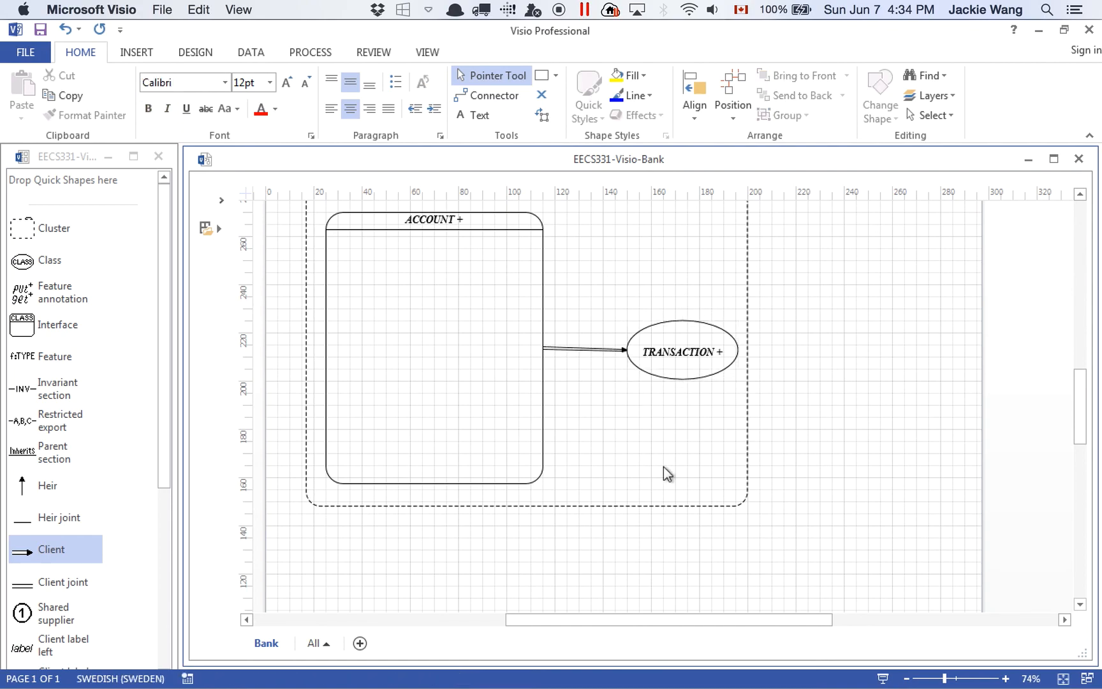
drag(667, 363, 668, 358)
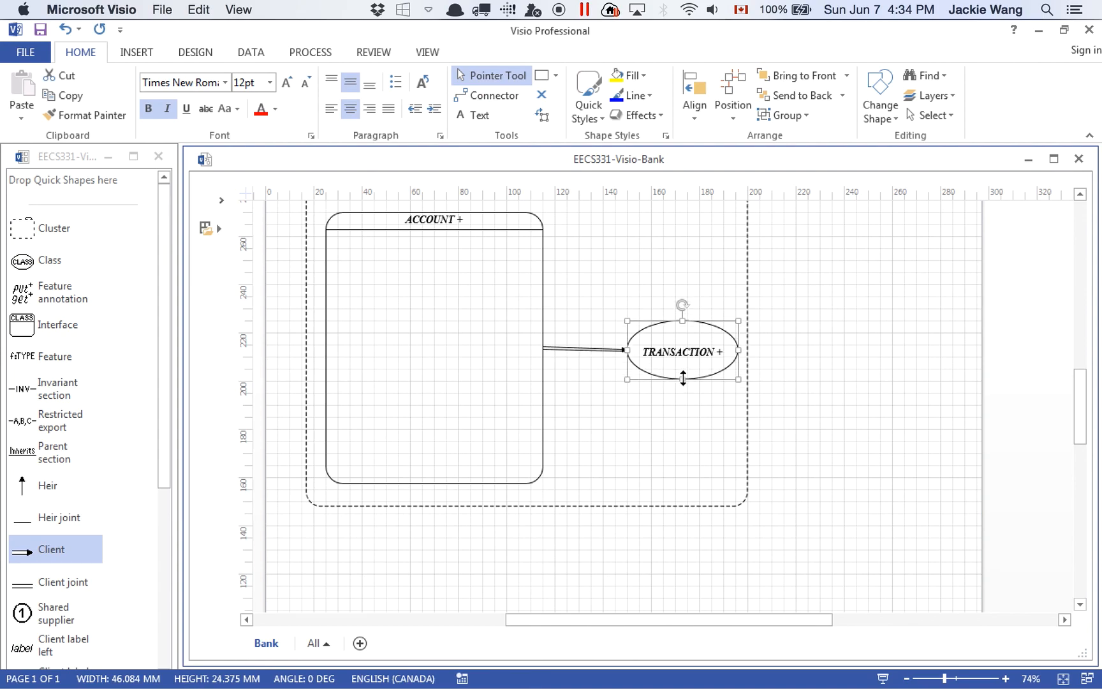
click(600, 436)
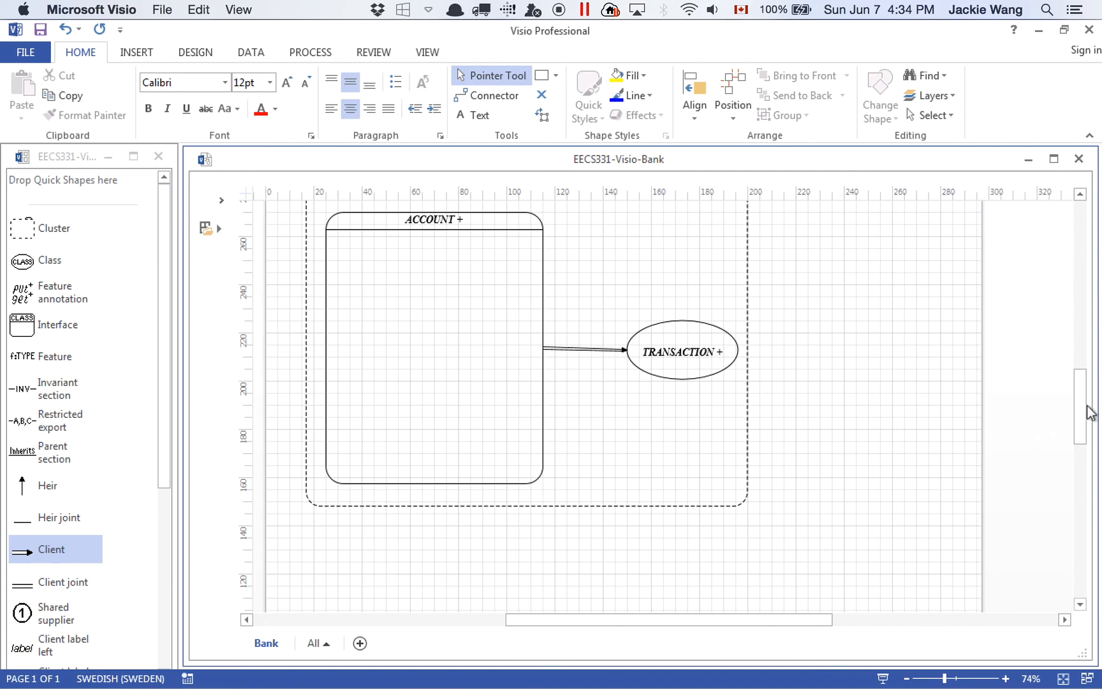
Lower the top edge of the ACCOUNT + interface to a height of 110.5 mm to level the Client link, and save the drawing
drag(1089, 416, 1089, 397)
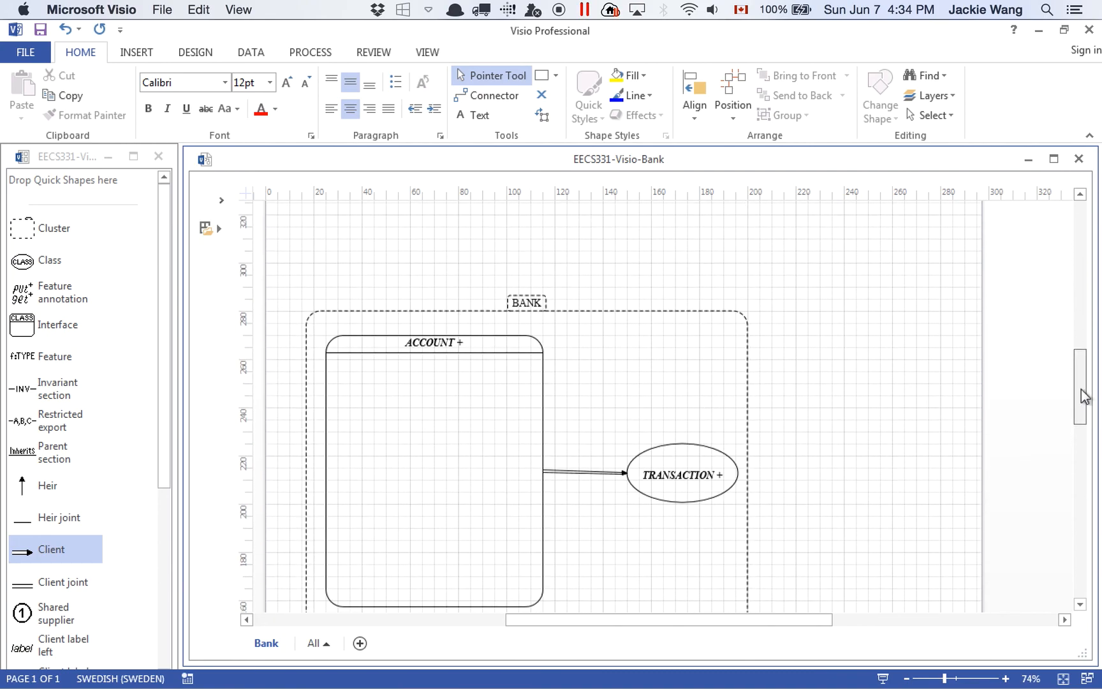
click(435, 342)
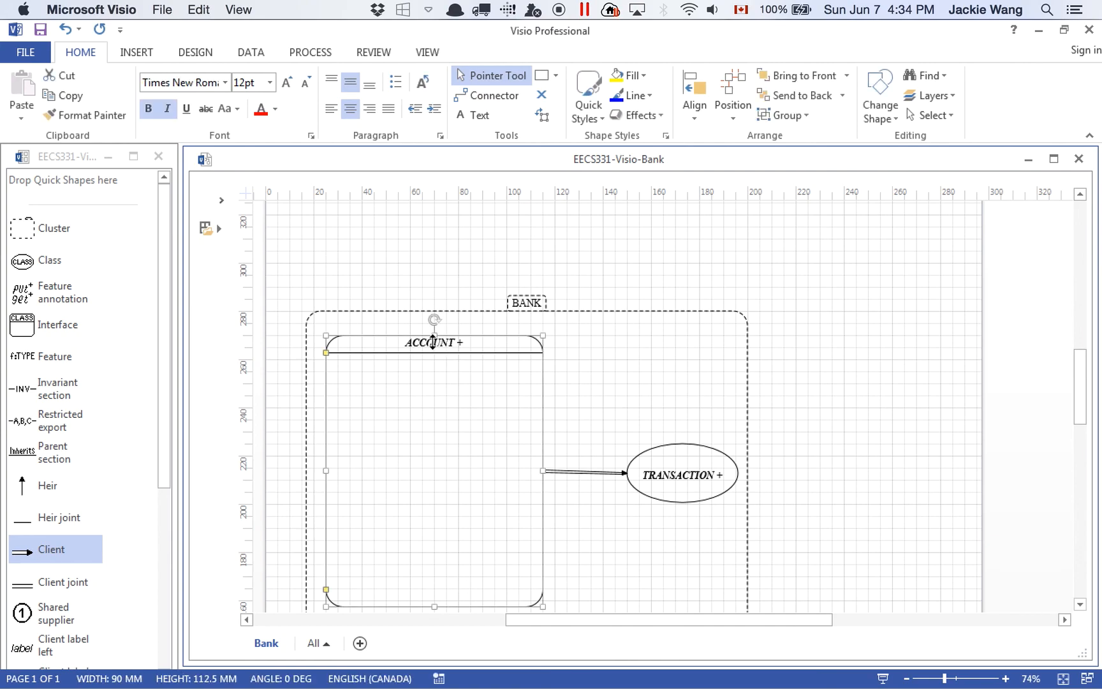
mouse_move(437, 336)
mouse_down()
mouse_move(438, 321)
mouse_move(438, 347)
mouse_up()
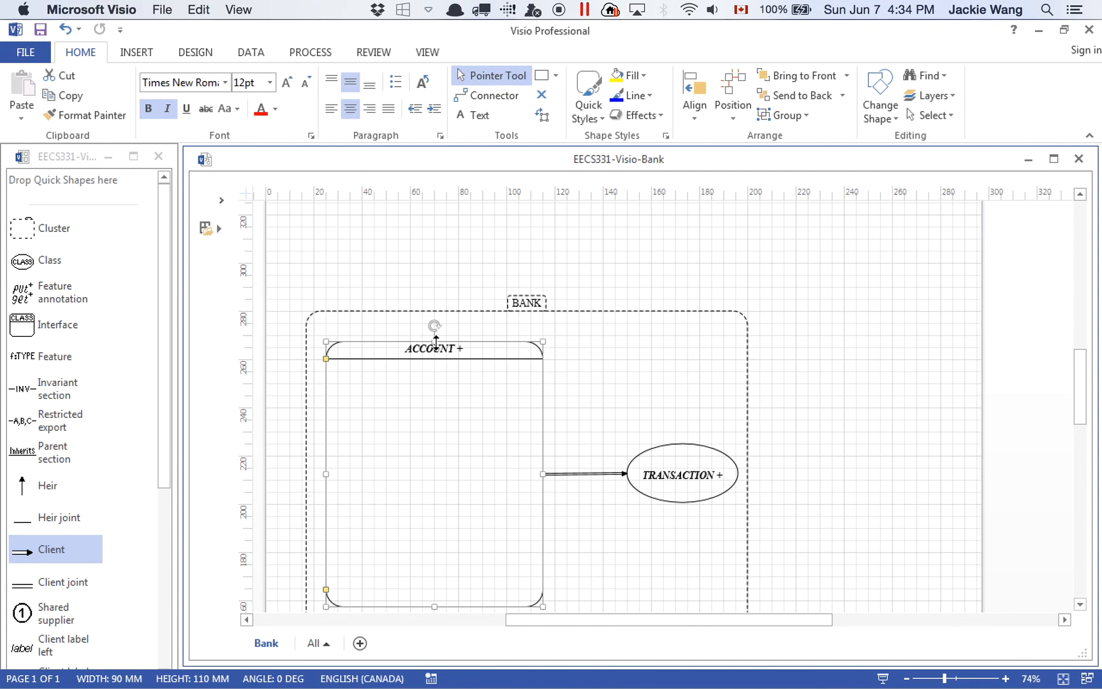
drag(437, 340, 436, 335)
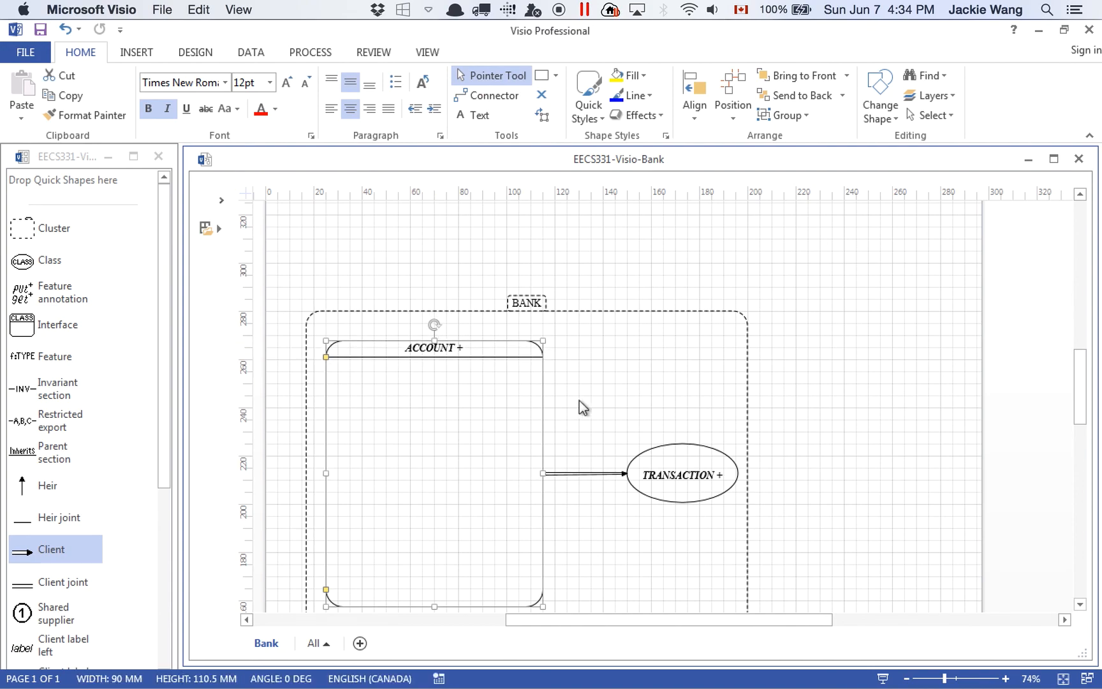
click(582, 401)
key(super+s)
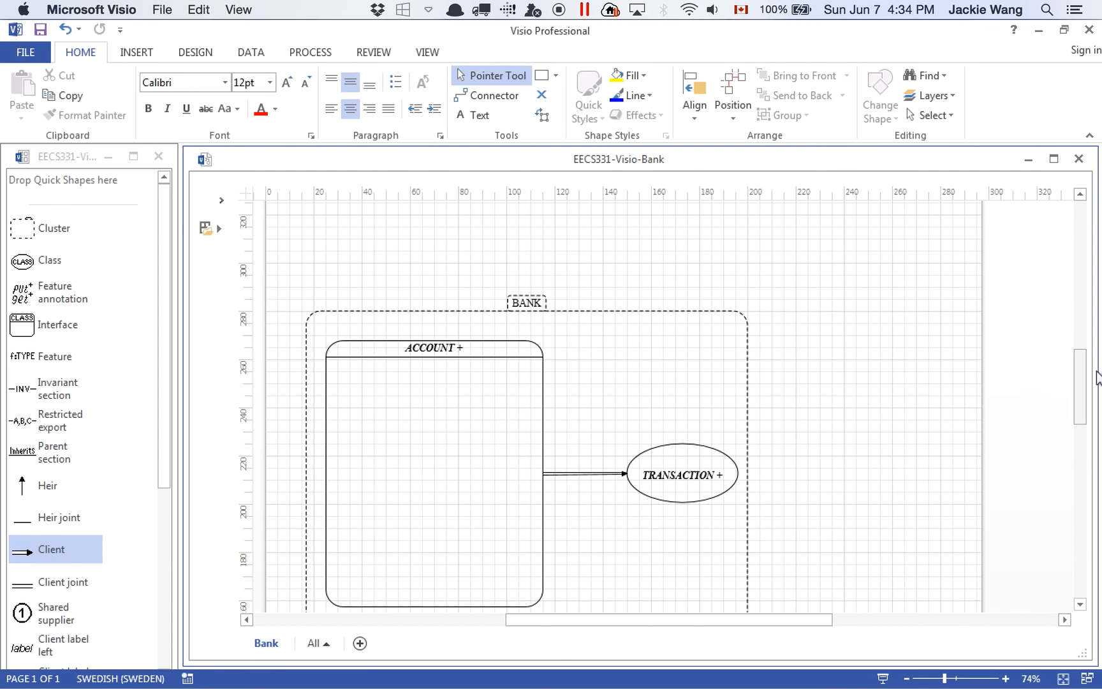
Switch to the bank_proj project in EiffelStudio and enlarge the editor area by shrinking the diagram pane
drag(1082, 374, 1078, 408)
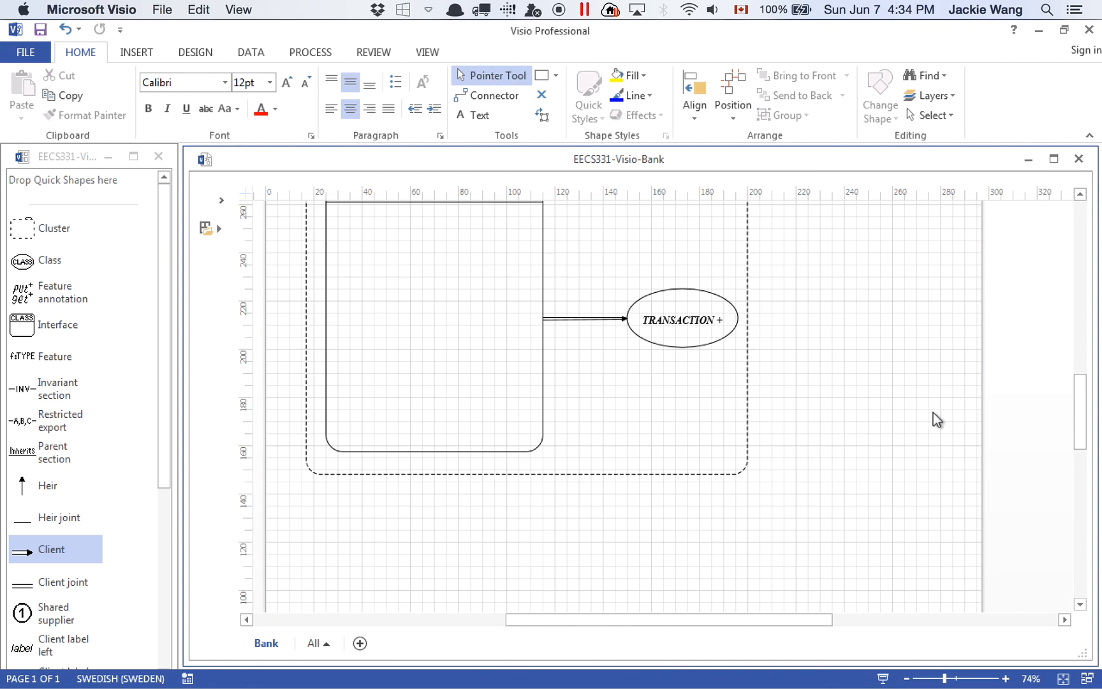
drag(1077, 450, 1080, 427)
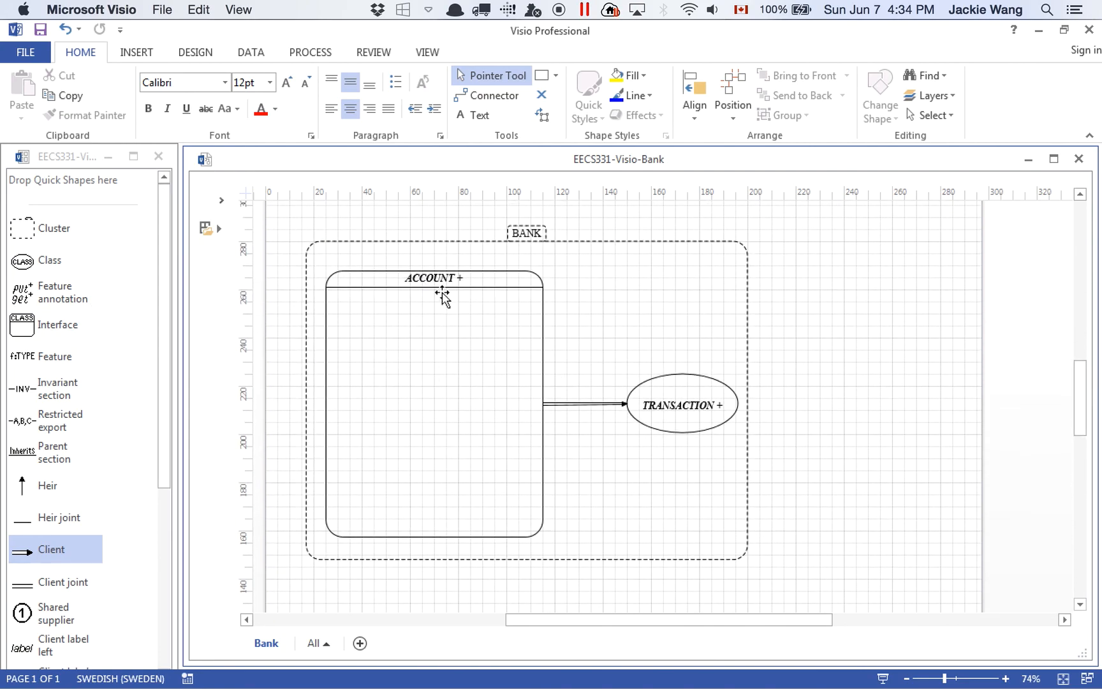
key(super+Tab)
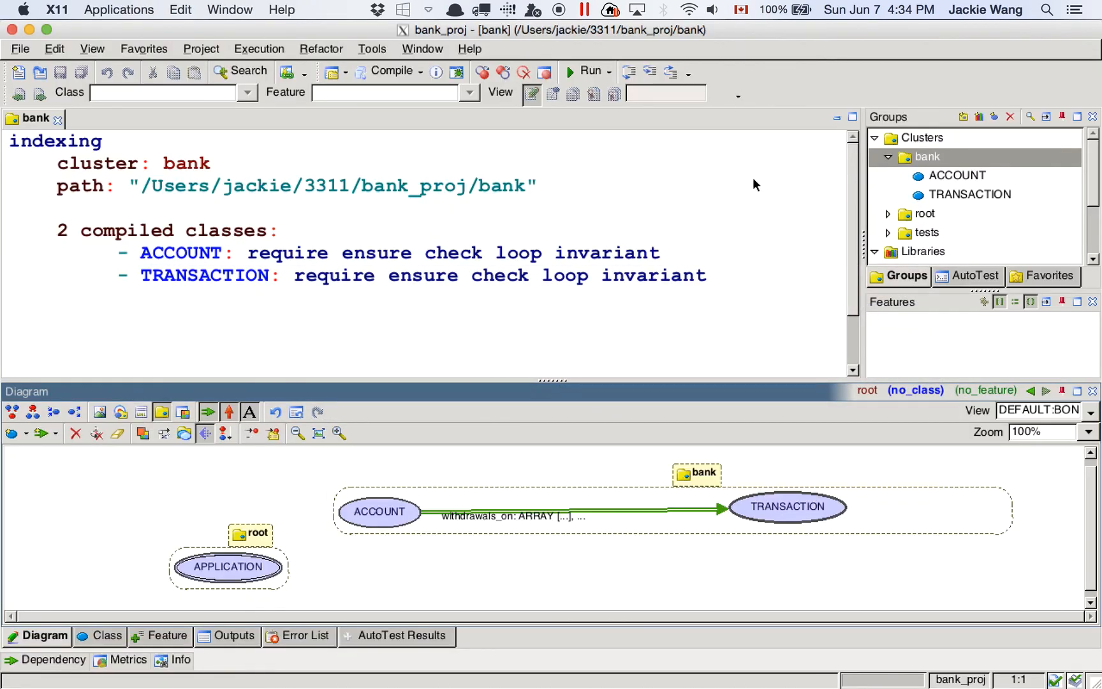
click(918, 177)
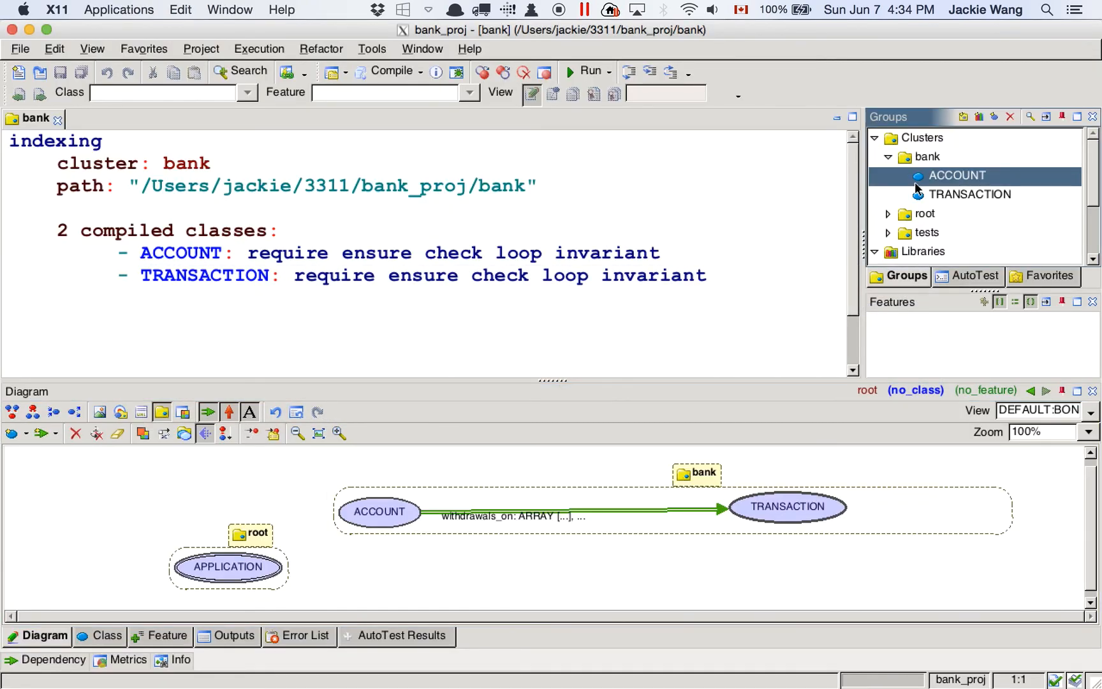
click(786, 389)
drag(783, 381, 782, 504)
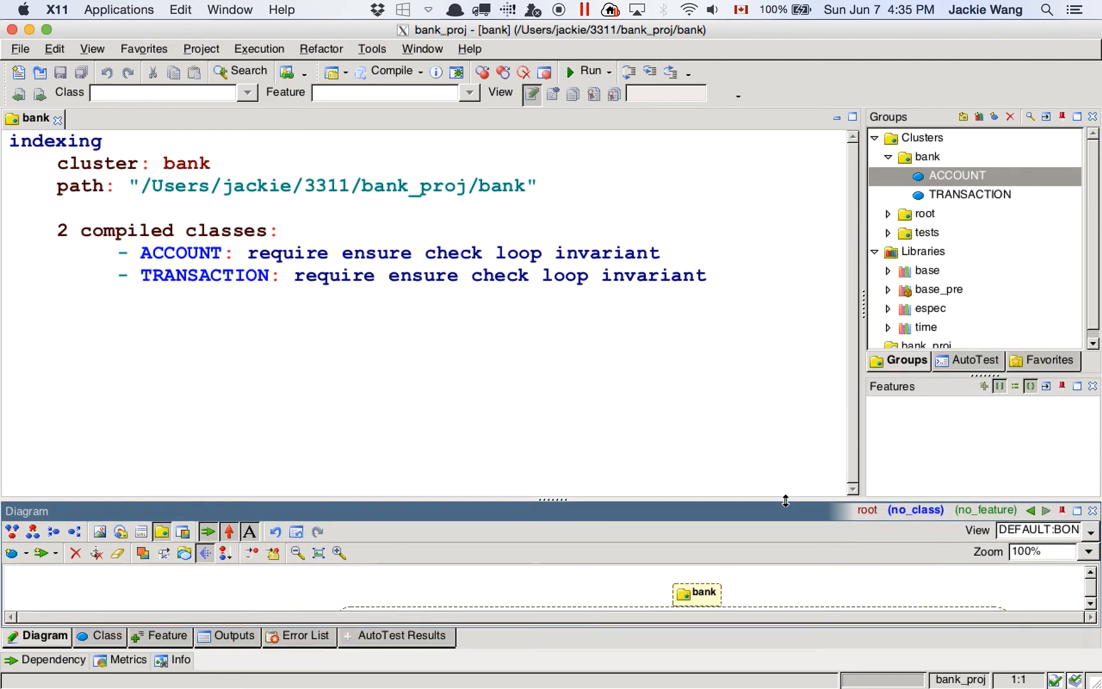
click(902, 362)
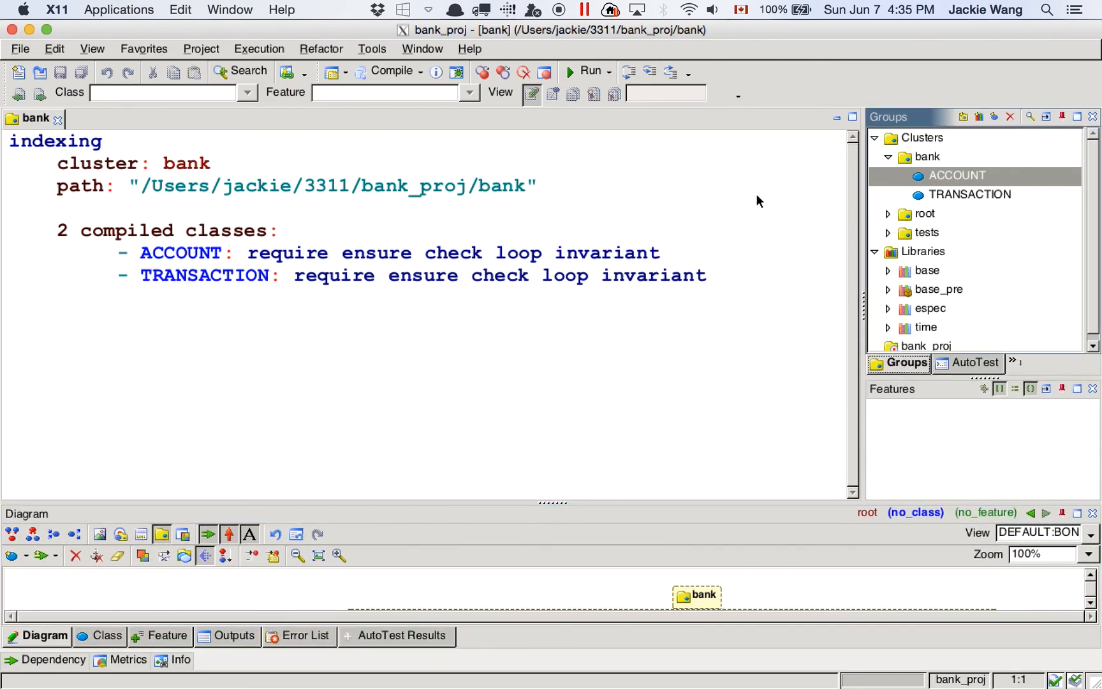
Compile the bank_proj project and open the ACCOUNT class source in place of the bank cluster text
click(376, 72)
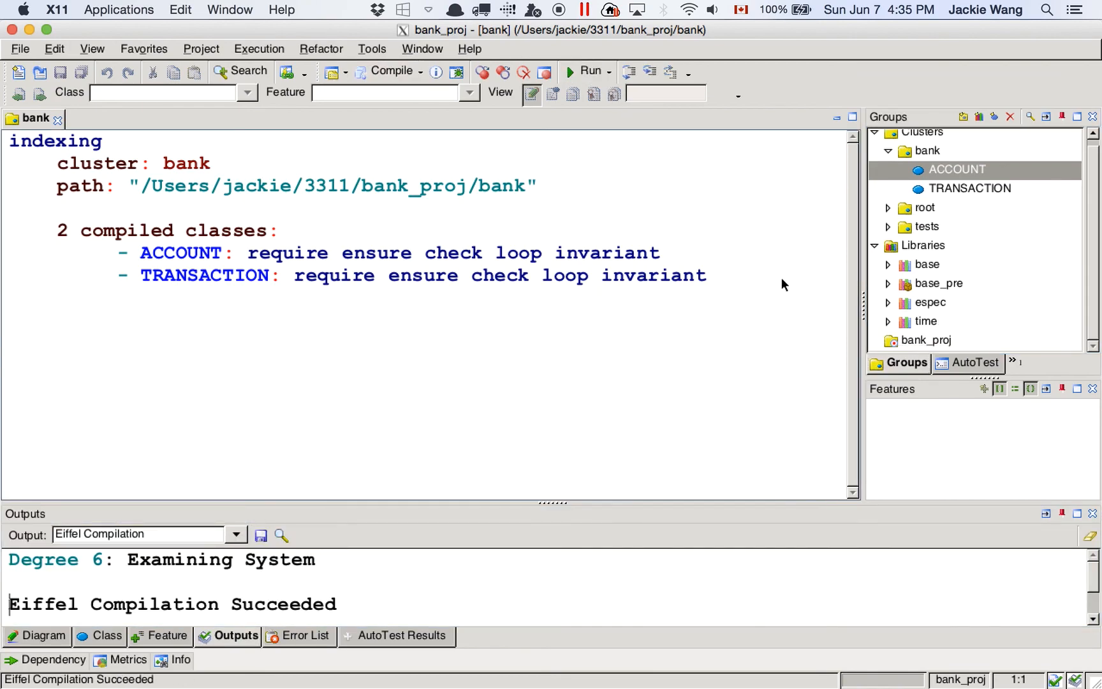
click(580, 254)
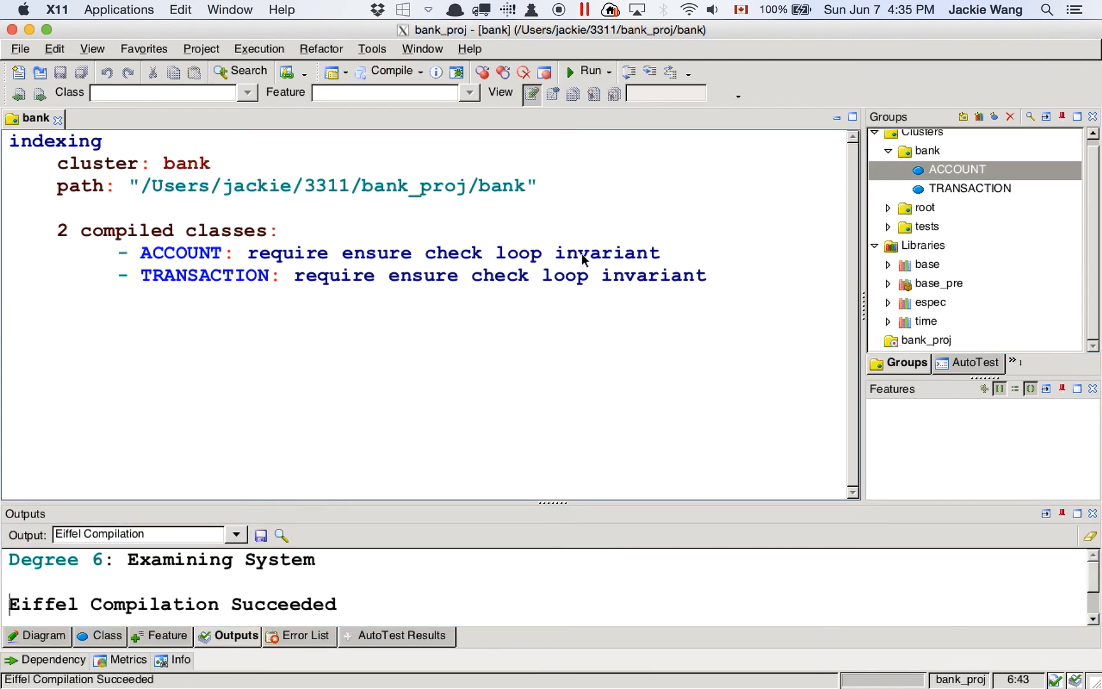
click(912, 169)
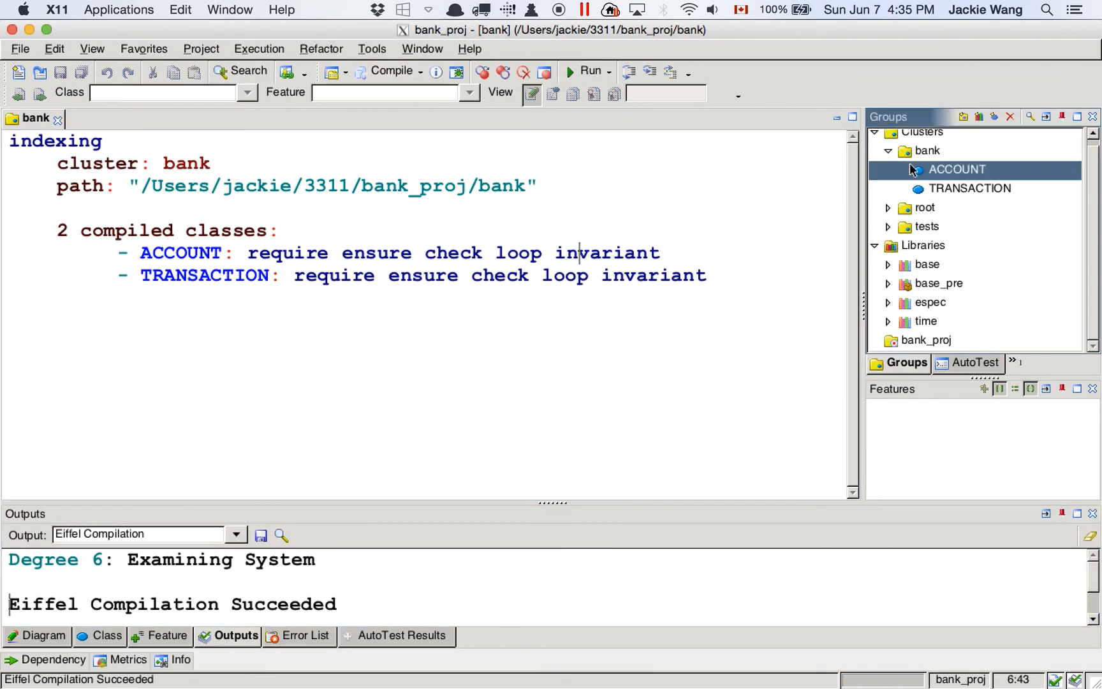
click(56, 120)
click(161, 638)
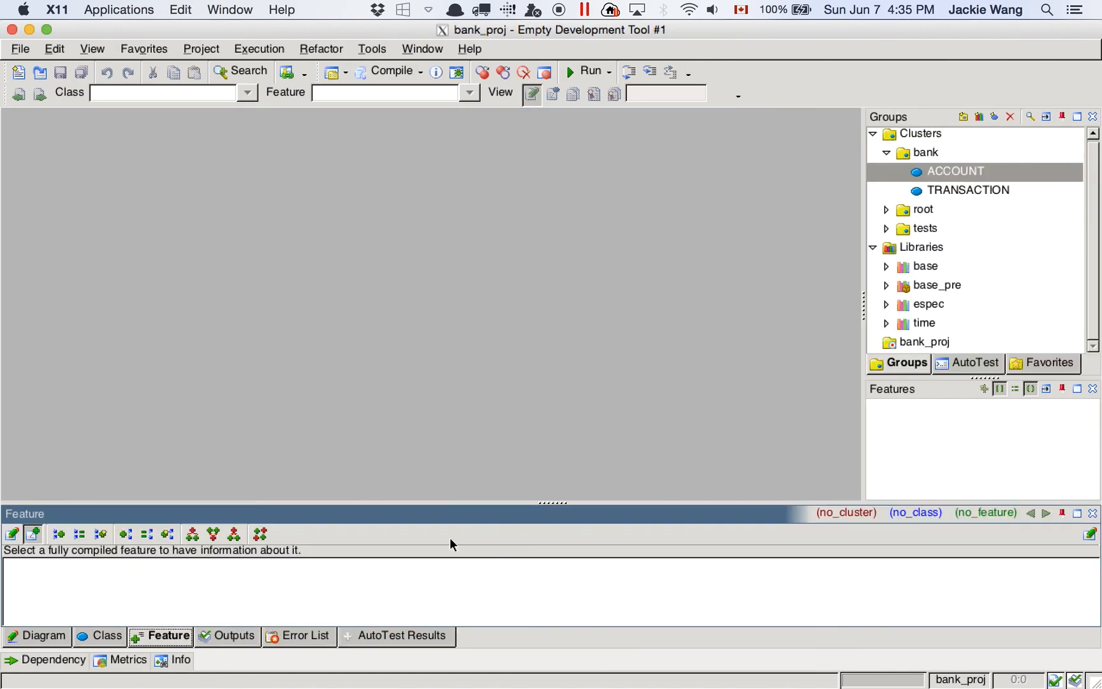
double_click(968, 174)
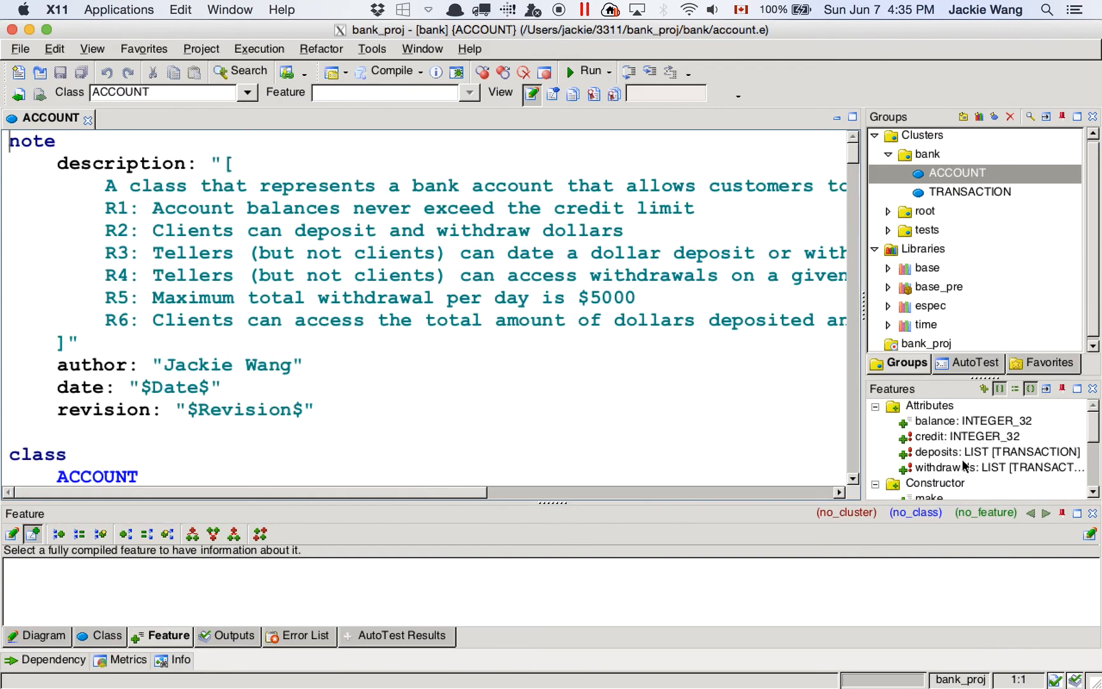
Enlarge the ACCOUNT class's feature list and examine its attributes, commands and queries alongside the source code
drag(934, 376, 944, 275)
click(649, 364)
scroll(649, 364, down, 10)
scroll(650, 364, down, 12)
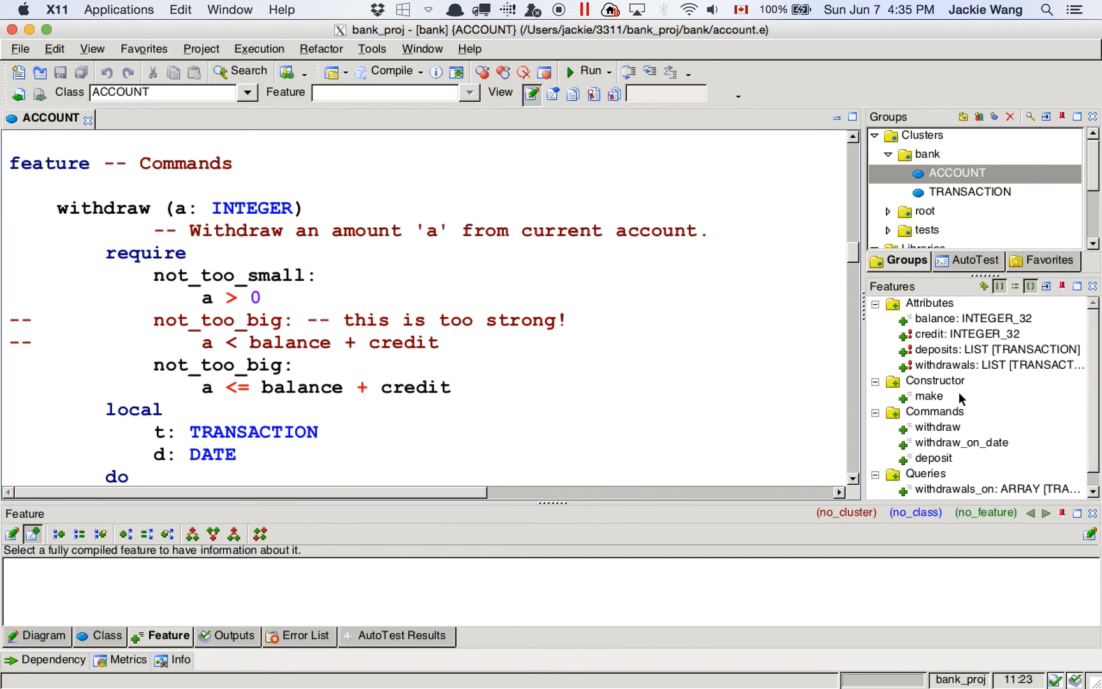
scroll(958, 392, down, 1)
scroll(974, 388, up, 1)
Switch back to Visio and place a Feature shape just above the Client link between ACCOUNT + and TRANSACTION +
key(super+Tab)
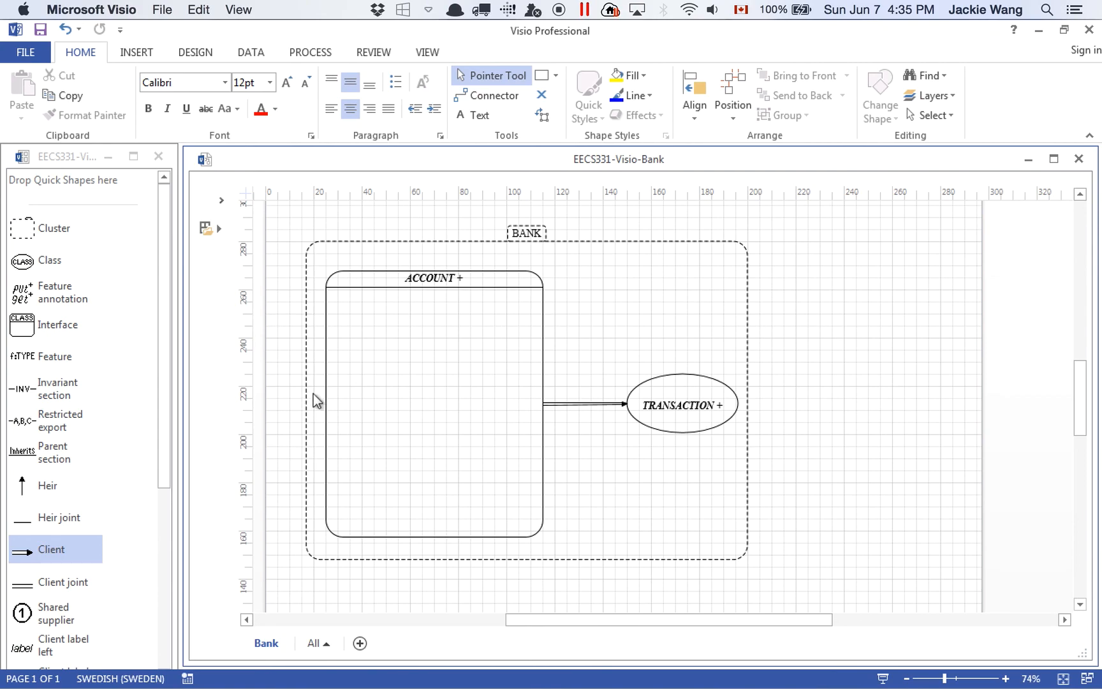
click(429, 281)
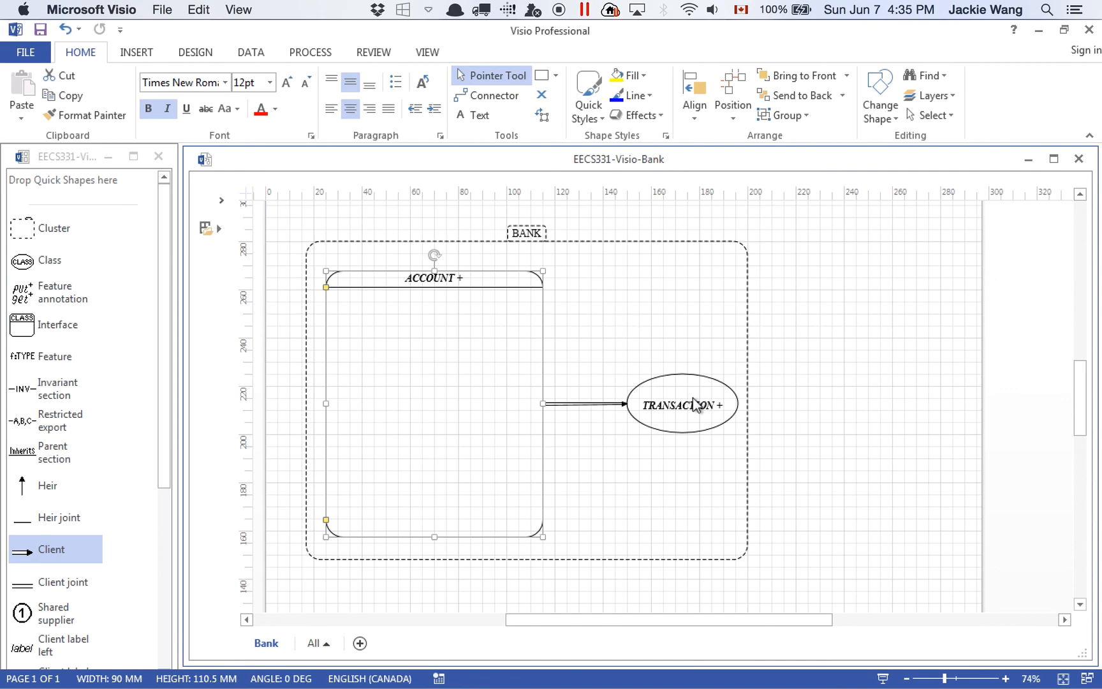
key(Escape)
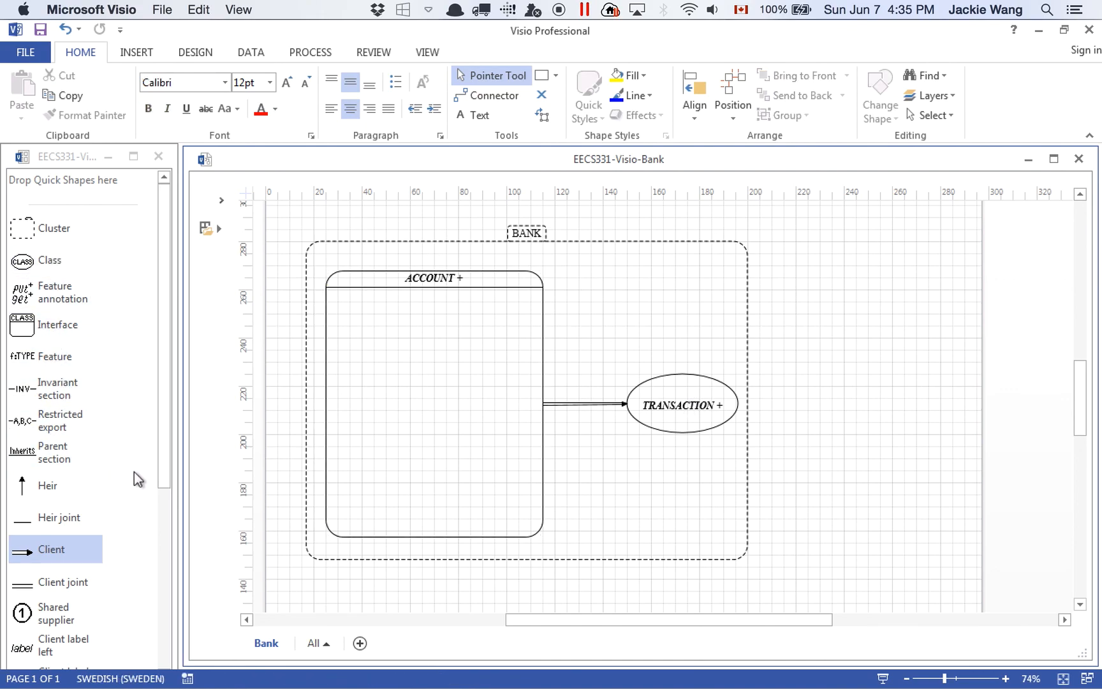
drag(169, 469, 114, 526)
scroll(106, 456, down, 5)
scroll(354, 431, up, 20)
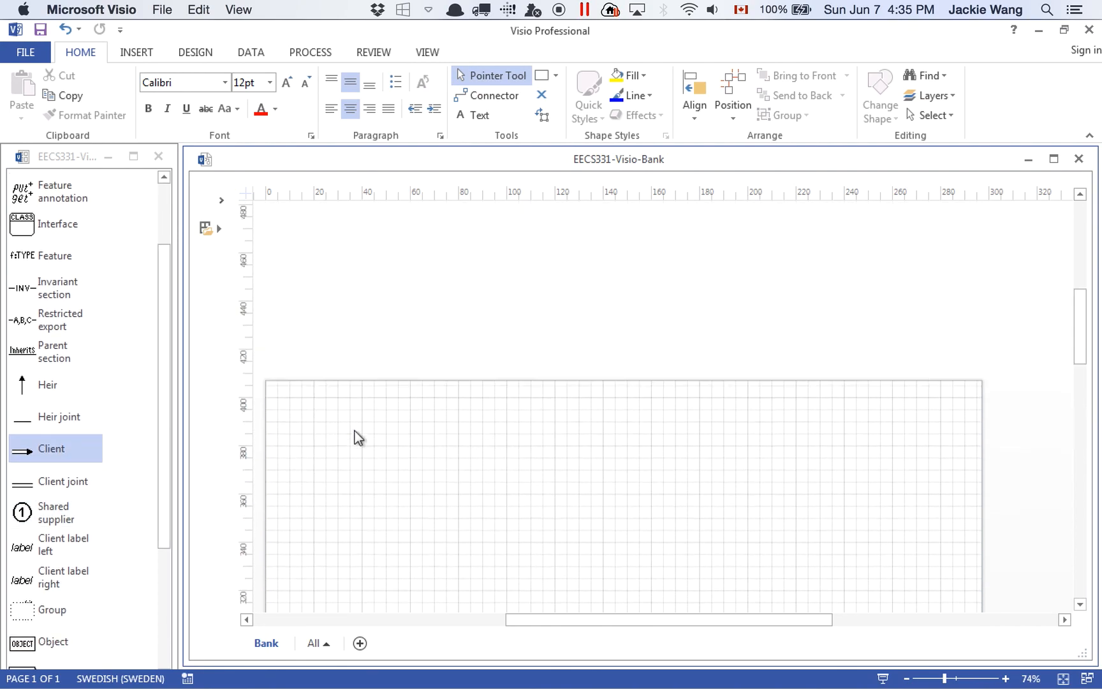
scroll(354, 431, down, 15)
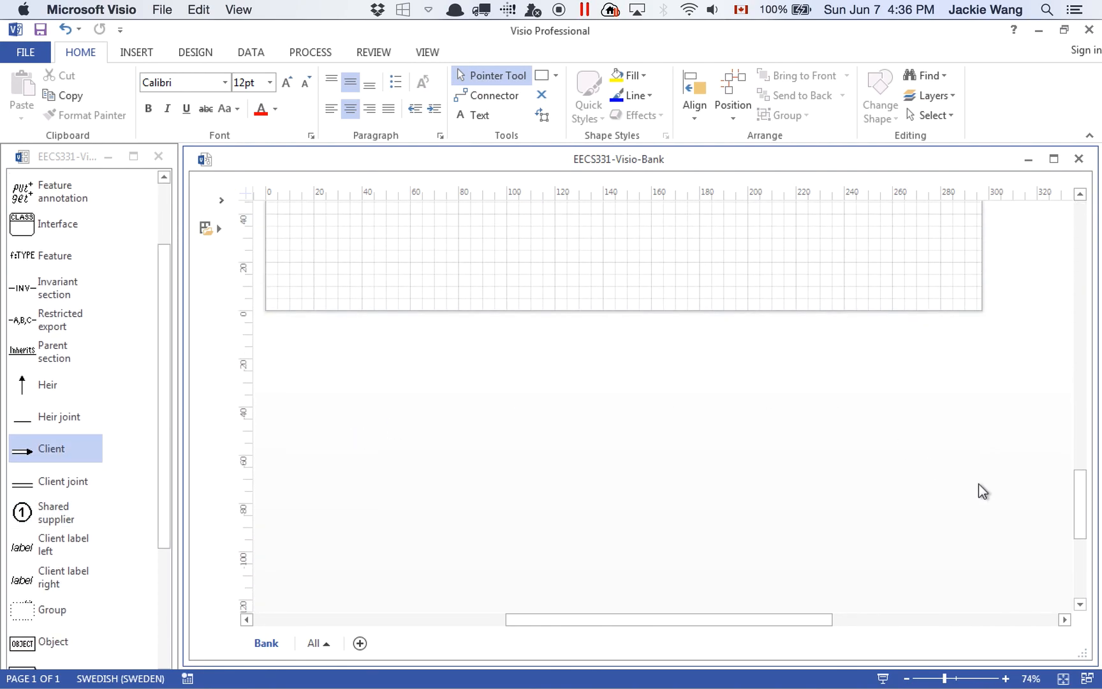
drag(1076, 503, 1057, 402)
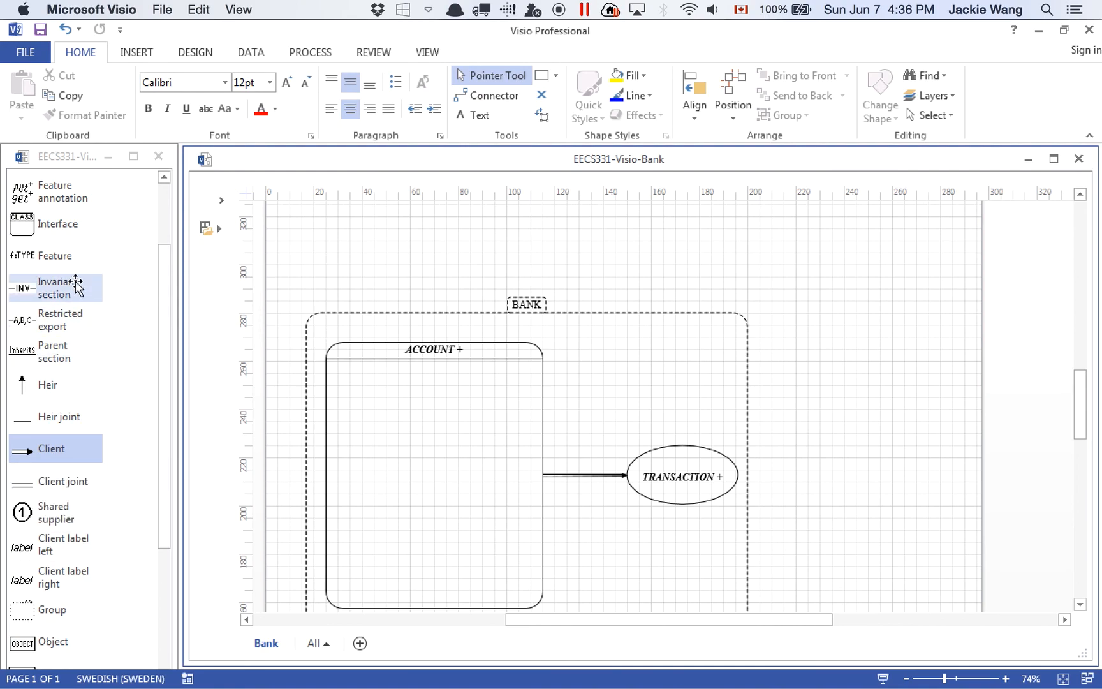
drag(76, 257, 587, 455)
Set the font size of the Feature label above the Client link to 12 pt
double_click(595, 466)
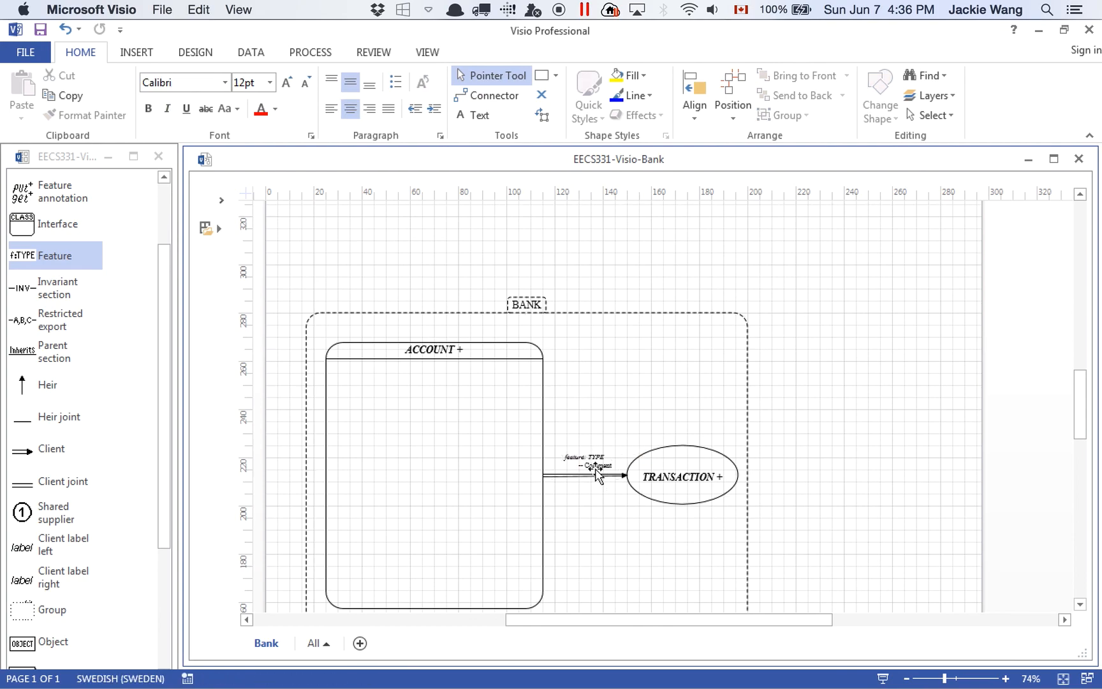
click(245, 81)
text(12)
key(Return)
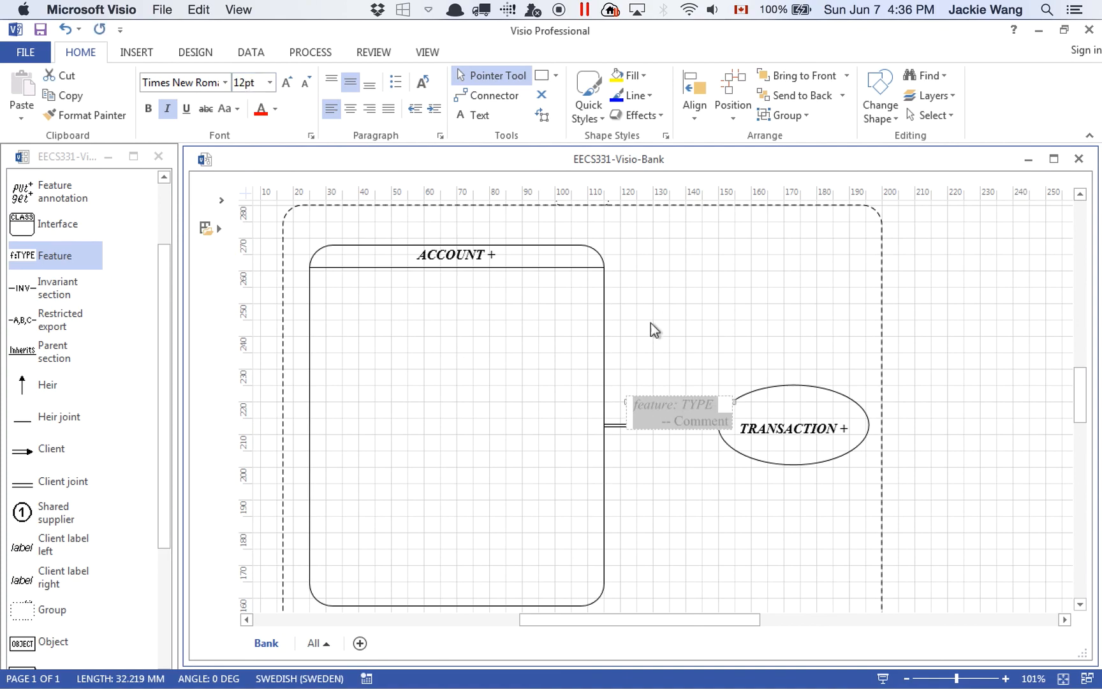
Replace the text of the Feature label above the Client link with "deposit: ARRAY"
key(BackSpace)
text(d)
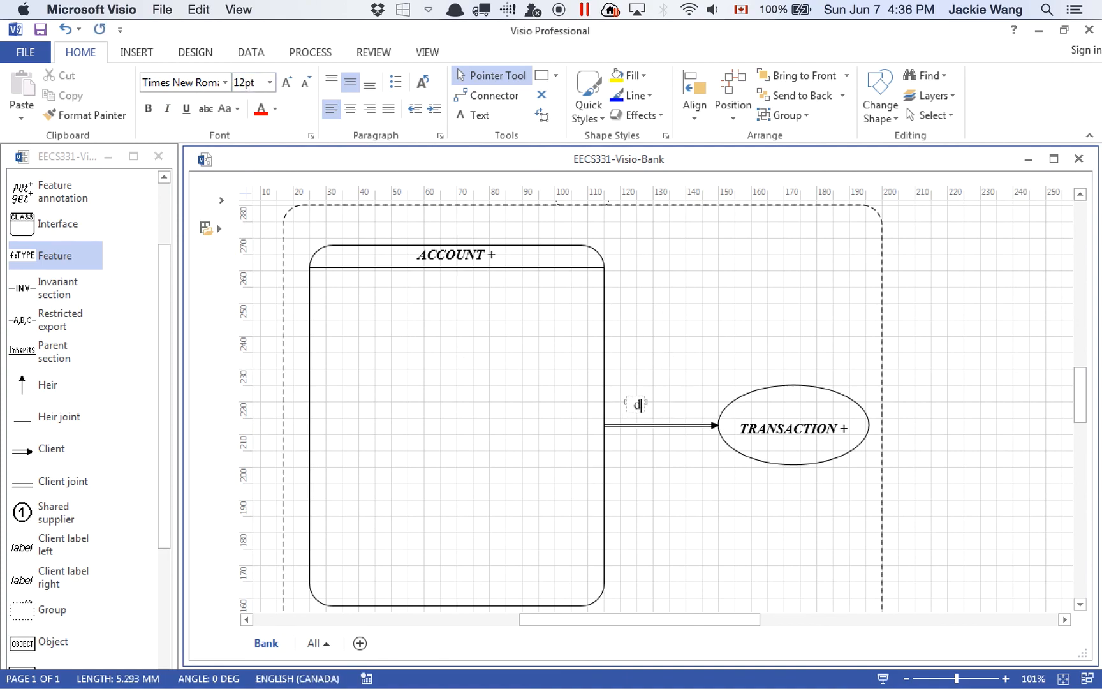
text(eposit:)
key(Left)
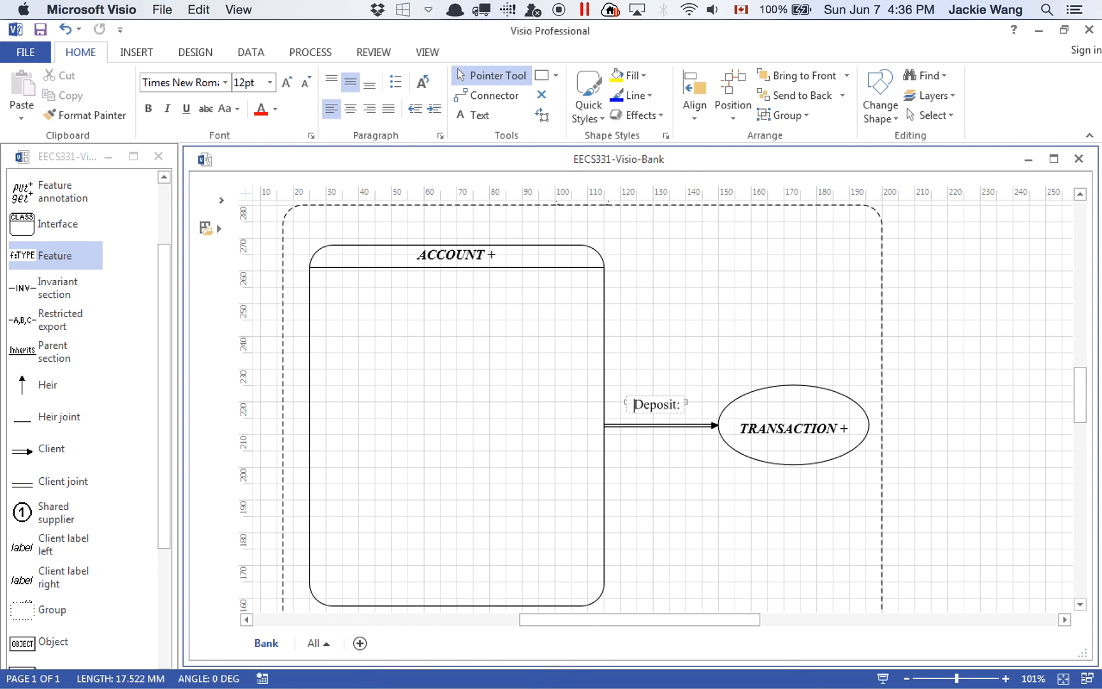
key(BackSpace)
text(deposit:)
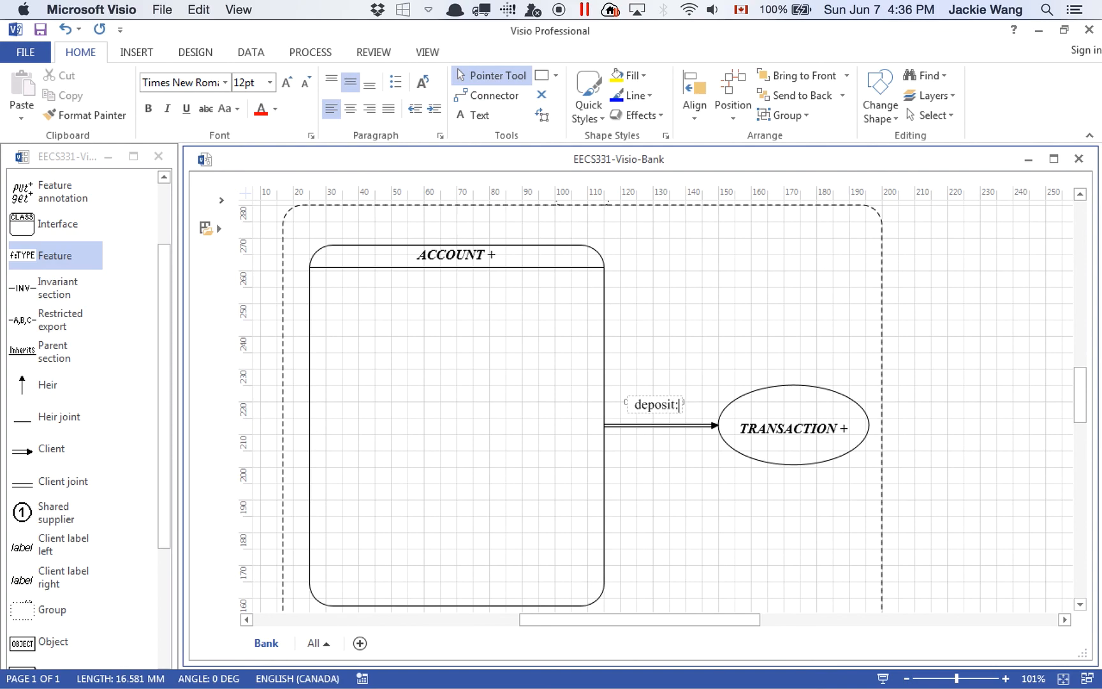
text( ARRAY)
Write "[..]" in a new TextMate document, copy it, and append it to the "deposit: ARRAY" label back in Visio
mouse_move(1100, 462)
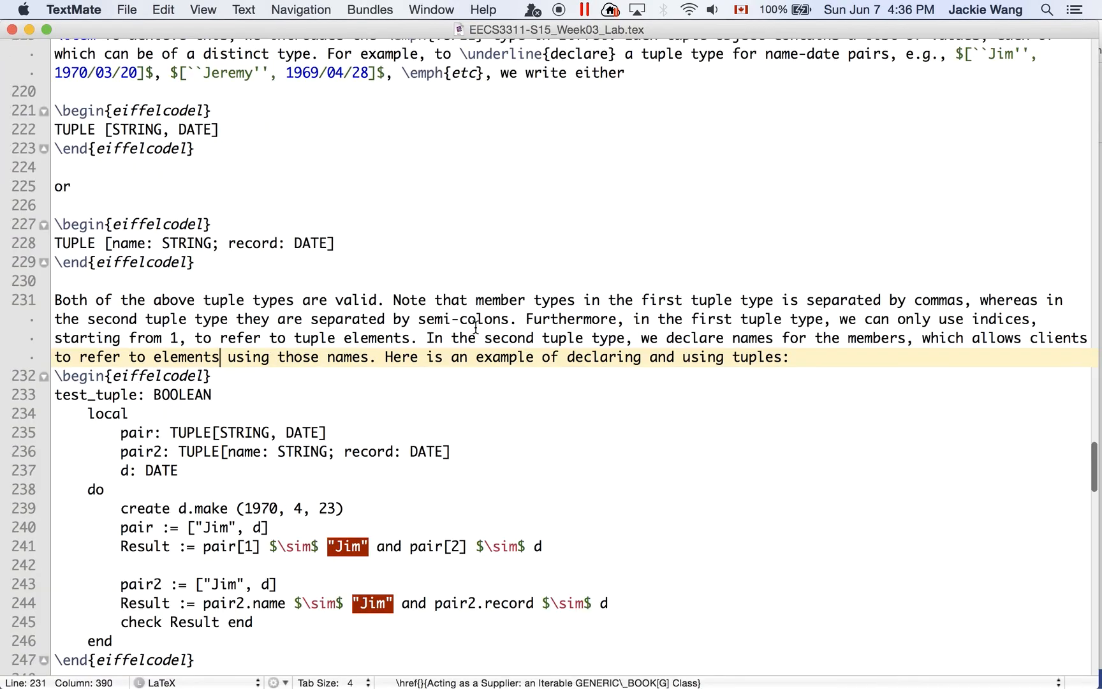
key(super+n)
text([...)
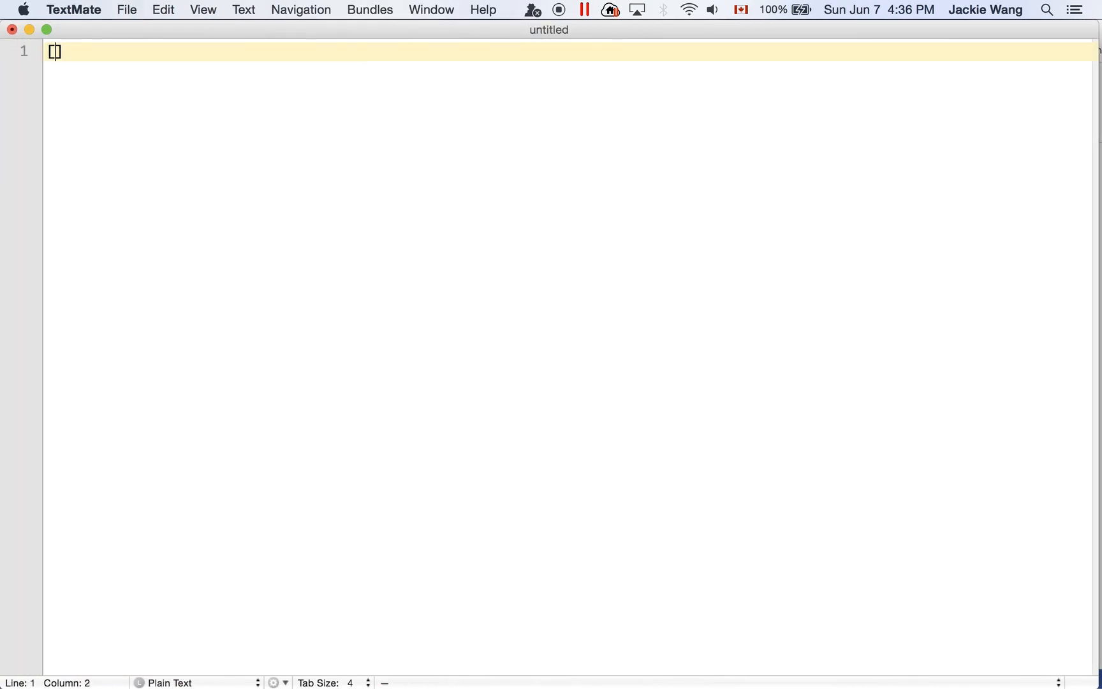
key(super+a)
key(super+c)
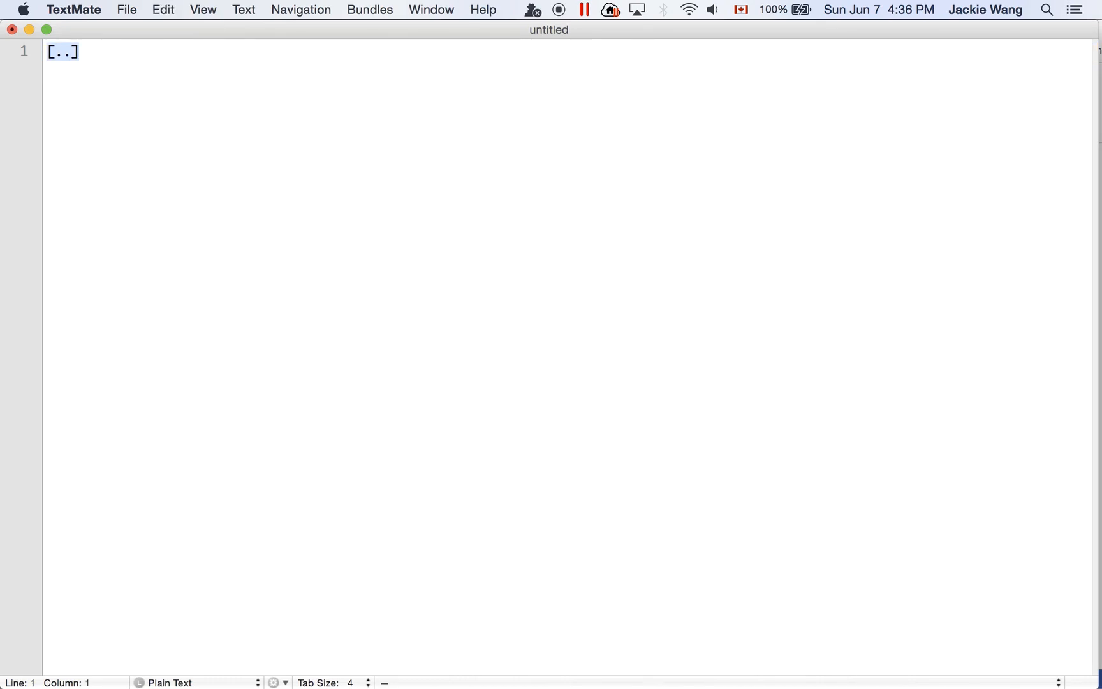
key(super+Tab)
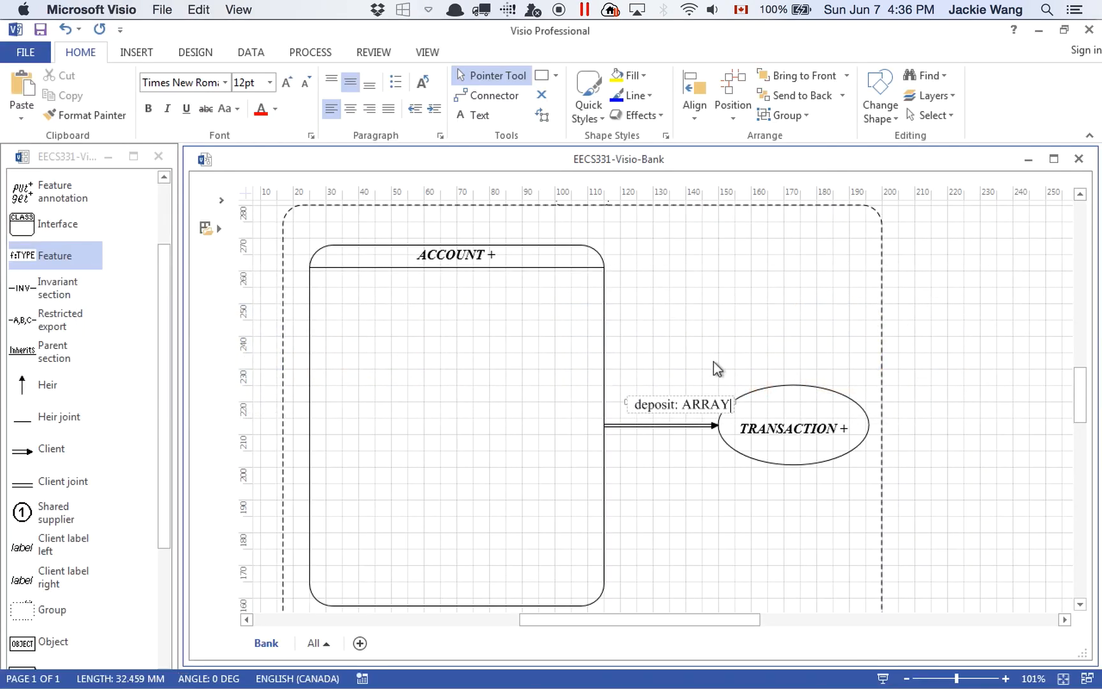
key(super+v)
click(797, 341)
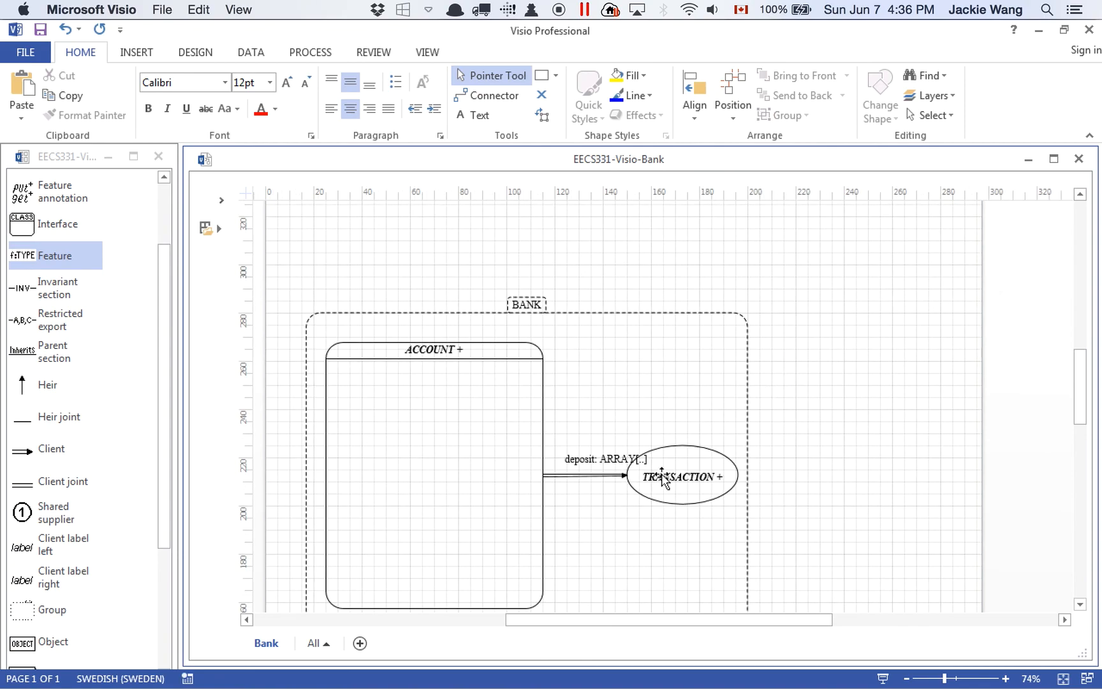
click(622, 472)
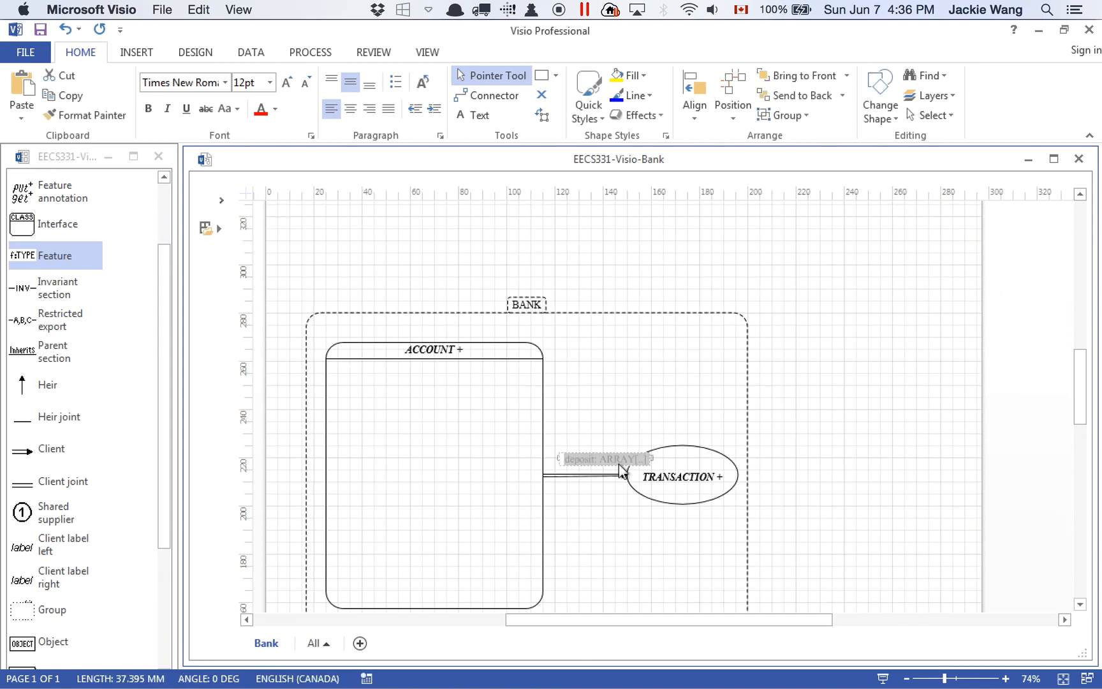
click(581, 460)
drag(600, 458, 622, 459)
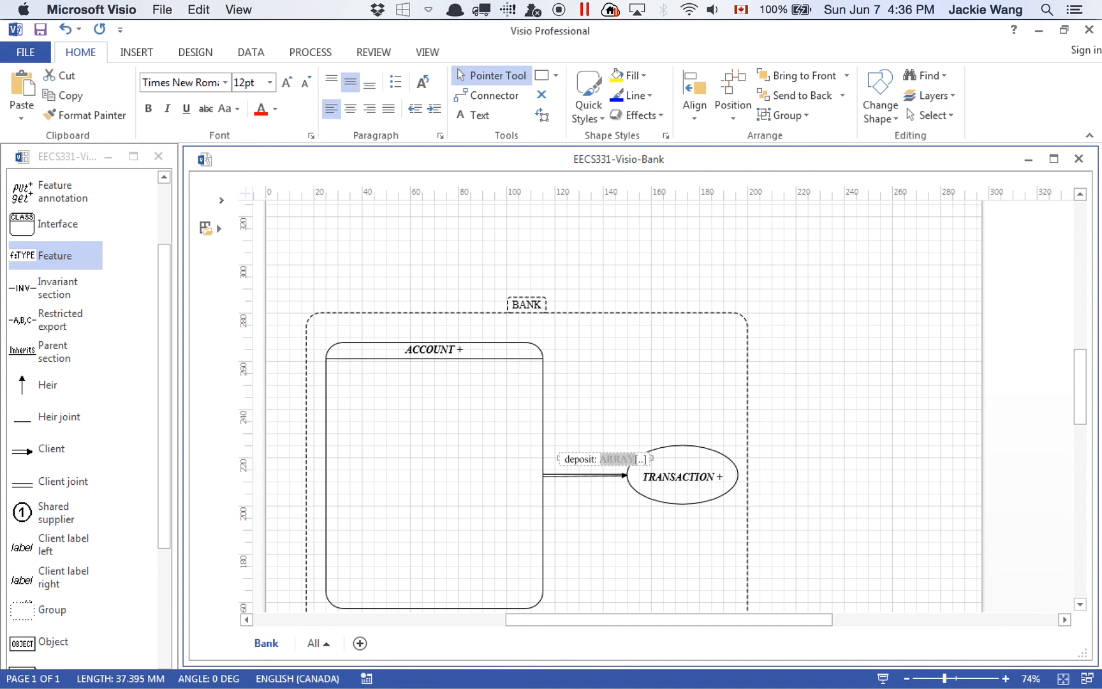
key(Right)
key(Right)
key(shift+Right)
key(shift+Right)
click(717, 373)
click(708, 483)
click(830, 532)
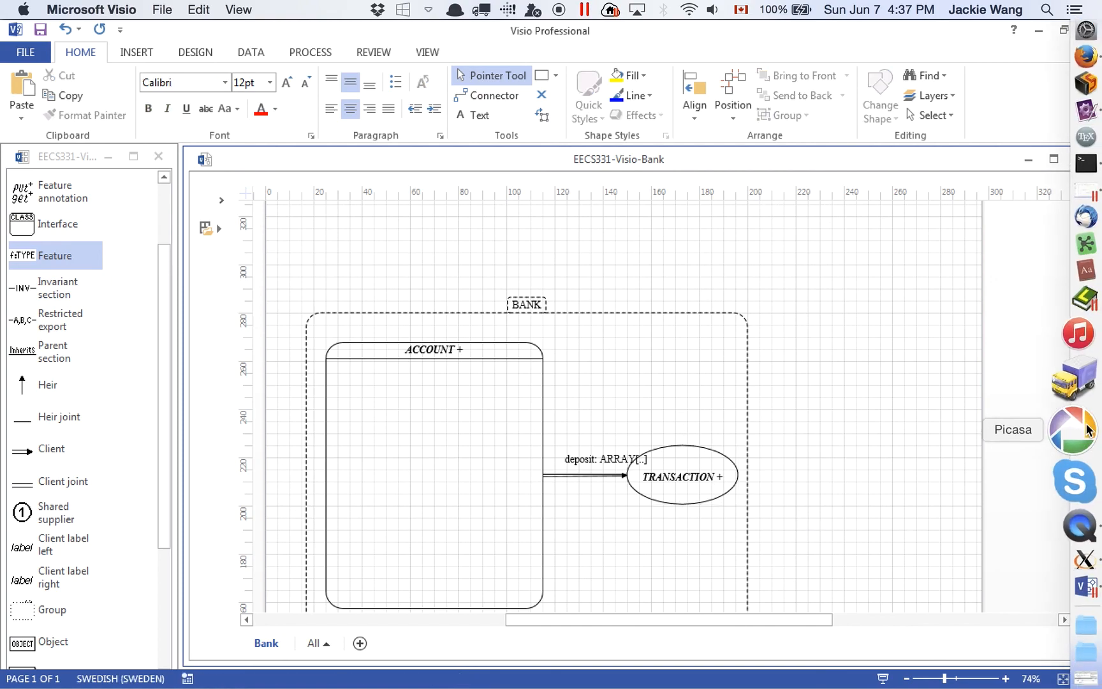
Widen the BANK cluster to about 221 mm by extending its right edge outward
drag(1081, 412, 1082, 428)
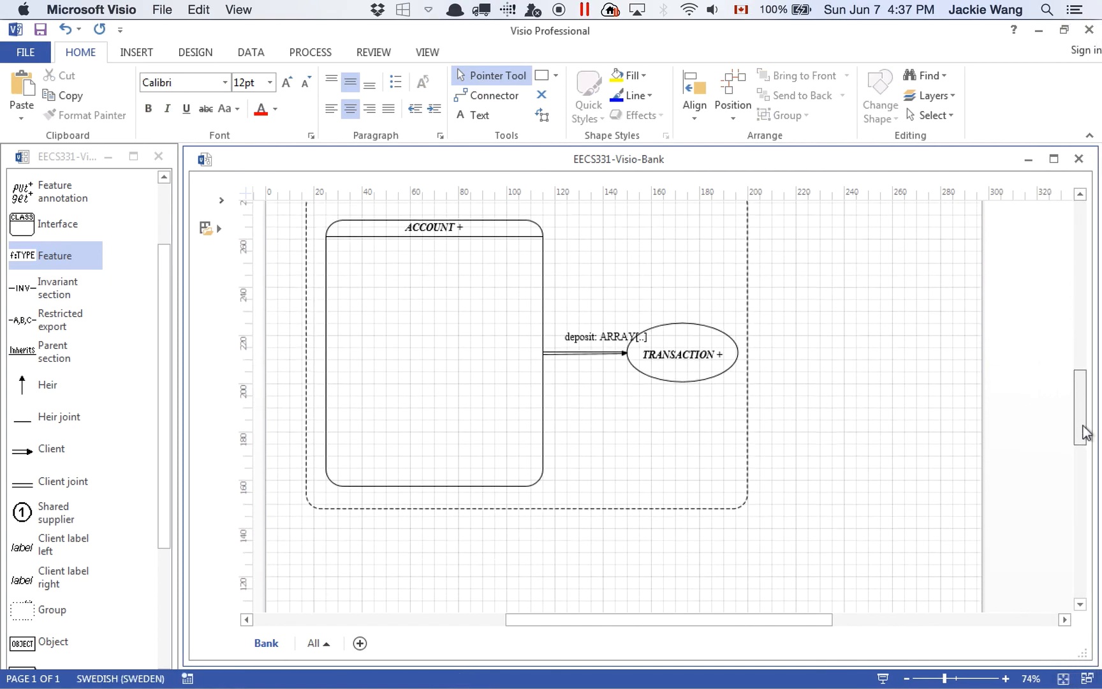
click(746, 348)
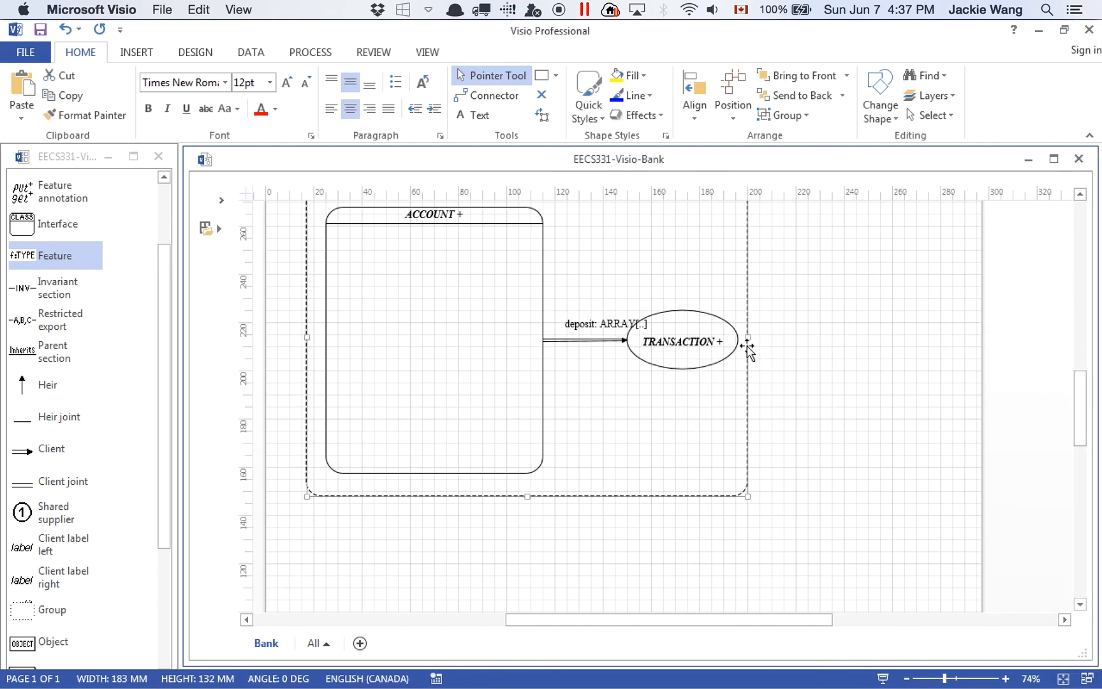
drag(761, 337, 839, 339)
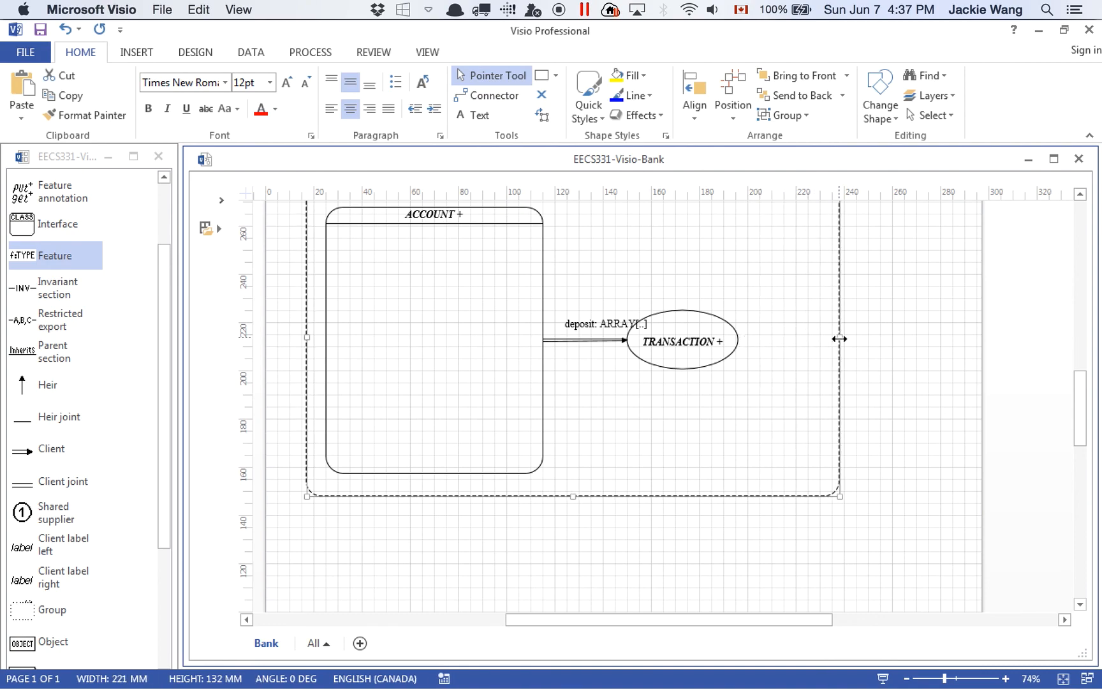
click(750, 346)
Move the TRANSACTION + ellipse right within the cluster so the deposit label clears it
click(722, 340)
key(Right)
key(Right)
key(Right)
key(Right)
key(Right)
key(Right)
key(Right)
key(Right)
key(Right)
key(Right)
key(Right)
key(Right)
key(Right)
key(Right)
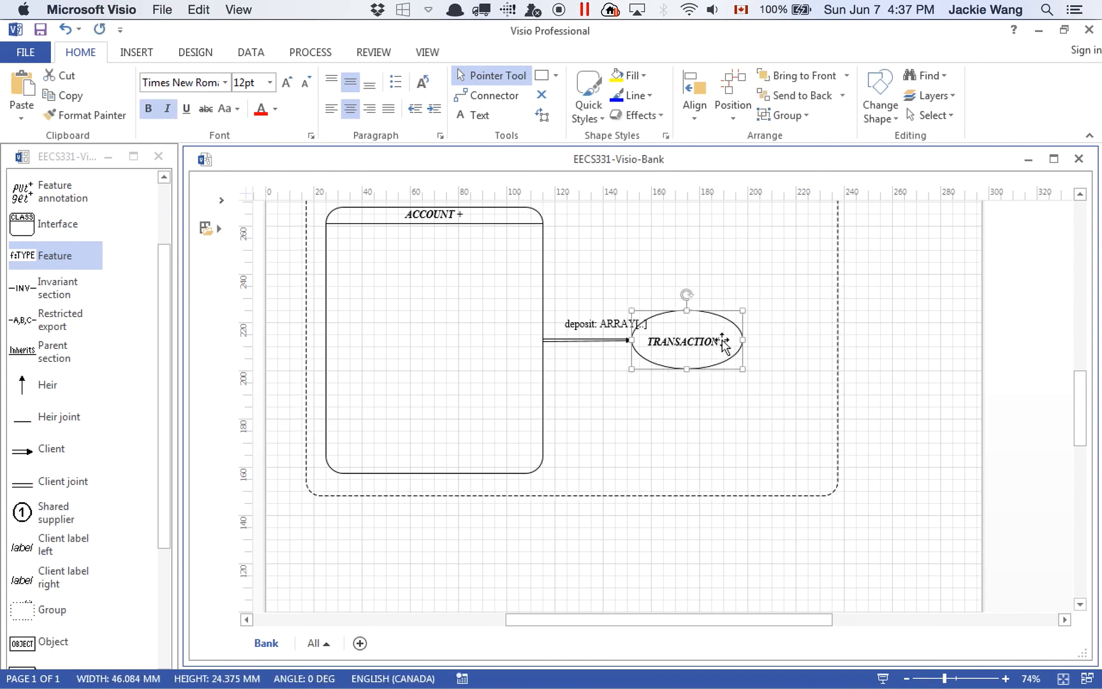
key(Right)
key(Right)
key(Right)
key(Right)
key(Right)
key(Right)
key(Right)
key(Right)
key(Right)
key(Right)
key(Right)
key(Right)
key(Right)
key(Right)
key(Right)
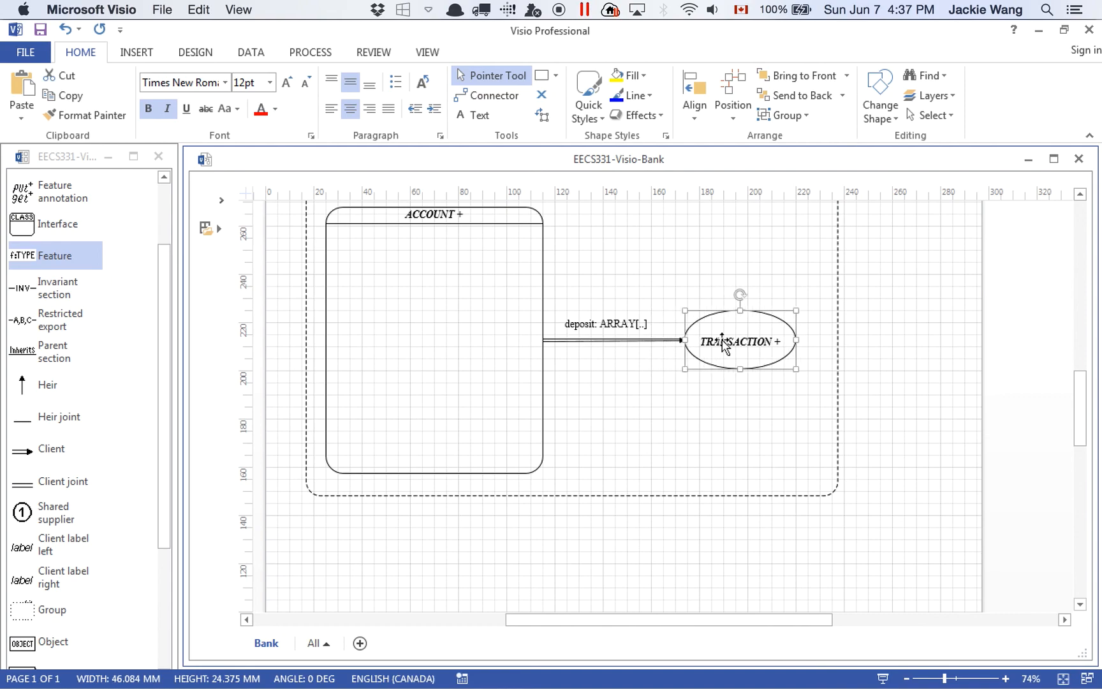
Shift the "deposit: ARRAY[..]" label slightly right, toward the middle of the Client link
click(606, 321)
key(Right)
key(Right)
key(Right)
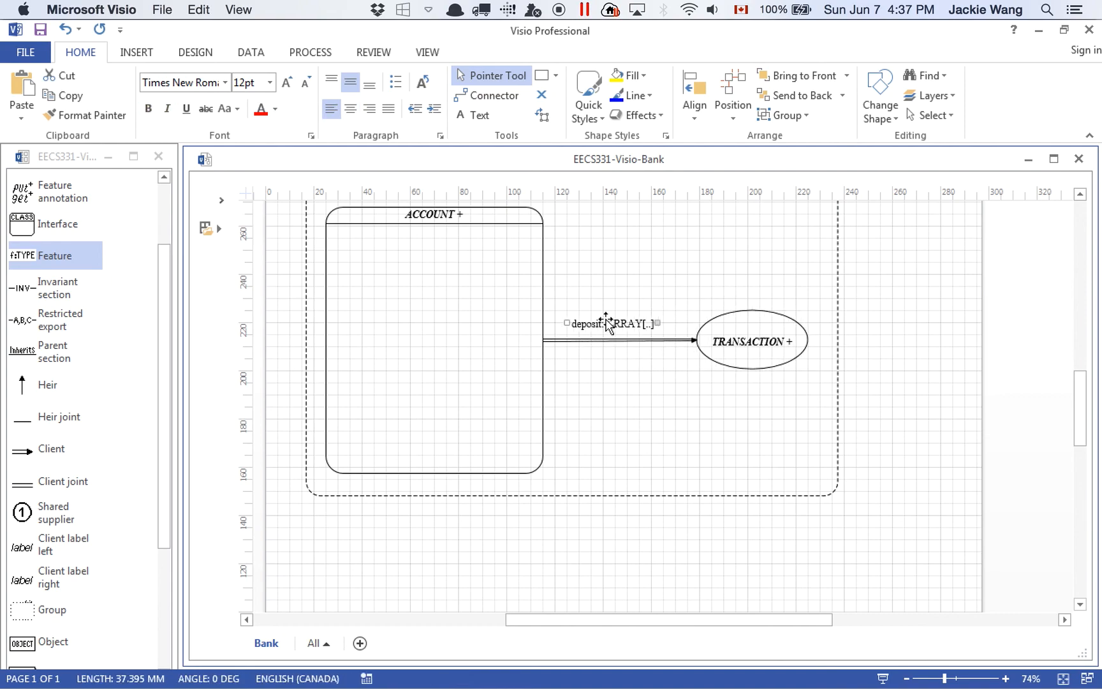
key(Left)
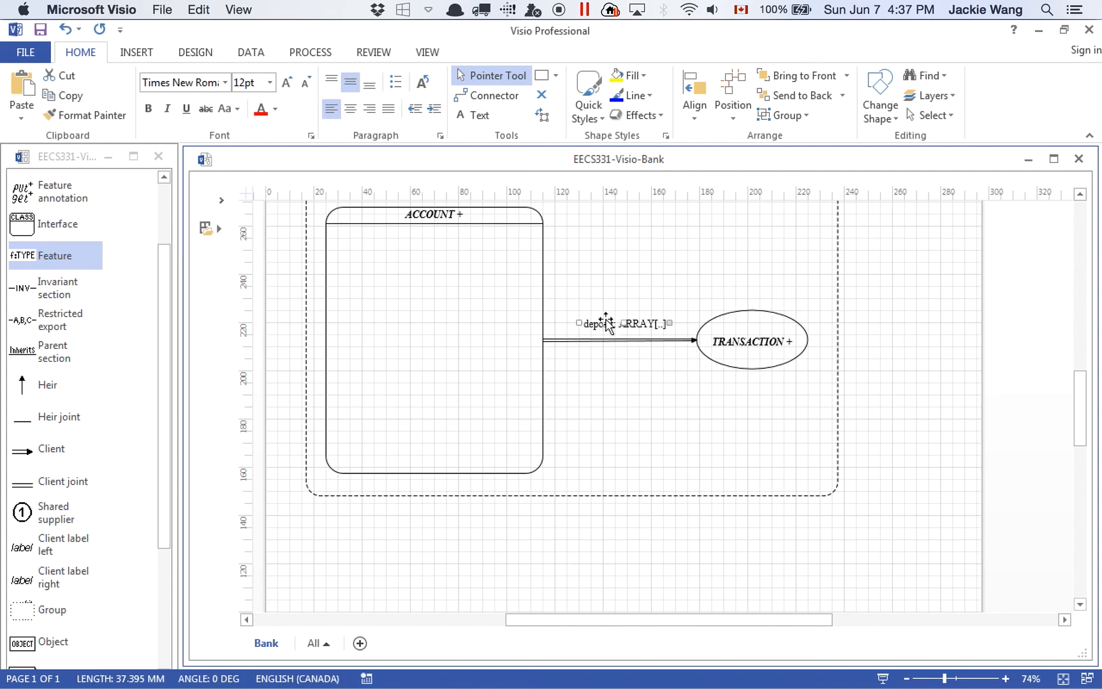
click(630, 273)
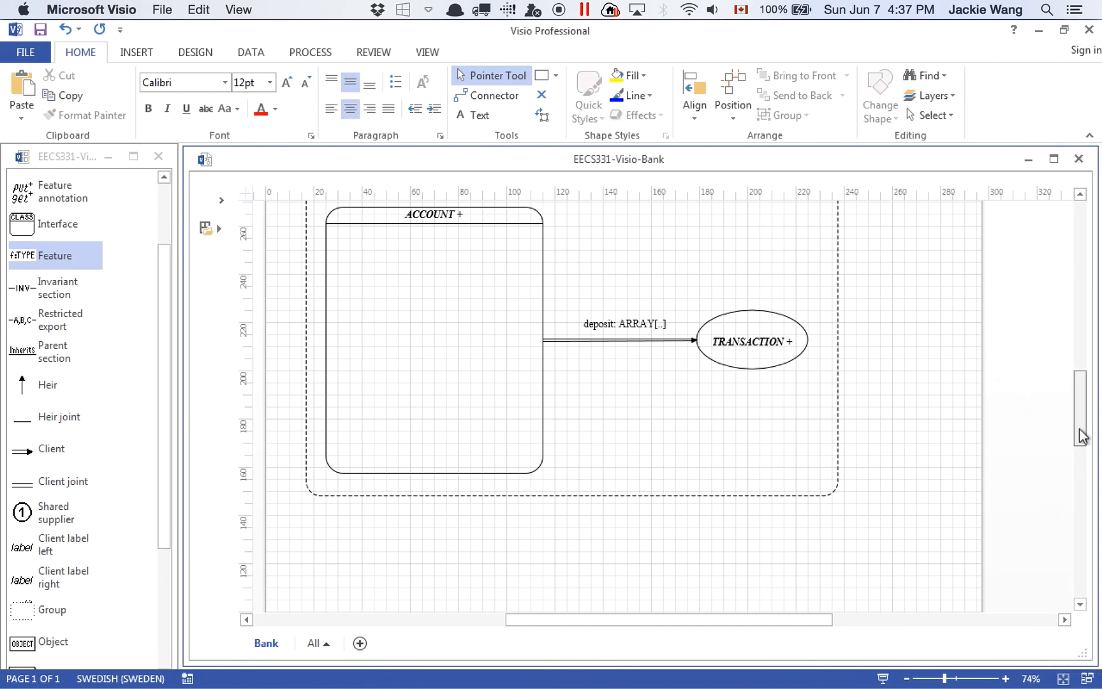
Place a Client joint shape below the deposit label and detach the Client link's start from ACCOUNT +
drag(1080, 435, 1079, 418)
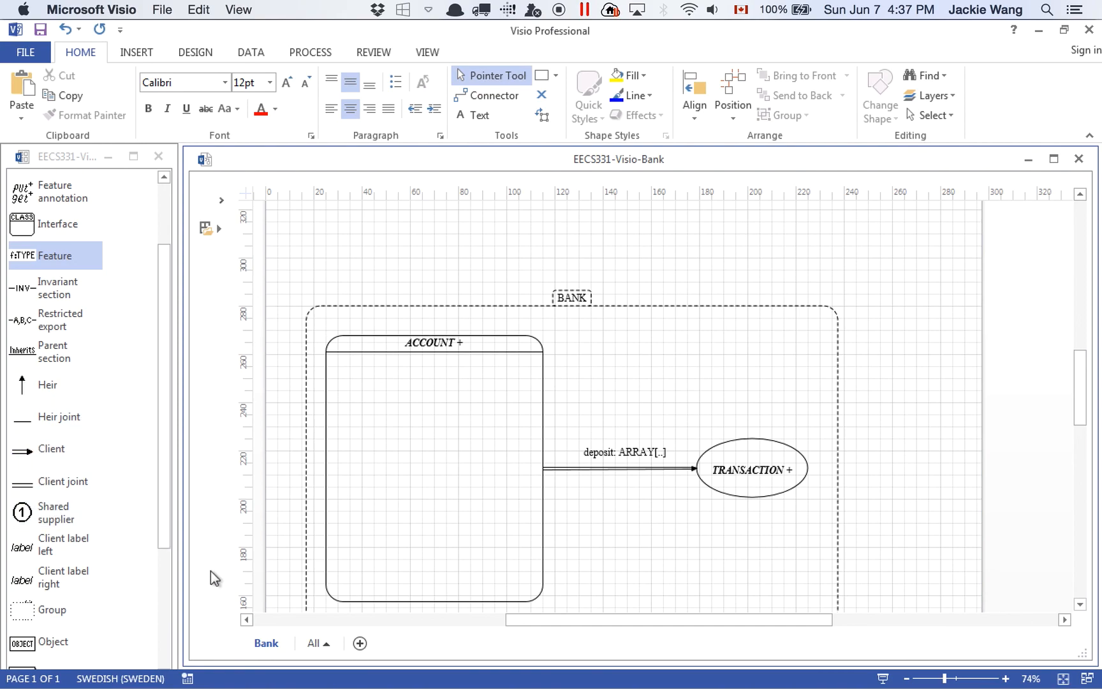
click(50, 484)
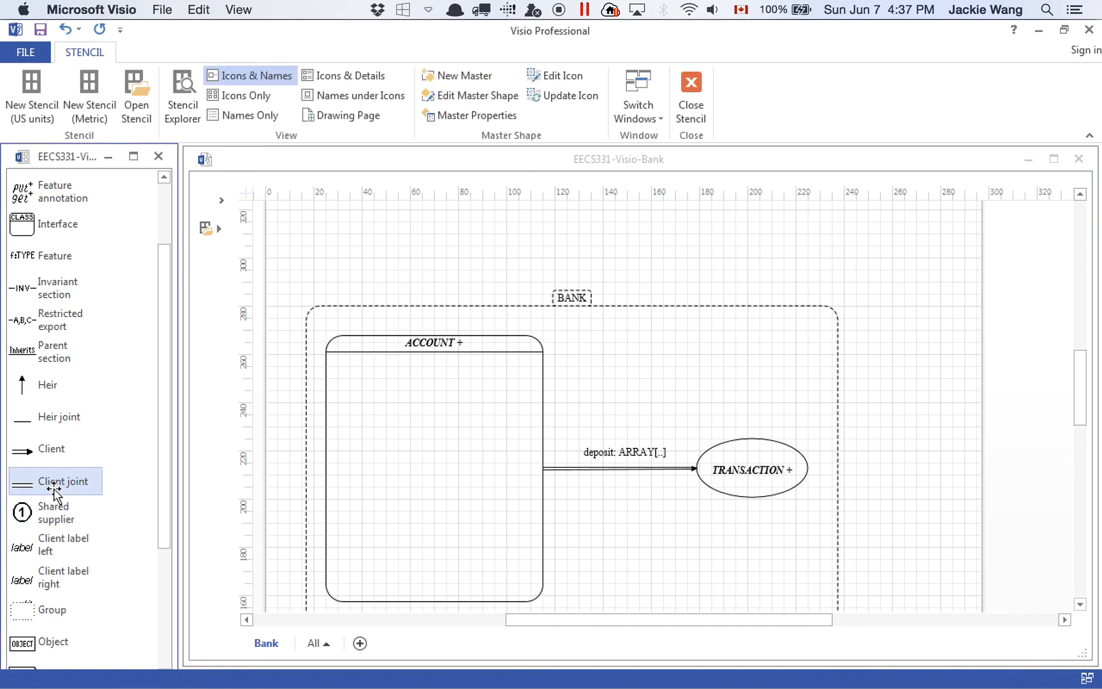
mouse_move(50, 486)
mouse_down()
mouse_move(608, 539)
mouse_move(577, 520)
mouse_up()
drag(546, 469, 721, 486)
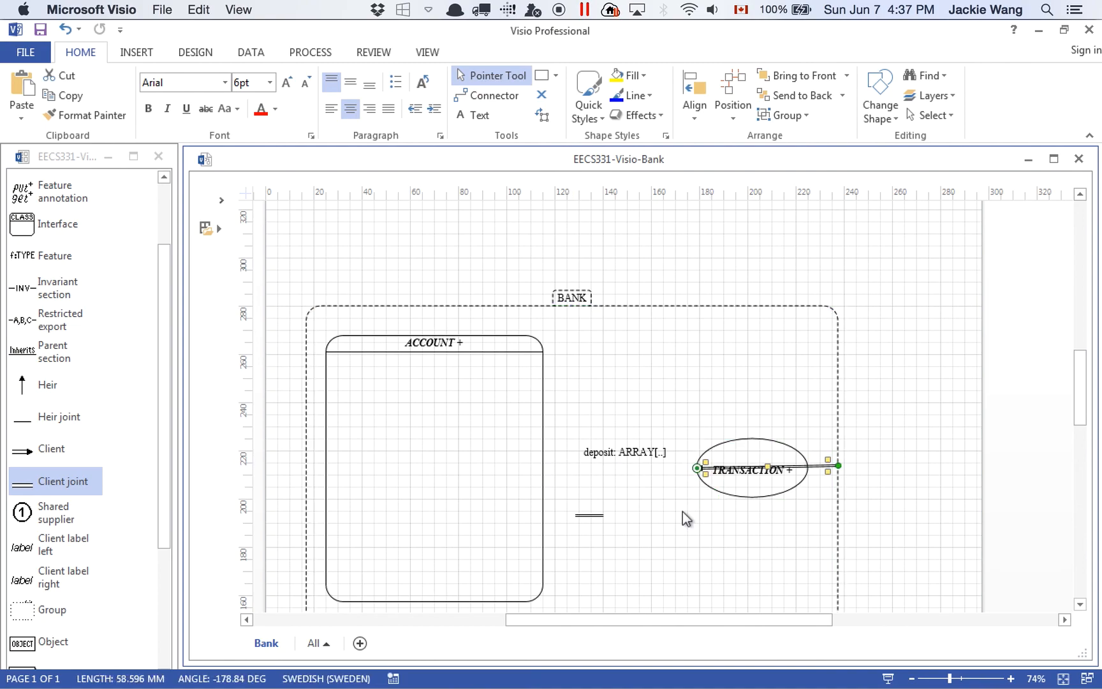
Lengthen the Client joint to about 22.5 mm and set it against the right edge of ACCOUNT +
click(595, 516)
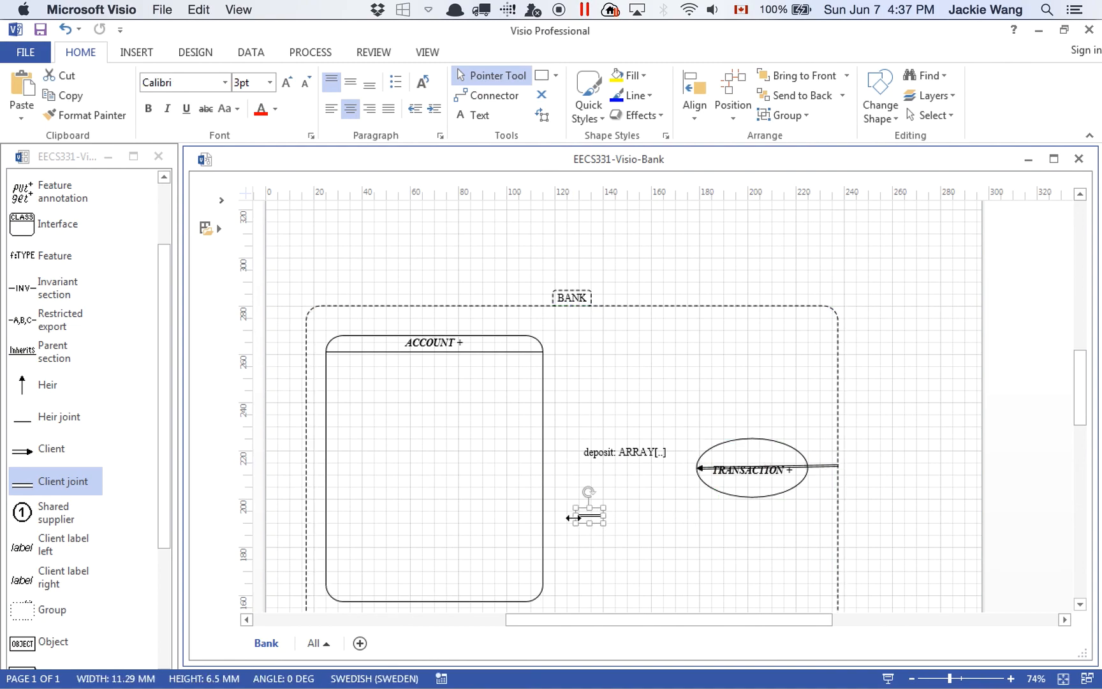
drag(572, 517, 571, 474)
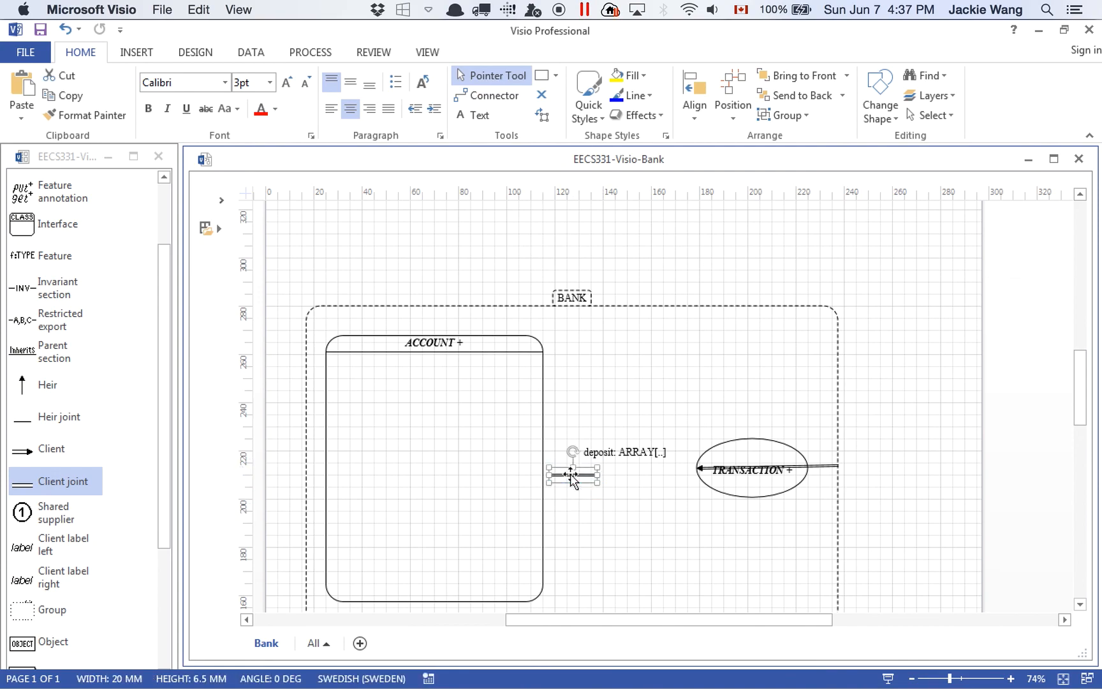
click(567, 478)
click(551, 475)
mouse_move(539, 473)
mouse_down()
mouse_move(525, 473)
mouse_move(542, 473)
mouse_up()
click(574, 512)
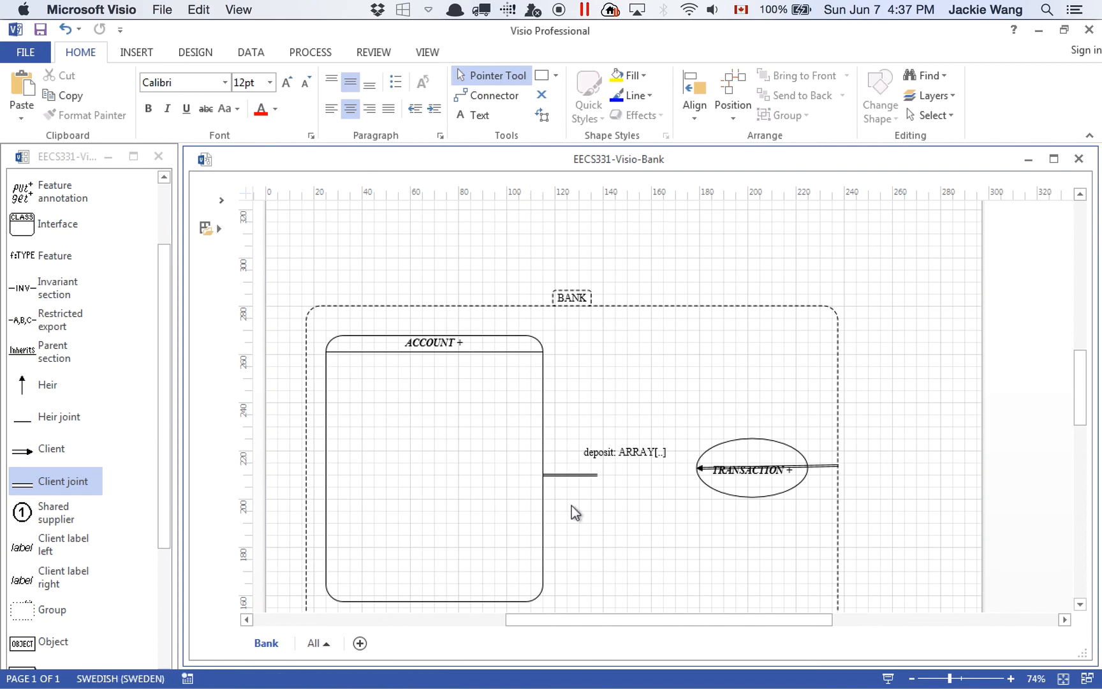
Attach the Client link's start to the joint's free end and pull its arrowhead away from ACCOUNT +
drag(838, 470, 600, 474)
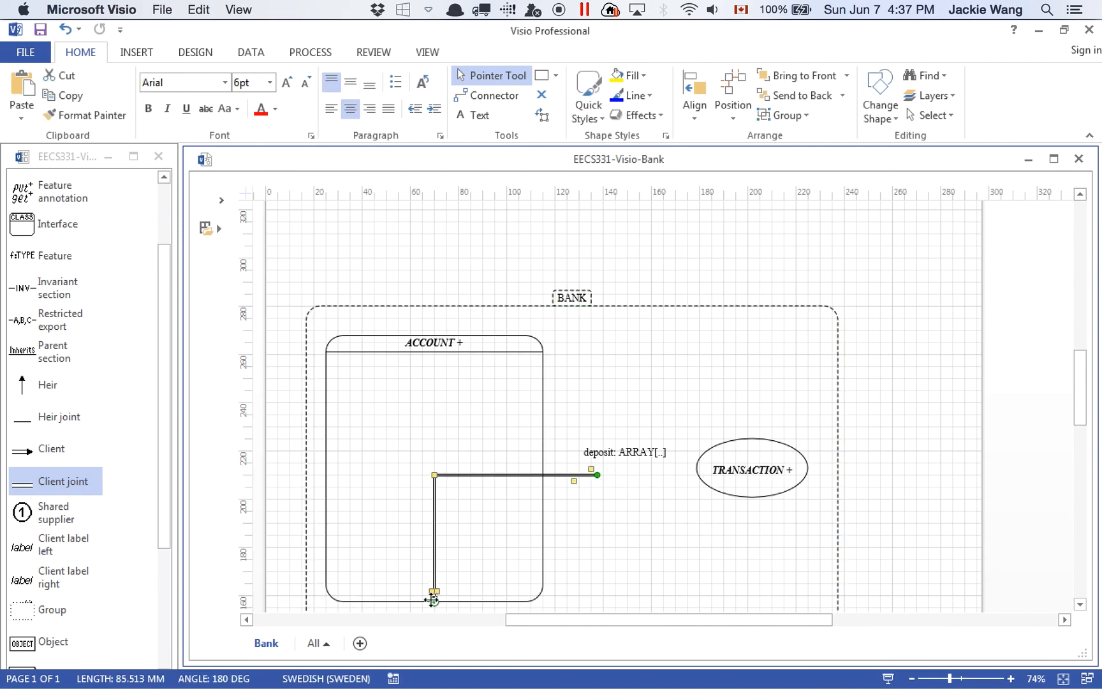
drag(432, 599, 653, 545)
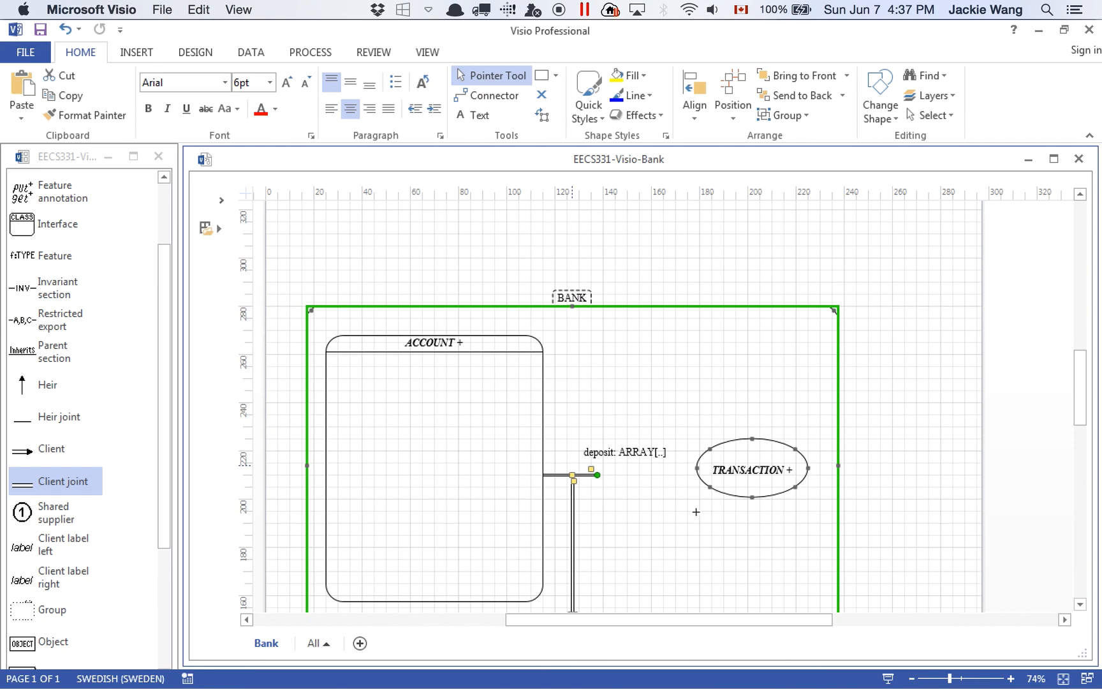
drag(696, 511, 695, 511)
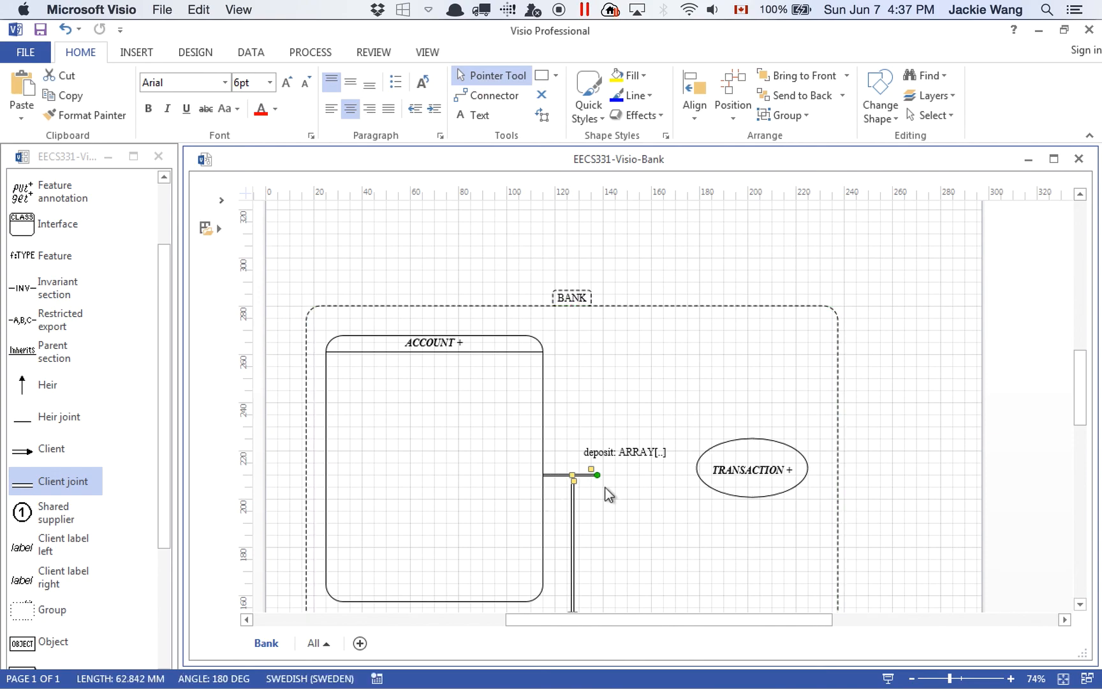
key(Escape)
Move the TRANSACTION + ellipse up beside the ACCOUNT + header and attach the Client arrowhead to its lower edge
scroll(602, 549, up, 5)
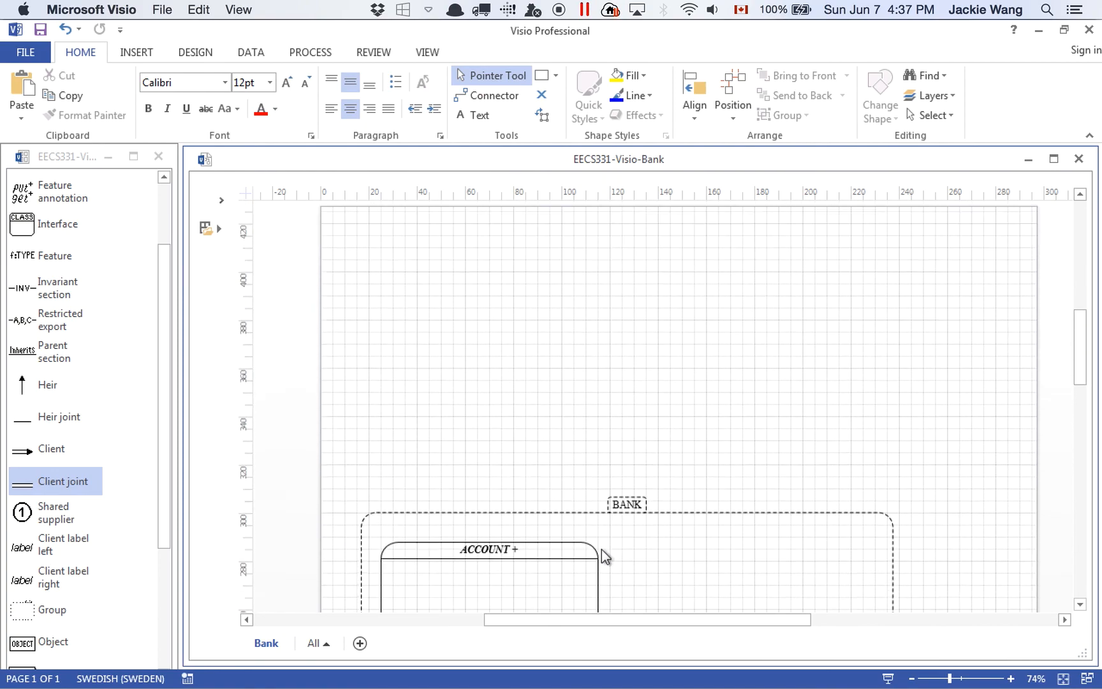
scroll(602, 550, down, 9)
click(813, 306)
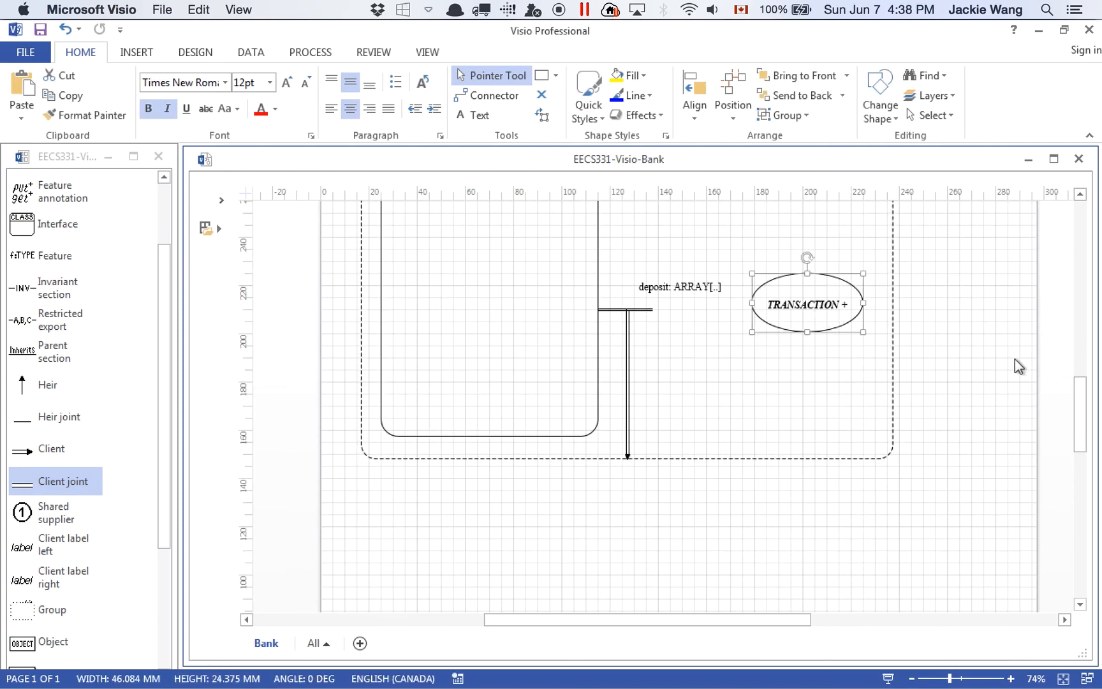
scroll(1091, 405, down, 2)
scroll(1090, 405, up, 4)
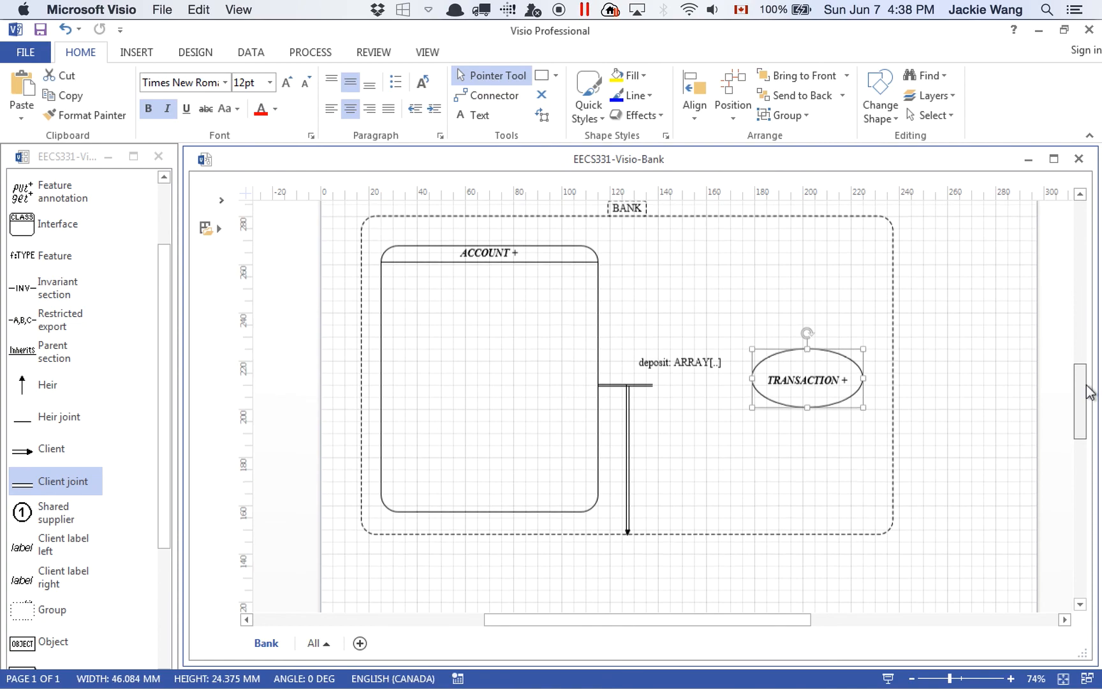
drag(832, 396, 699, 282)
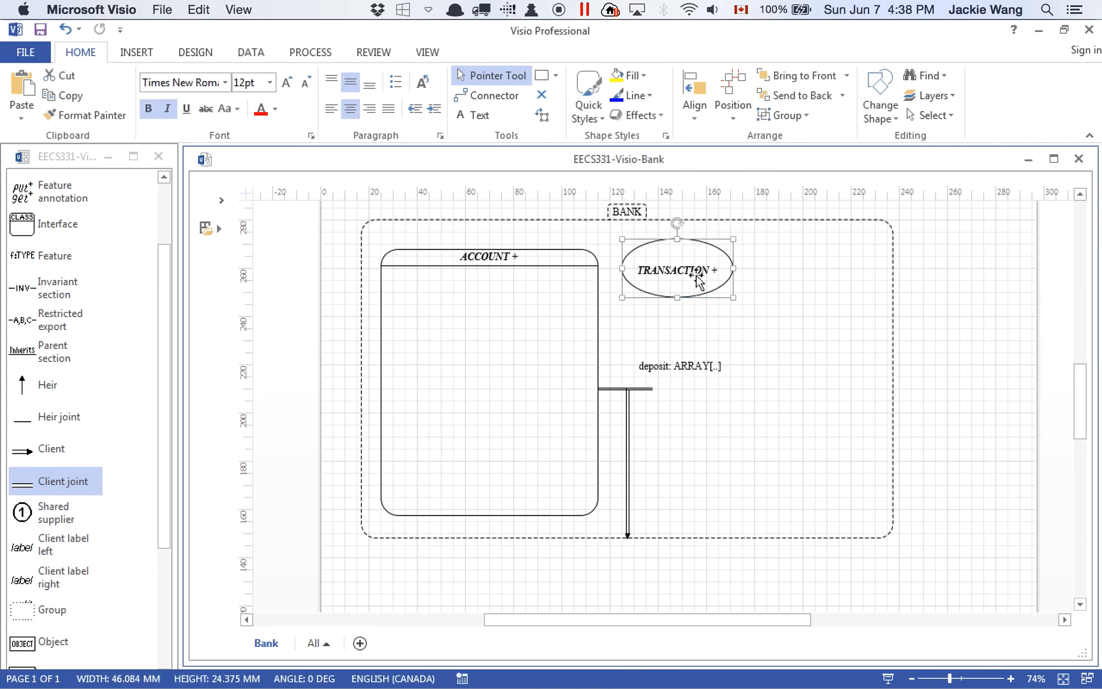
click(629, 534)
drag(639, 537, 675, 297)
Shift the Client joint right until its free end lies directly below the arrowhead on TRANSACTION +
click(645, 389)
drag(644, 390, 653, 392)
key(Right)
key(Right)
key(Right)
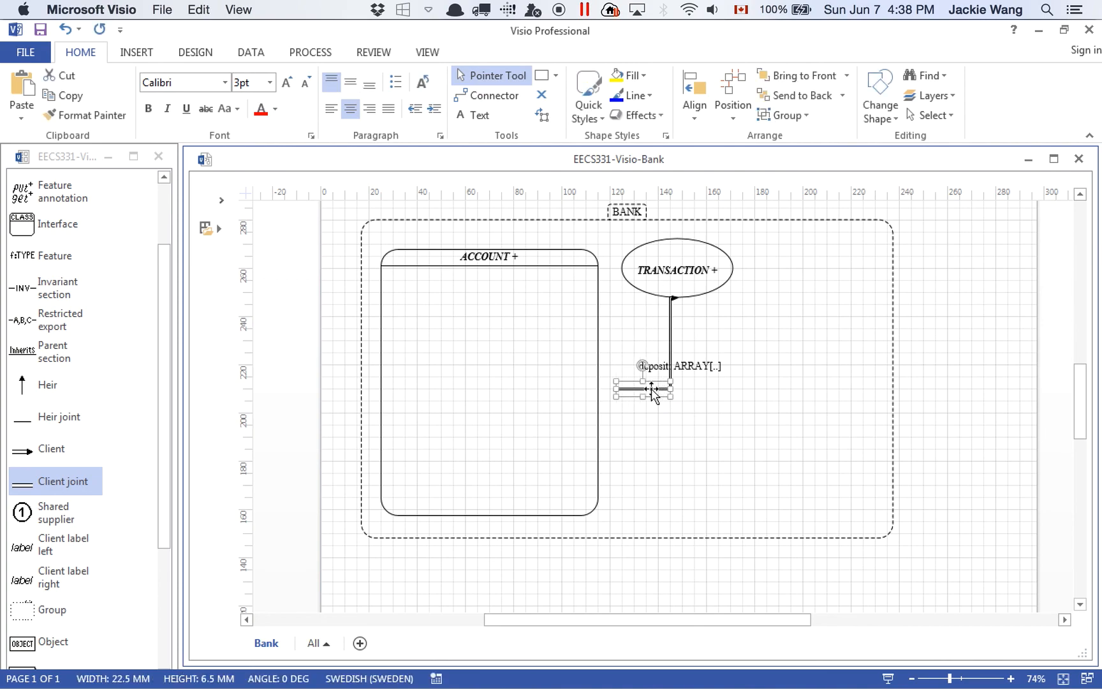
click(672, 417)
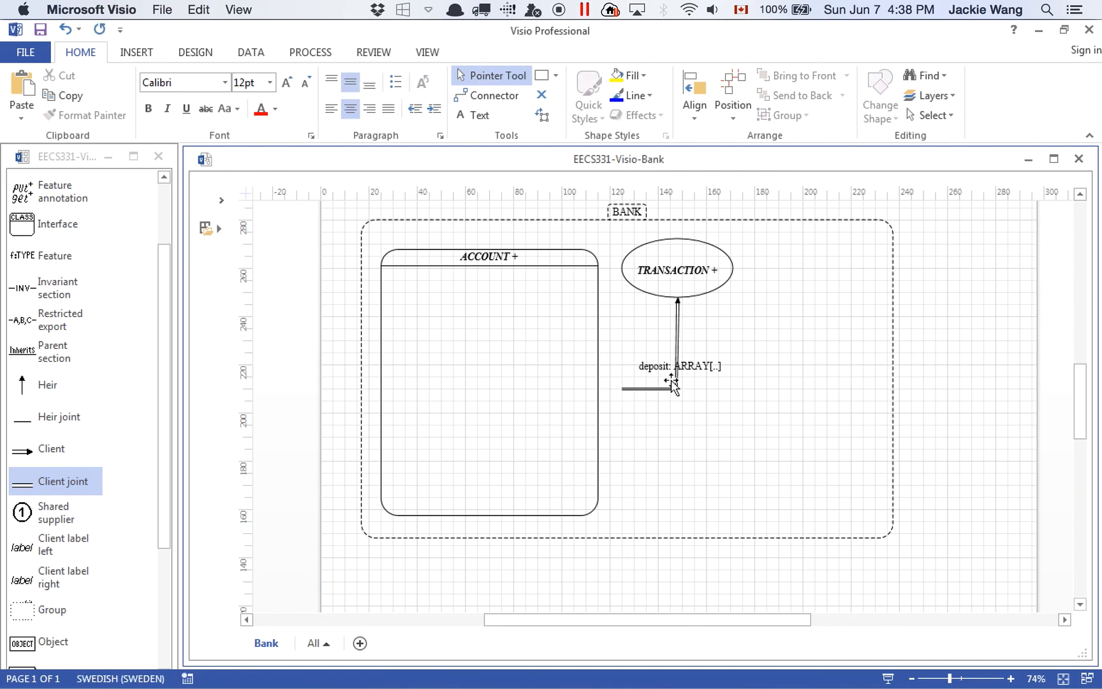
click(675, 388)
key(Right)
key(Left)
Move the "deposit: ARRAY[..]" label off the Client link, placing it just right of the vertical arrow
click(705, 370)
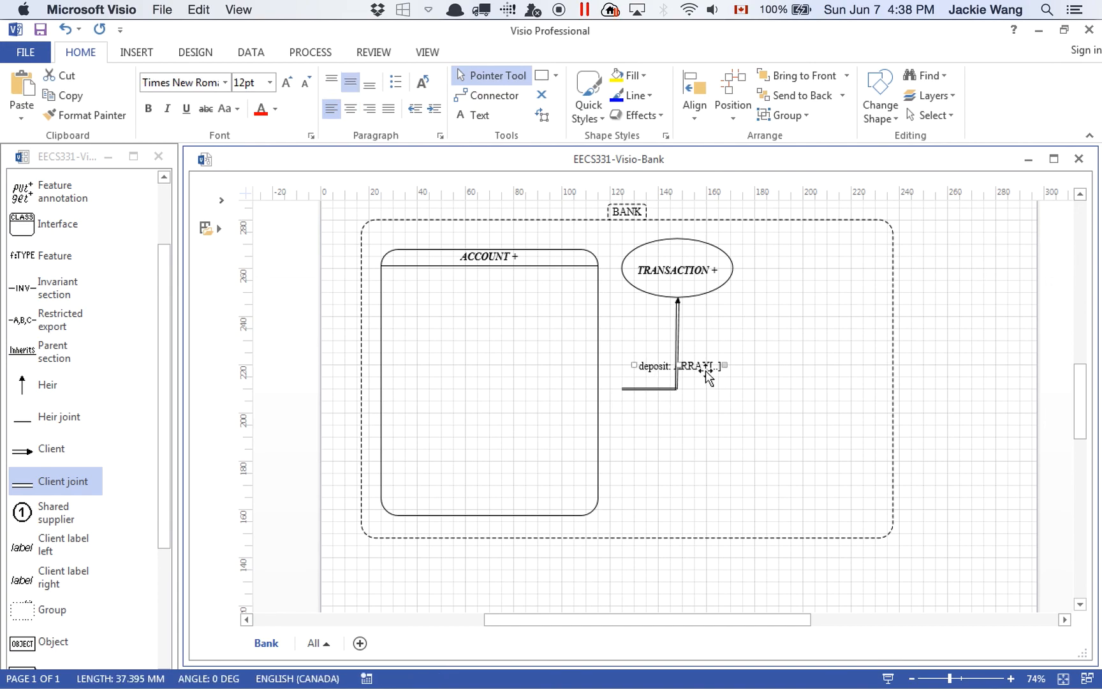
drag(706, 370, 751, 354)
click(747, 436)
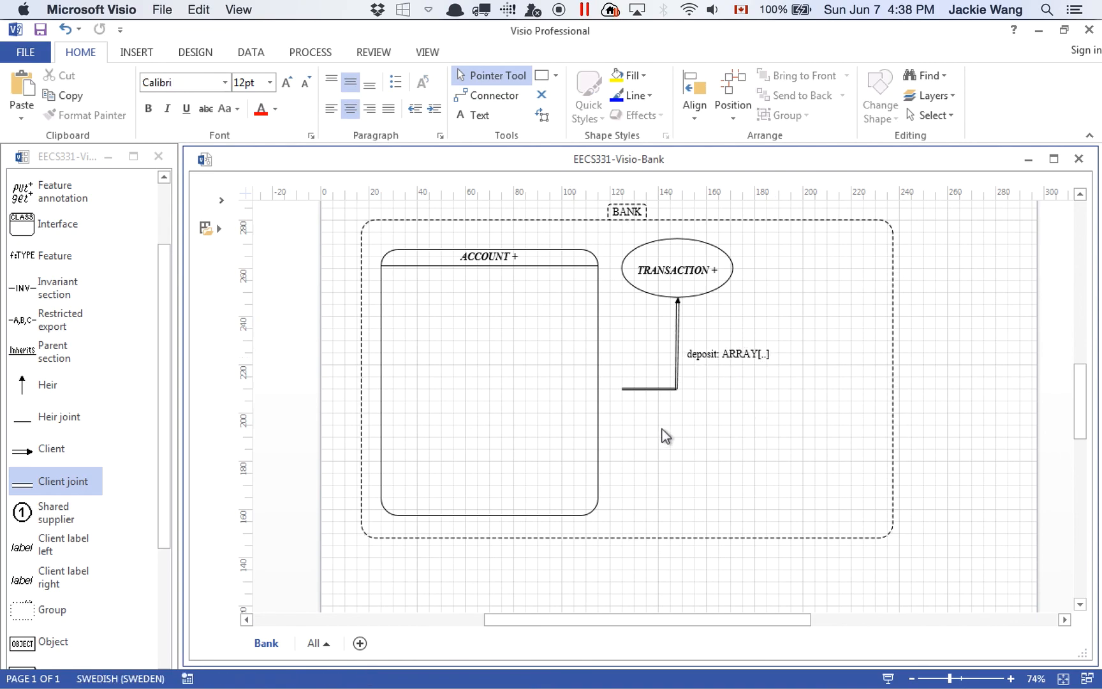
Extend the Client joint leftward to about 32.5 mm so it meets the right edge of ACCOUNT +
click(658, 388)
drag(623, 390, 597, 393)
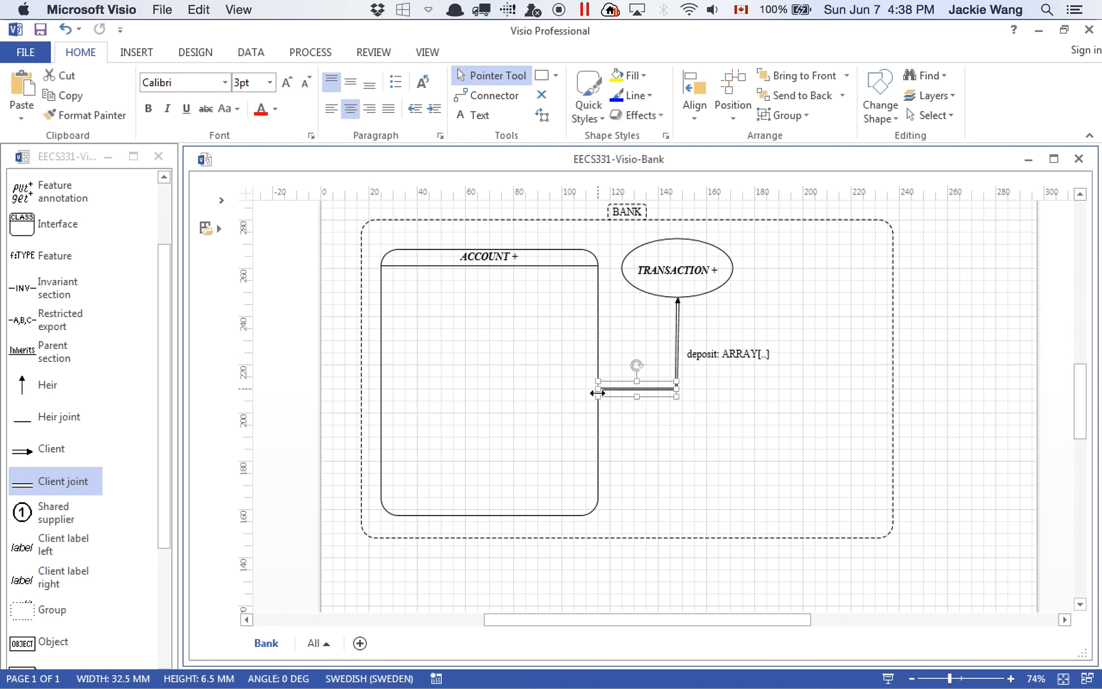
click(786, 425)
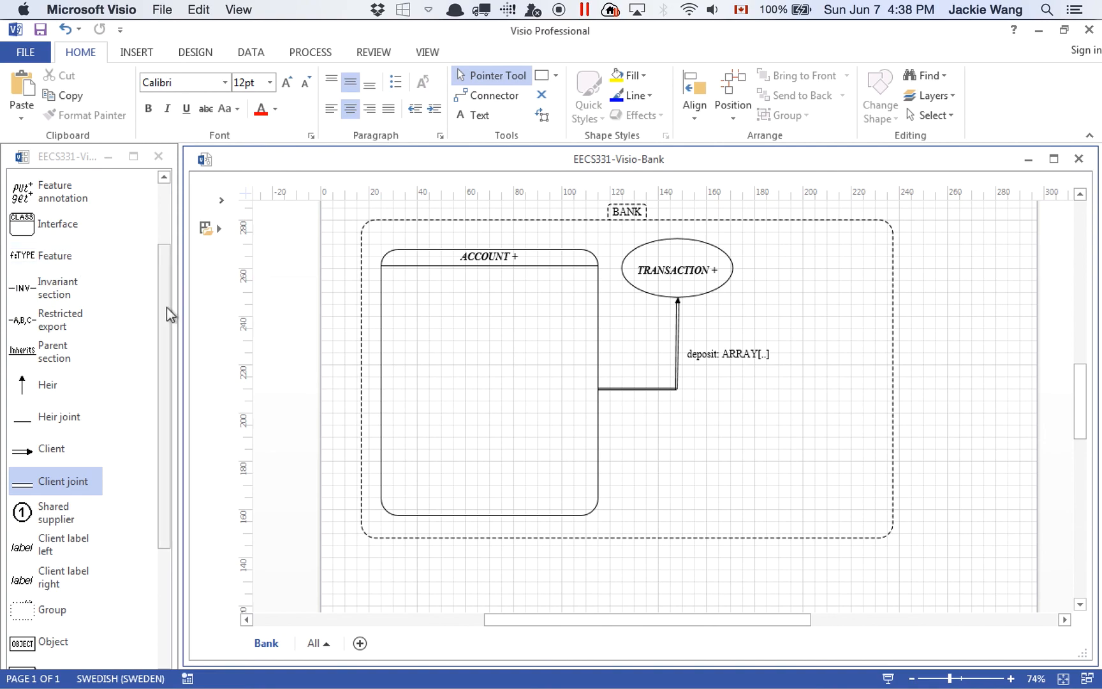
Place a Restricted export divider low in the ACCOUNT + box, starting at its left edge, with the text NONE at 12 pt
click(59, 322)
drag(59, 323, 418, 459)
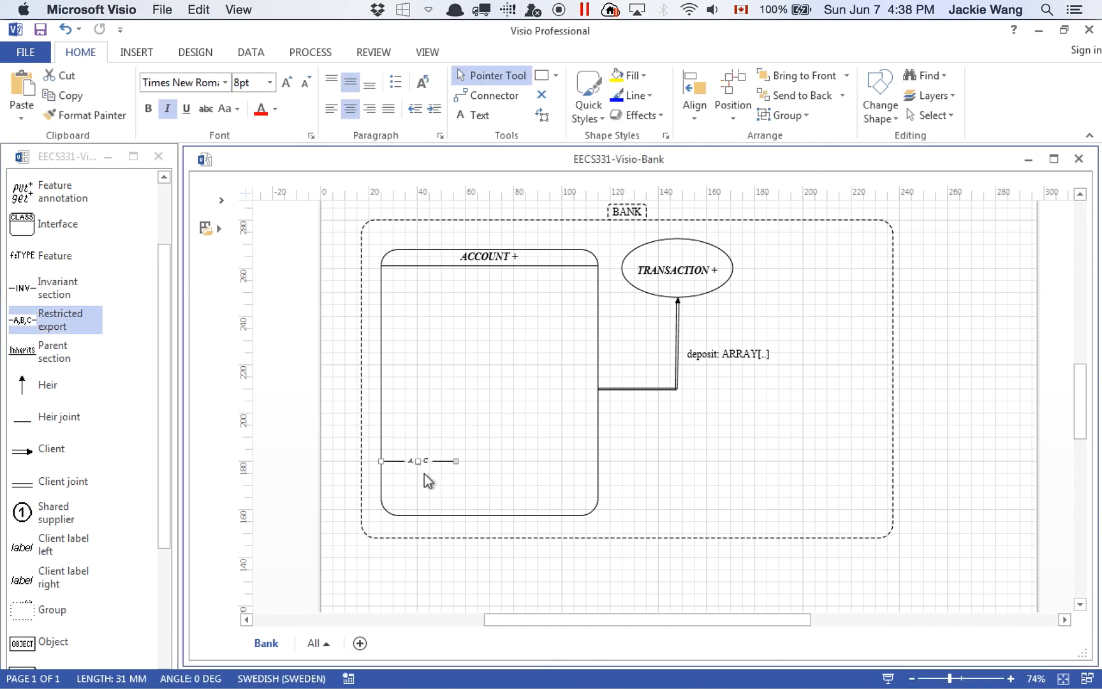
double_click(417, 462)
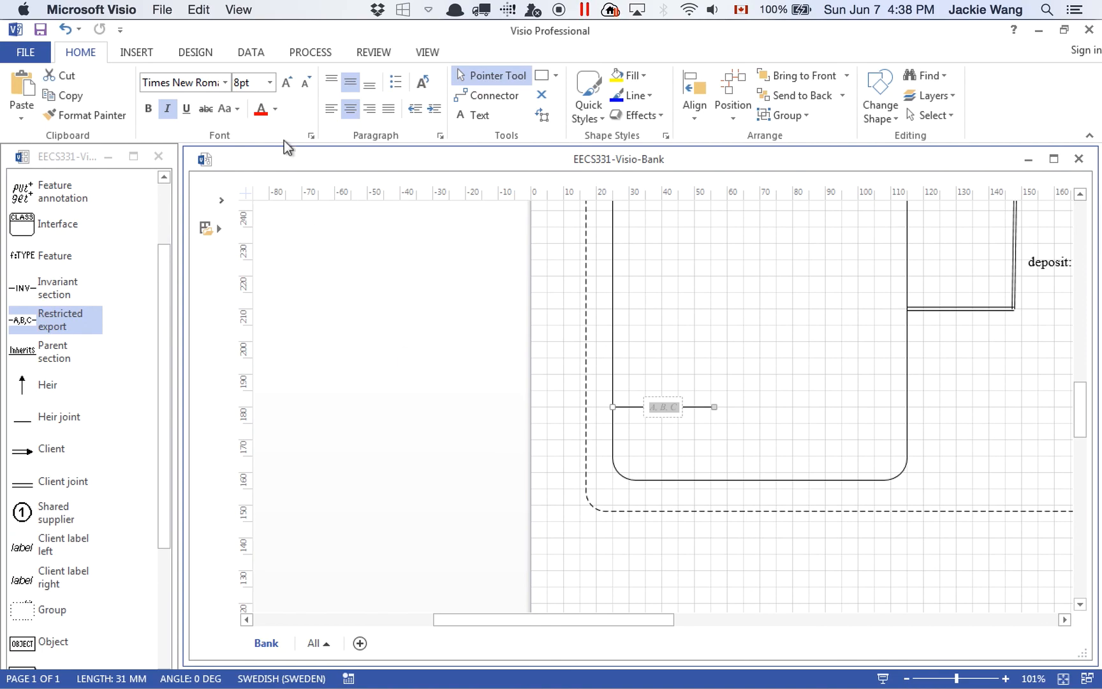
click(254, 77)
text(12)
key(Return)
text(NONE)
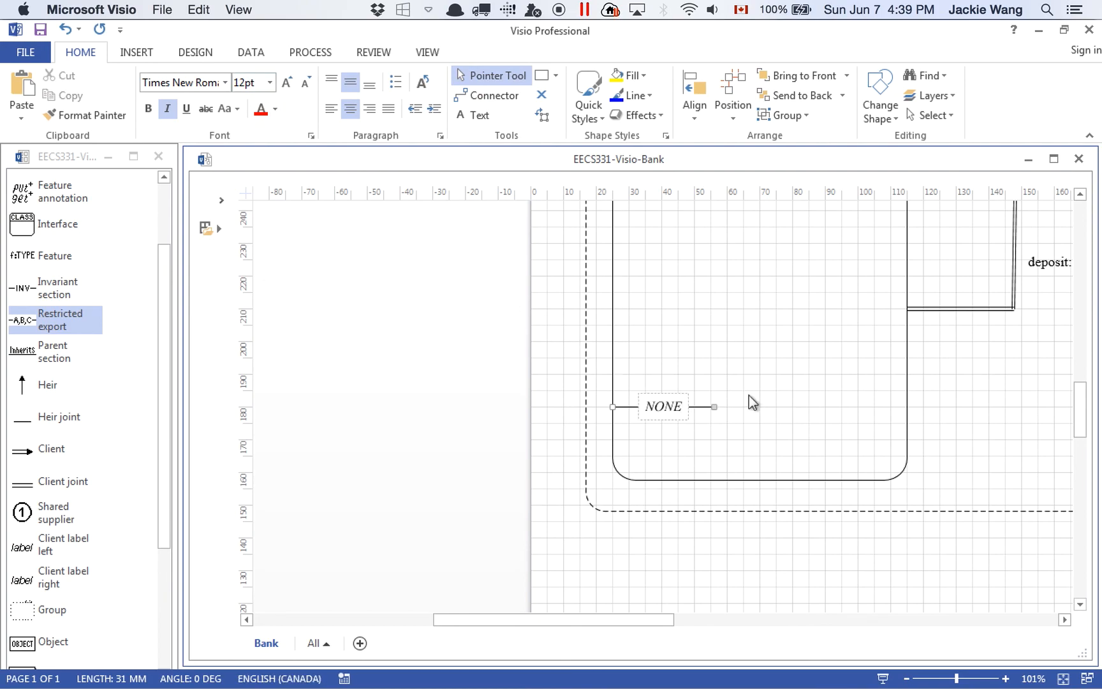
click(715, 412)
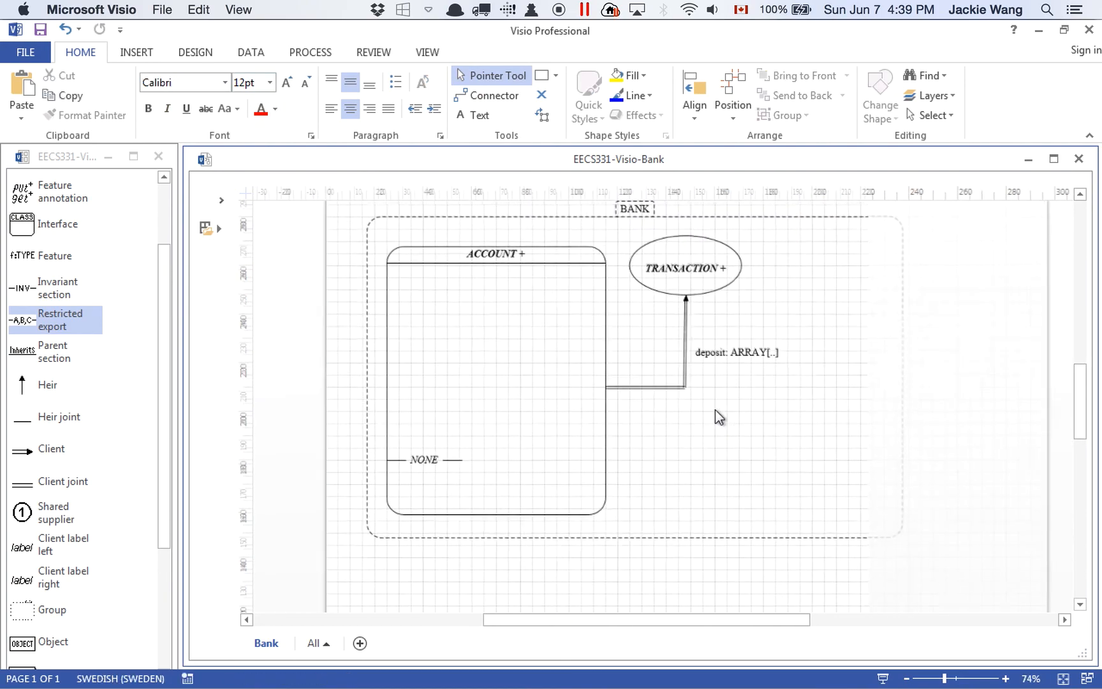
Stretch the NONE divider to 90 mm so it spans the full width of ACCOUNT +, and save the drawing
click(459, 461)
drag(455, 461, 598, 459)
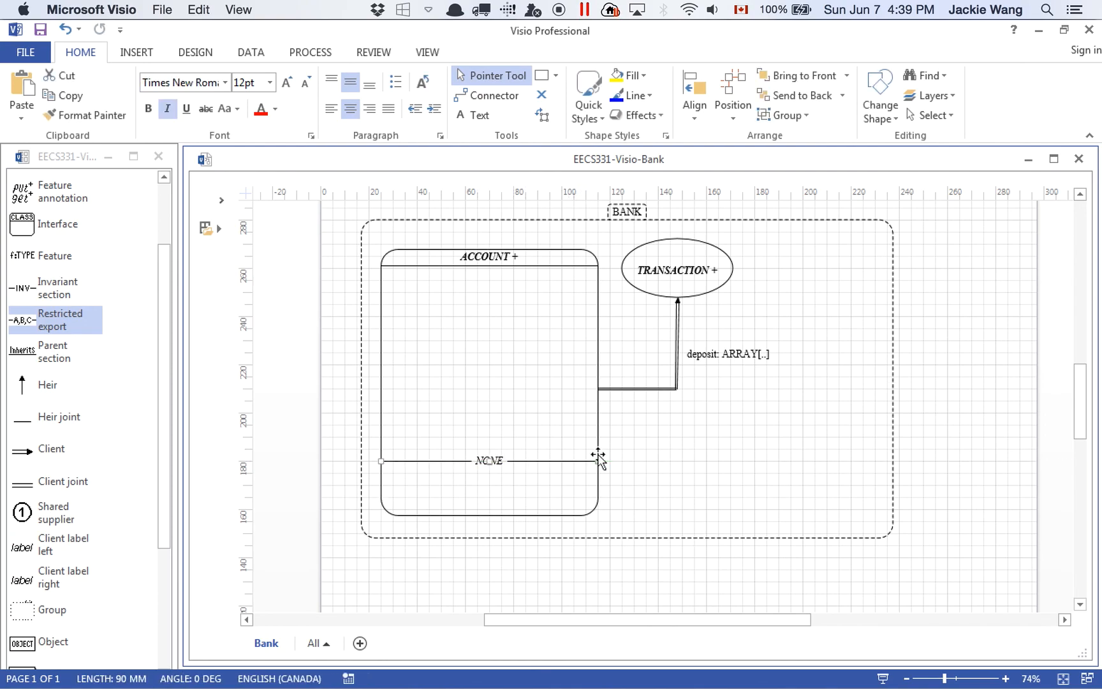
click(540, 495)
key(super+s)
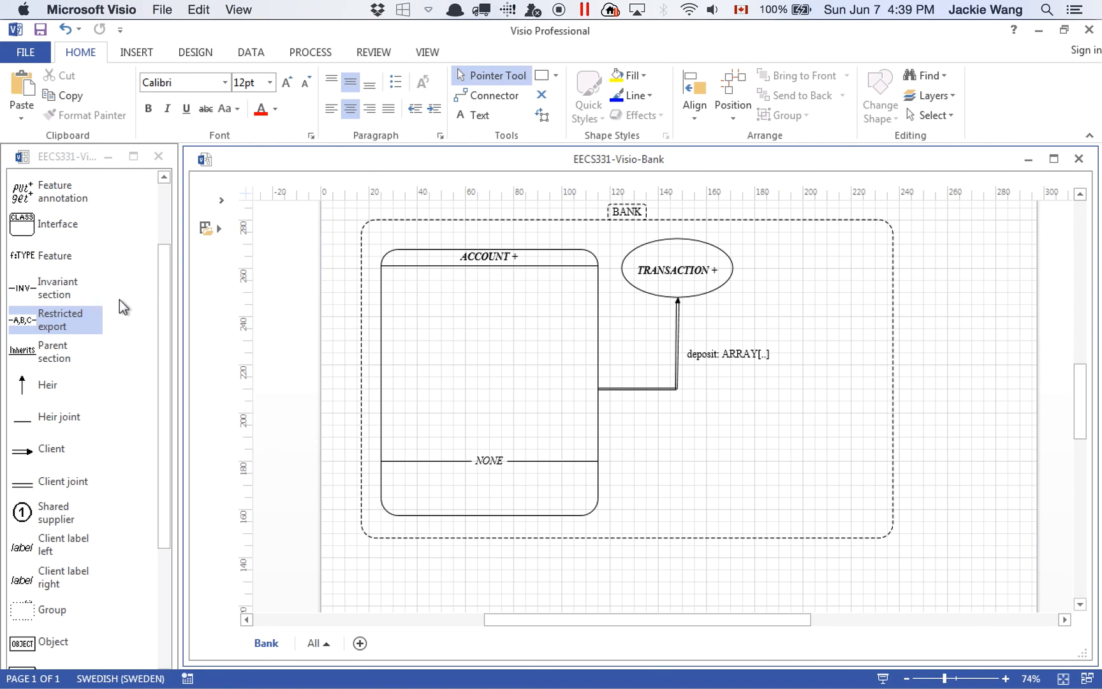
Place a Feature shape below the NONE divider in ACCOUNT + and set its text to 12 pt
drag(44, 261, 415, 480)
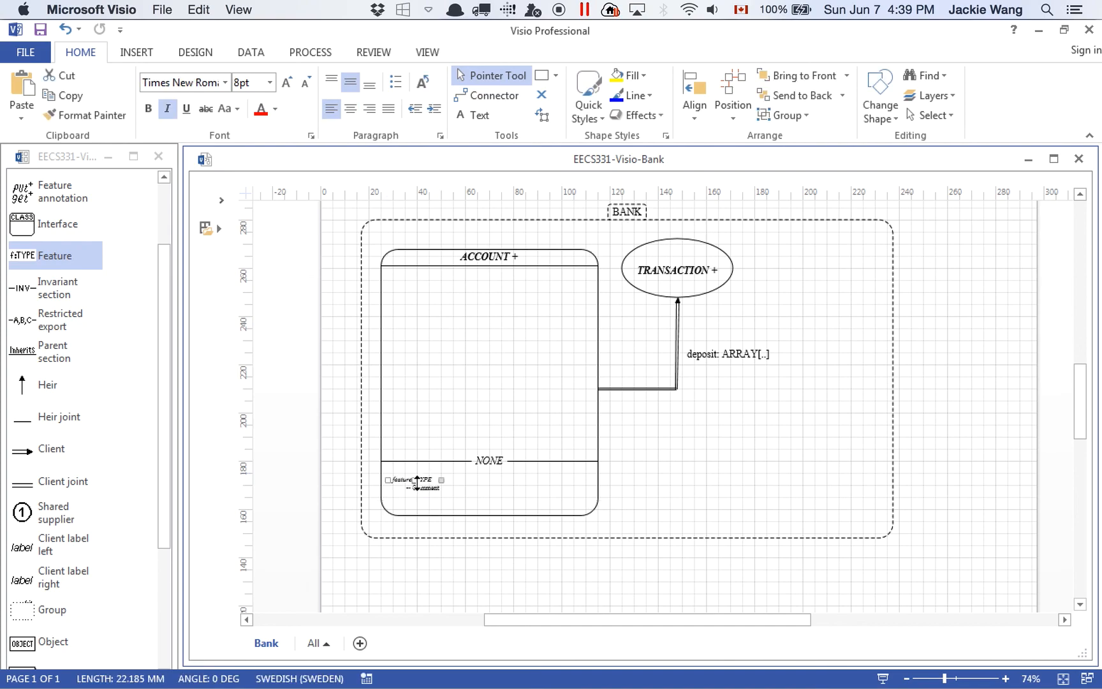
double_click(401, 481)
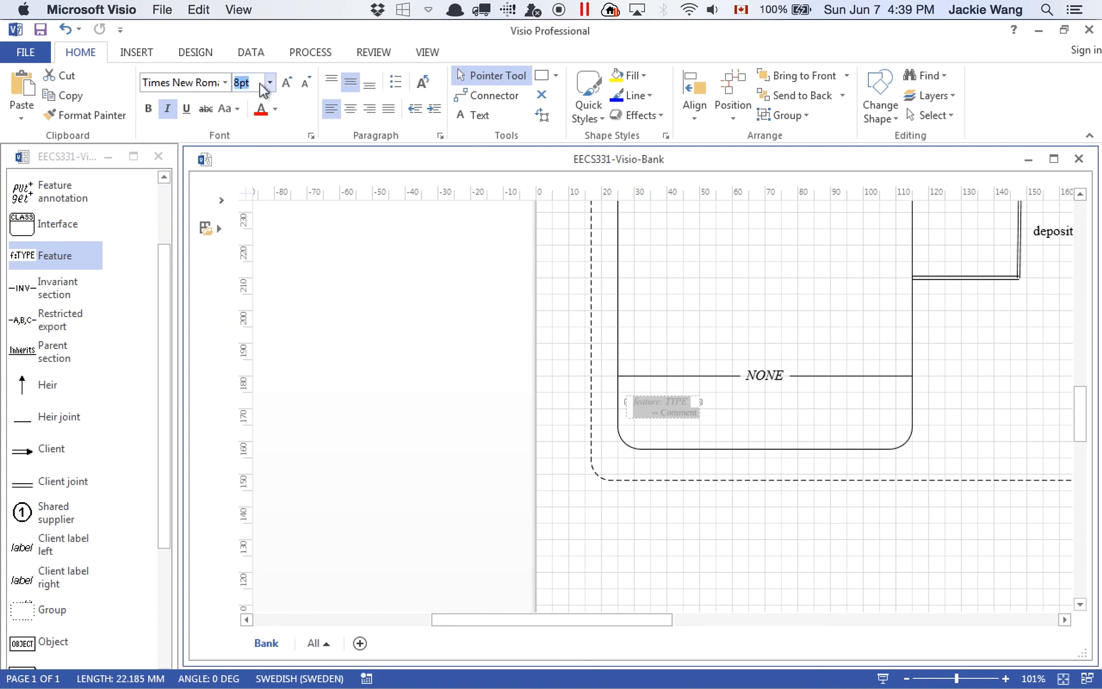
text(12)
key(Return)
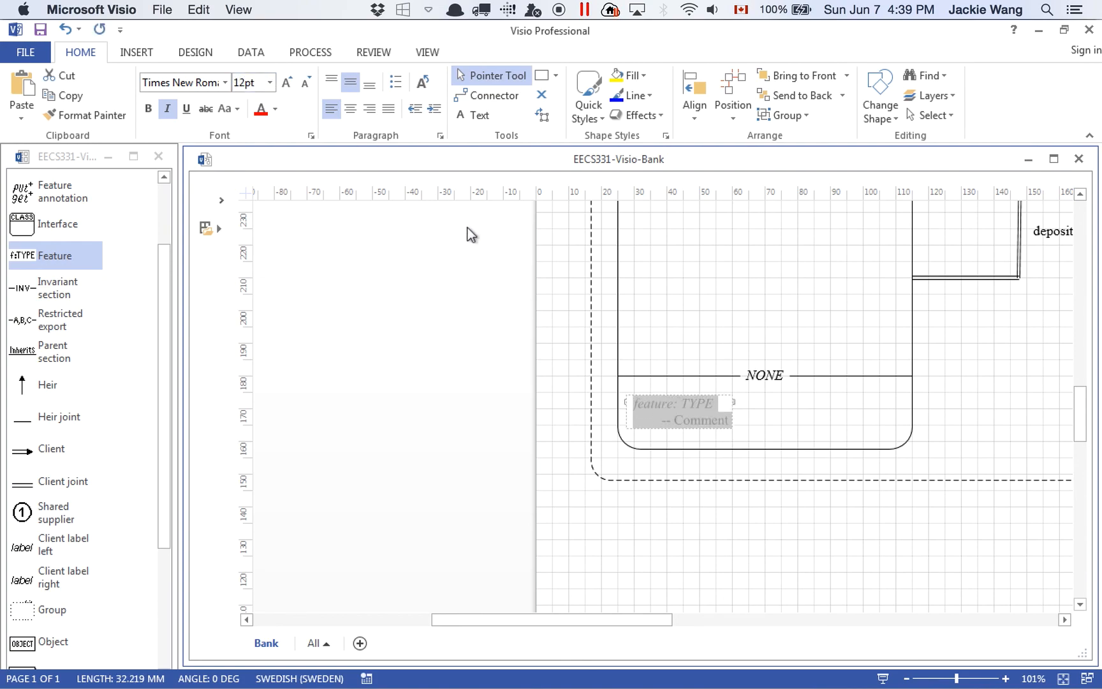
Change the new feature's declaration to "deposits: LINKED_LIST[TRANSACTION]"
double_click(650, 403)
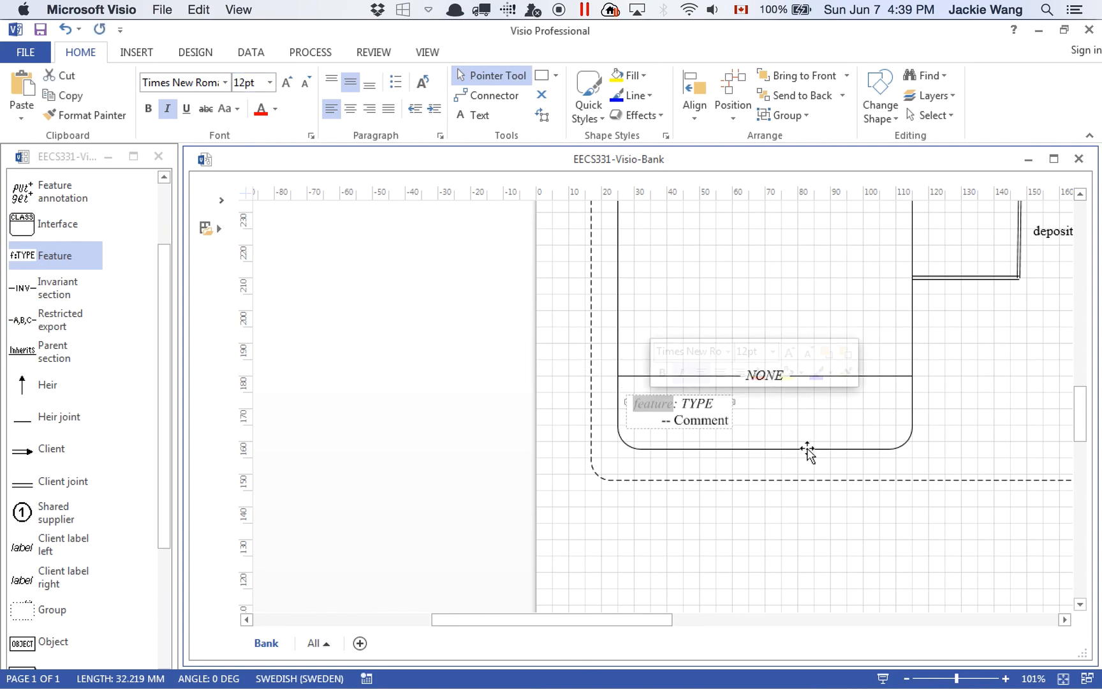
text(deposits)
key(Right)
key(Right)
key(shift+Right)
key(shift+Right)
key(shift+Right)
key(shift+Right)
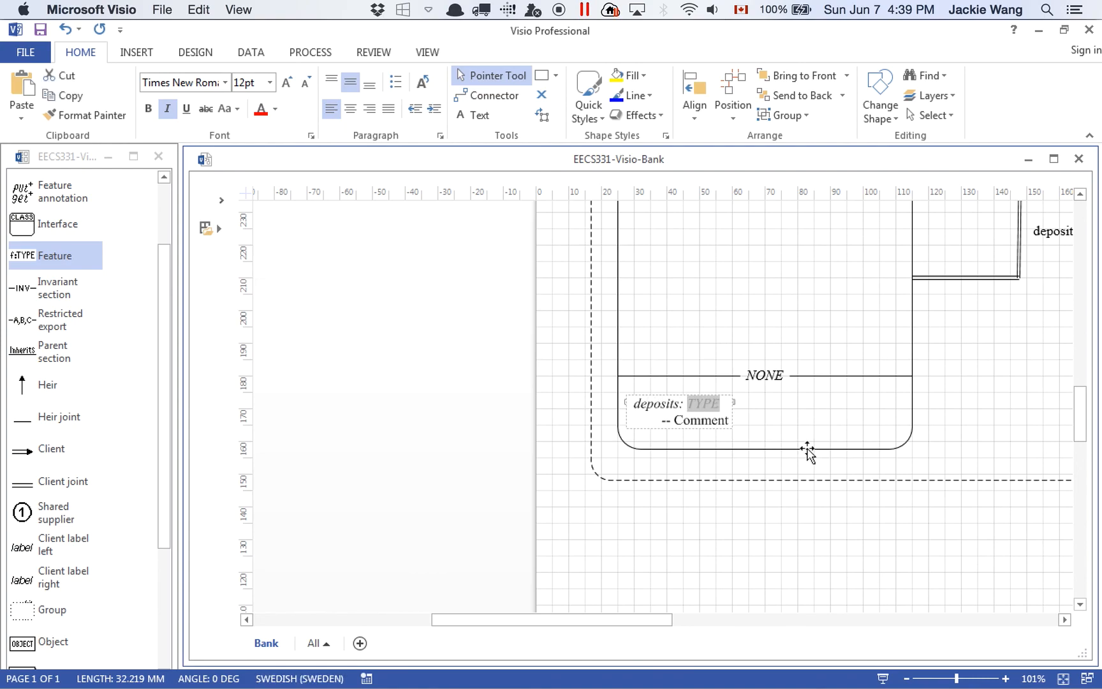
text(LINKED_LIST[)
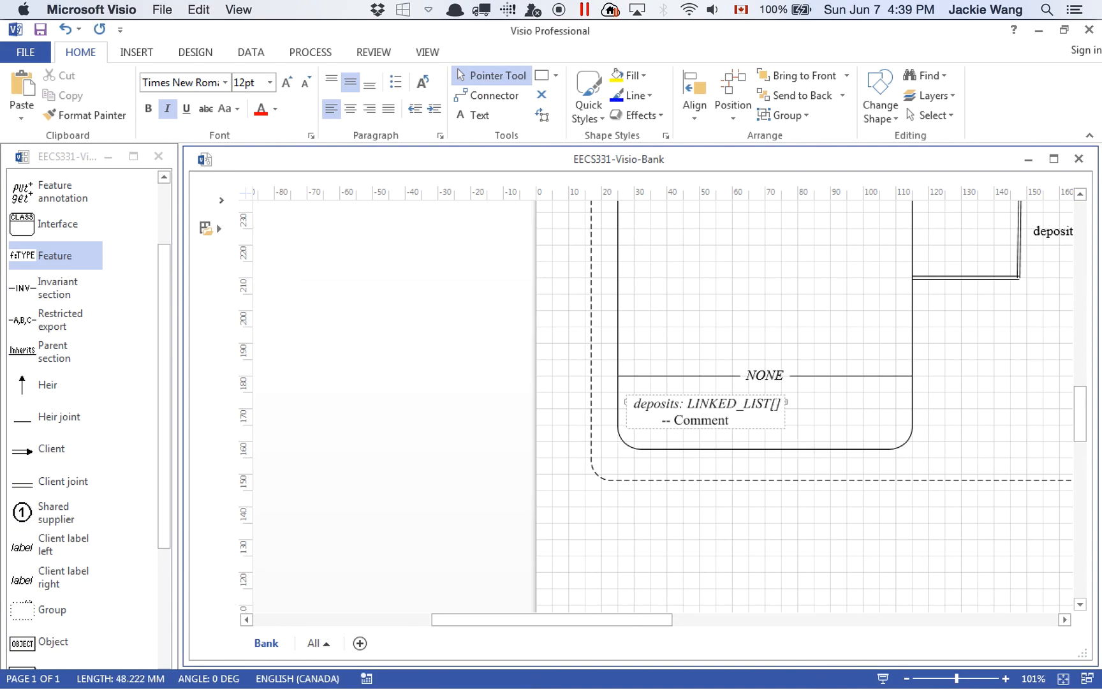
text(TRANSA)
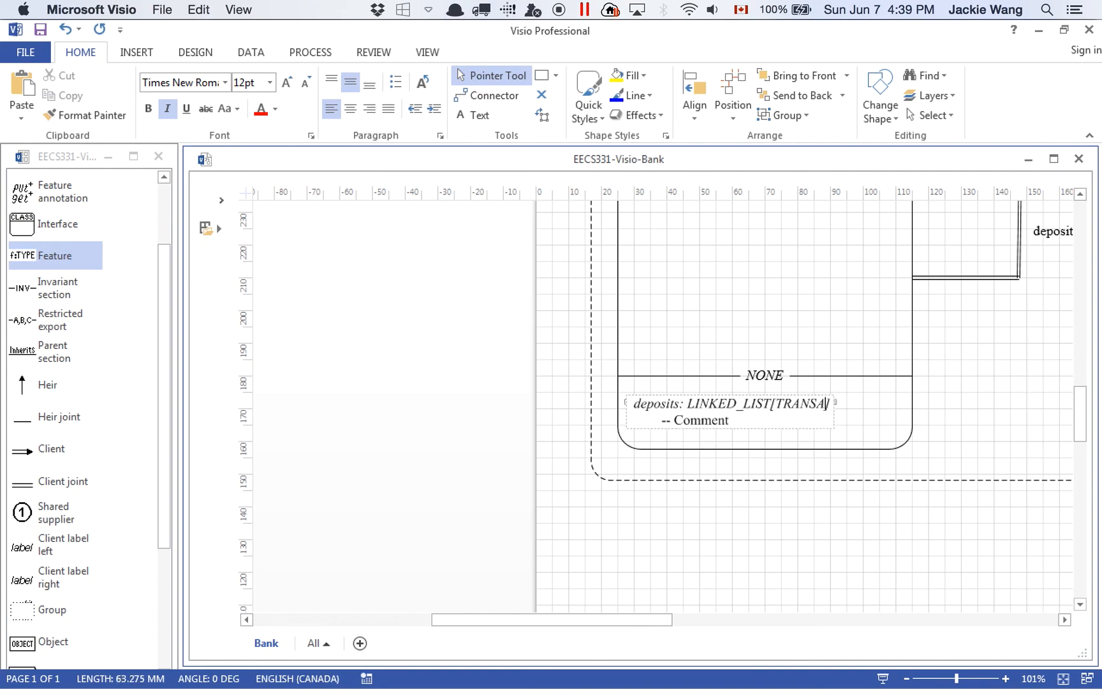
text(CTION])
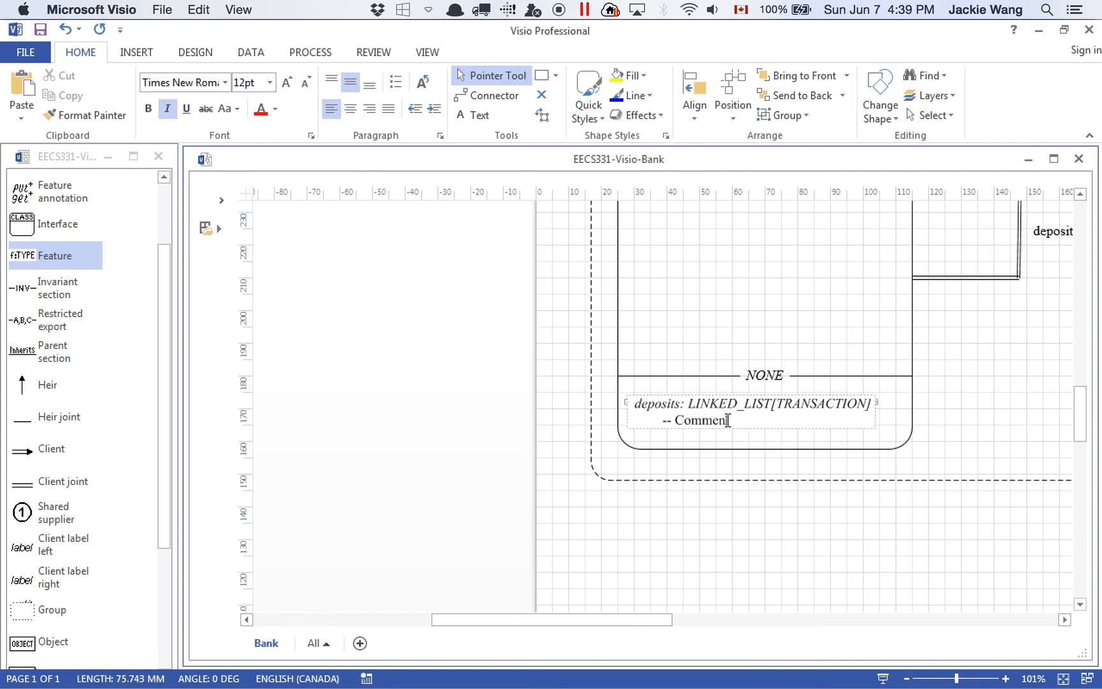
Replace the deposits feature's placeholder comment with "History of deposits." and save the drawing
double_click(726, 420)
text(History o)
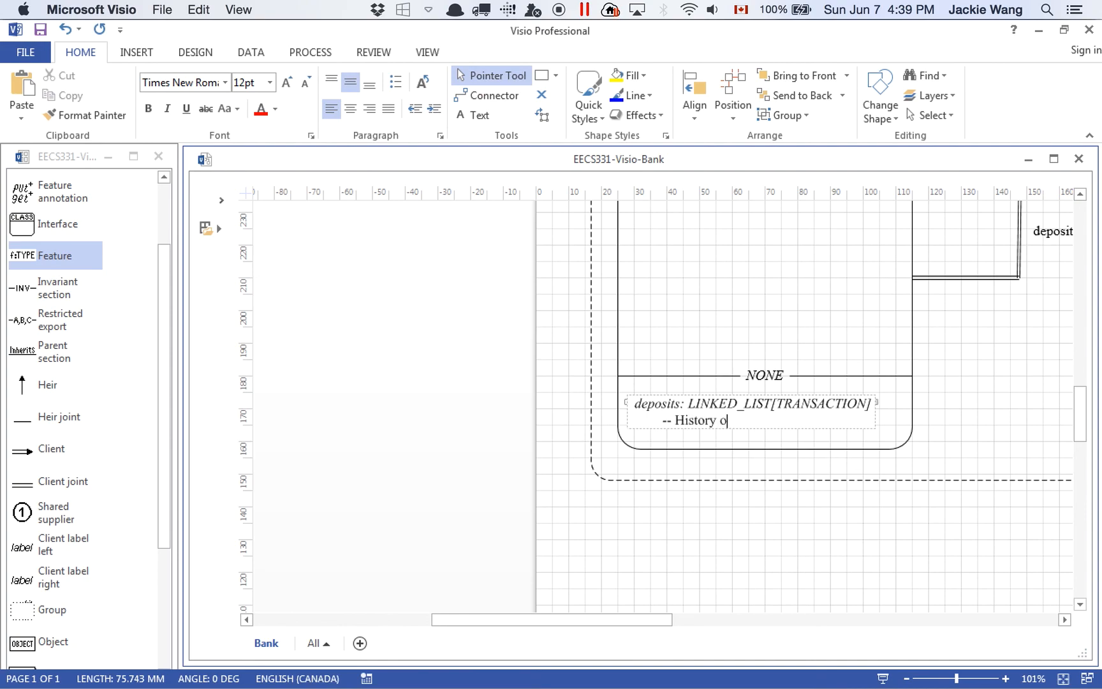
text(f deposits.)
click(688, 317)
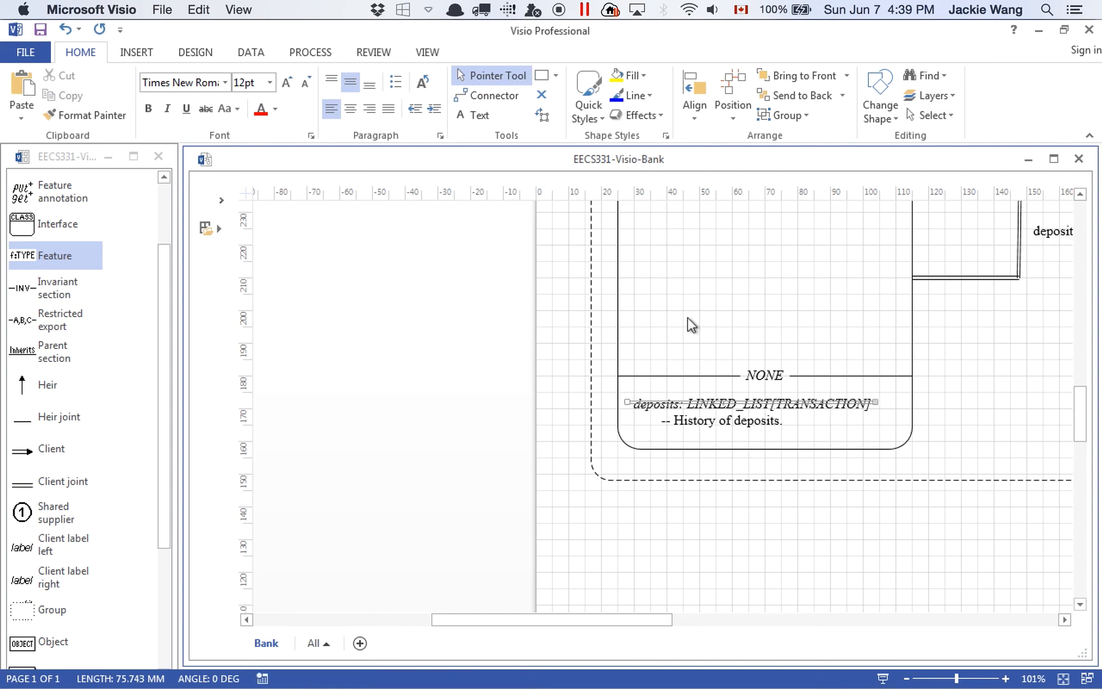
key(ctrl+s)
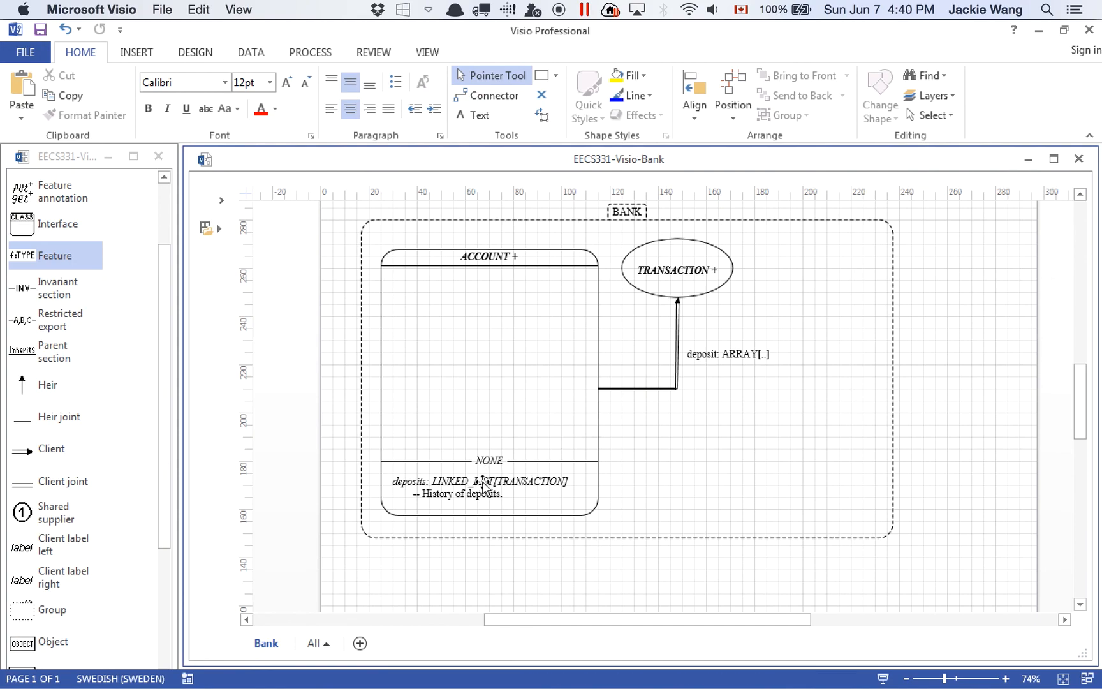